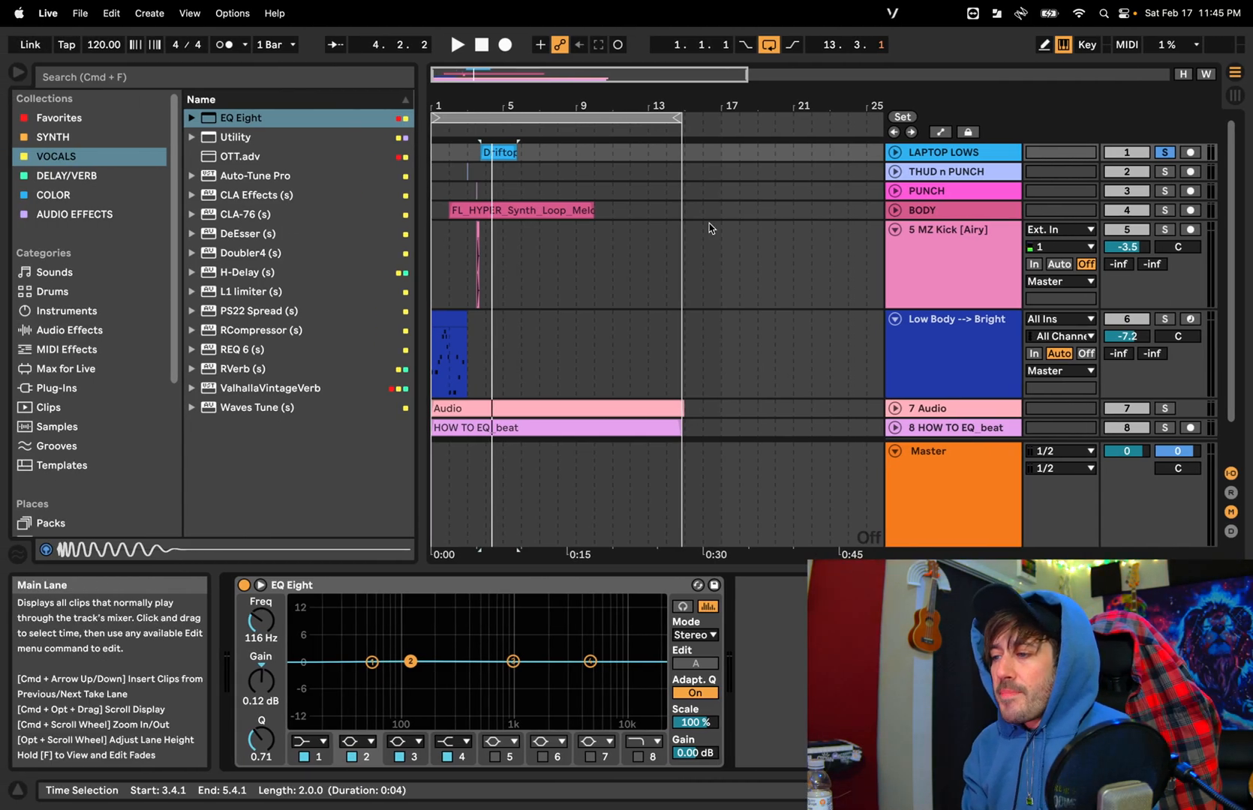
Unfold the LAPTOP LOWS track to show the waveform of its 808 clip around bar 4
left_click_drag(560, 79, 562, 177)
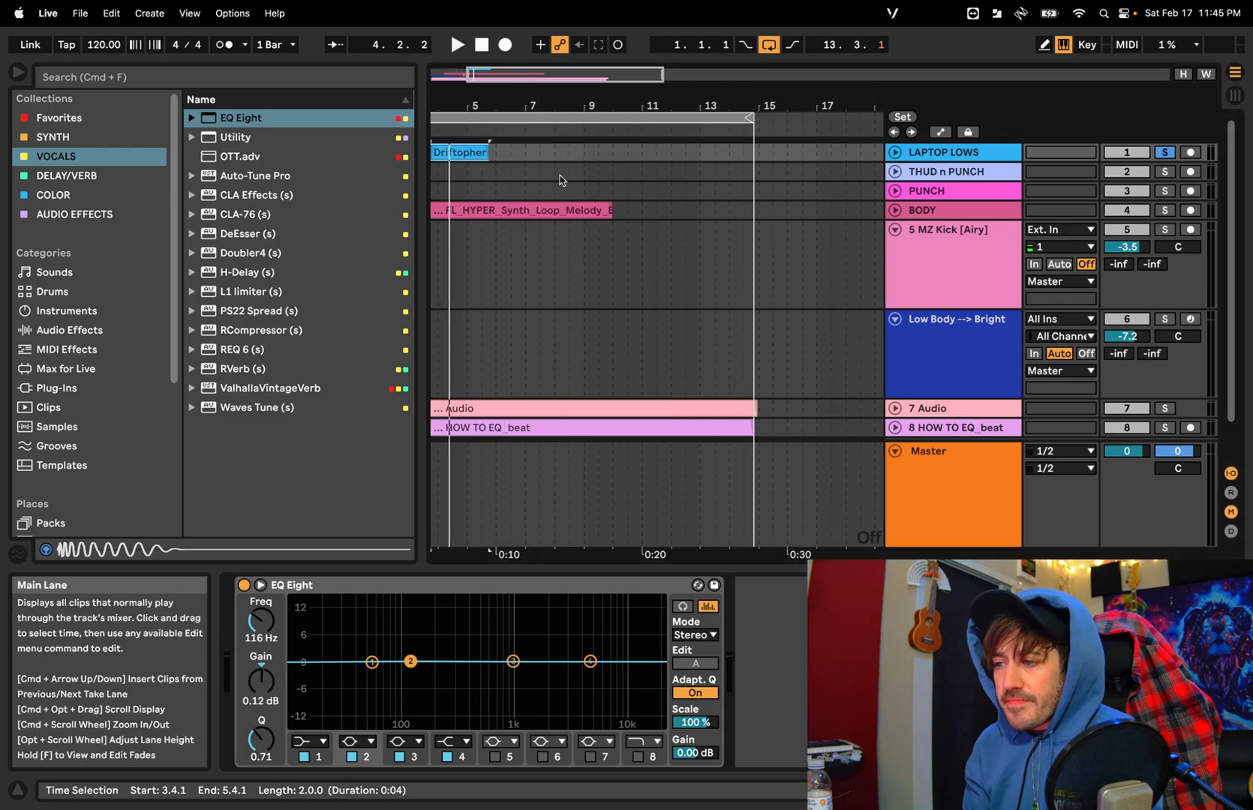
scroll(562, 180, "left", 3)
scroll(562, 180, "right", 15)
scroll(562, 180, "up", 1)
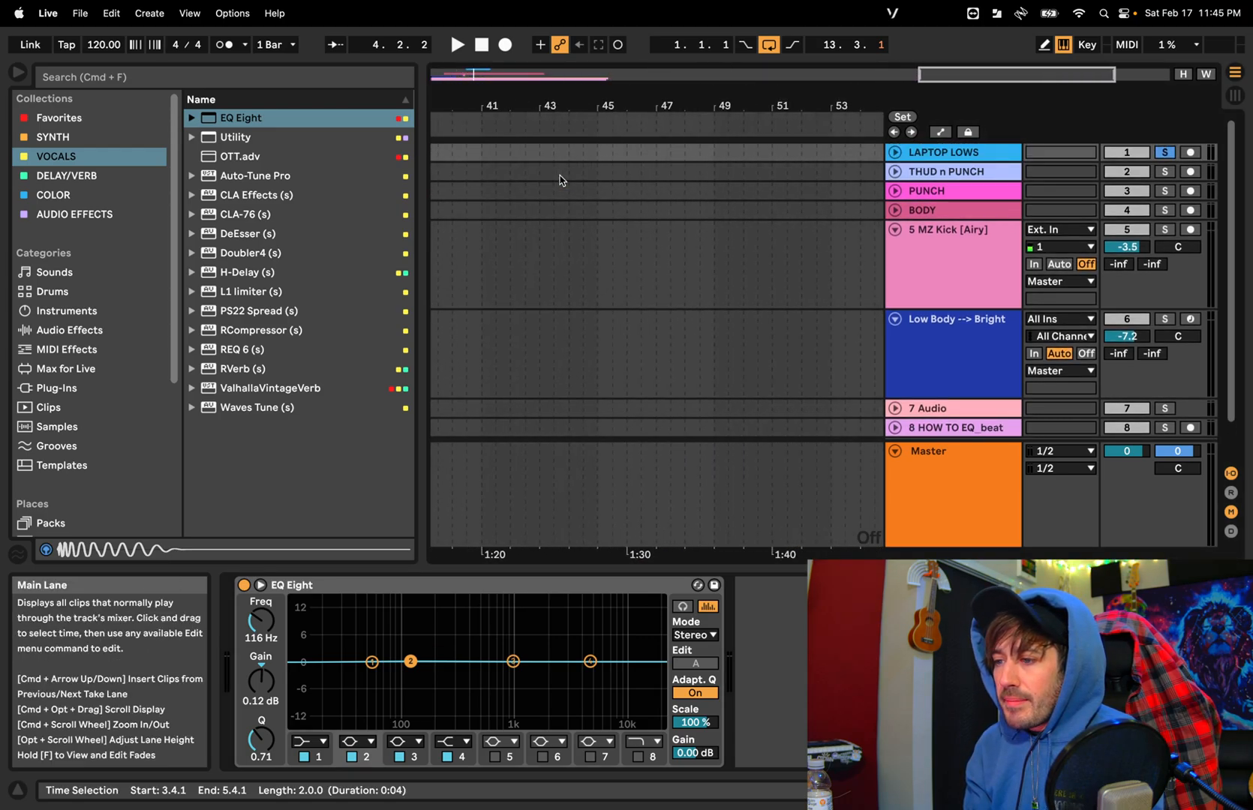
scroll(562, 180, "left", 15)
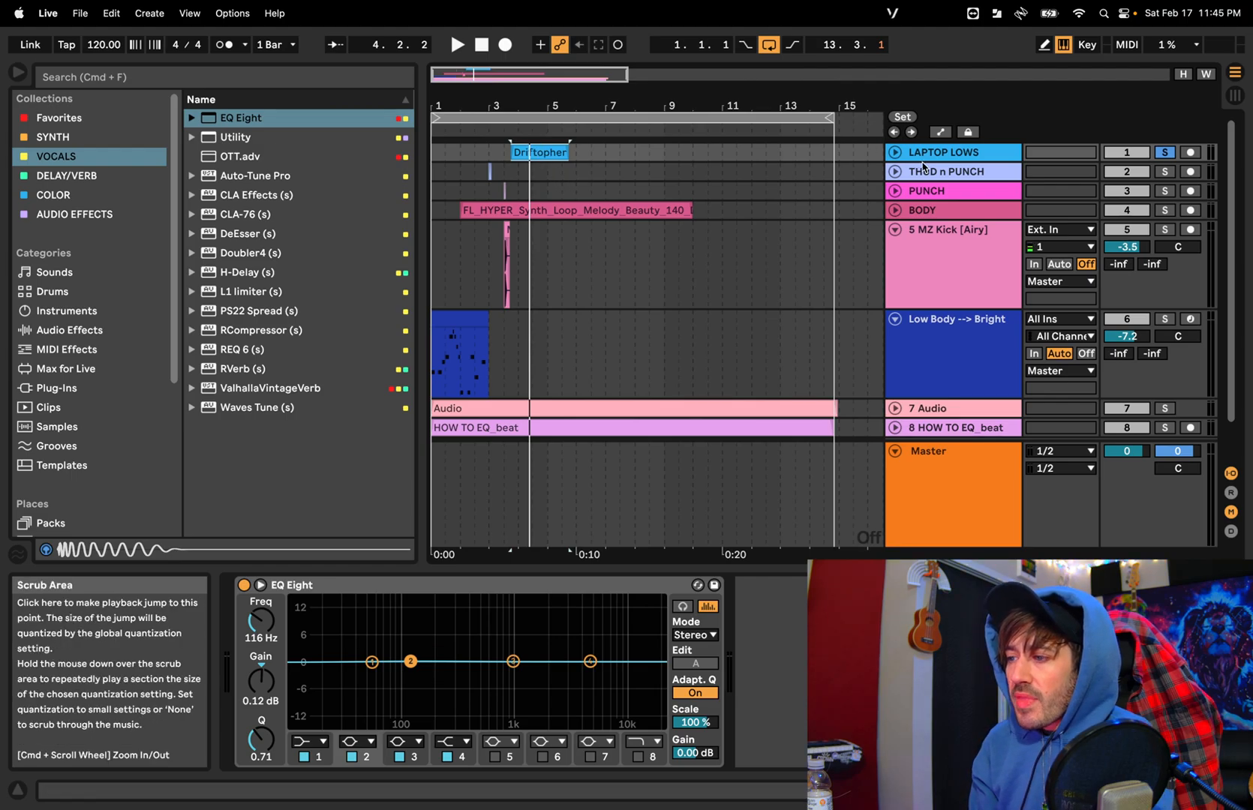
left_click(895, 153)
mouse_move(466, 79)
left_mouse_down()
mouse_move(467, 97)
mouse_move(452, 94)
left_mouse_up()
scroll(555, 199, "left", 2)
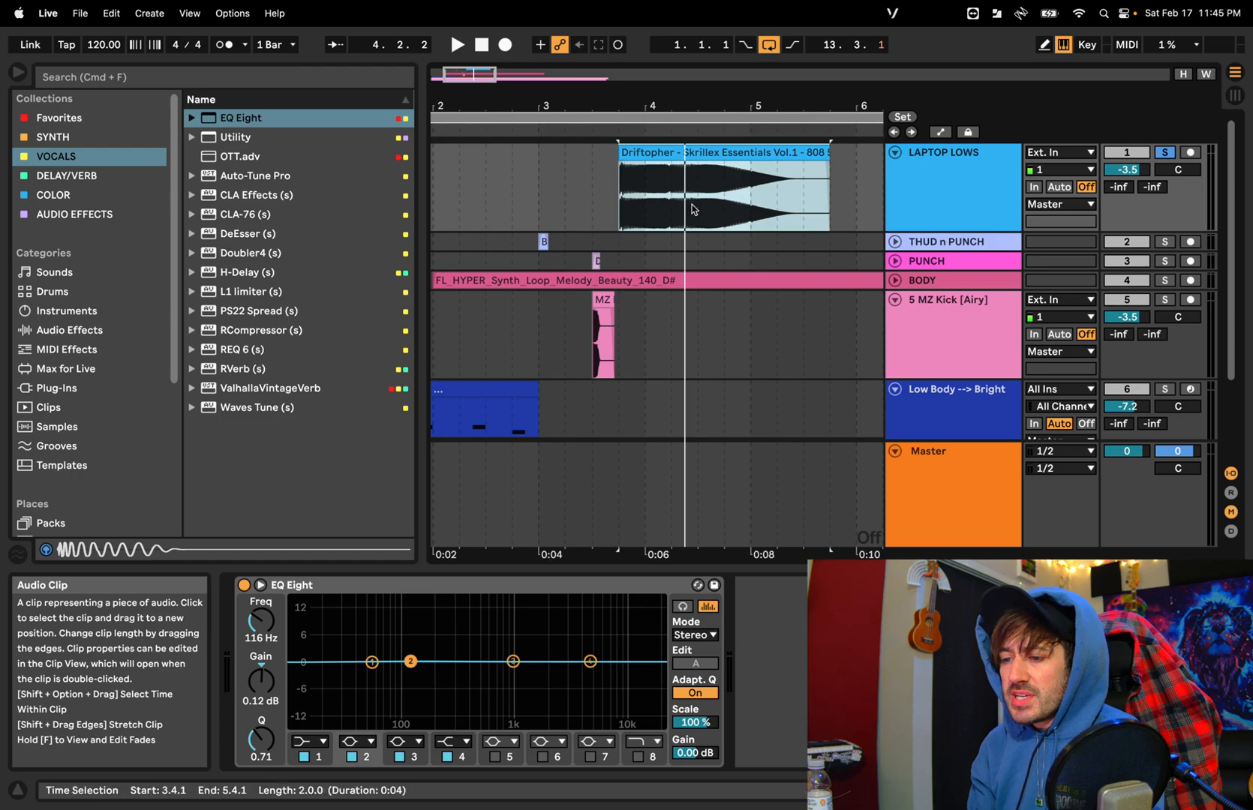
Select the 808 clip on the LAPTOP LOWS track and play it to hear its low end
key("ctrl+Right")
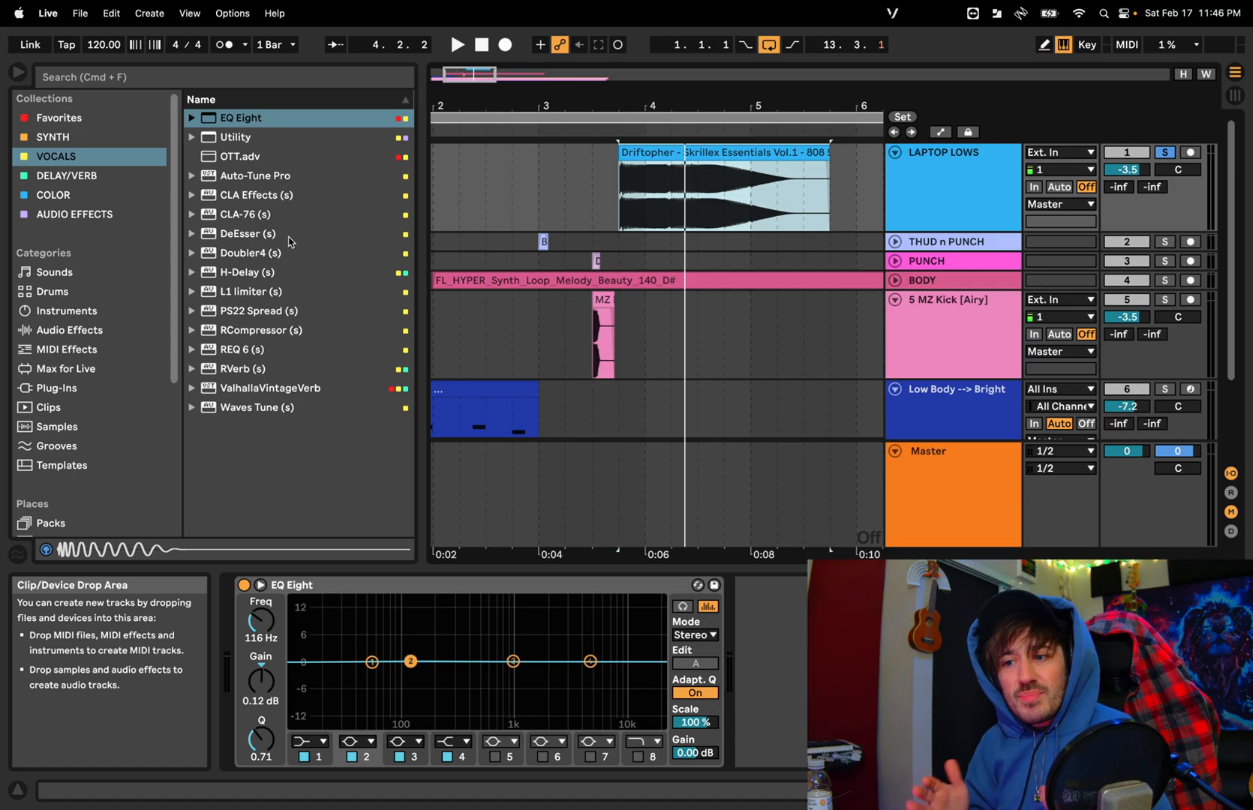
left_click(632, 153)
key("space")
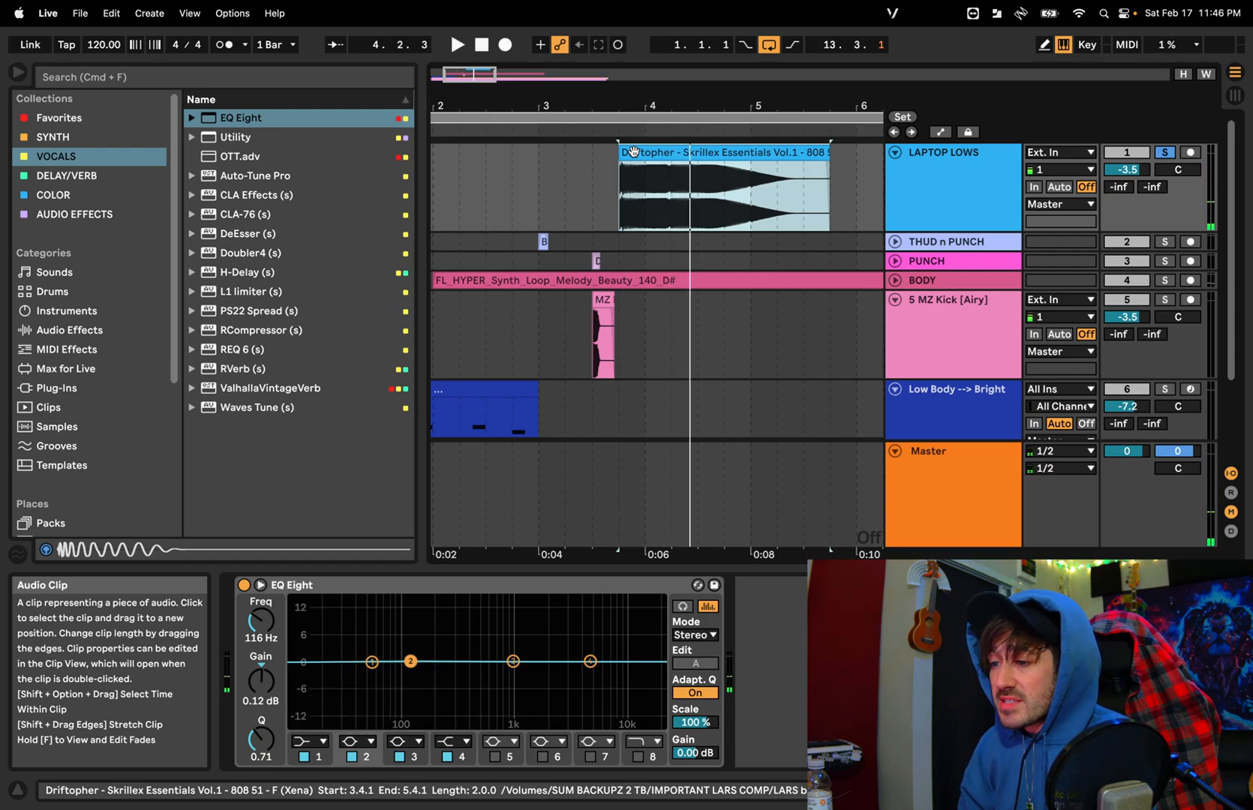
key("space")
key("space")
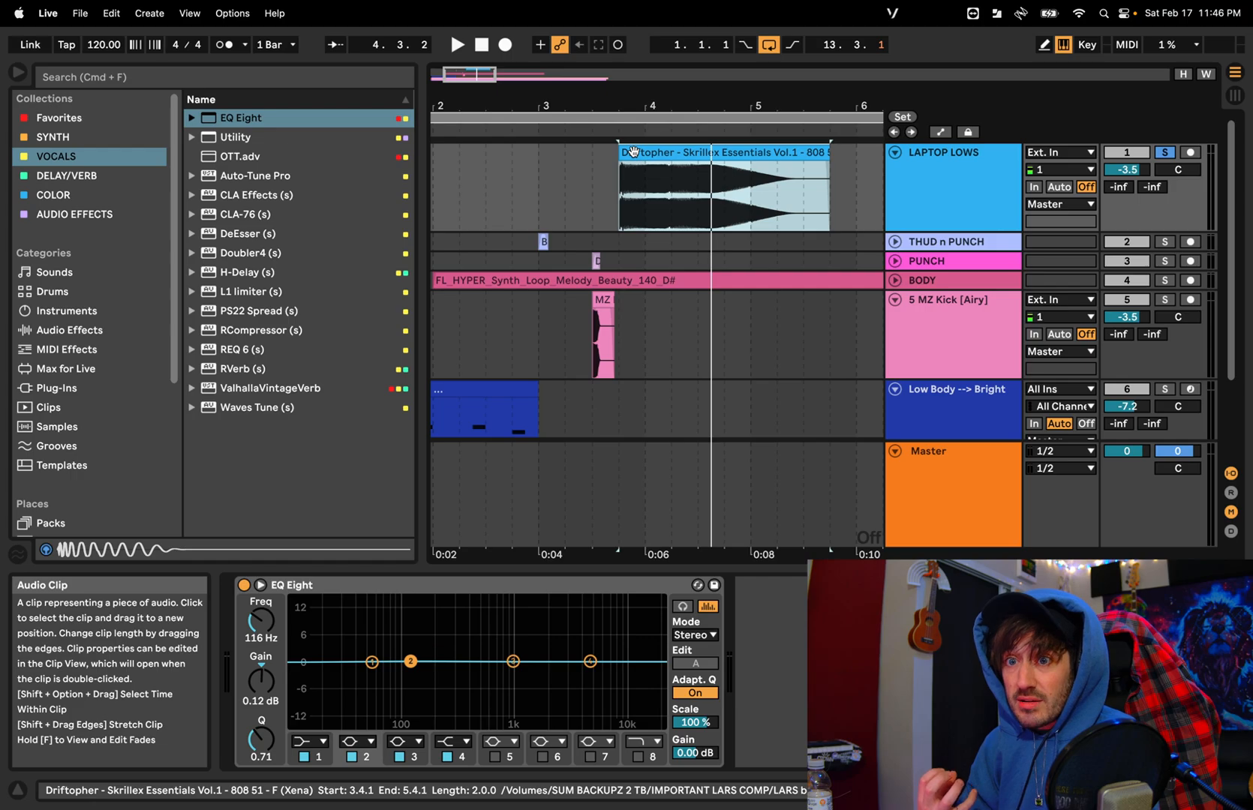
Switch to the frequency chart in Preview, examine the sub range around 40 Hz, and return to Live
scroll(634, 152, "right", 10)
key("ctrl+Left")
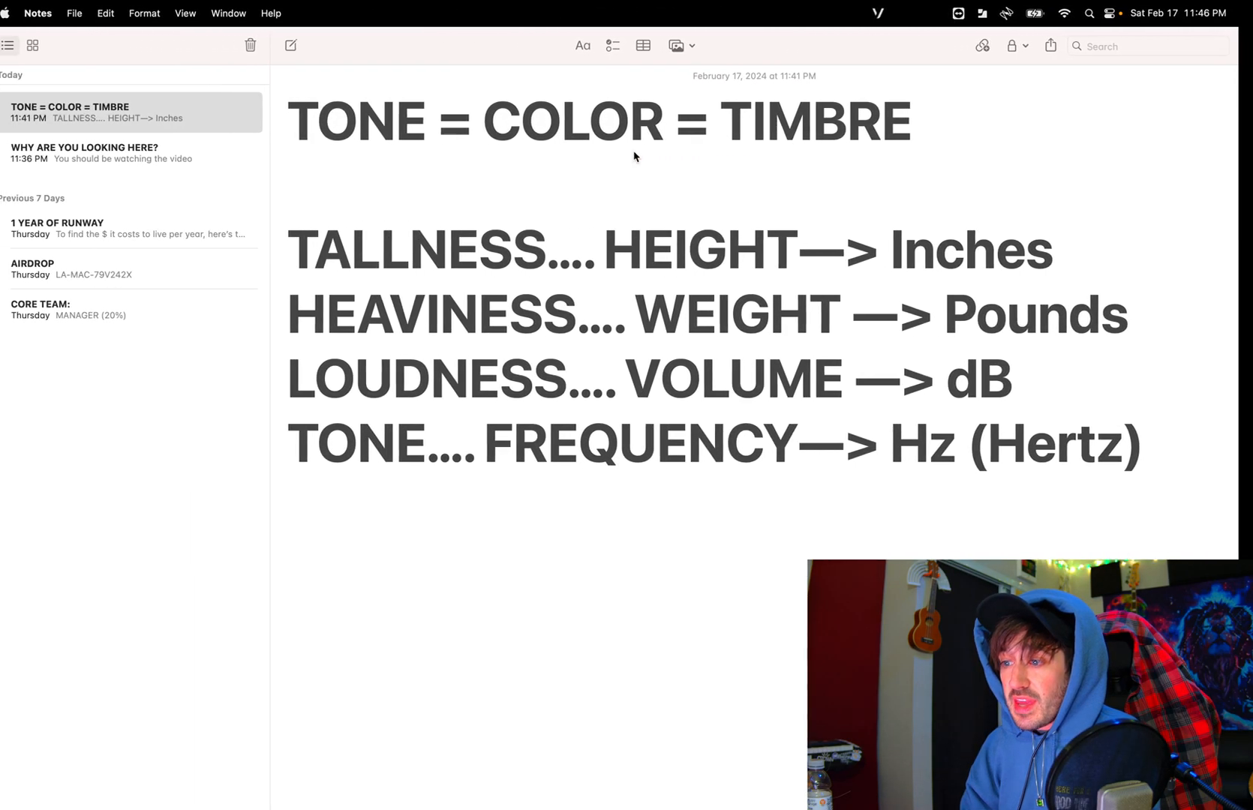
key("ctrl+Right")
key("ctrl+Right")
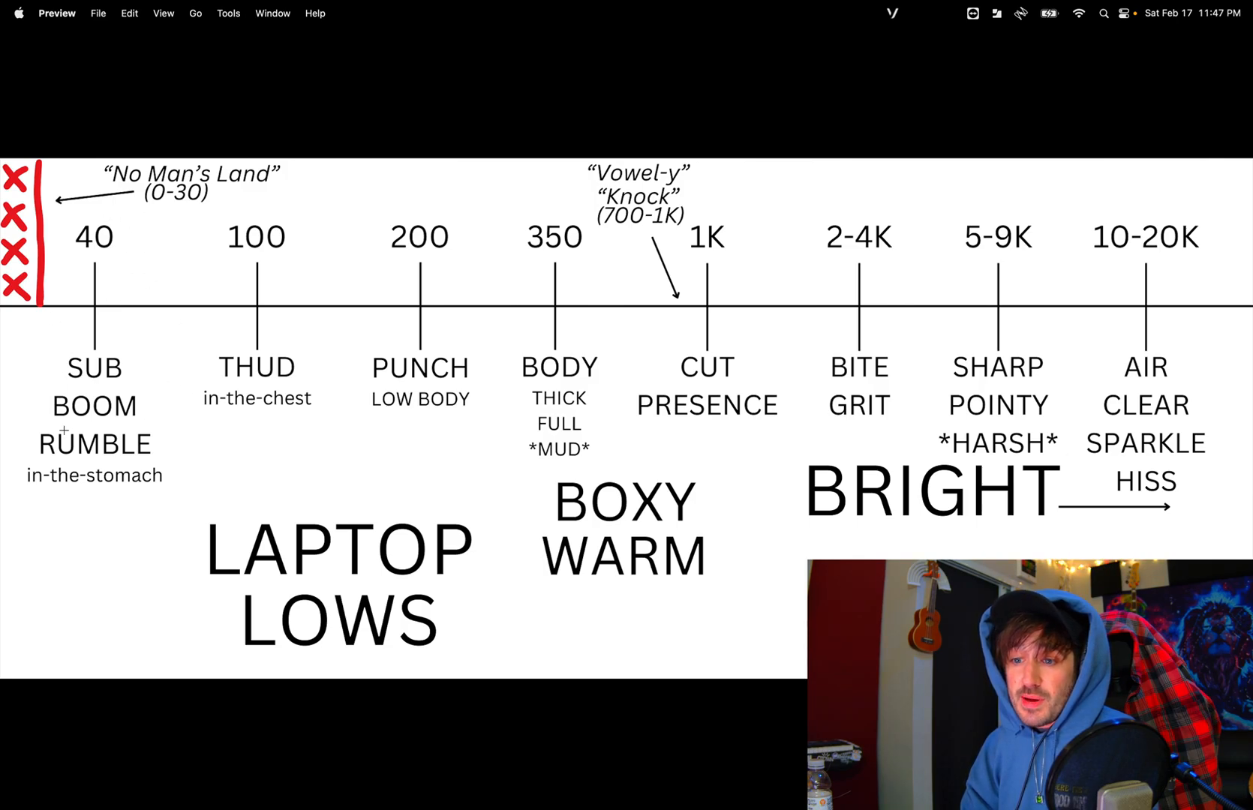
key("ctrl+Left")
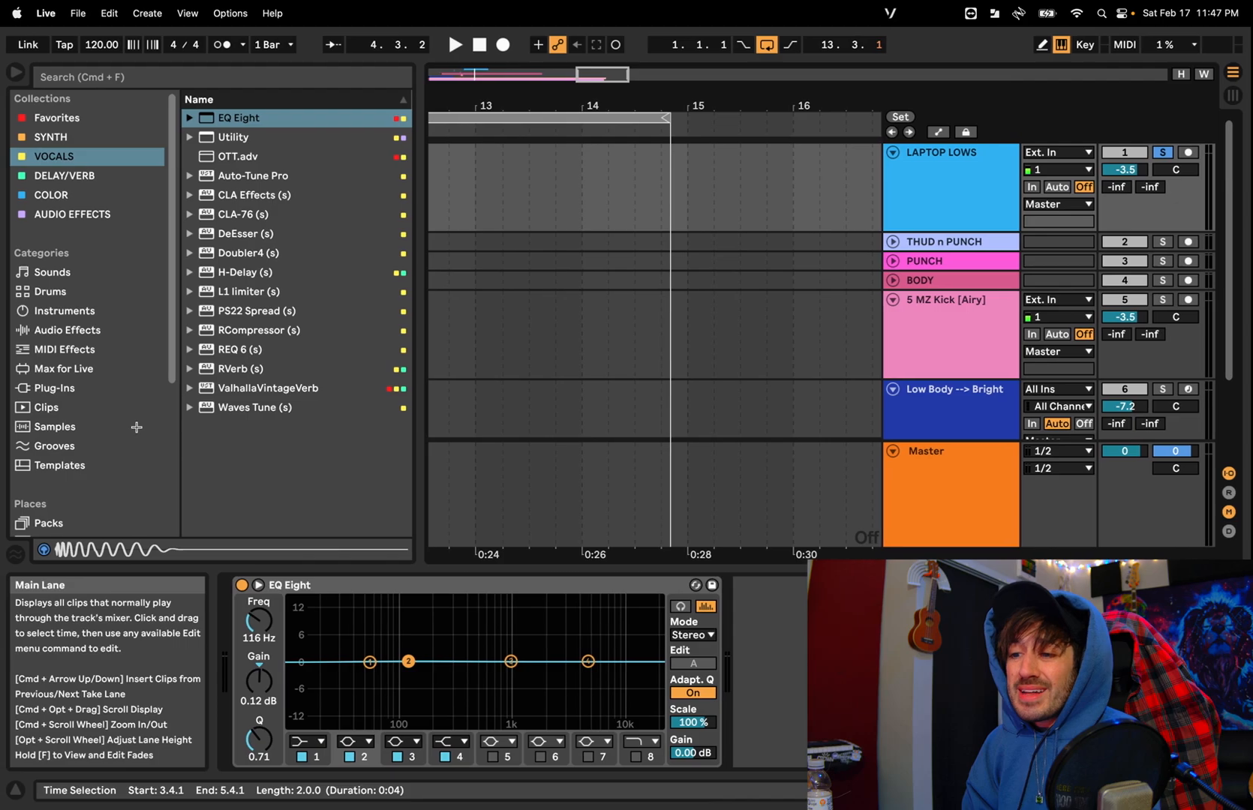
In EQ Eight on LAPTOP LOWS, nudge band 2 to -0.12 dB at 116 Hz and band 3 to 0.12 dB at 979 Hz
scroll(466, 382, "left", 5)
scroll(466, 382, "left", 10)
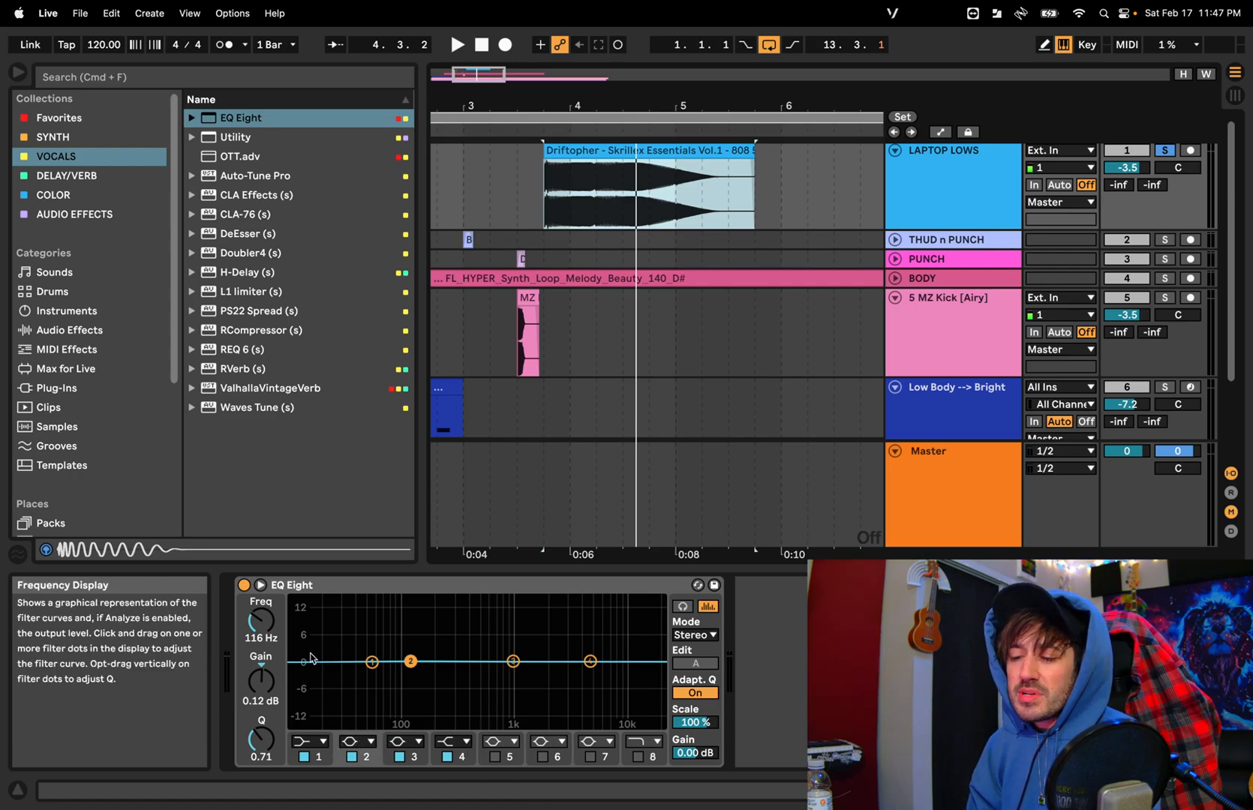
mouse_move(410, 661)
left_mouse_down()
mouse_move(410, 610)
mouse_move(411, 662)
left_mouse_up()
left_click(513, 661)
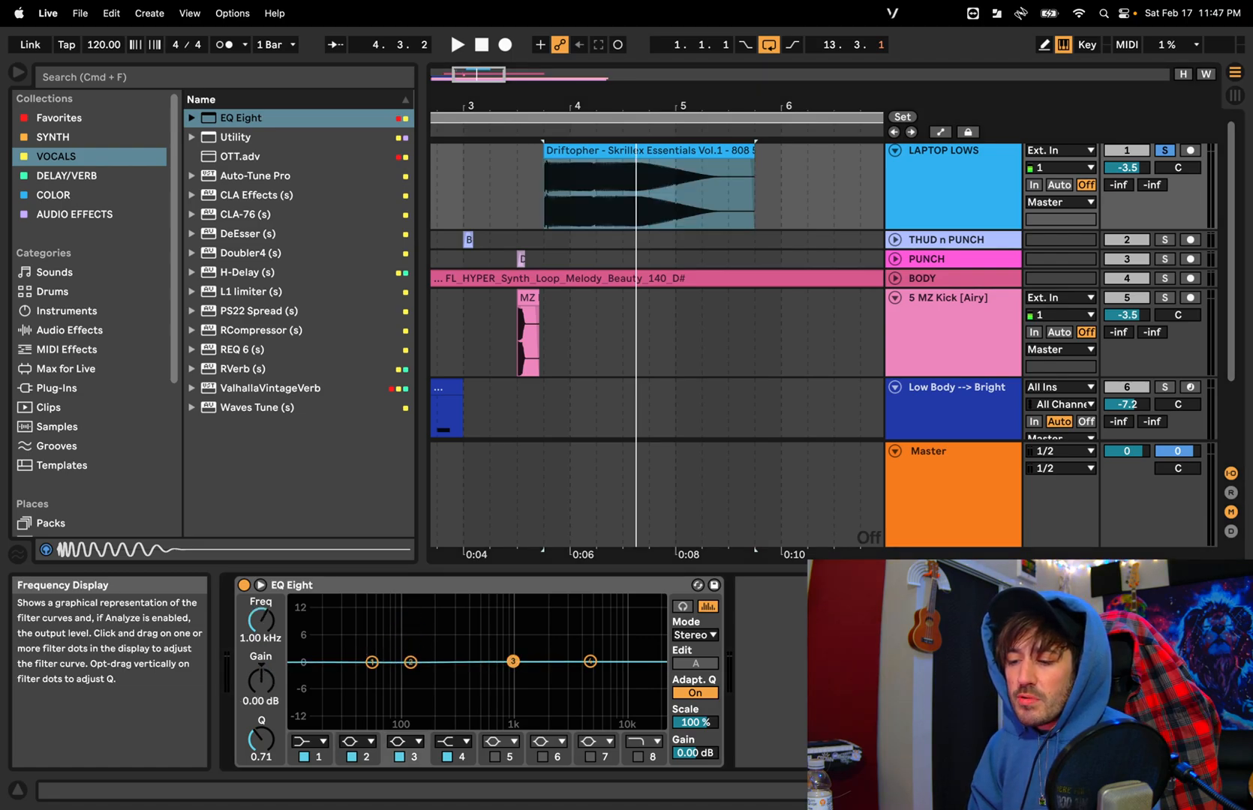
mouse_move(513, 661)
left_mouse_down()
mouse_move(513, 610)
mouse_move(512, 661)
left_mouse_up()
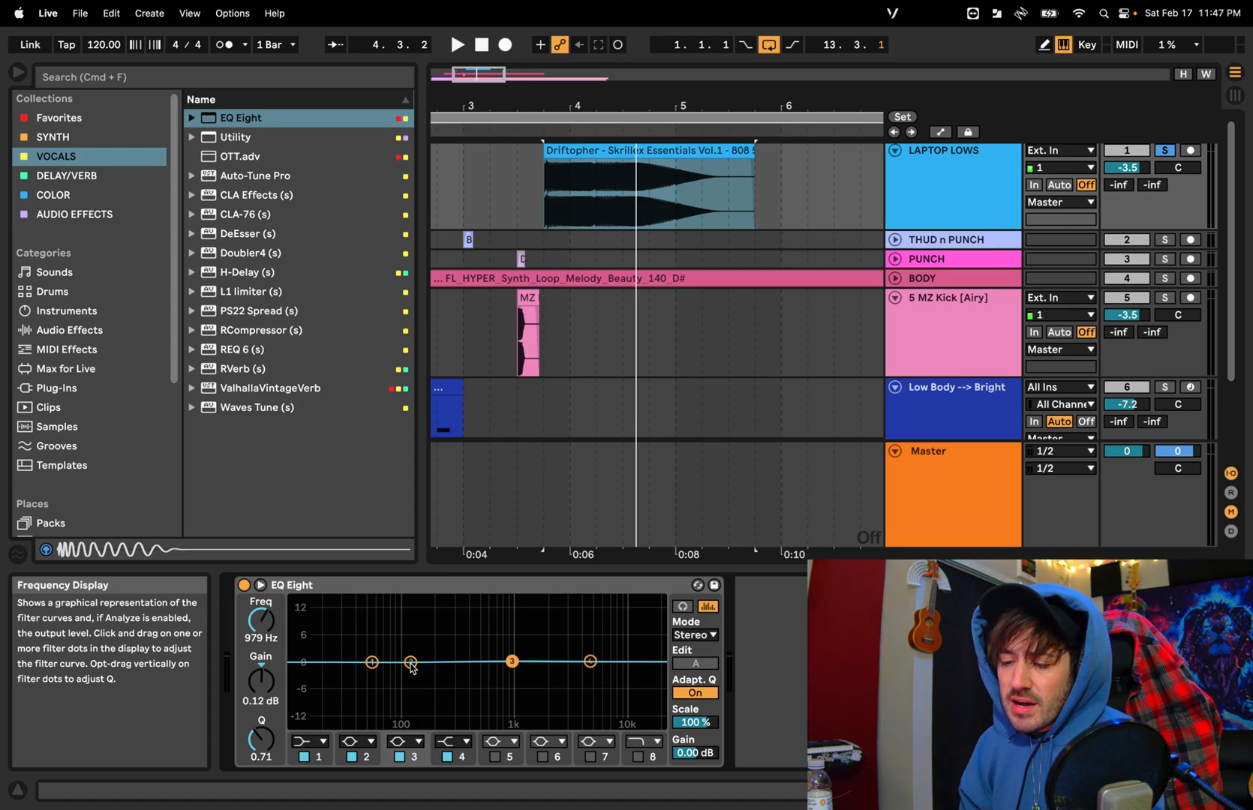
Play the 808 clip on LAPTOP LOWS and examine its frequency spectrum in EQ Eight
key("space")
key("space")
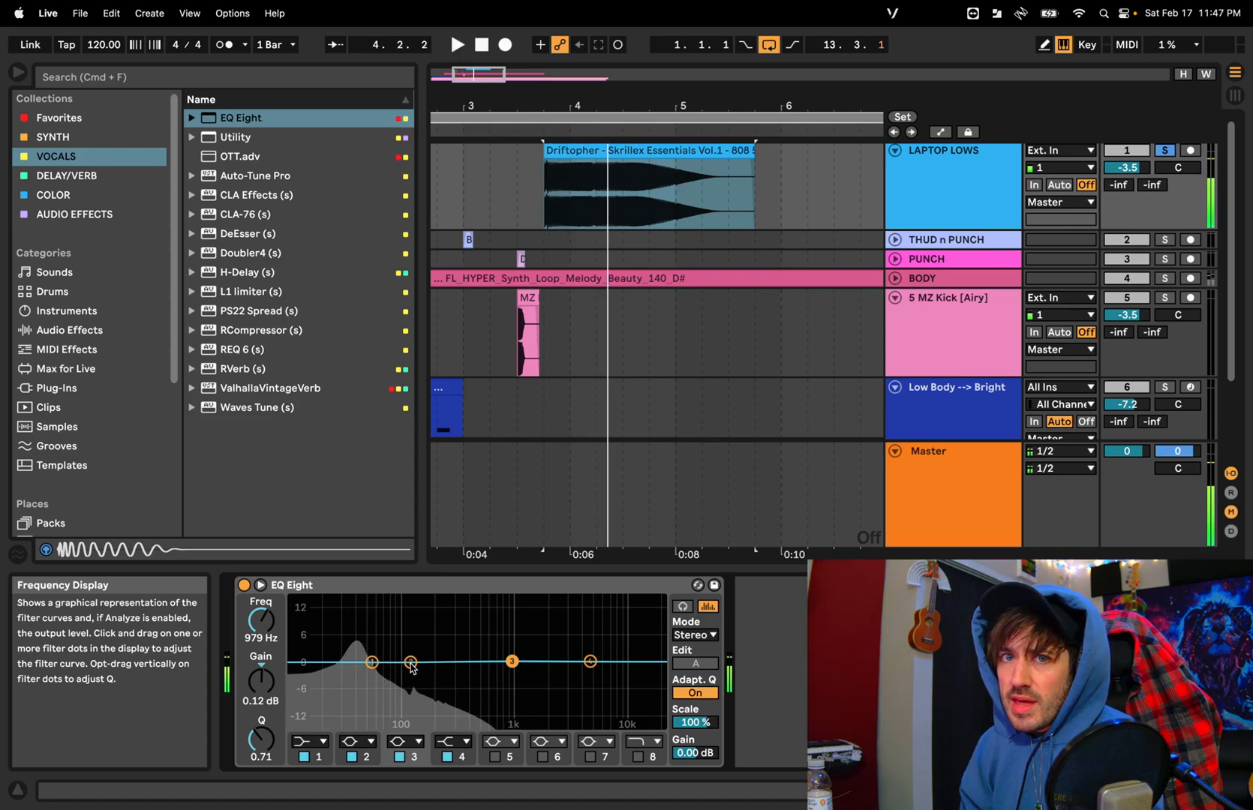
key("space")
key("space")
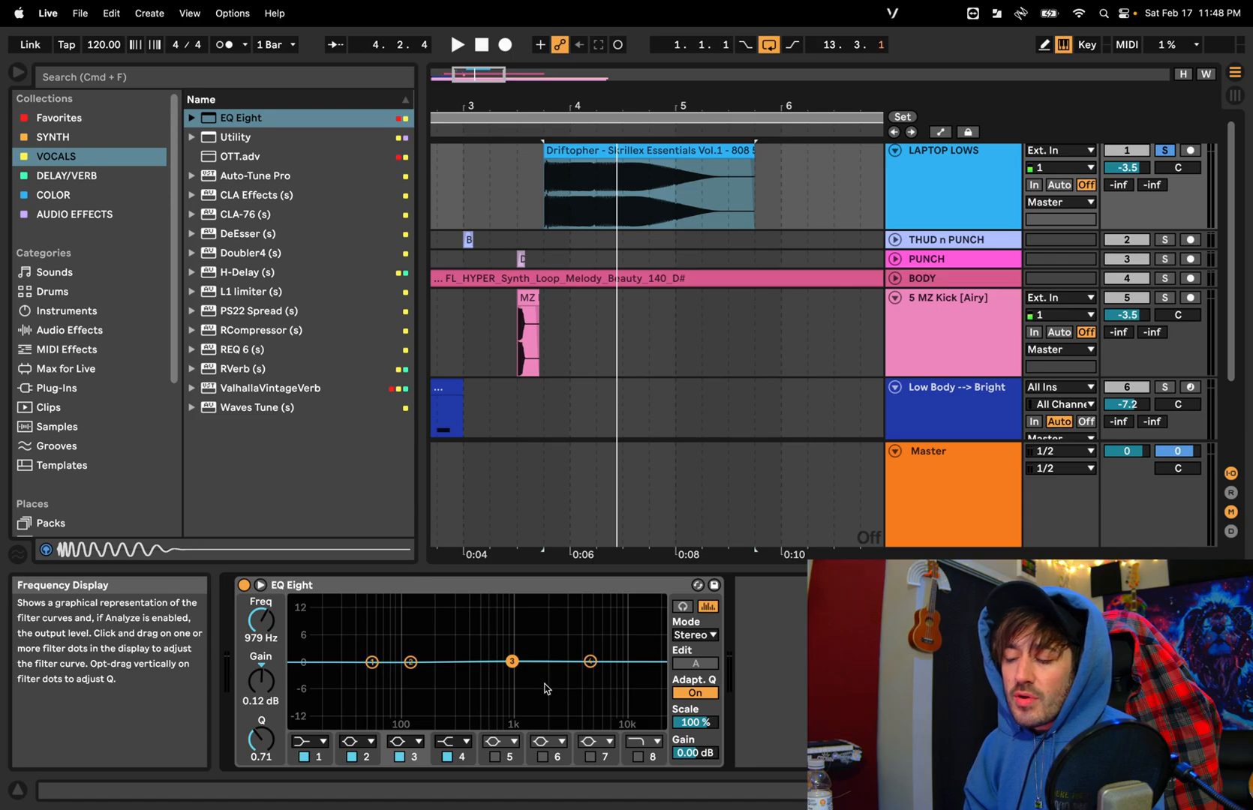
left_click(389, 702)
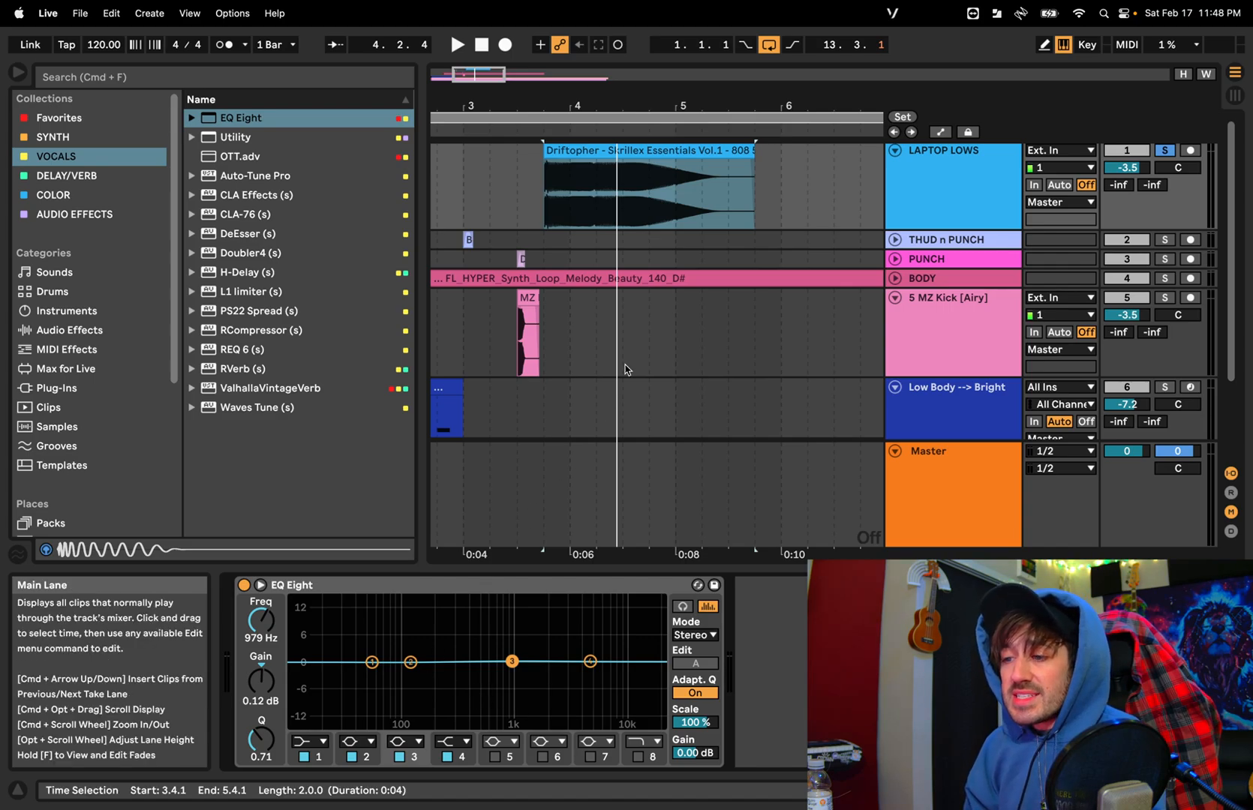
Replay the 808 to locate its low-frequency peak in EQ Eight and compare it with the frequency chart in Preview
key("space")
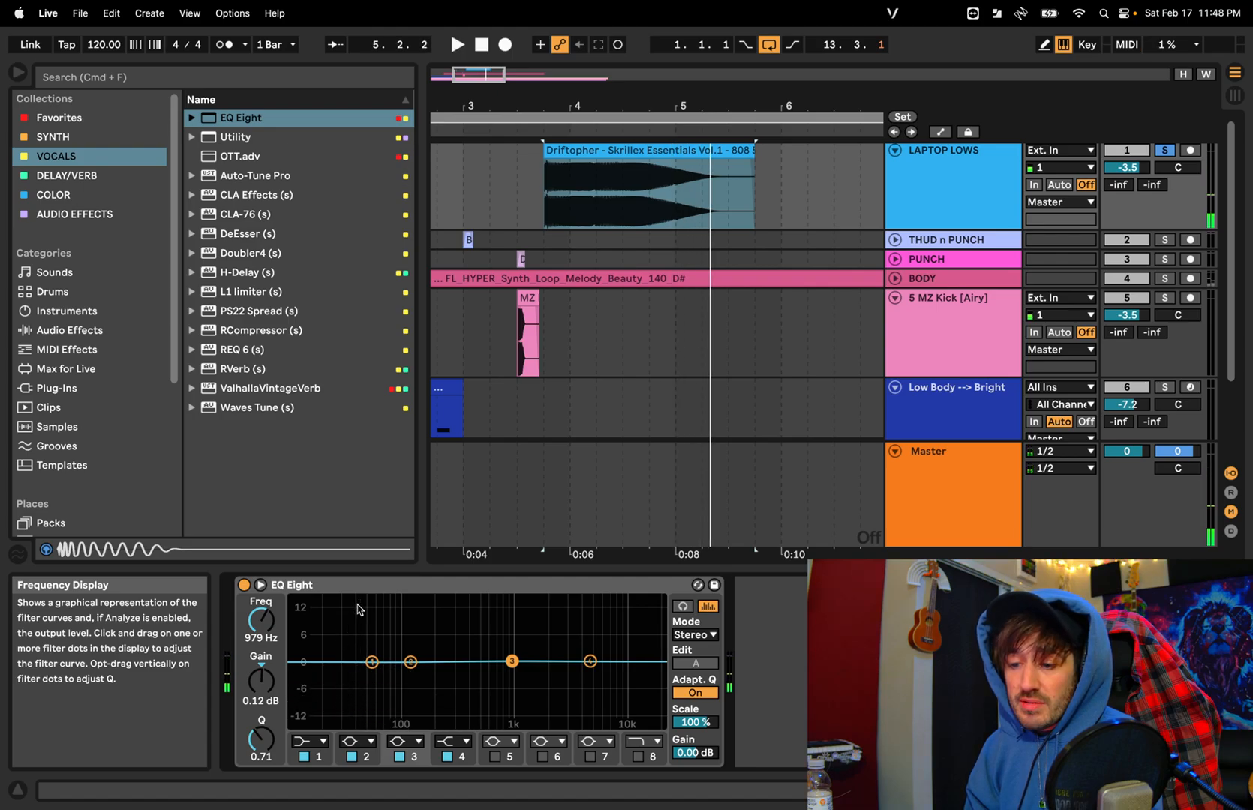
key("space")
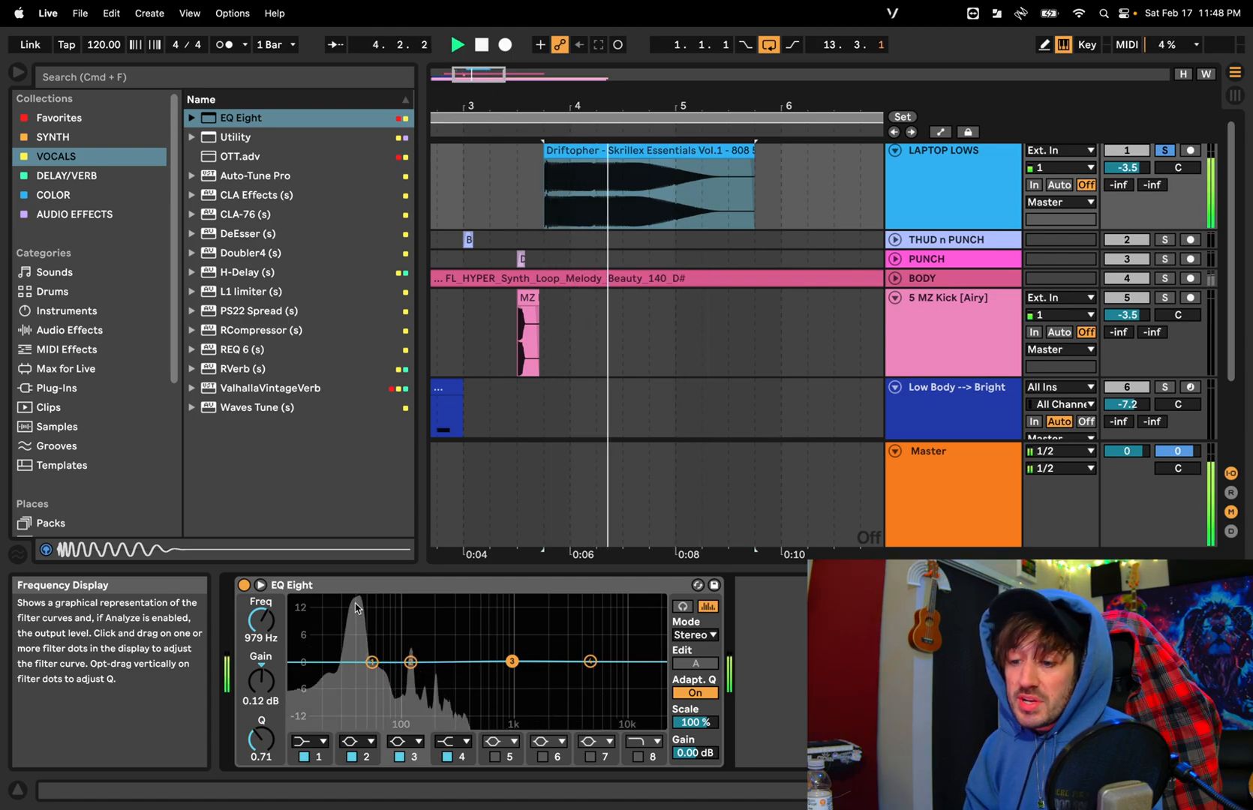
key("ctrl+Right")
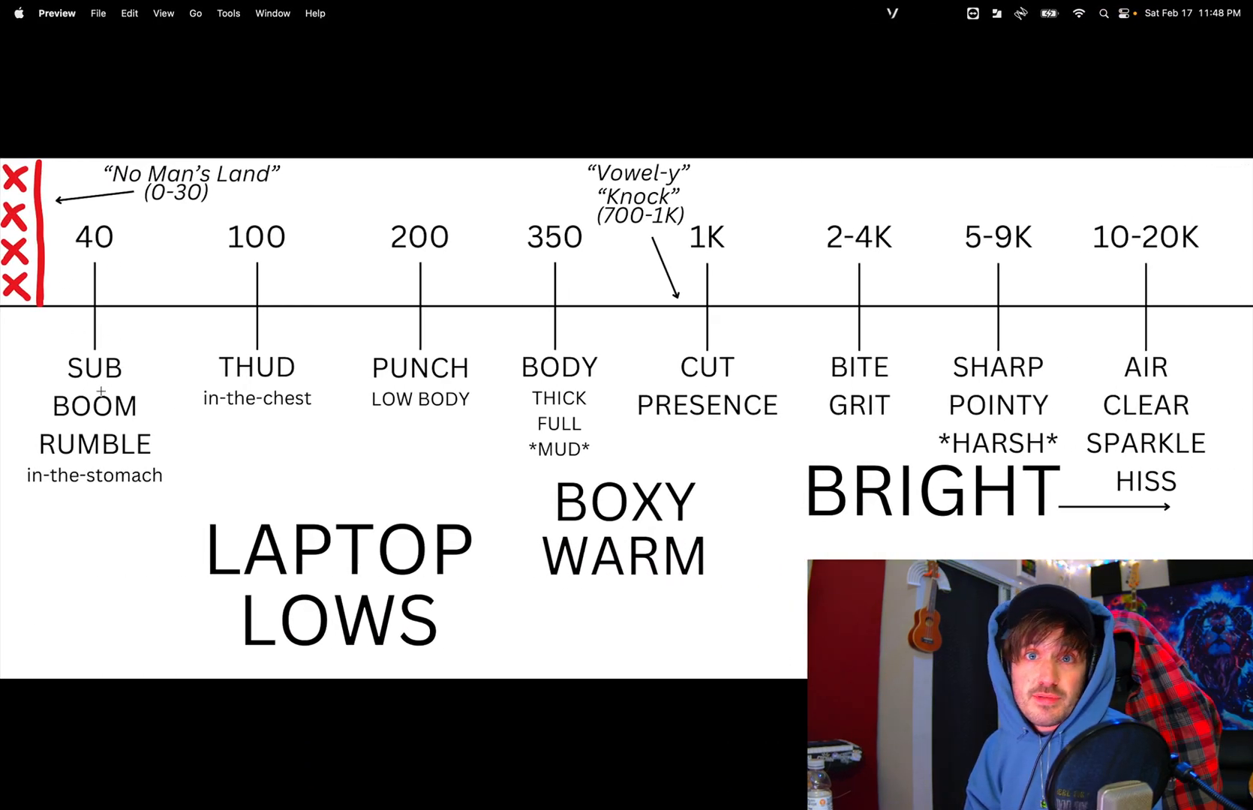
key("ctrl+Left")
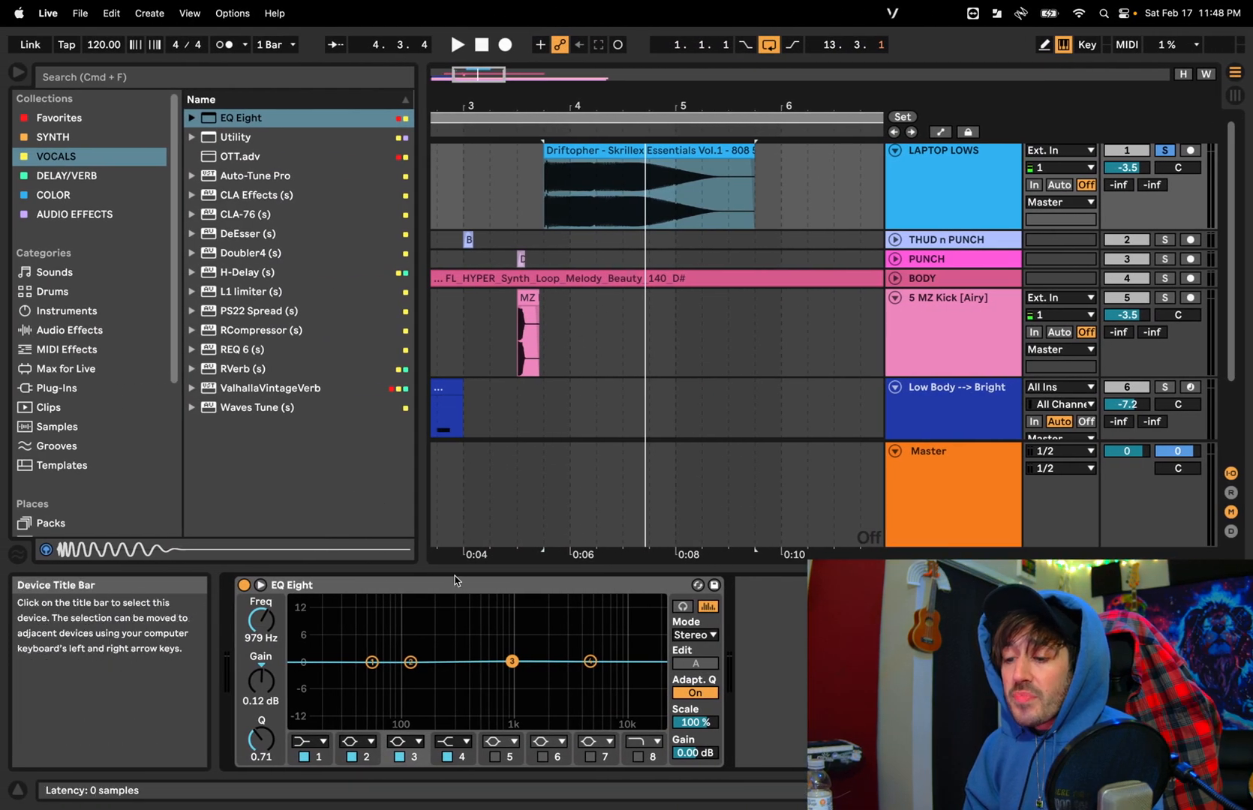
Boost EQ Eight band 2 on LAPTOP LOWS to 15.0 dB at 124 Hz while auditioning the 808
left_click(410, 662)
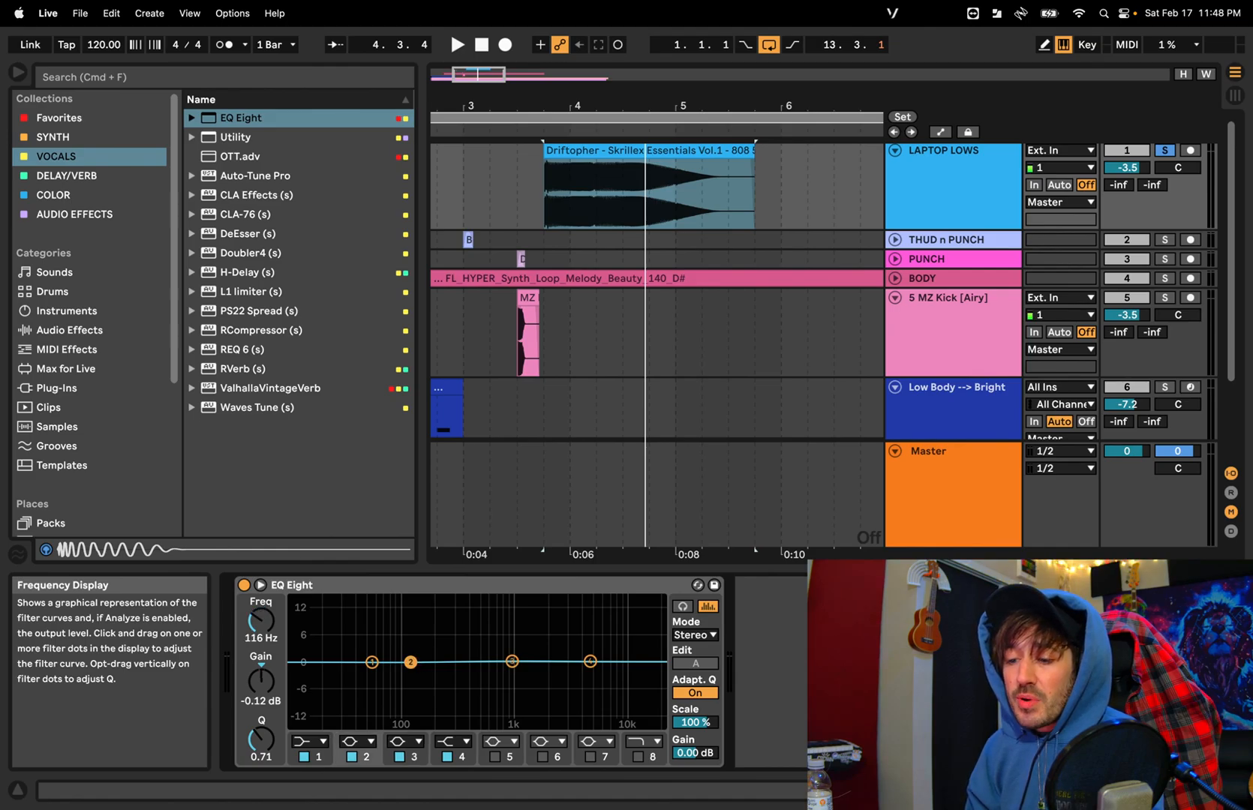
left_click_drag(411, 662, 413, 600)
key("space")
key("space")
key("space")
key("space")
key("space")
key("space")
key("space")
key("space")
key("space")
key("space")
key("space")
key("space")
key("space")
key("space")
key("space")
key("space")
key("space")
key("space")
key("space")
key("space")
key("space")
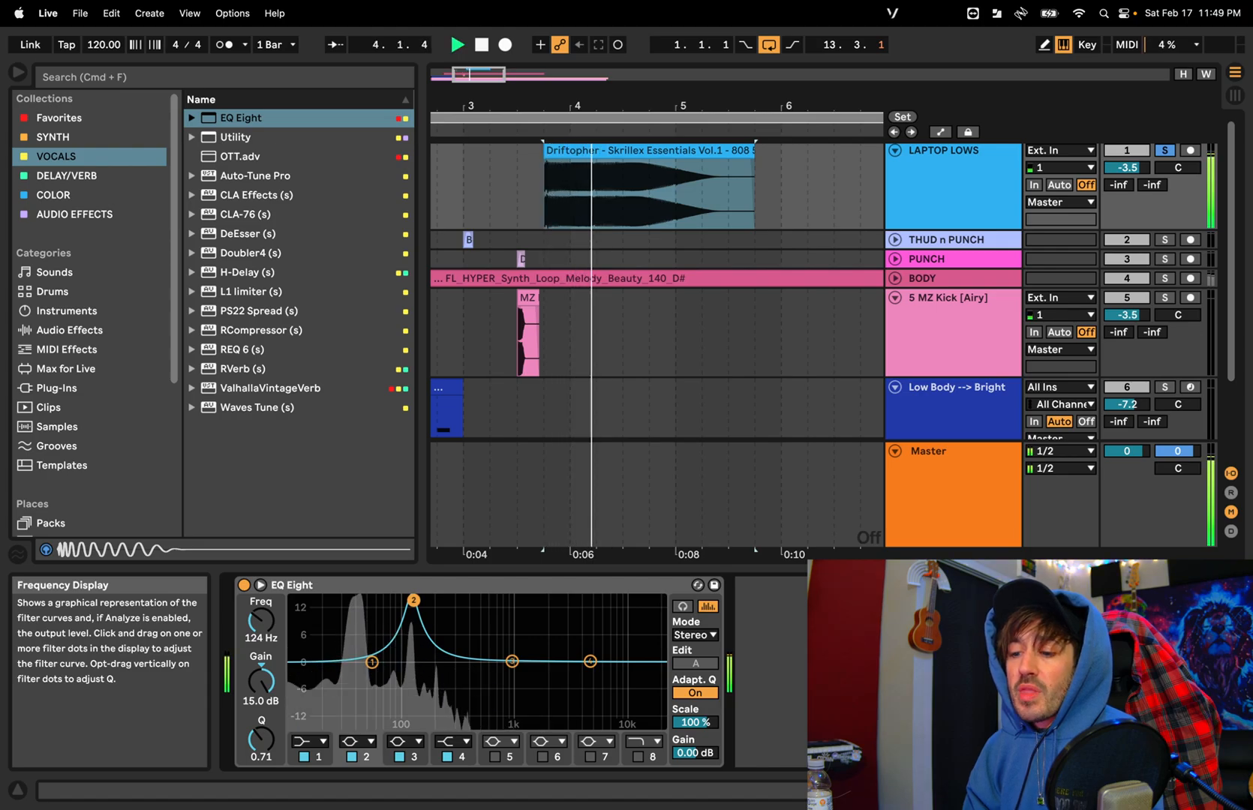
key("space")
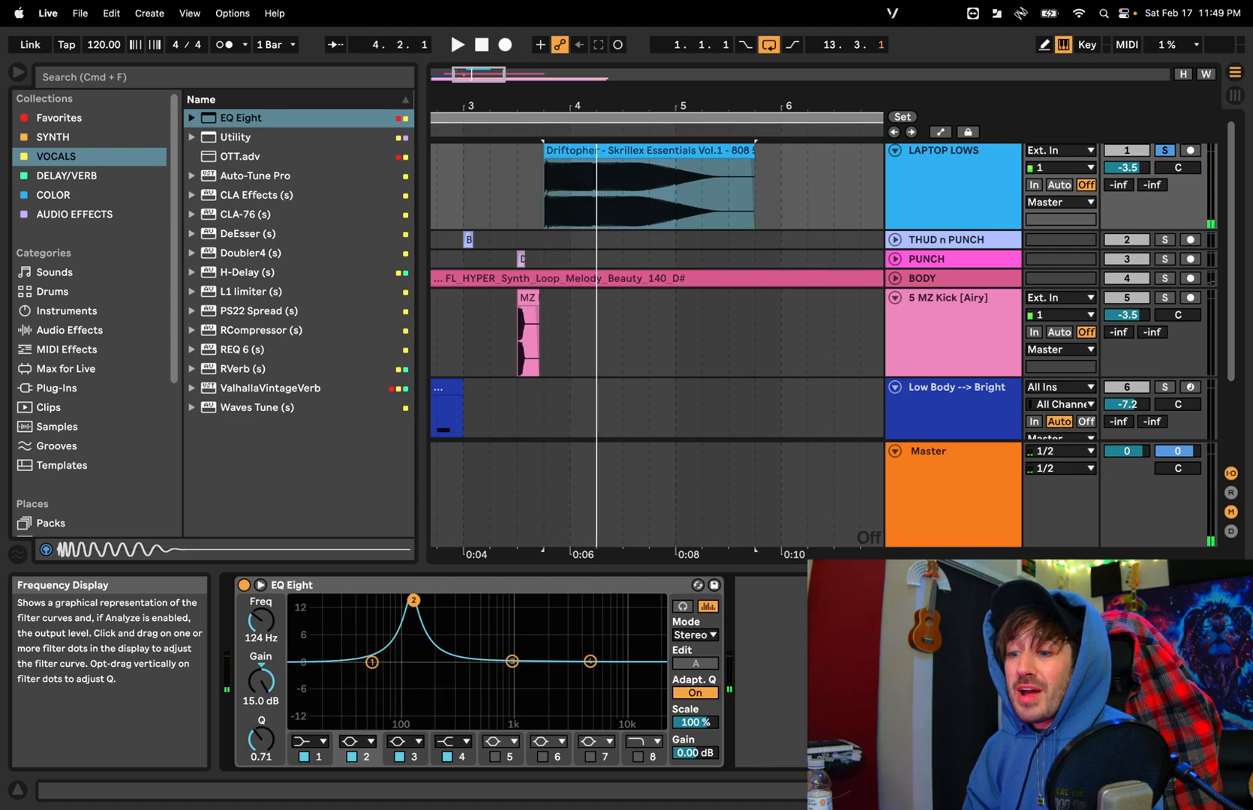
Bypass and reactivate EQ Eight during playback to compare the 808 with and without the band 2 boost
left_click(243, 586)
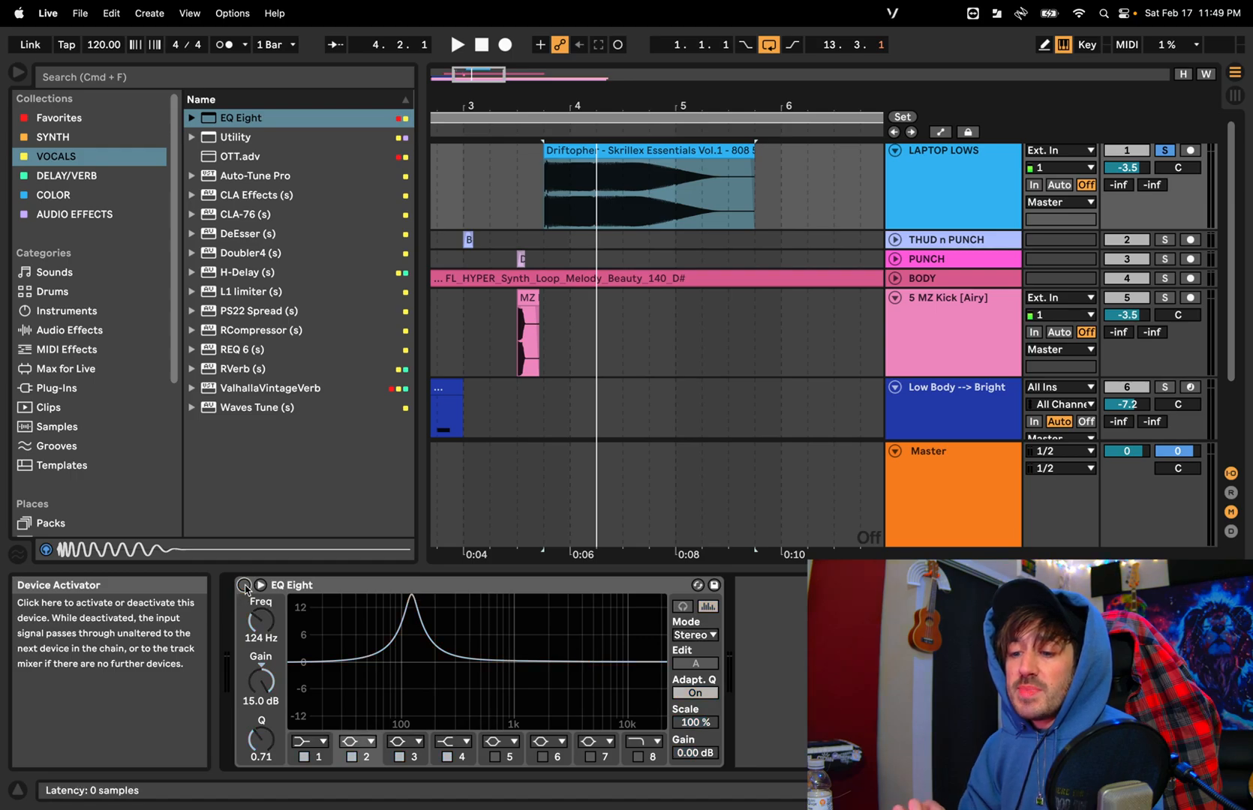
left_click(244, 585)
left_click(244, 585)
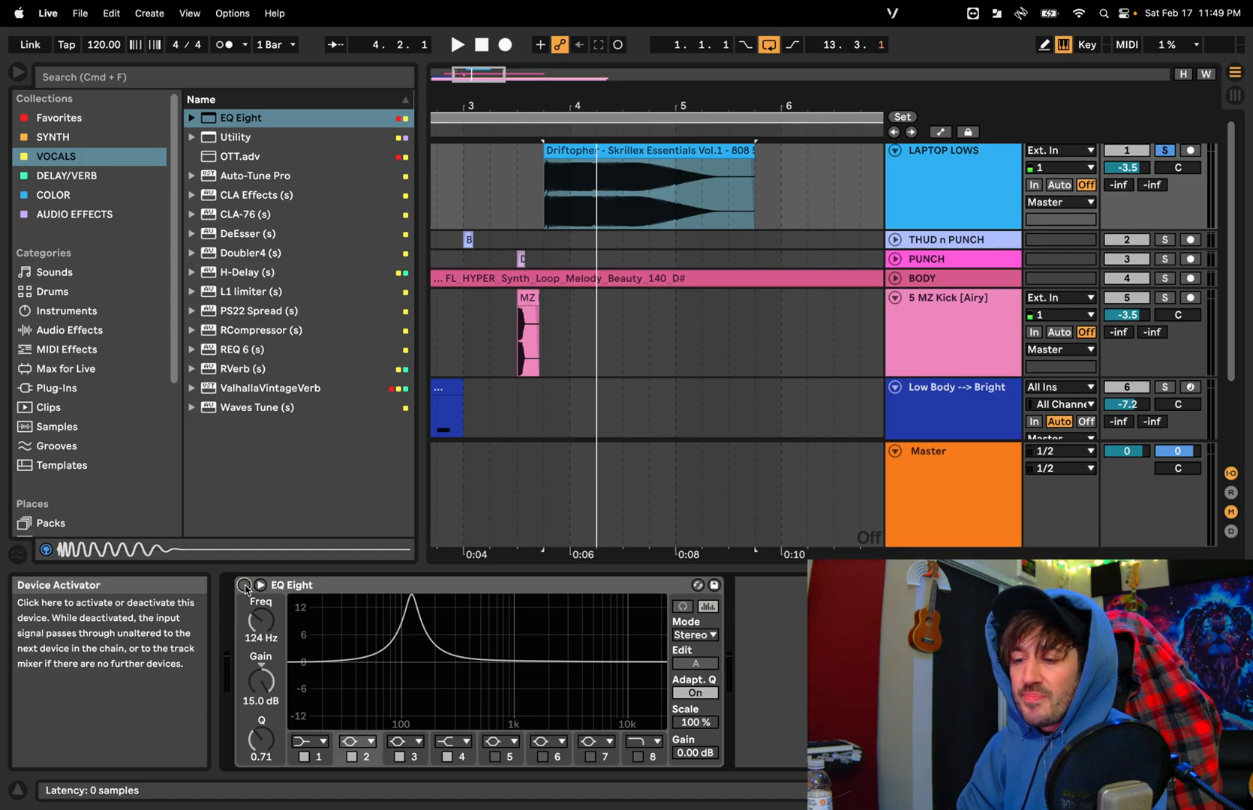
left_click(244, 585)
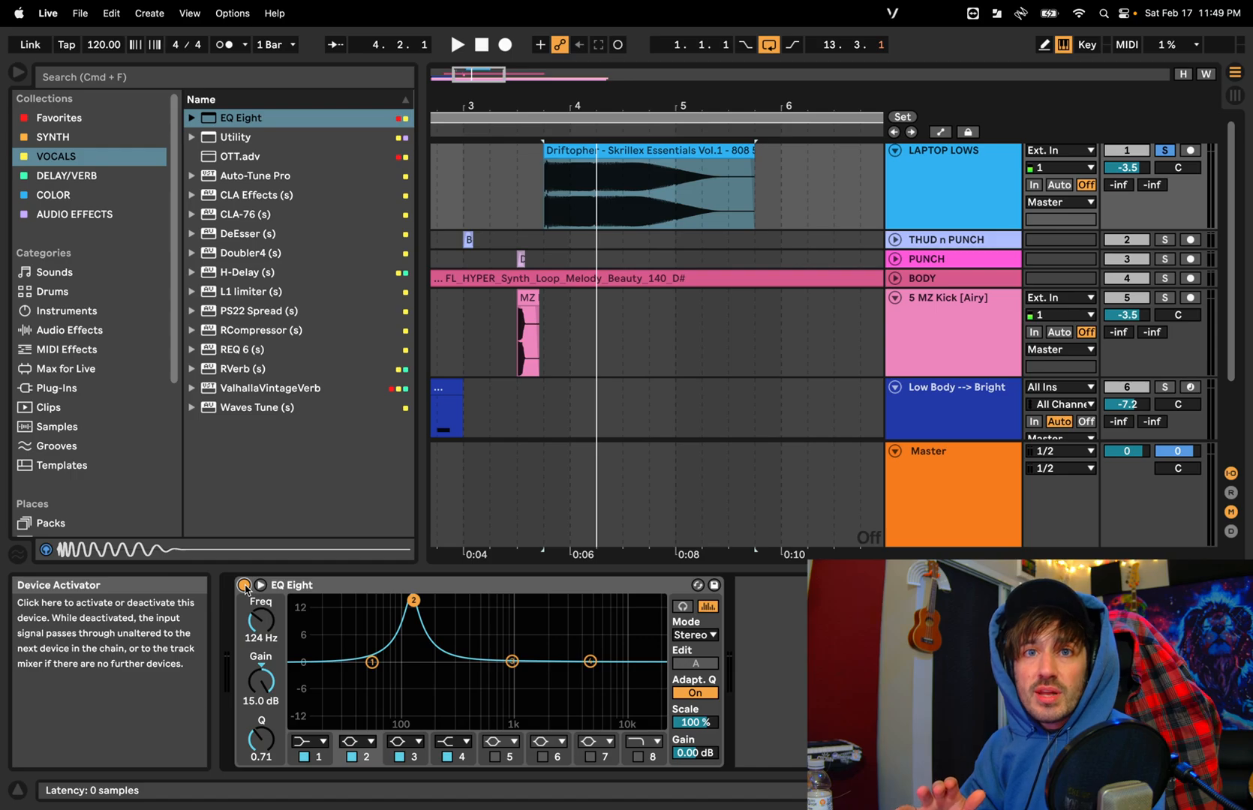
left_click(244, 585)
key("space")
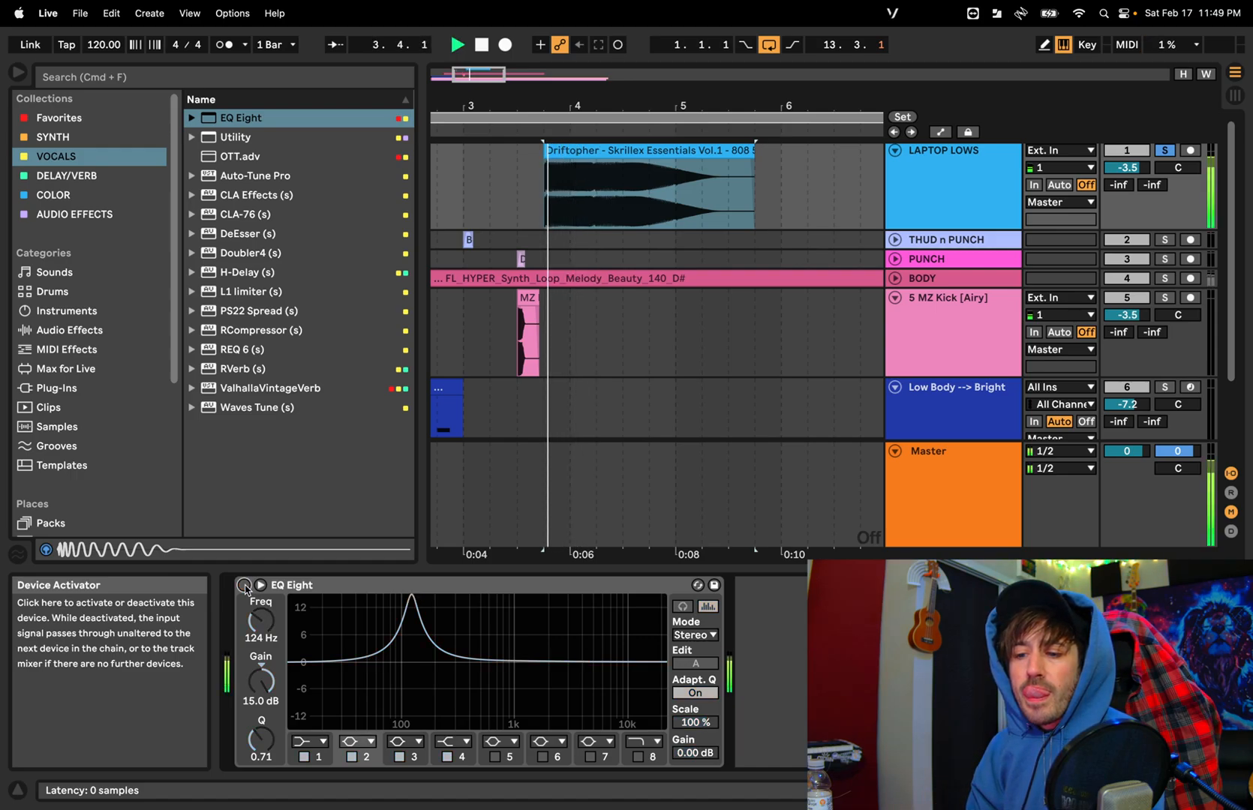
left_click(244, 585)
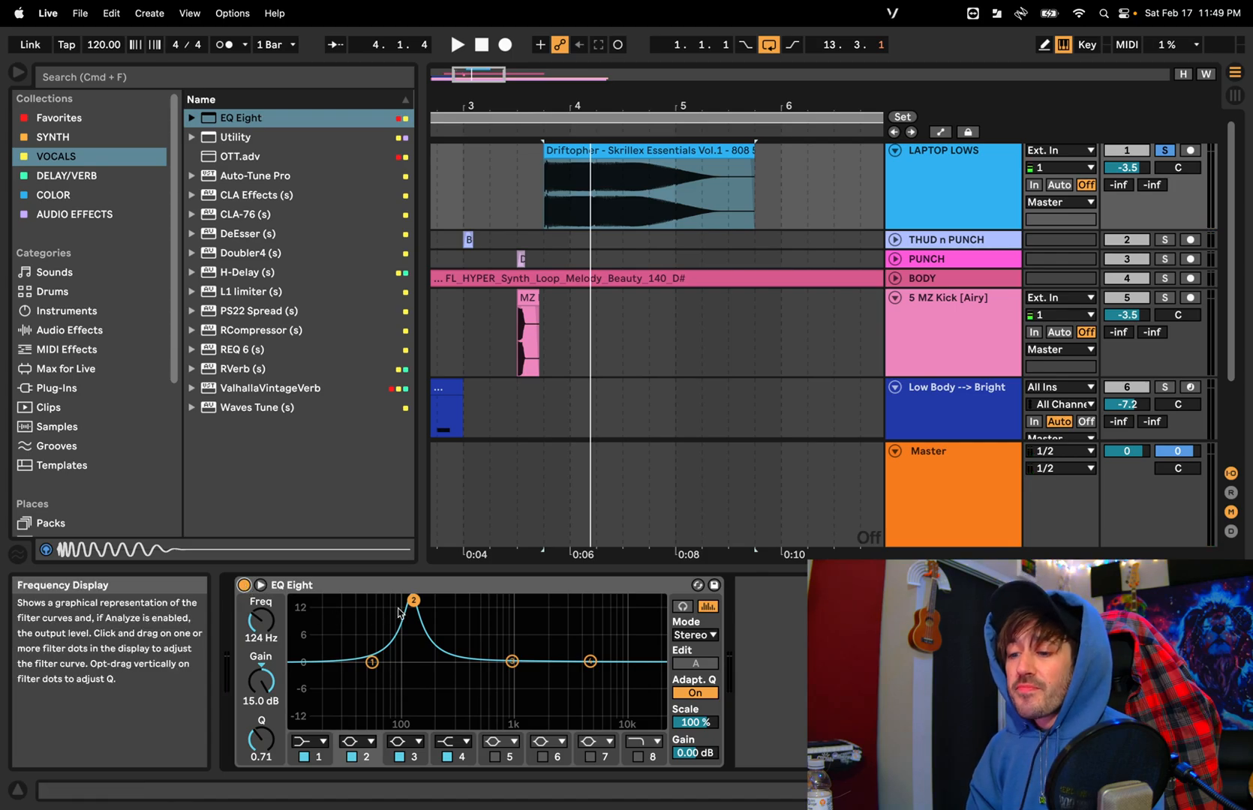
Bring EQ Eight band 2 down to -0.12 dB at 121 Hz and check the thud and punch ranges in Preview's chart
left_click_drag(414, 605, 412, 662)
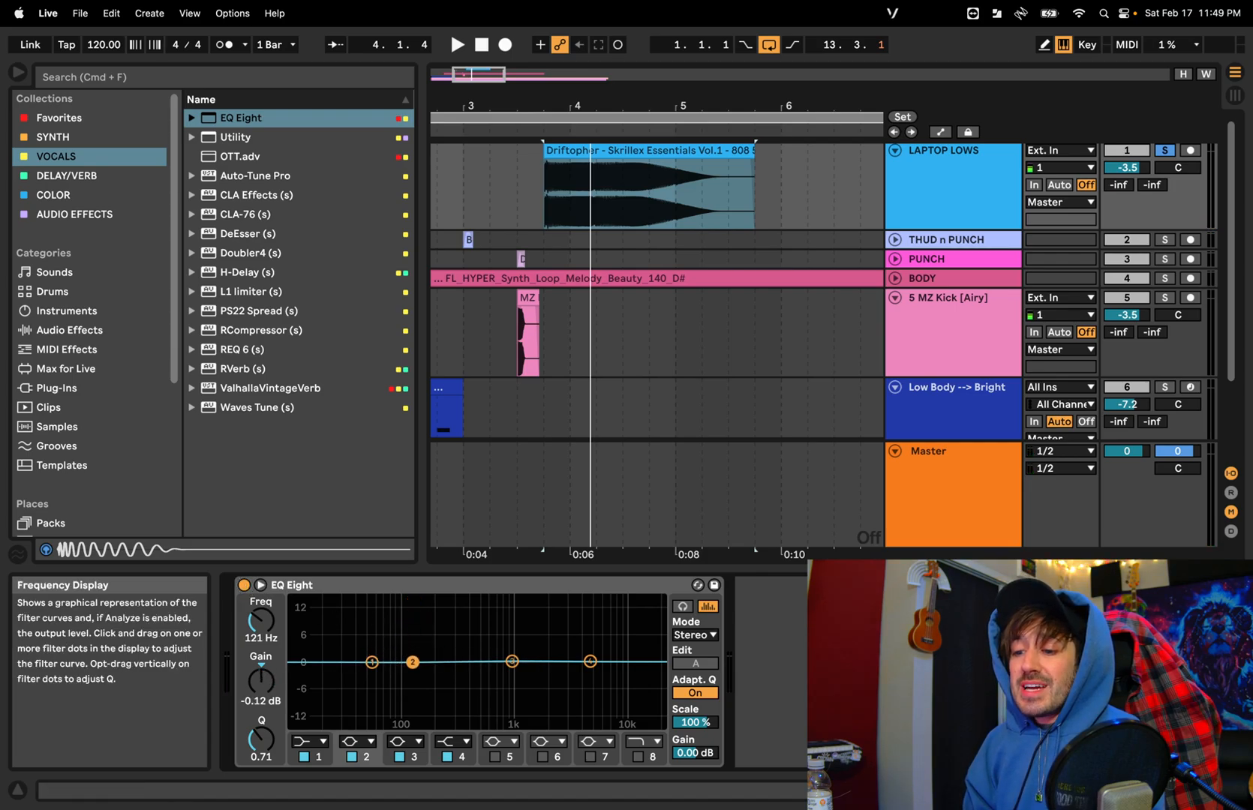
key("ctrl+Right")
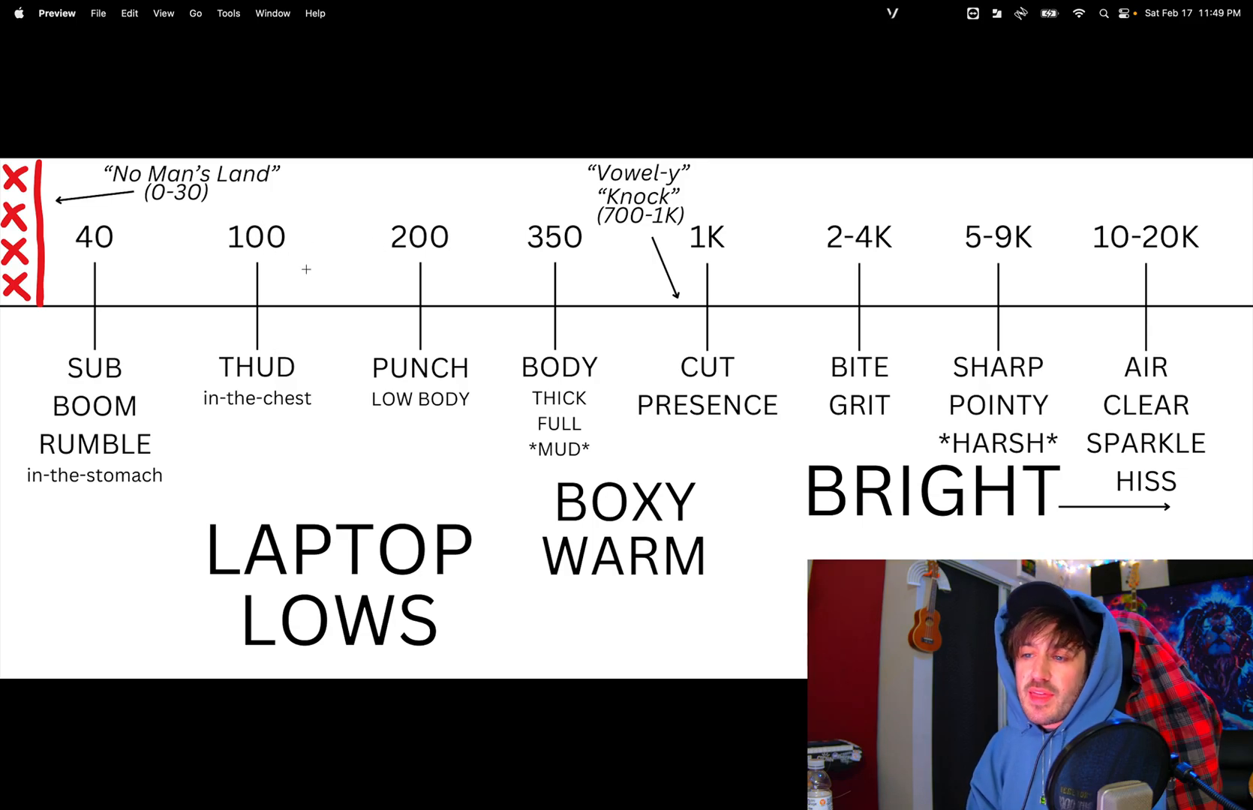
key("ctrl+Left")
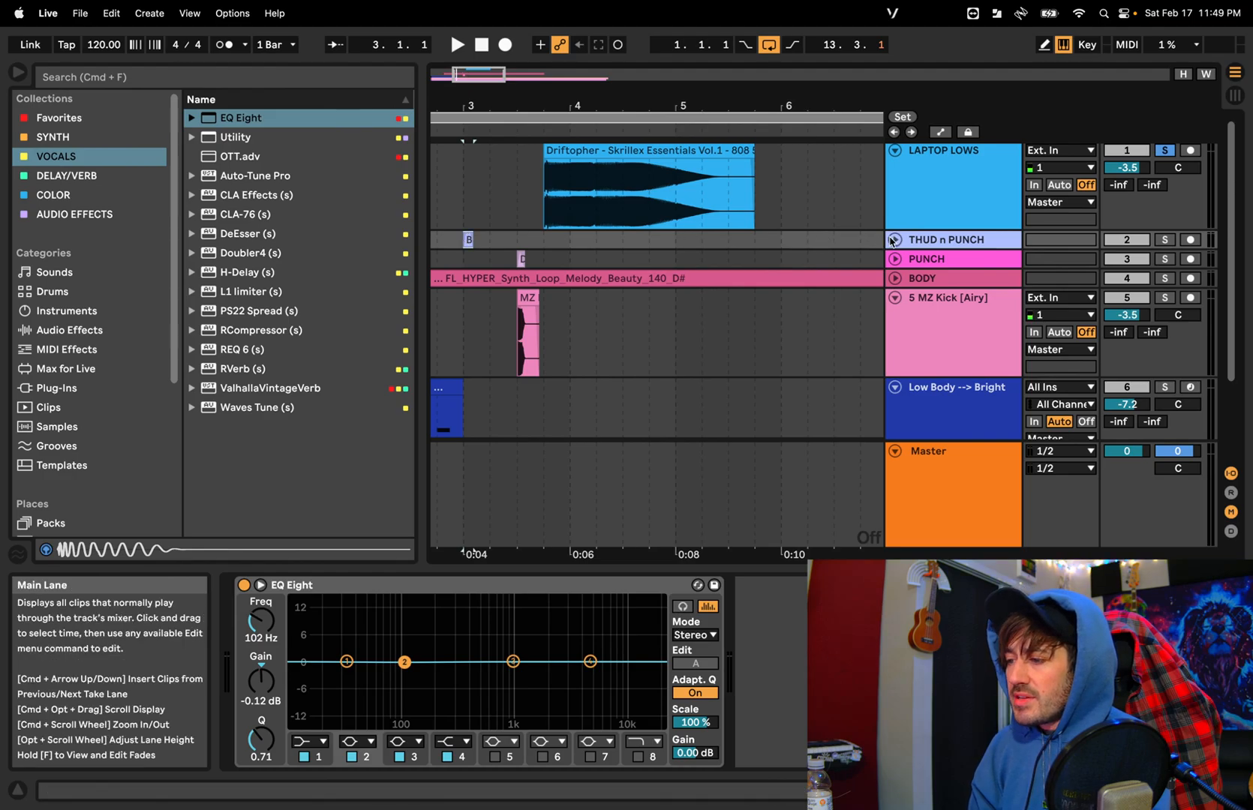
Unfold and solo the THUD n PUNCH track, and play its BIG WHITE KICK 13 clip to see its spectrum
left_click(895, 240)
left_click(1164, 239)
key("space")
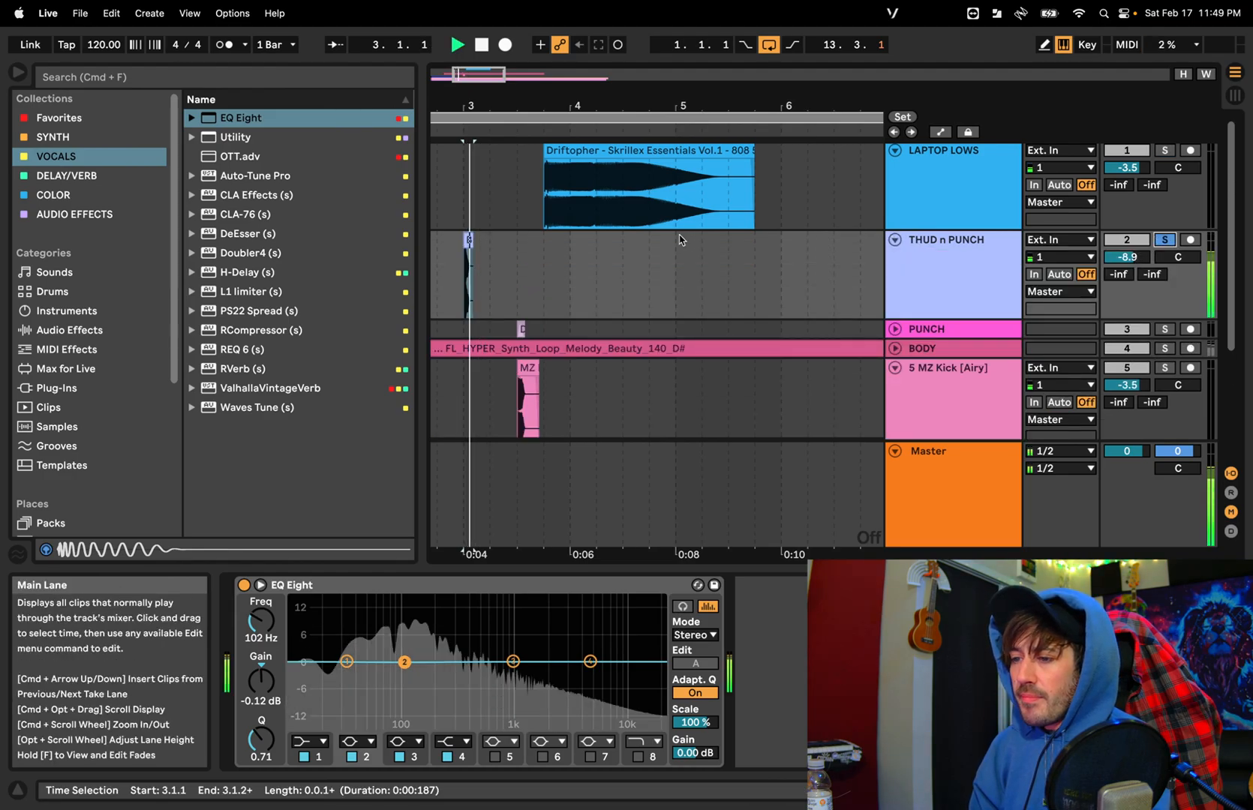
key("space")
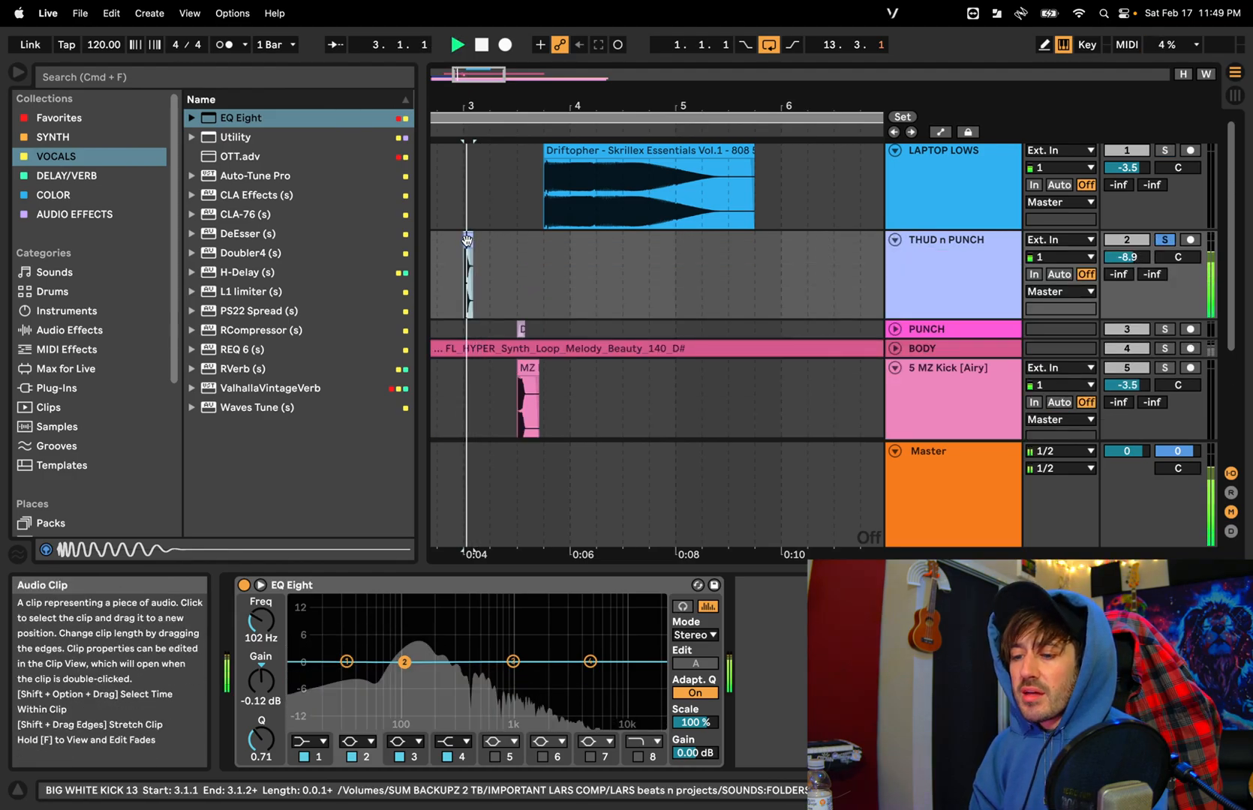
key("space")
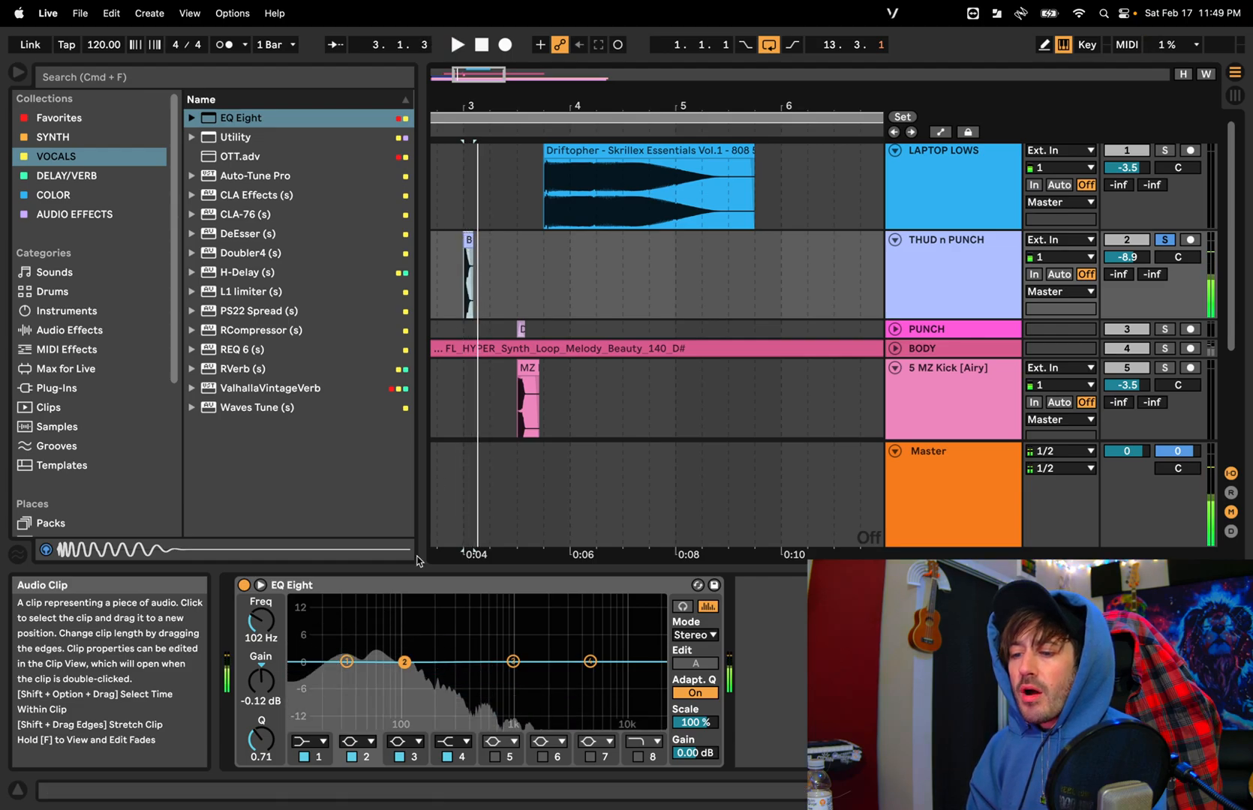
Move EQ Eight band 2 on THUD n PUNCH to 198 Hz with a 2.36 dB boost while auditioning the kick
mouse_move(404, 663)
left_mouse_down()
mouse_move(402, 607)
mouse_move(400, 662)
mouse_move(403, 609)
mouse_move(400, 661)
mouse_move(424, 661)
left_mouse_up()
key("space")
key("space")
key("space")
key("space")
key("space")
key("space")
key("space")
key("space")
key("space")
key("space")
key("space")
key("space")
key("space")
key("space")
key("space")
key("space")
key("space")
key("space")
key("space")
key("space")
key("space")
key("space")
key("space")
key("space")
key("space")
key("space")
key("space")
key("space")
key("space")
key("space")
key("space")
key("space")
key("space")
key("space")
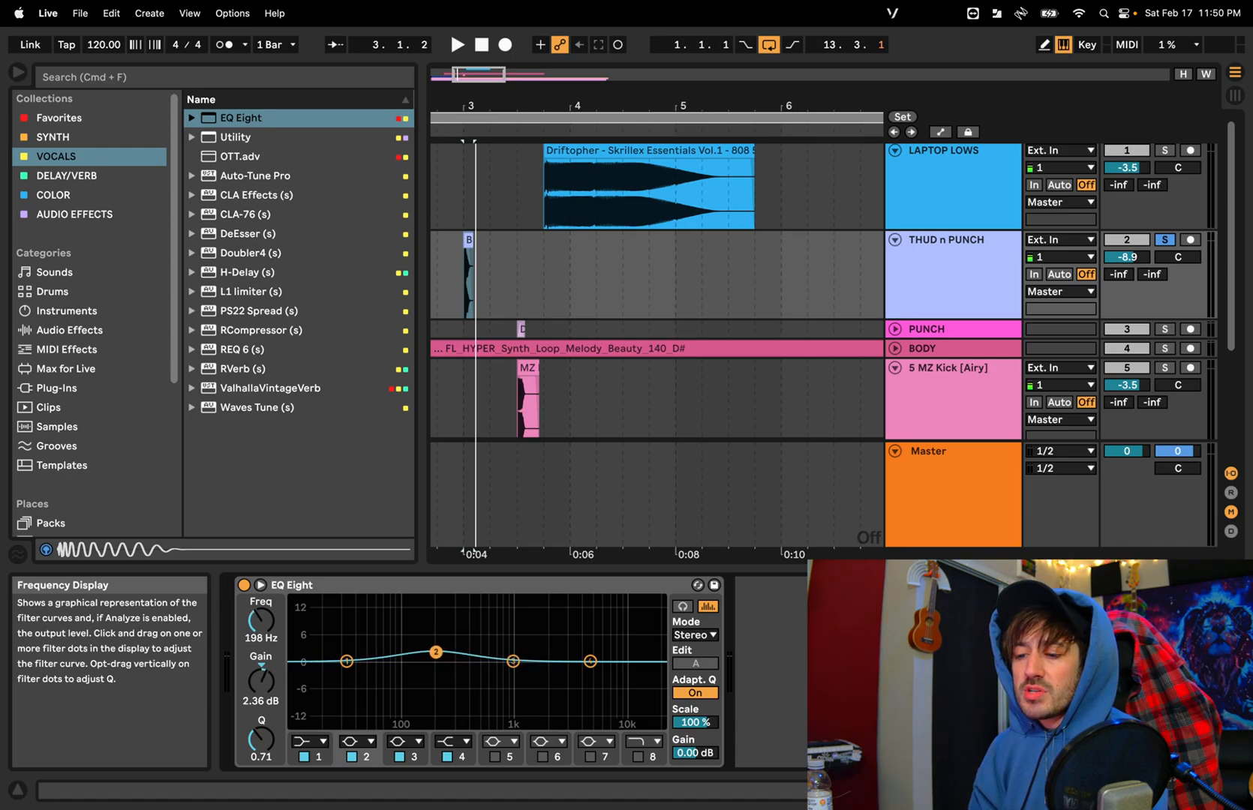
Bring EQ Eight band 2 down to -0.12 dB at 198 Hz and audition the THUD n PUNCH kick repeatedly
key("space")
mouse_move(435, 652)
left_mouse_down()
mouse_move(436, 616)
mouse_move(436, 662)
left_mouse_up()
key("space")
key("space")
key("space")
key("space")
key("space")
key("space")
key("space")
key("space")
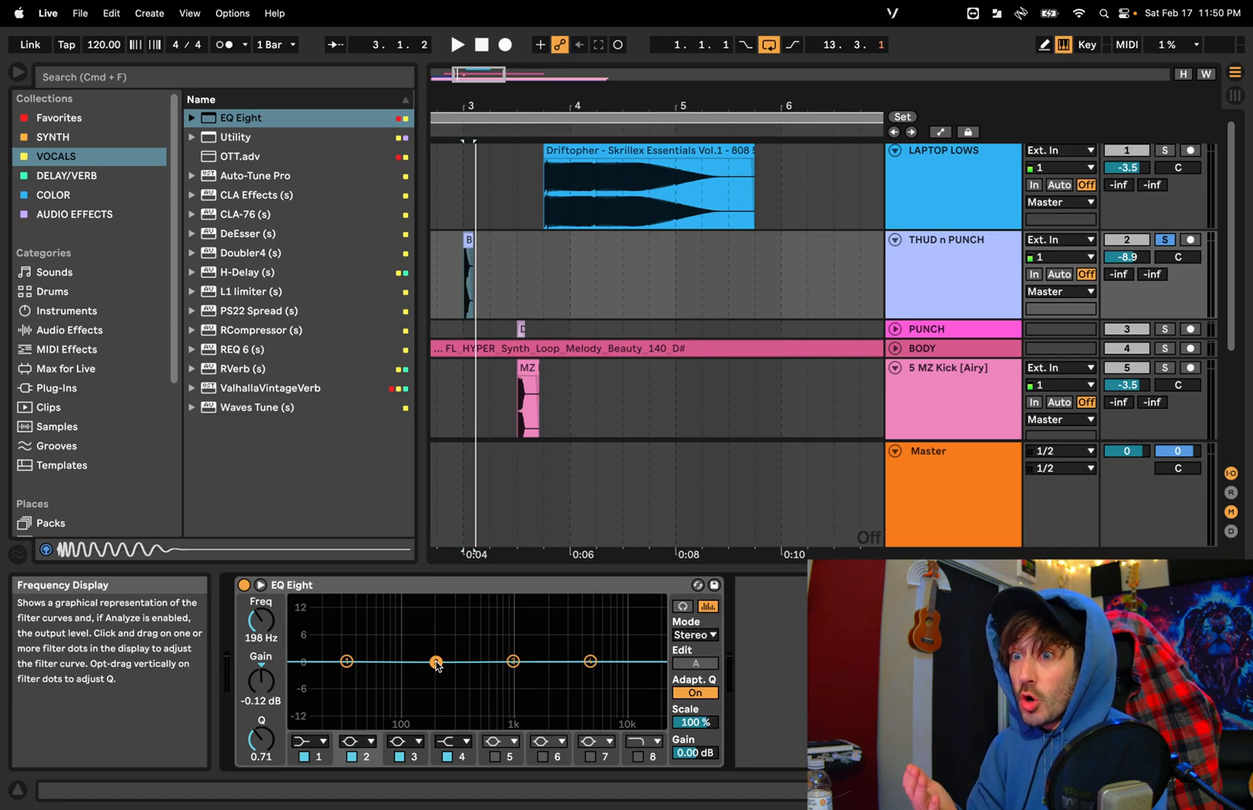
Boost EQ Eight band 2 to 15.0 dB at 198 Hz and sweep the boost through the lows to 75.8 Hz, auditioning the kick
left_click_drag(436, 661, 436, 601)
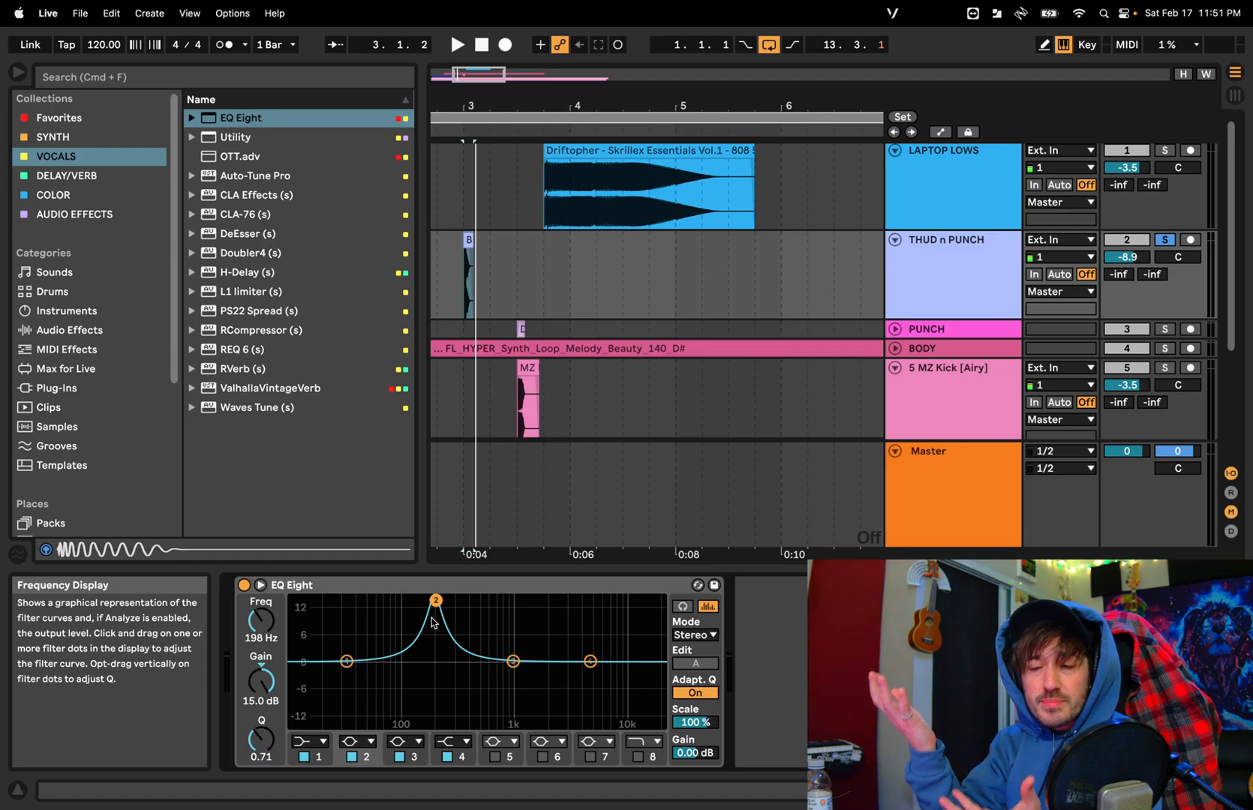
left_click_drag(436, 601, 402, 660)
key("space")
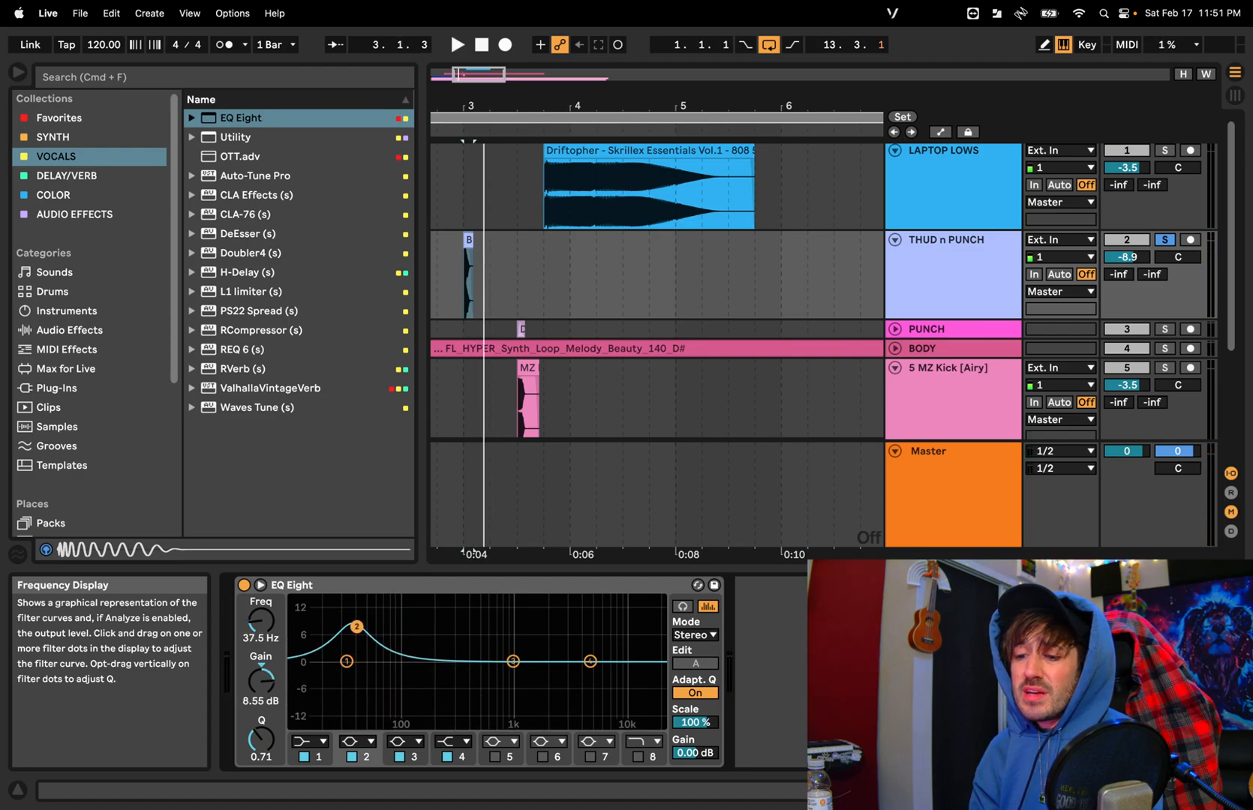
key("space")
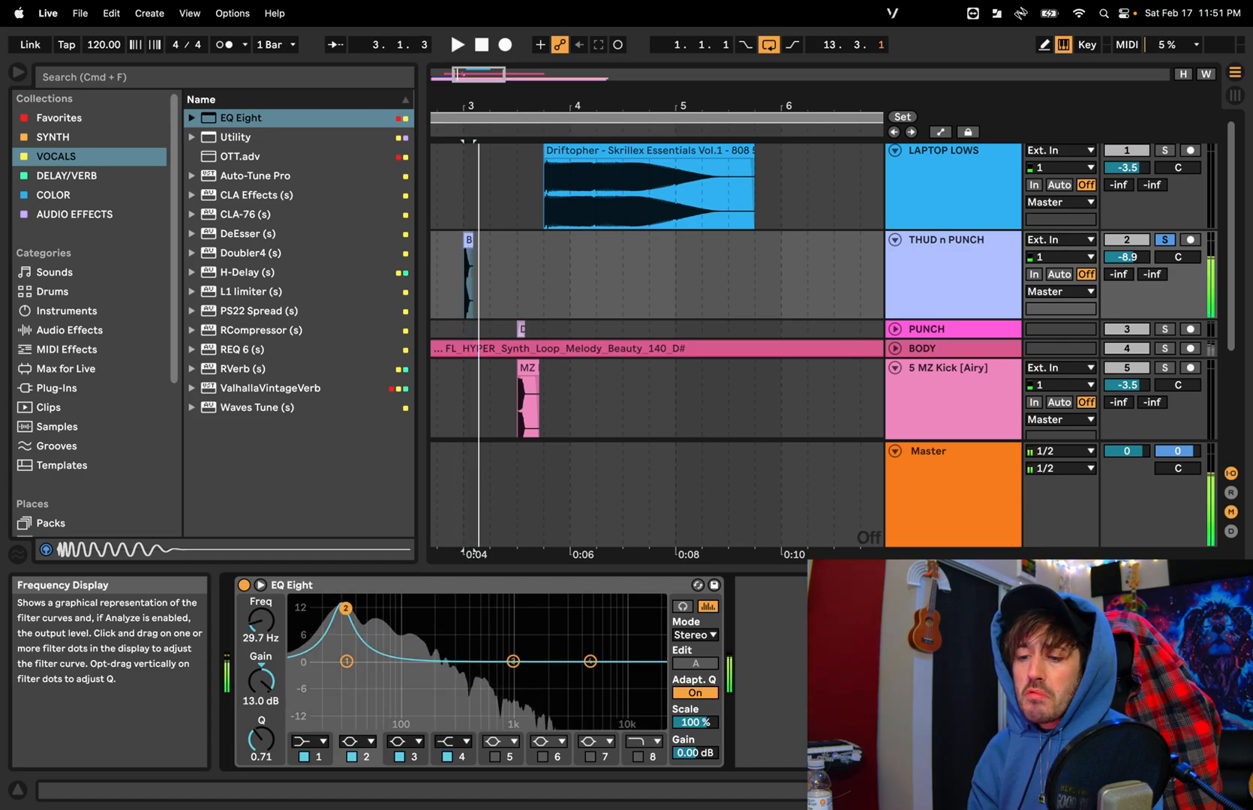
left_click_drag(354, 609, 361, 610)
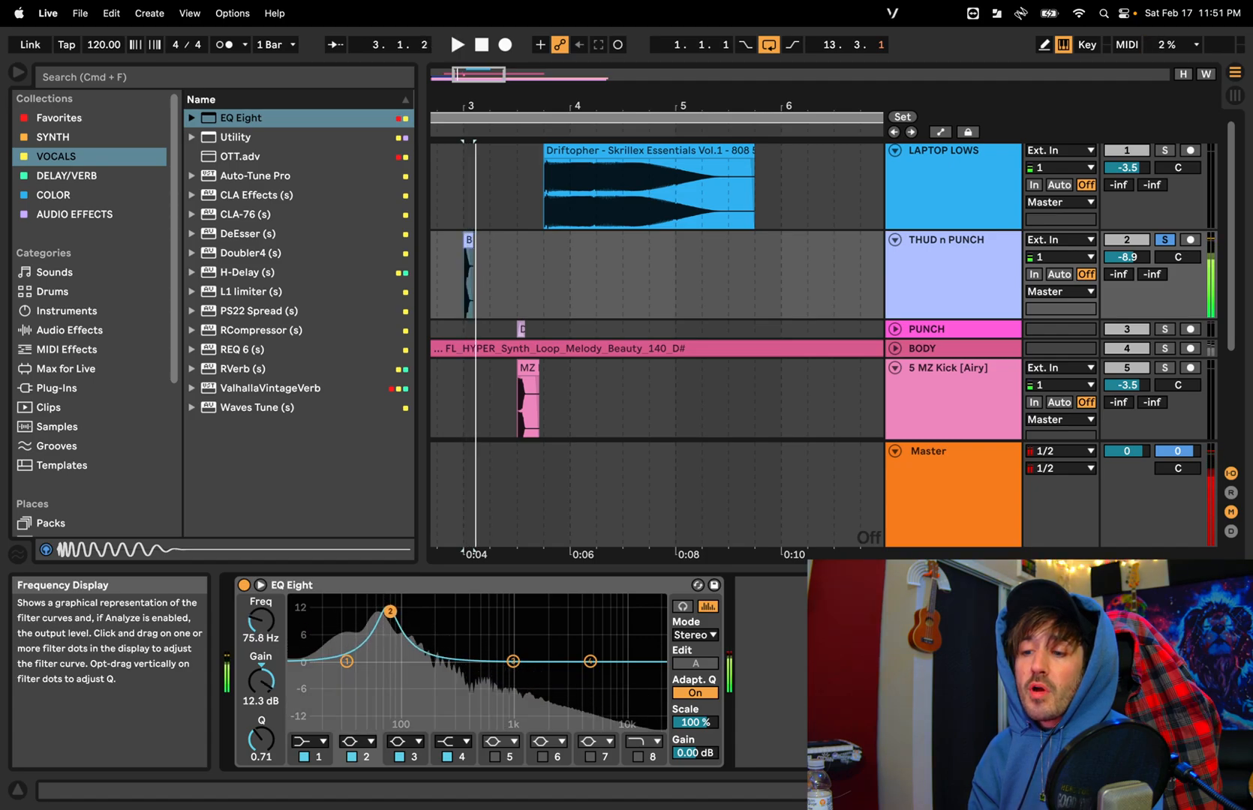
Return EQ Eight band 2 to -0.12 dB at 186 Hz and replay the kick
key("space")
left_click_drag(390, 612, 433, 663)
key("space")
key("space")
key("space")
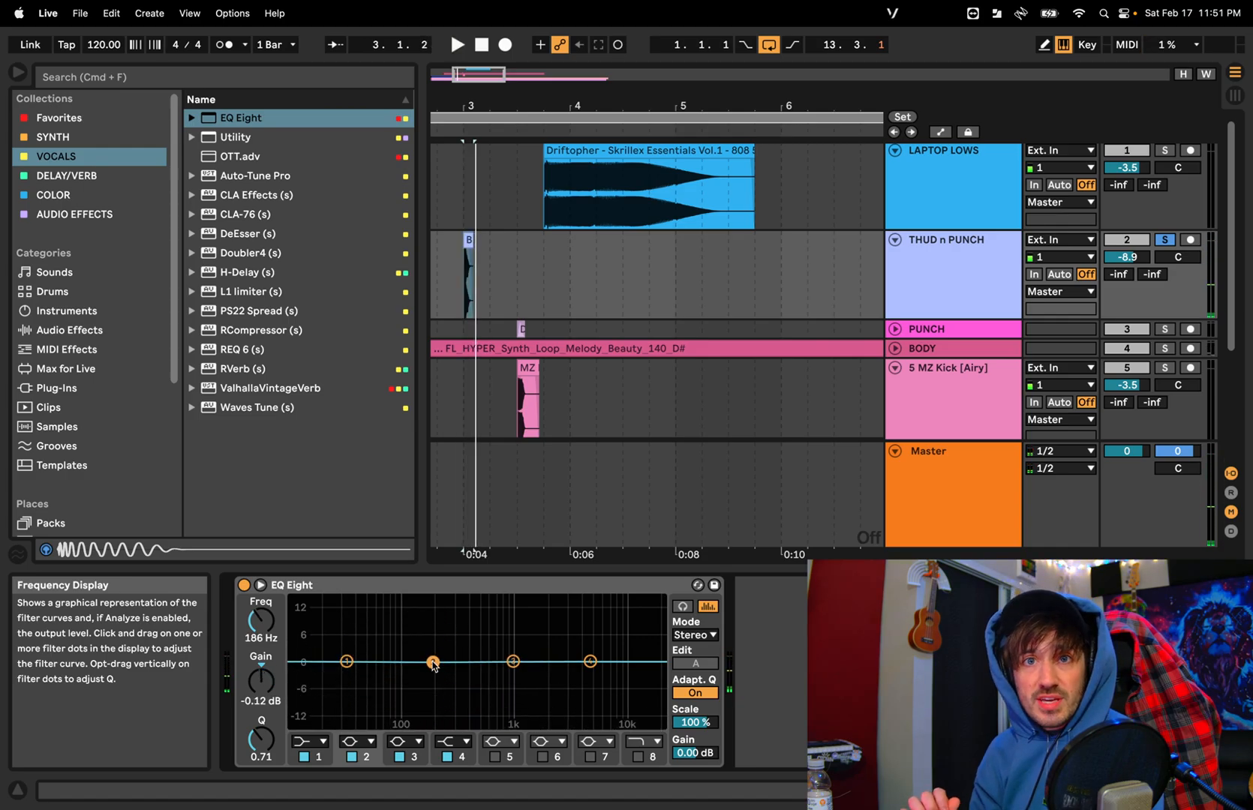
Unfold and solo the PUNCH track, and play its Drum Loop 96_145bpm clip
scroll(567, 344, "down", 2)
scroll(567, 344, "left", 1)
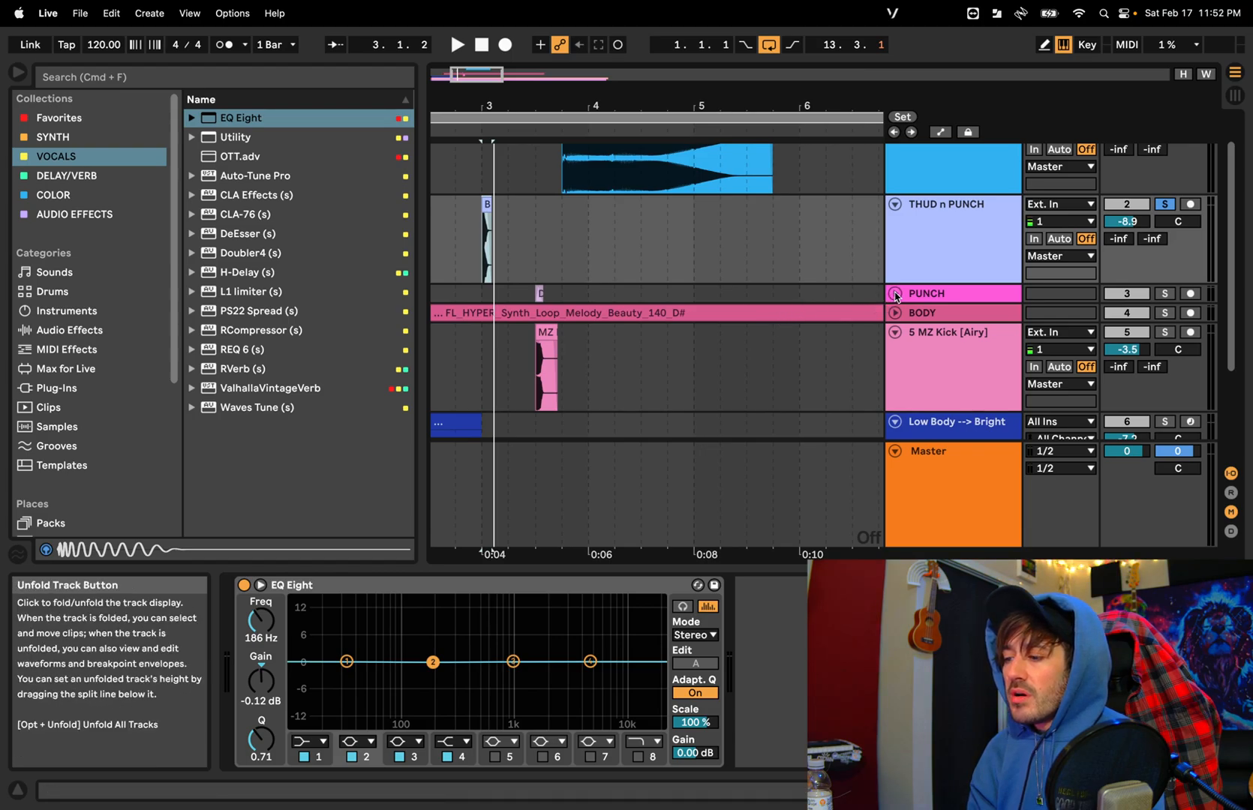
left_click(895, 293)
scroll(741, 308, "down", 5)
scroll(741, 307, "up", 5)
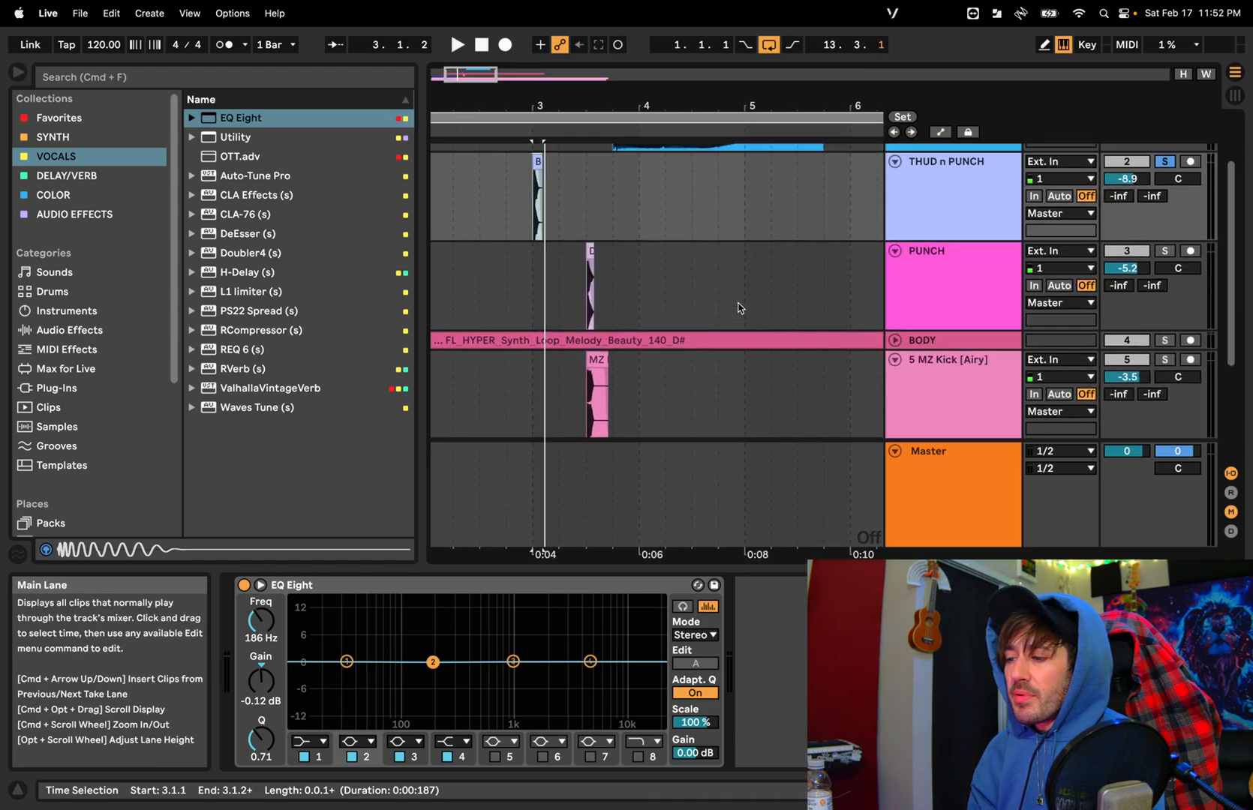
scroll(675, 303, "down", 1)
left_click(580, 295)
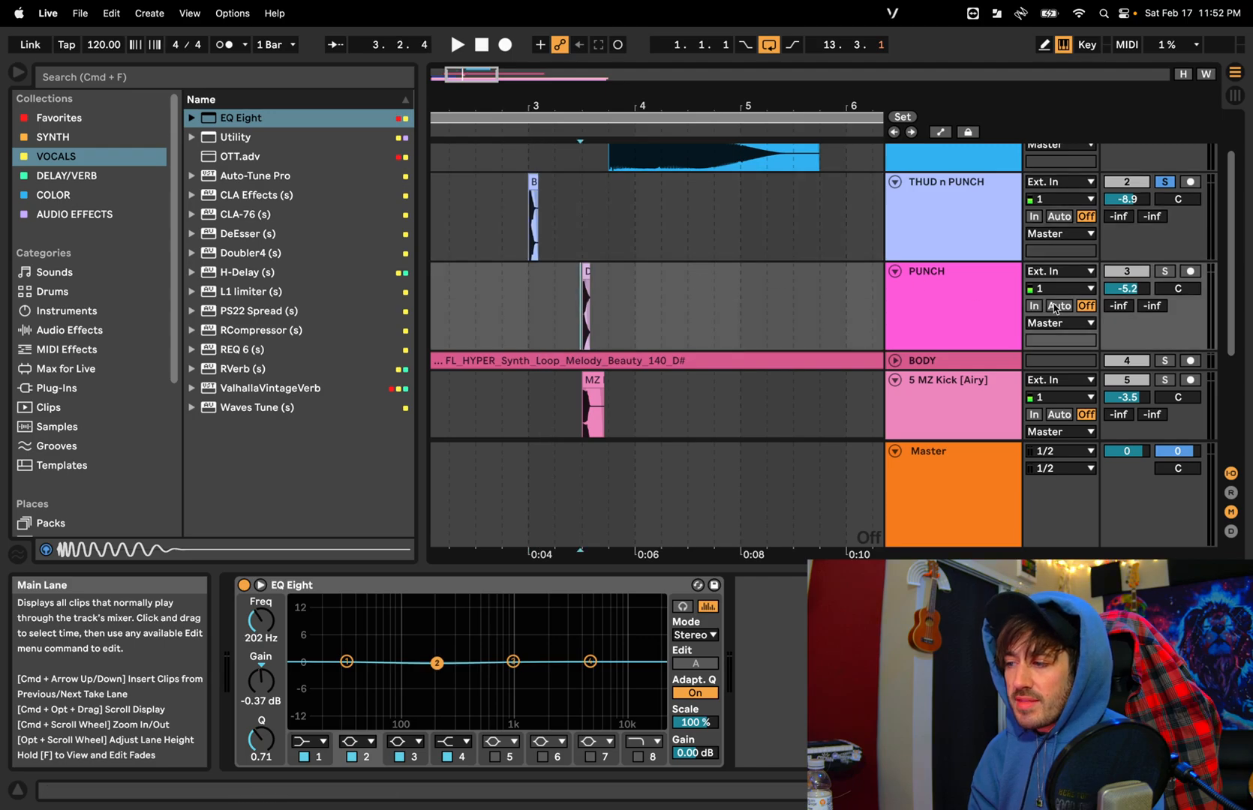
left_click(1164, 271)
key("space")
key("space")
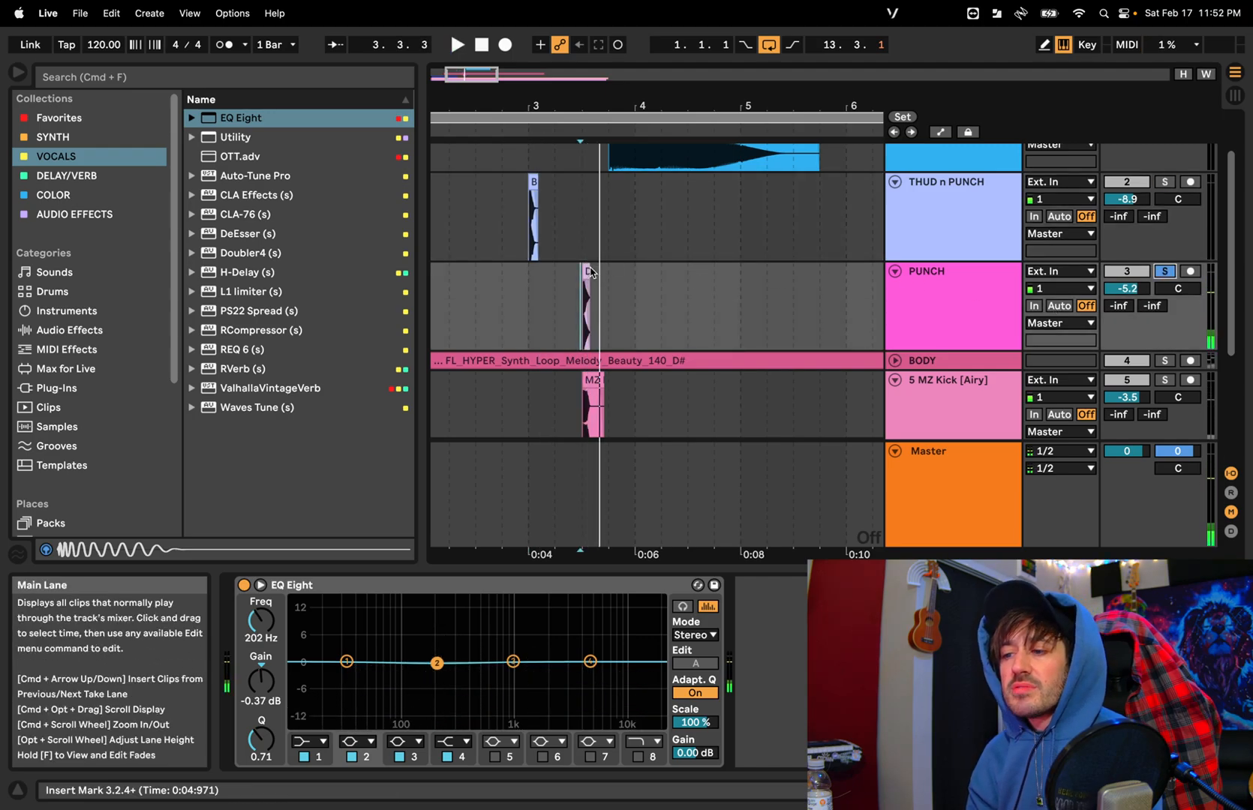
key("space")
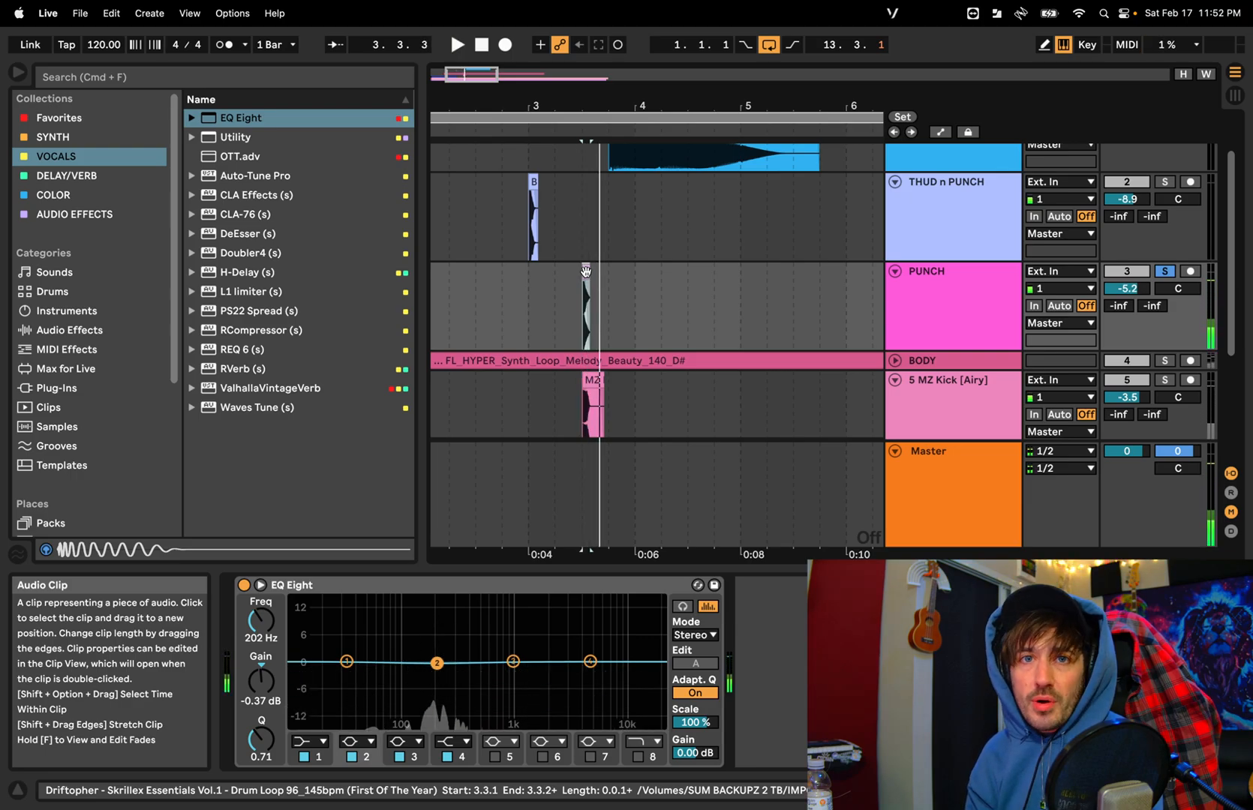
Check the 200 Hz punch range in Preview's chart, and replay the PUNCH clip in Live to examine its spectrum
key("ctrl+Right")
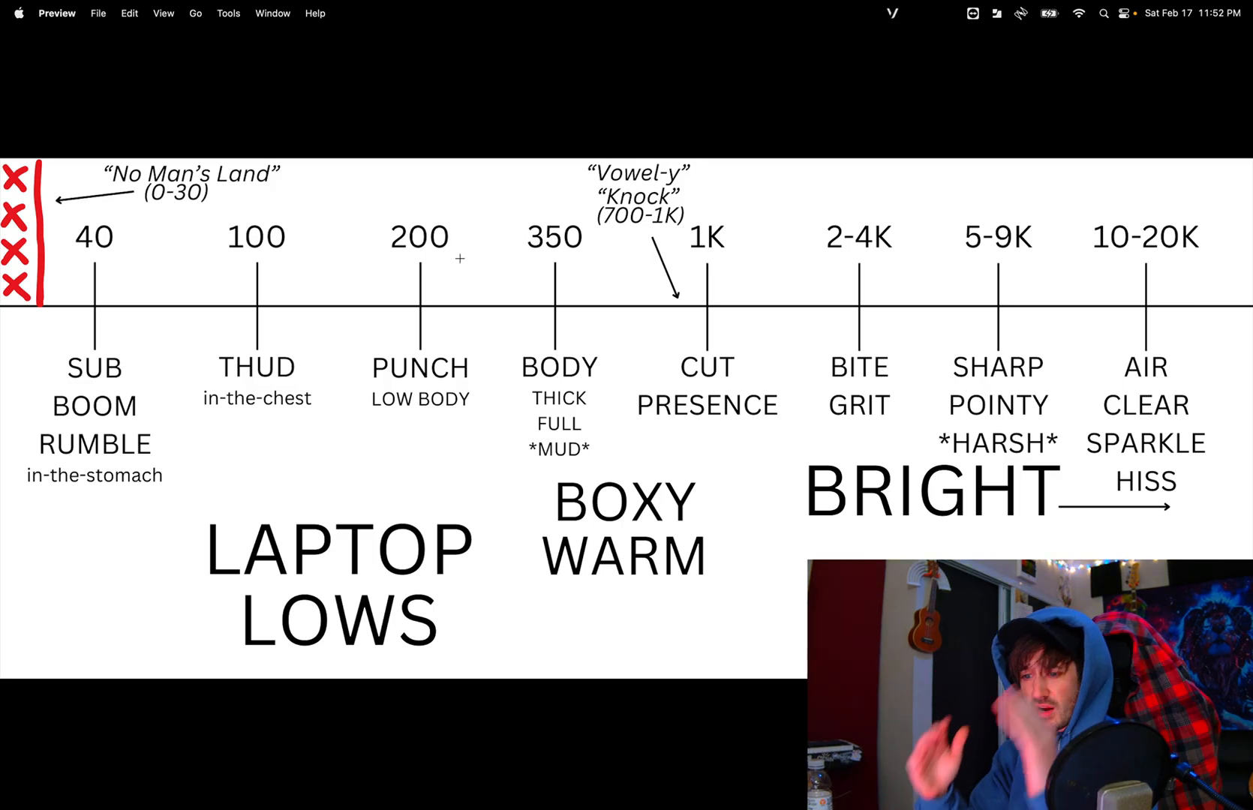
key("ctrl+Left")
key("space")
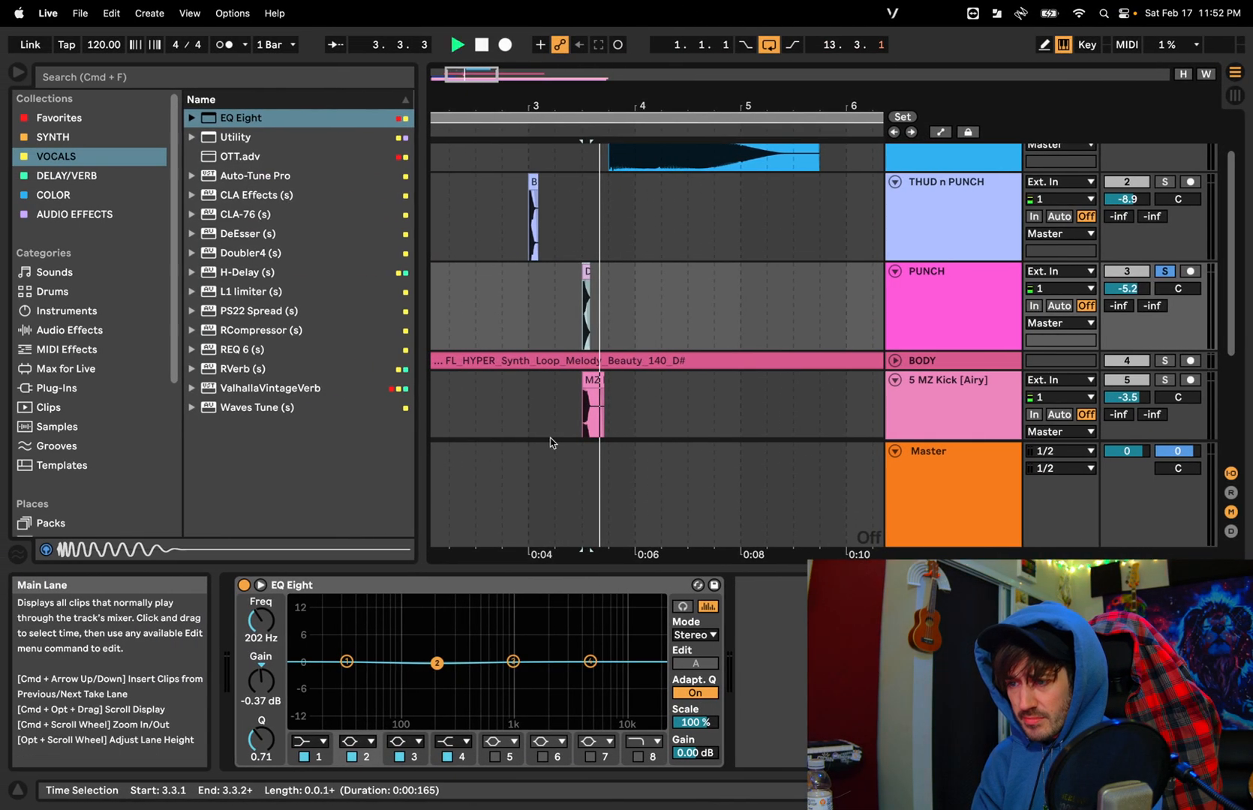
key("space")
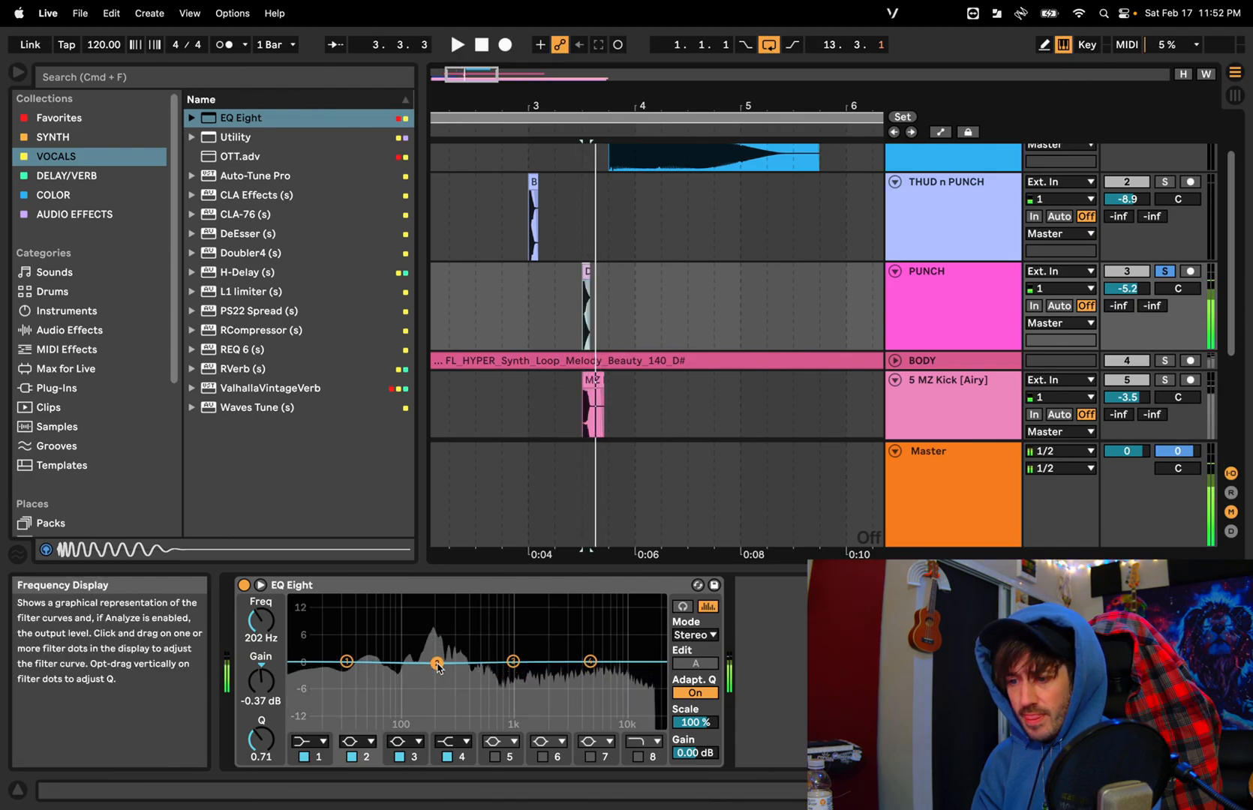
Boost EQ Eight band 2 on PUNCH to 10.5 dB at 202 Hz and audition the clip repeatedly
key("space")
left_click_drag(439, 667, 436, 619)
key("space")
key("space")
key("space")
key("space")
key("space")
key("space")
key("space")
key("space")
key("space")
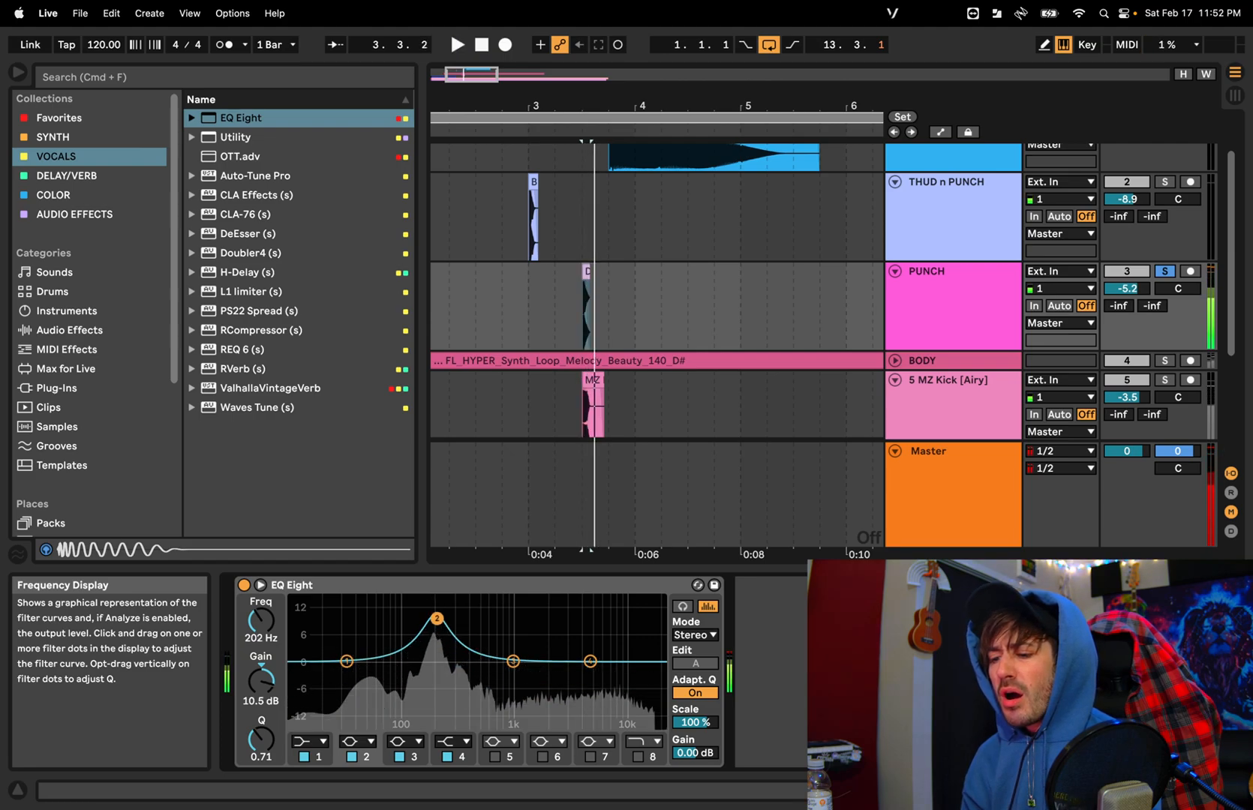
Bypass and reactivate EQ Eight while playing the PUNCH clip to compare it with and without the band 2 boost
left_click(243, 586)
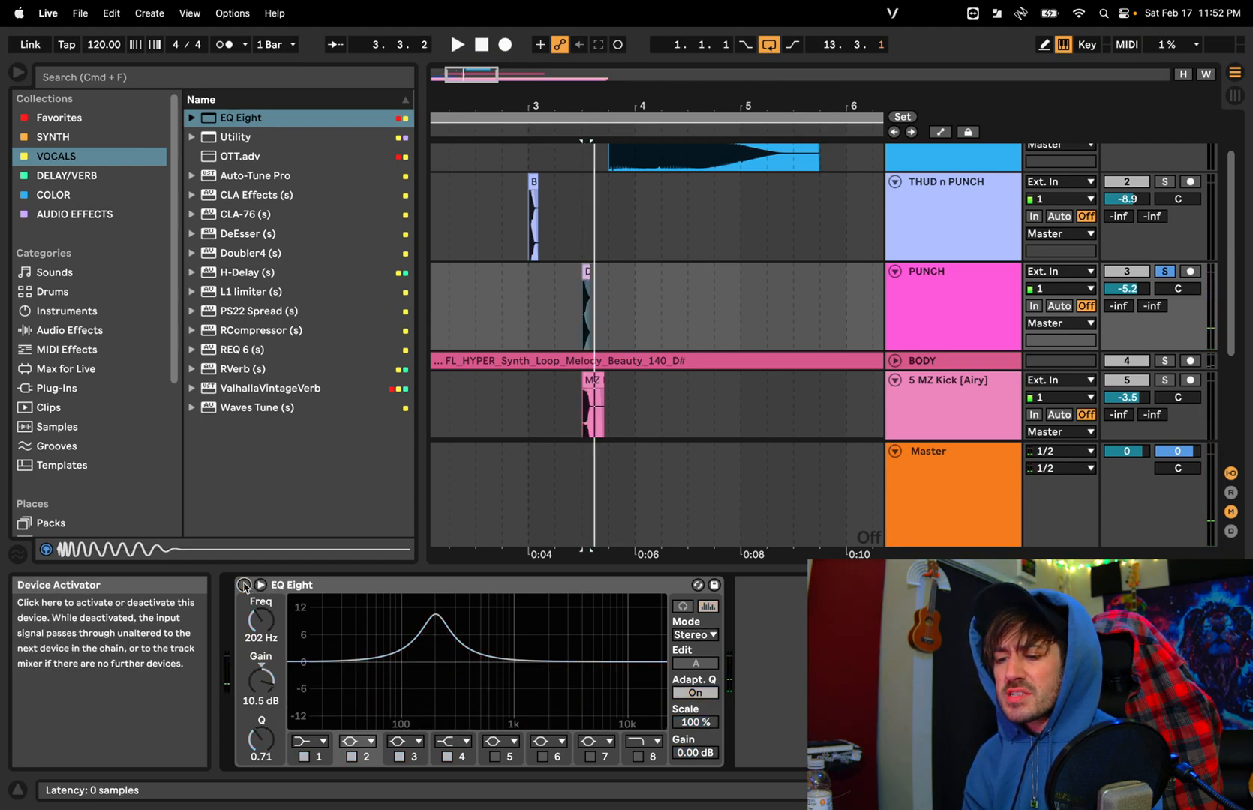
key("space")
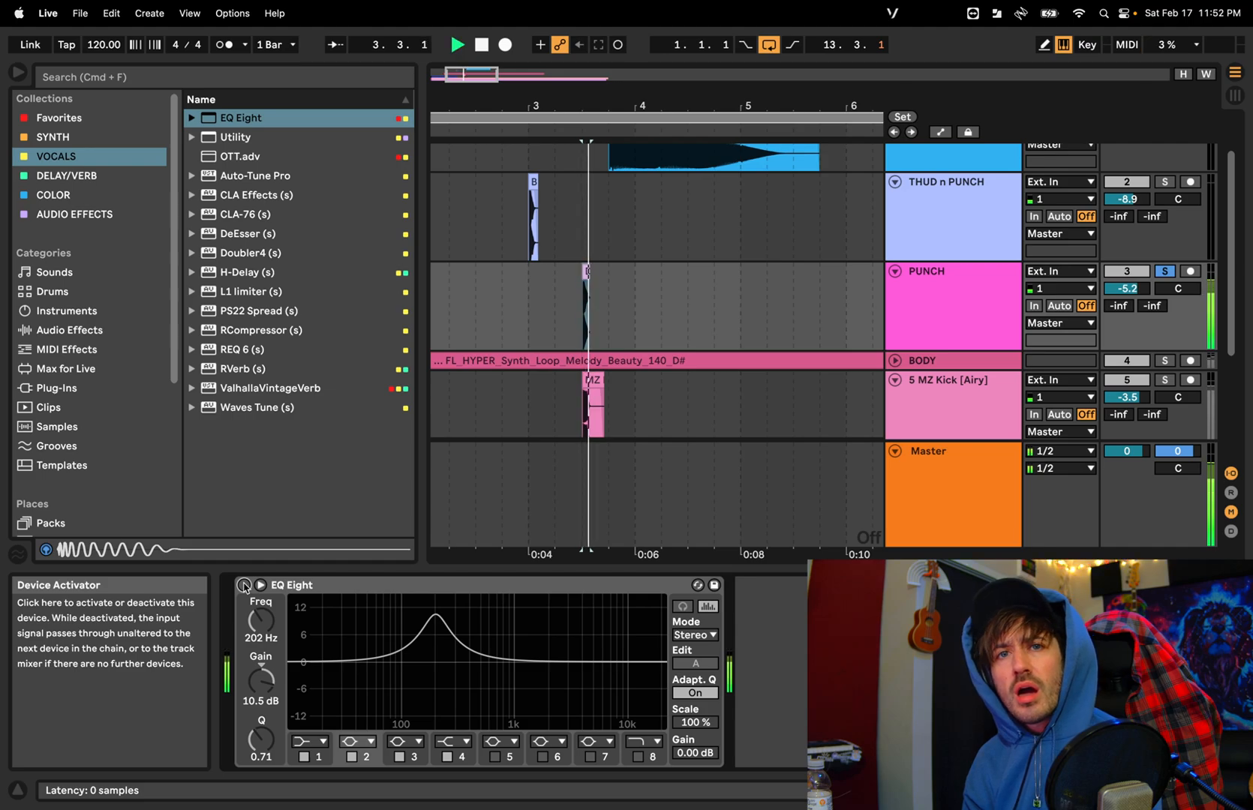
left_click(244, 586)
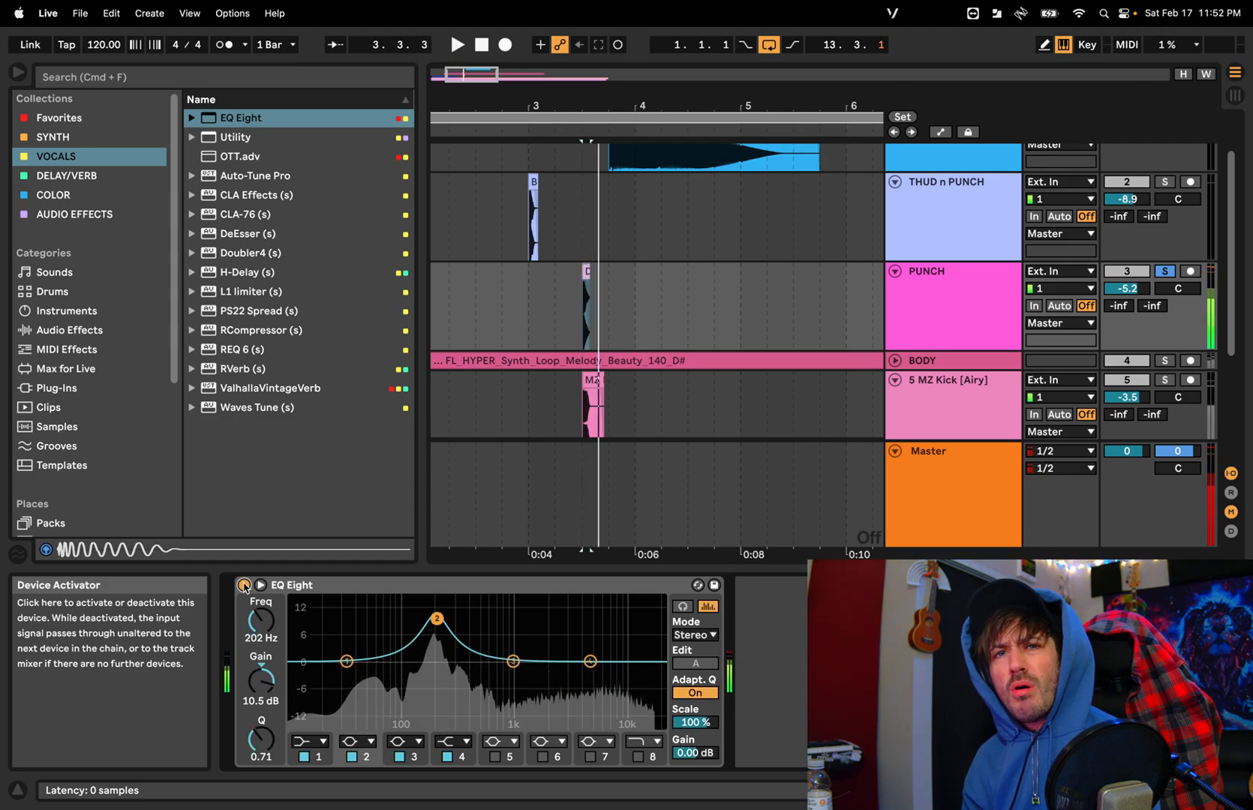
key("space")
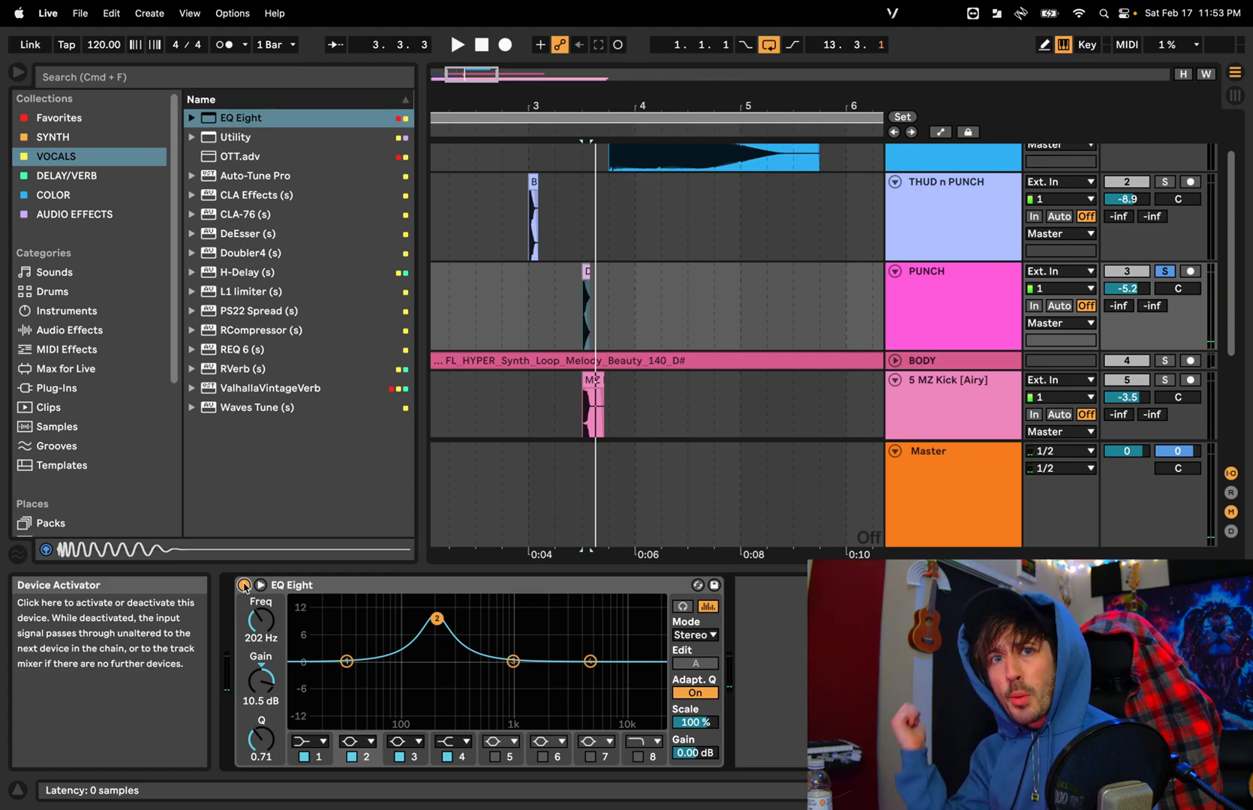
key("space")
key("space")
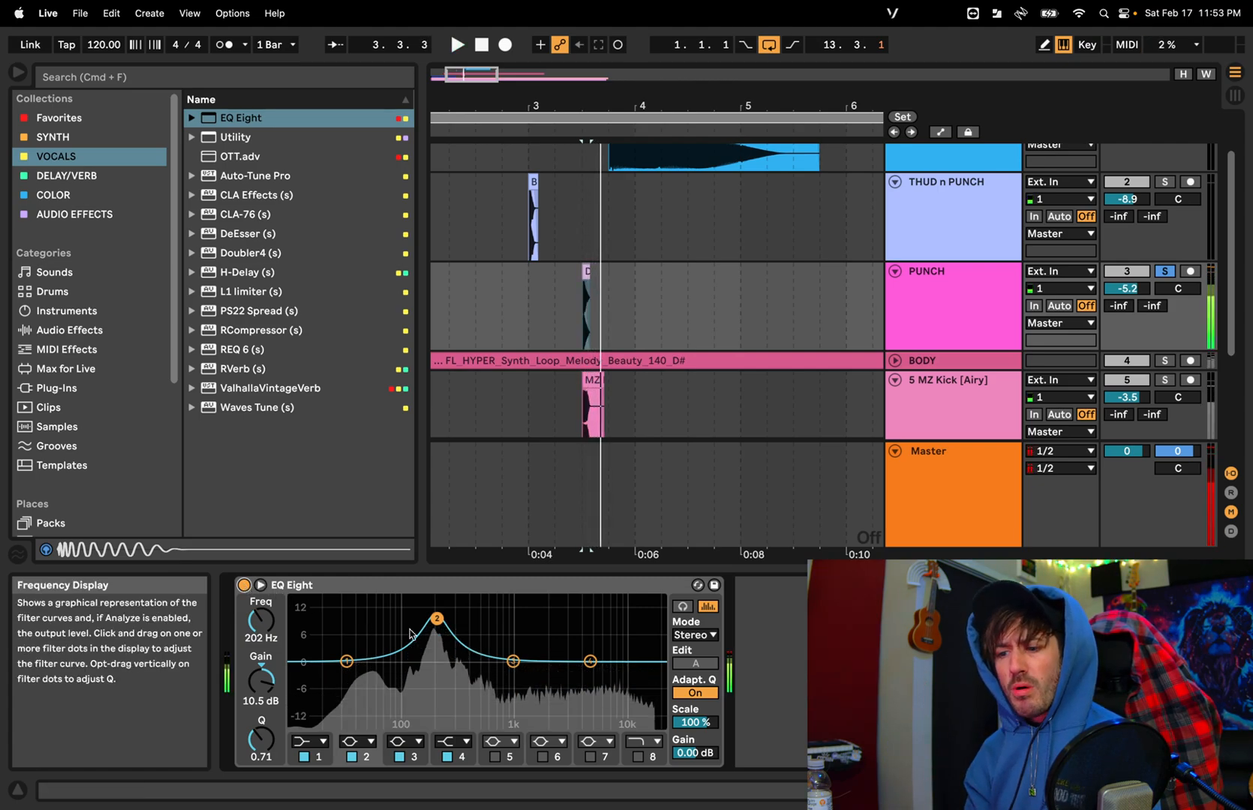
Bring EQ Eight band 2 down to 0.12 dB at 198 Hz, replay the PUNCH clip and consult Preview's chart
left_click_drag(436, 621, 435, 661)
key("space")
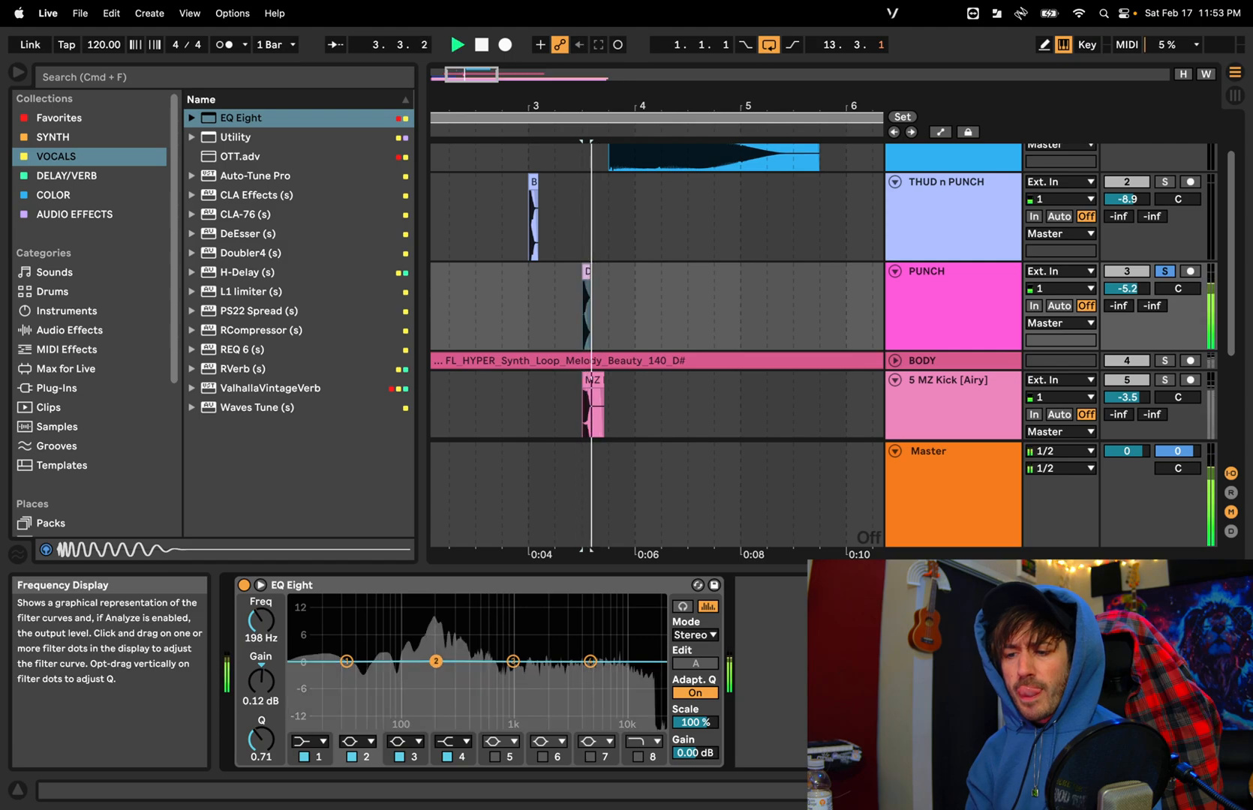
key("space")
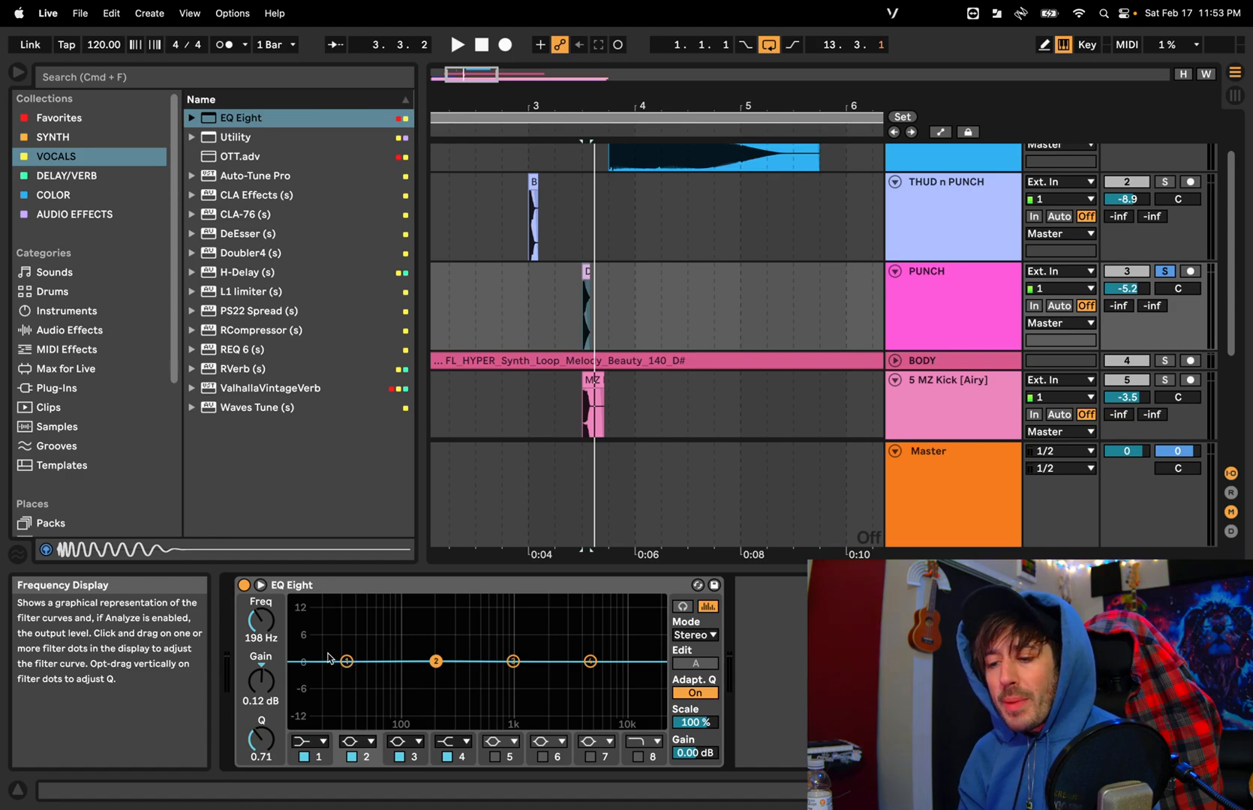
key("ctrl+Right")
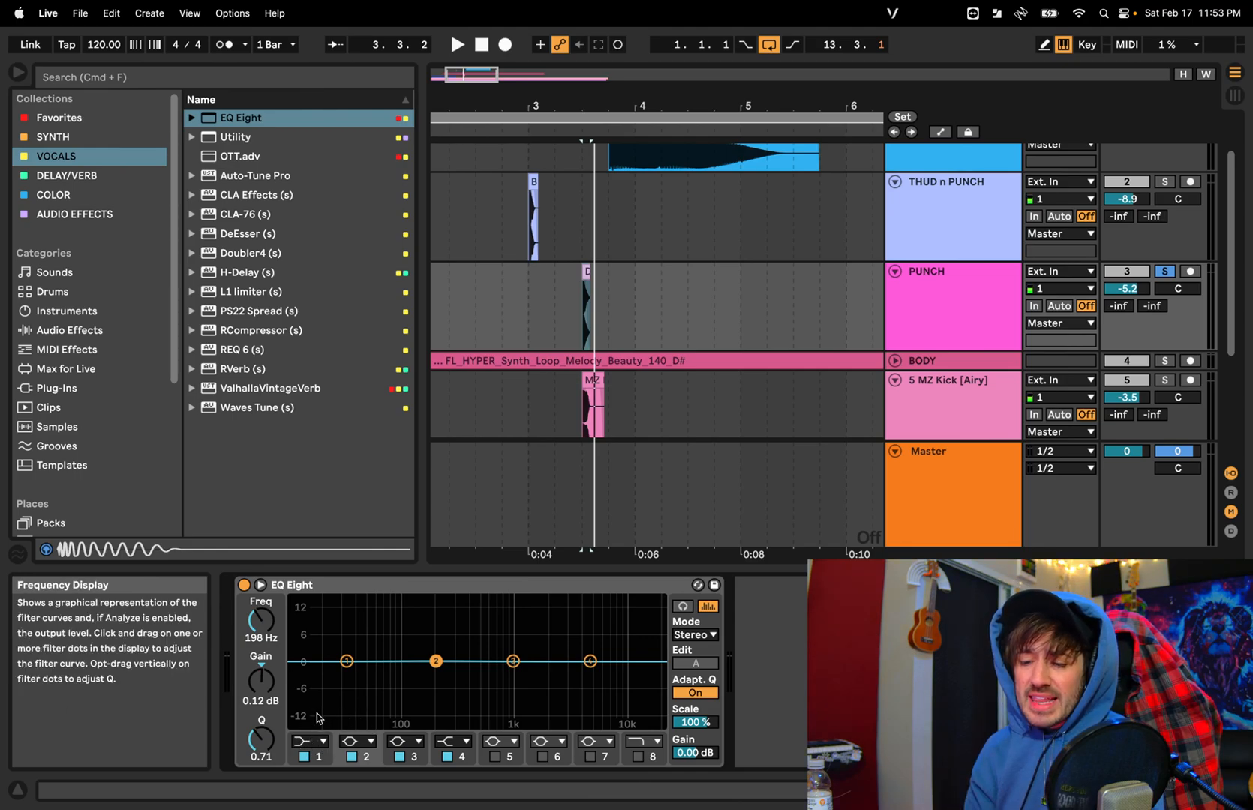
Change EQ Eight band 1 to the steep low-cut filter and lower its frequency to 10.0 Hz
left_click(314, 747)
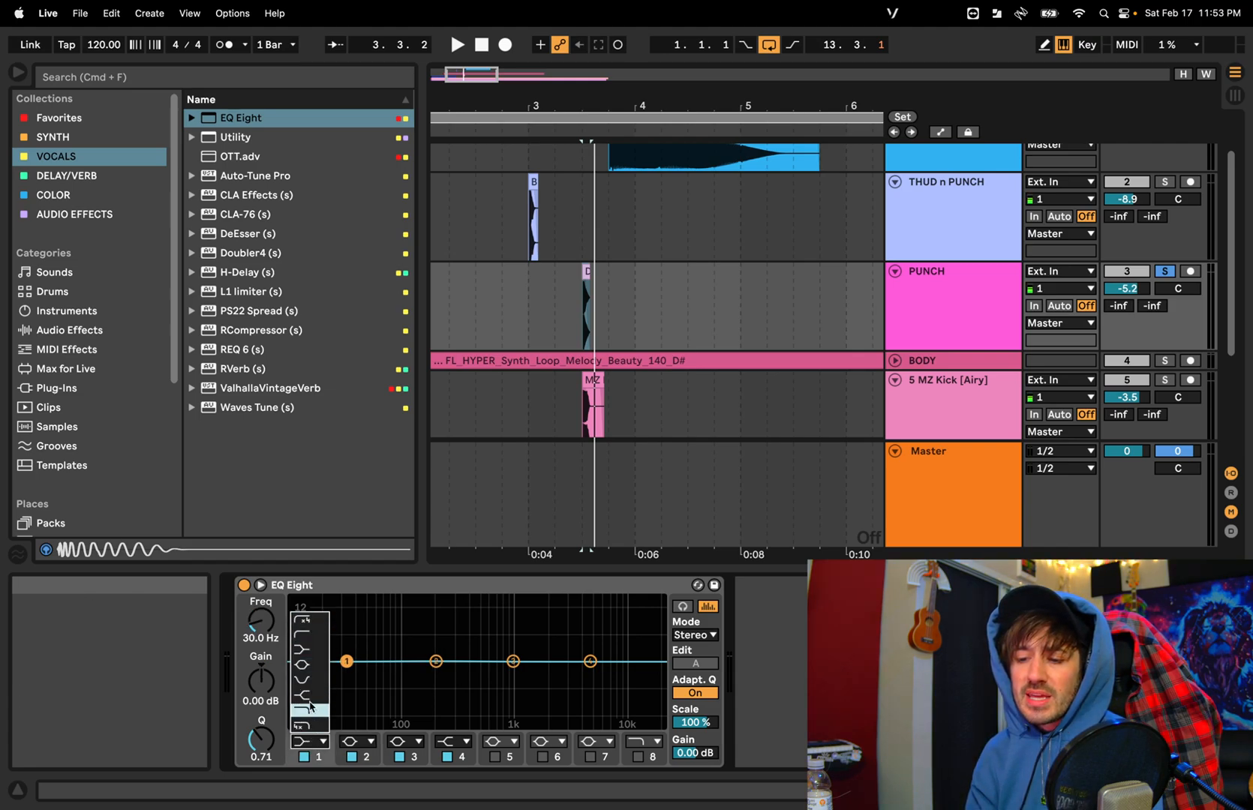
left_click(310, 621)
left_click_drag(347, 676, 325, 677)
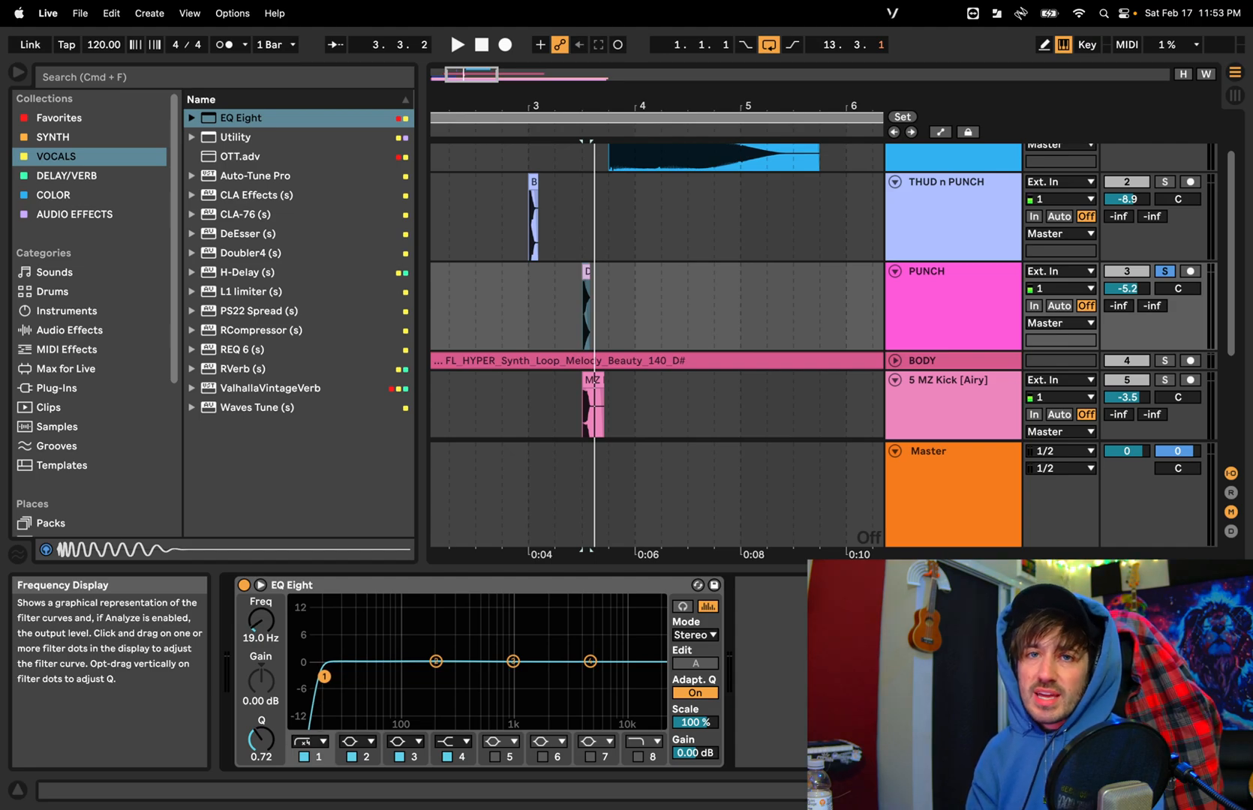
left_click_drag(324, 677, 294, 677)
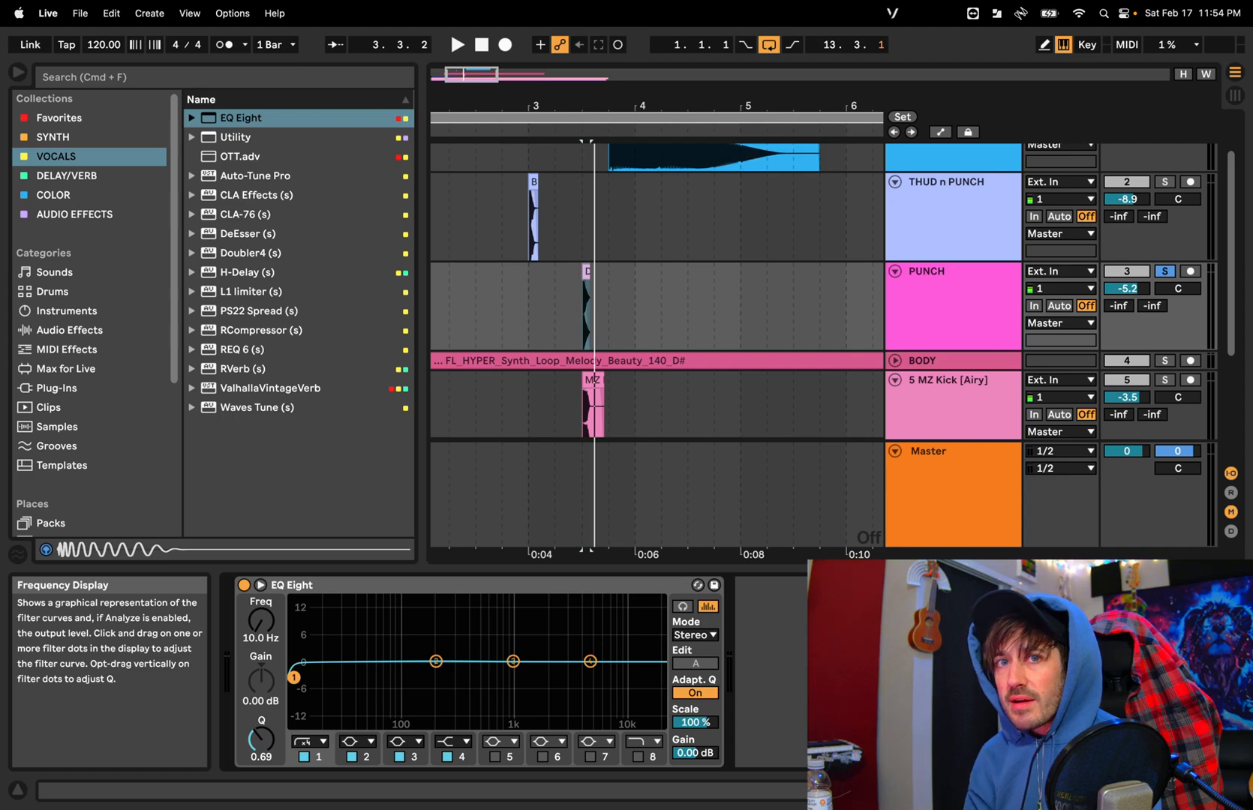
Raise EQ Eight band 1's low cut to 46.4 Hz while repeatedly auditioning the PUNCH clip, and bypass the EQ
key("space")
key("space")
key("space")
left_click_drag(294, 678, 367, 677)
key("space")
key("space")
key("space")
key("space")
key("space")
key("space")
key("space")
key("space")
key("space")
key("space")
key("space")
key("space")
key("space")
key("space")
key("space")
key("space")
key("space")
key("space")
key("space")
key("space")
key("space")
key("space")
key("space")
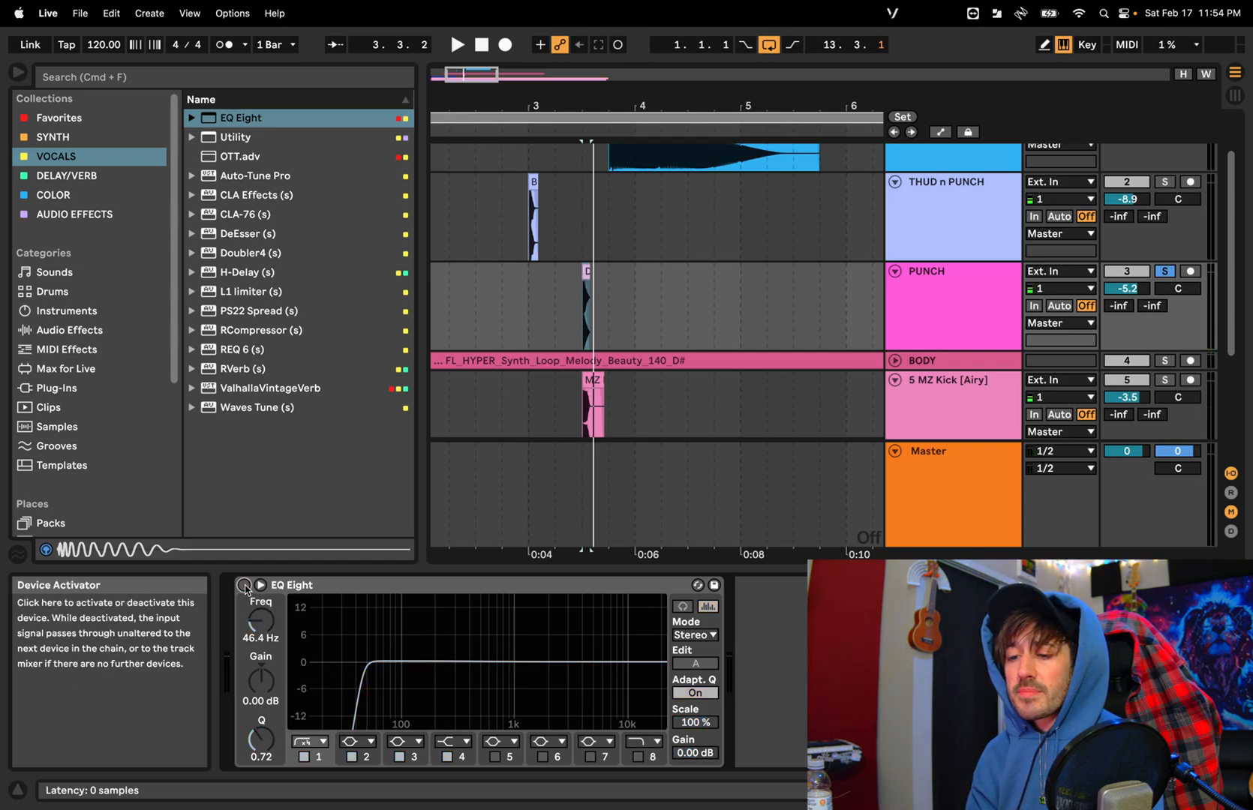
Replay the PUNCH clip with EQ Eight bypassed and active to compare the effect of the 46.4 Hz low cut
key("space")
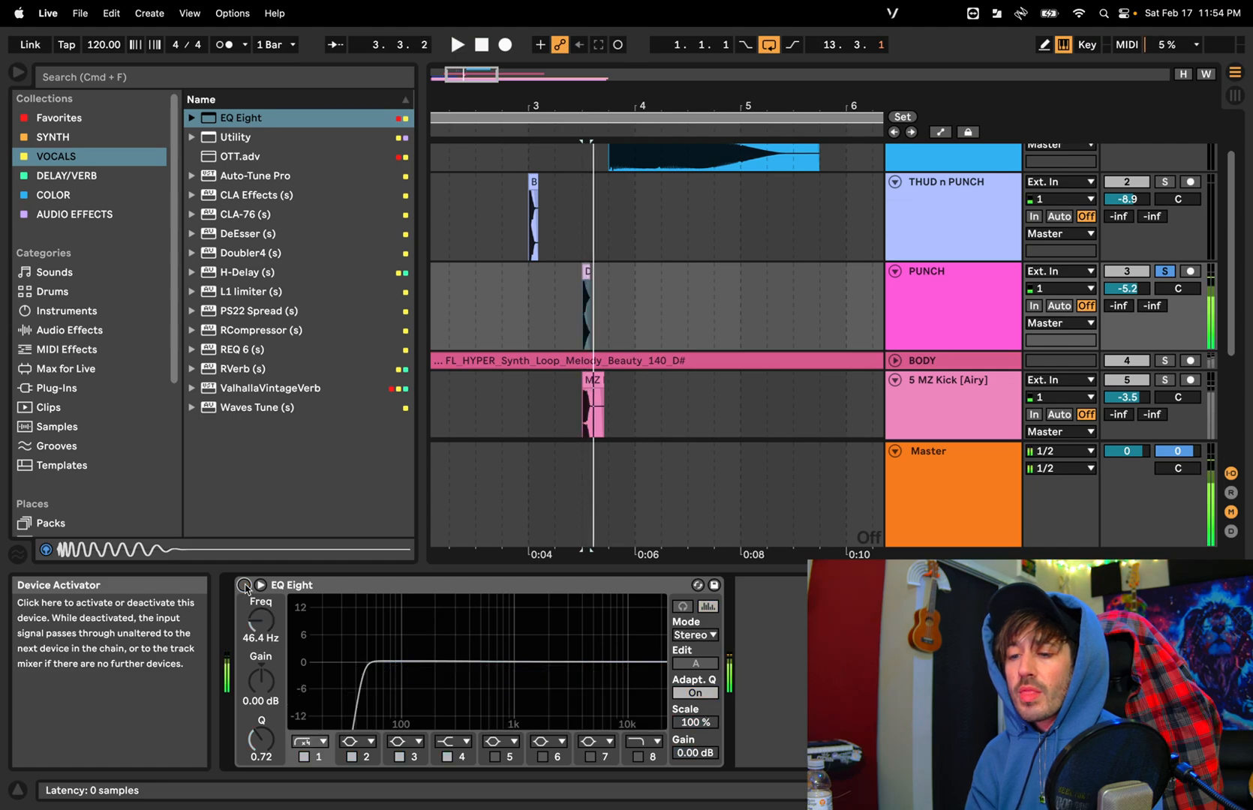
key("space")
key("space")
key("space")
key("space")
key("space")
key("space")
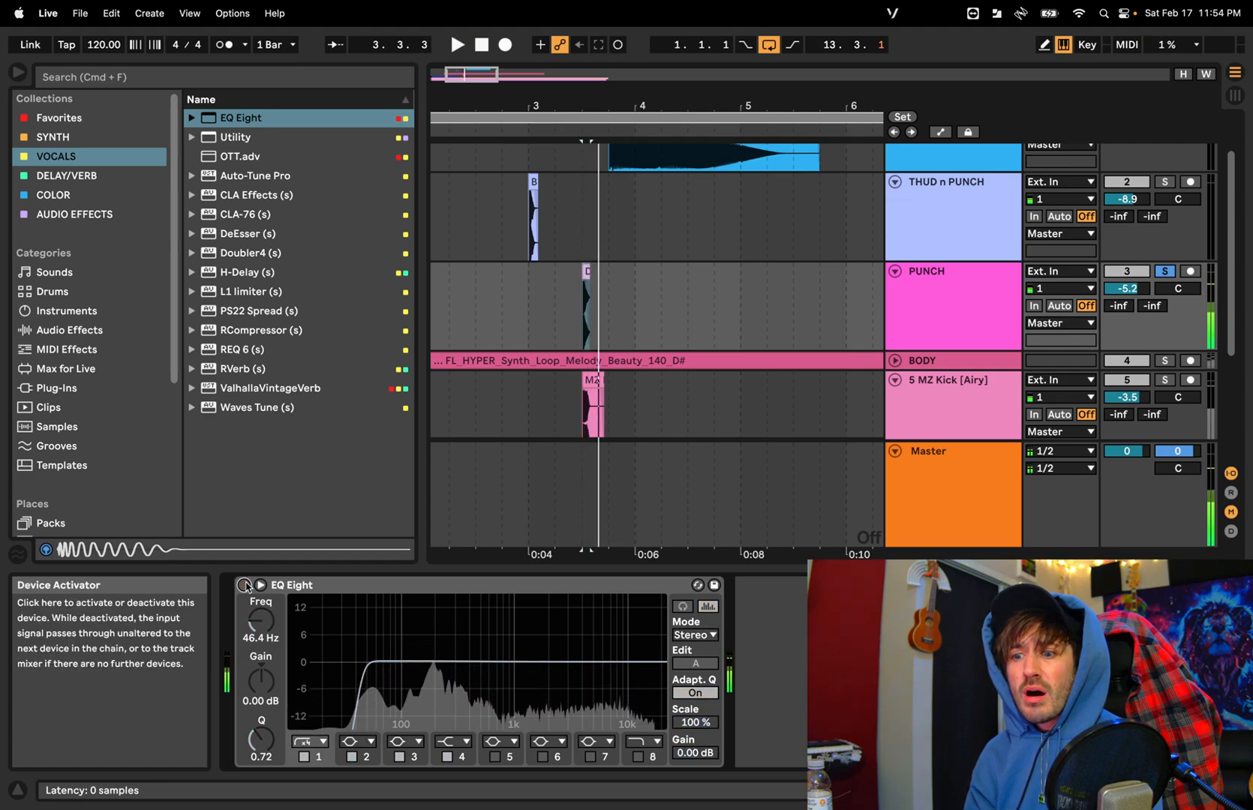
key("space")
key("space")
key("space")
key("space")
key("space")
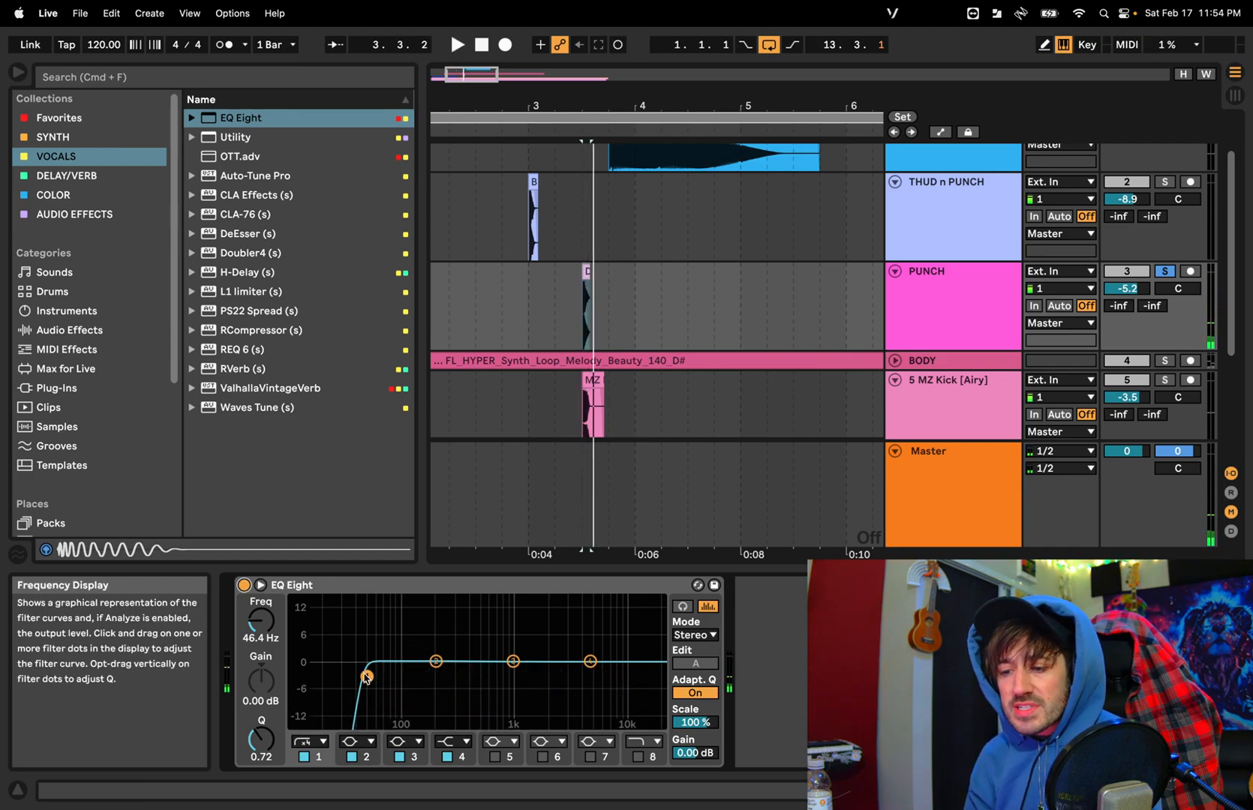
Raise EQ Eight band 1's low cut to 53.9 Hz and on to 107 Hz, and audition the PUNCH clip repeatedly
left_click_drag(367, 677, 373, 677)
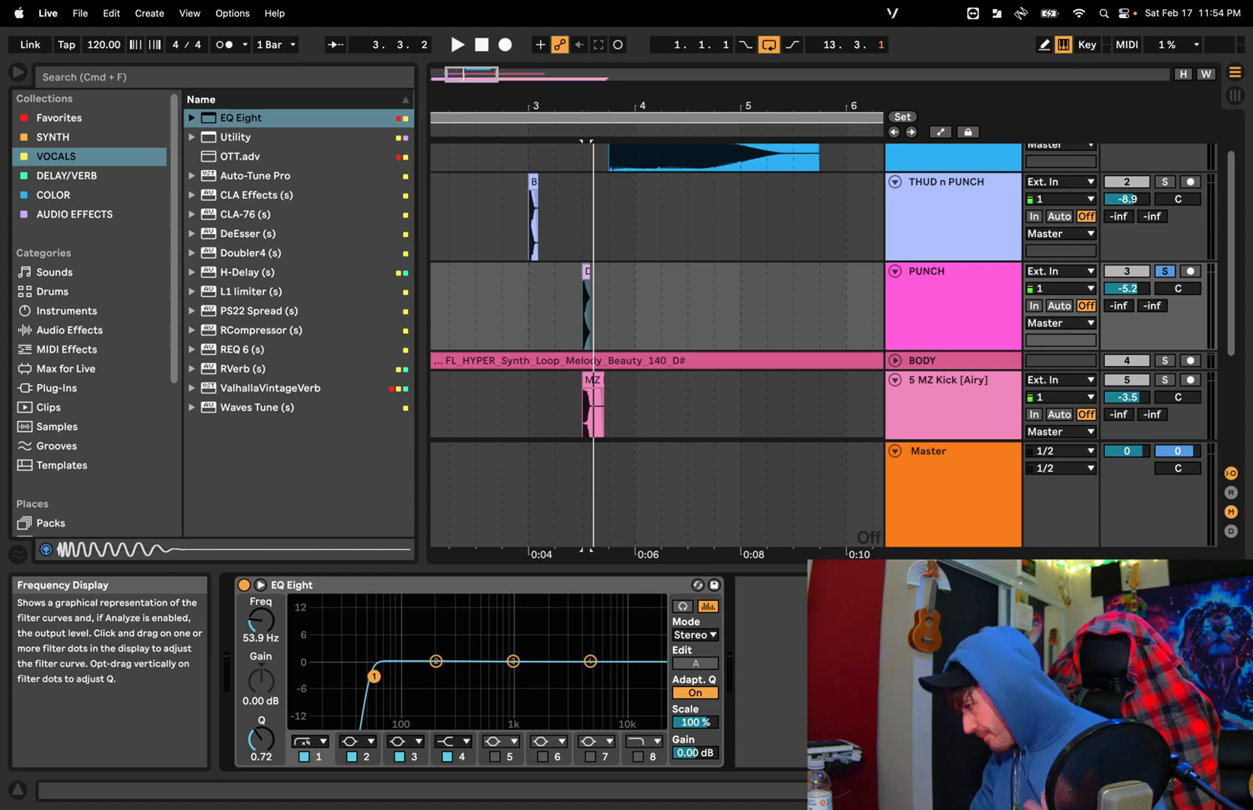
left_click_drag(373, 677, 373, 678)
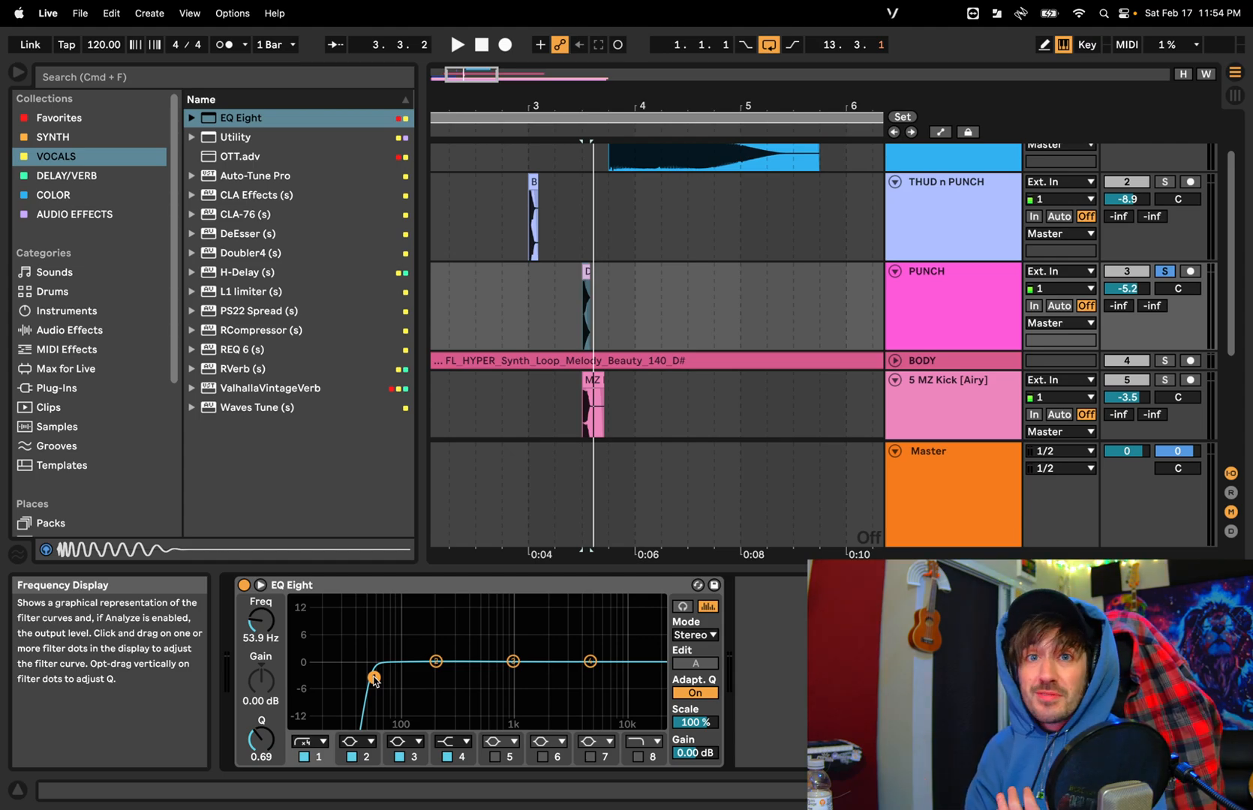
mouse_move(374, 677)
left_mouse_down()
mouse_move(425, 678)
mouse_move(406, 678)
left_mouse_up()
key("space")
key("space")
key("space")
key("space")
key("space")
key("space")
key("space")
key("space")
key("space")
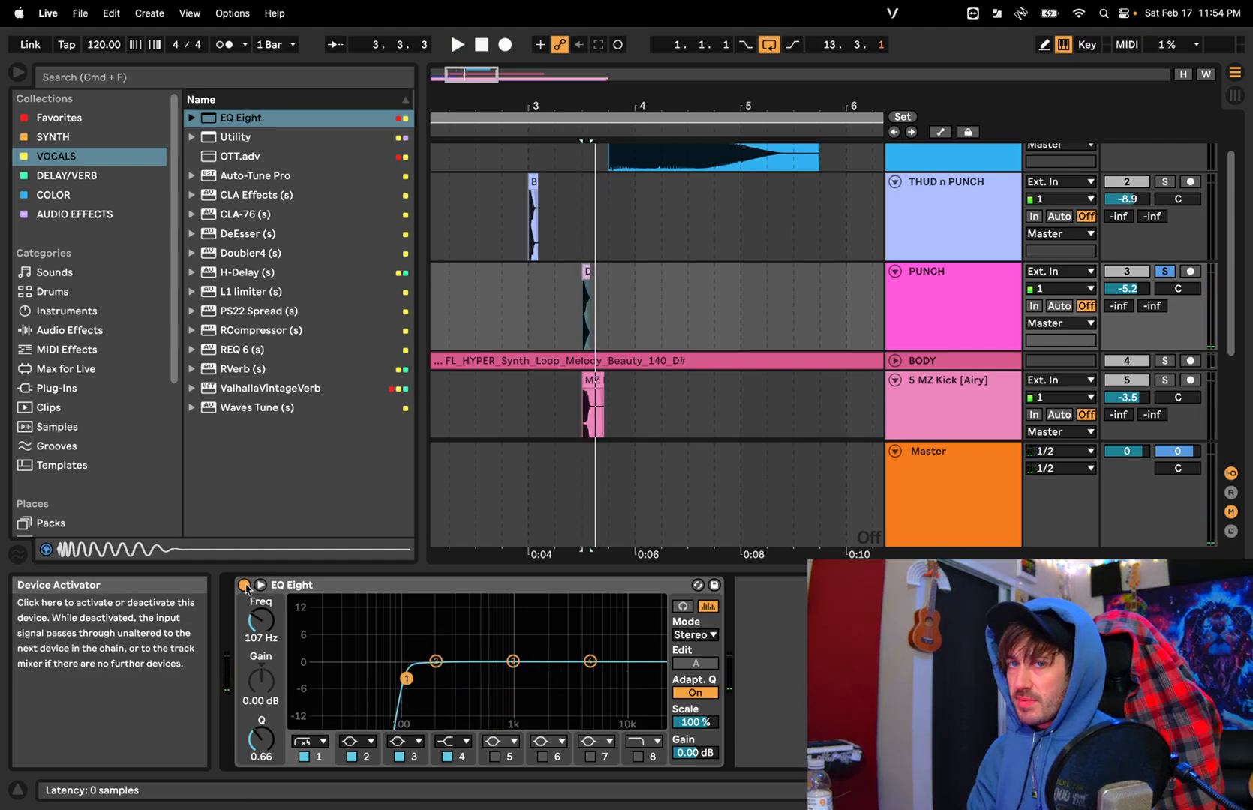
key("space")
key("space")
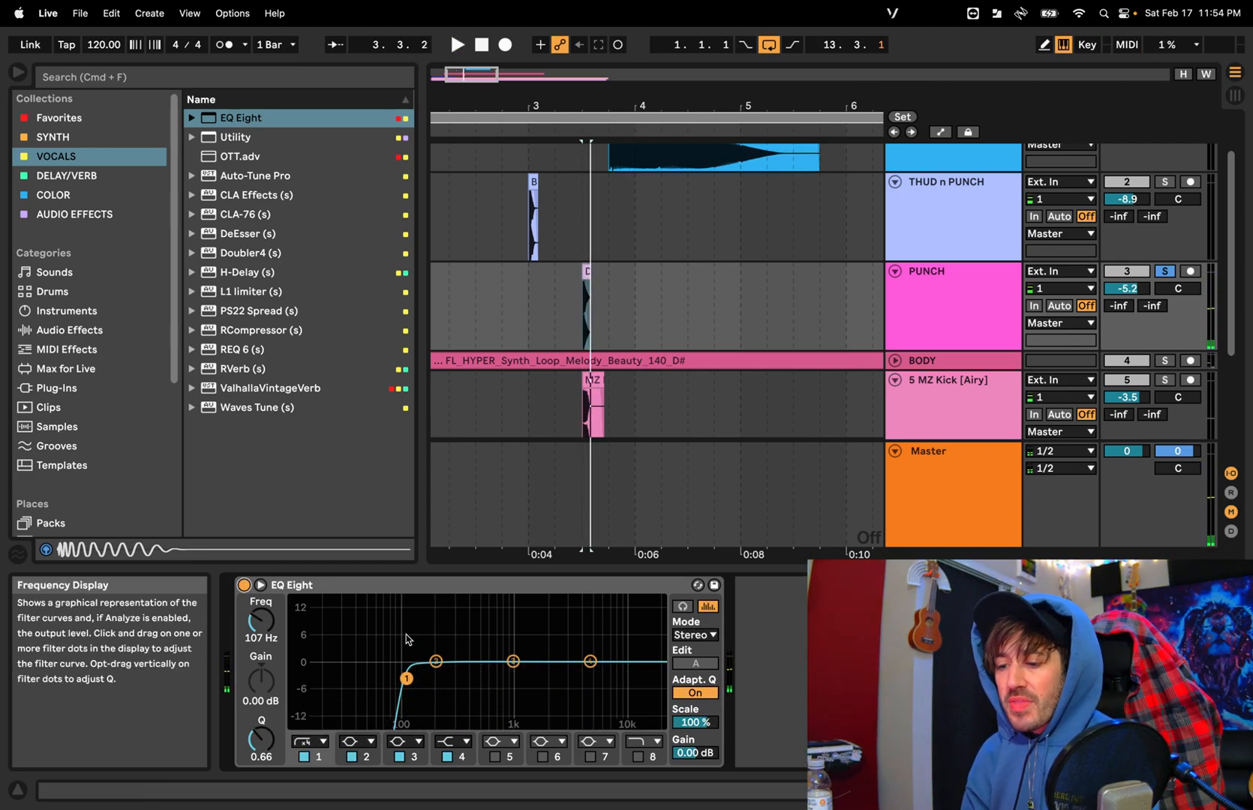
key("space")
key("space")
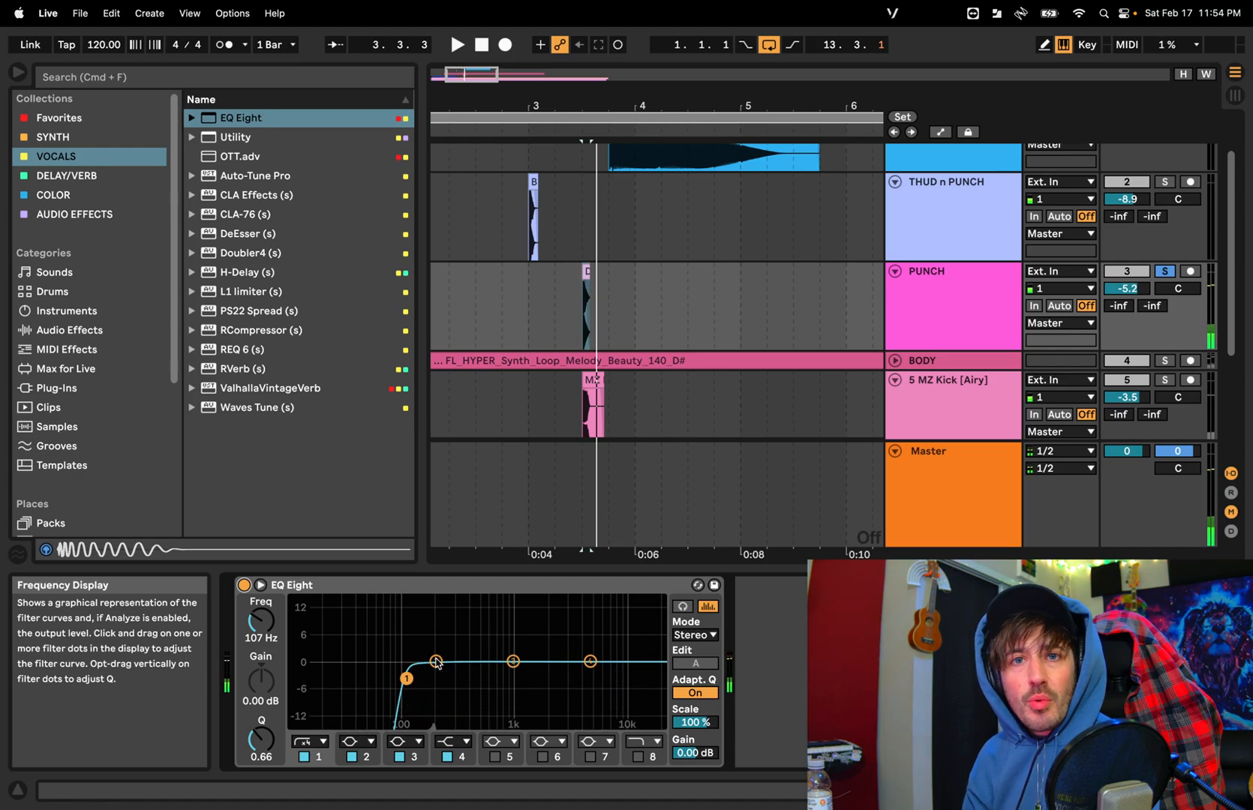
Boost EQ Eight band 2 to 6.32 dB at 198 Hz and audition the PUNCH clip repeatedly
left_click_drag(436, 662, 436, 636)
key("space")
key("space")
key("space")
key("space")
key("space")
key("space")
key("space")
key("space")
key("space")
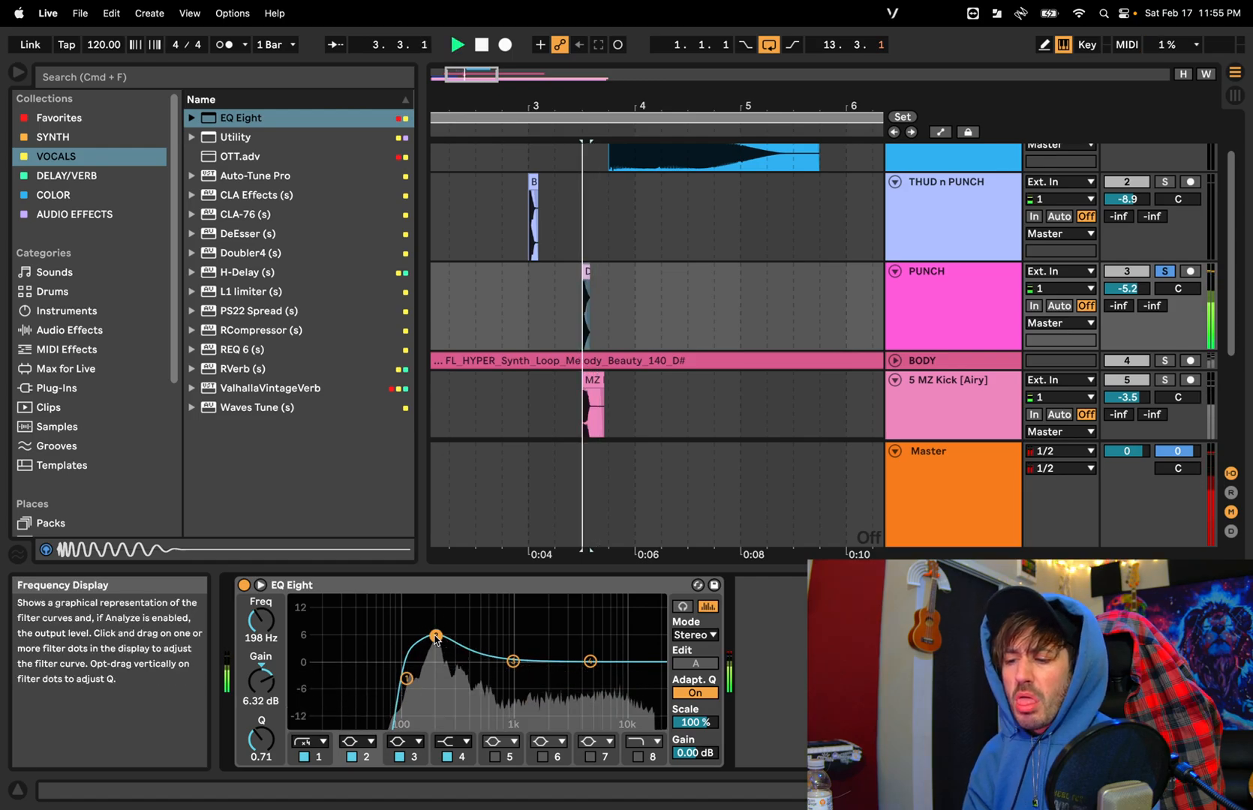
key("space")
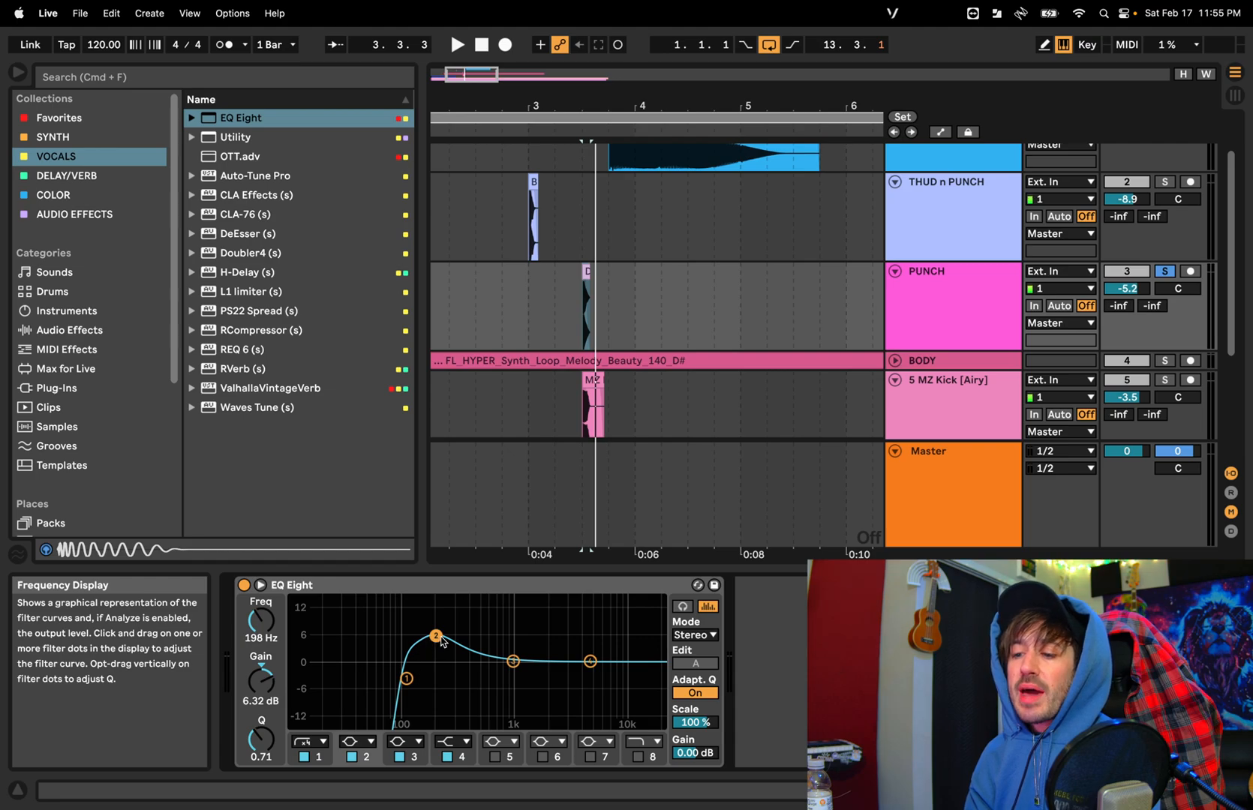
Raise band 2 to 9.05 dB, flatten it to 0.12 dB at 198 Hz, and replay the PUNCH clip repeatedly
mouse_move(438, 639)
left_mouse_down()
mouse_move(438, 664)
mouse_move(436, 653)
left_mouse_up()
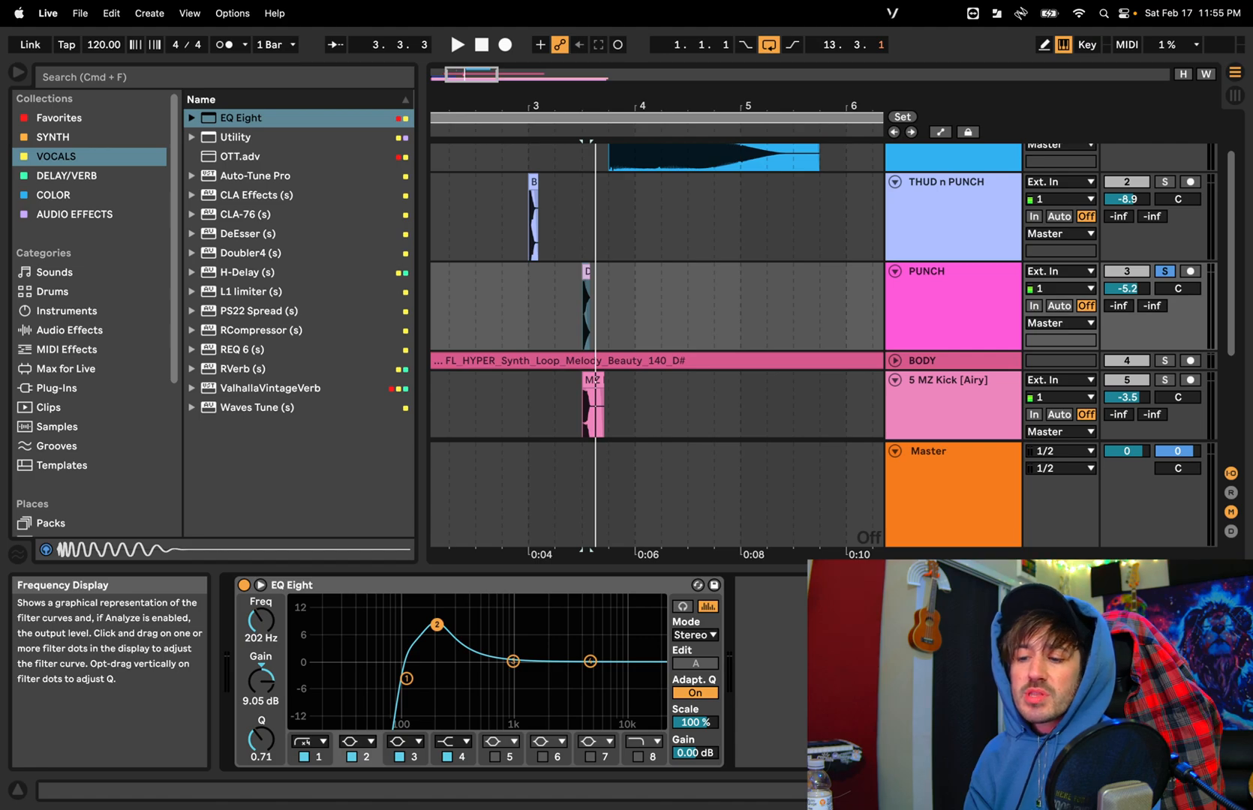
left_click_drag(436, 625, 433, 658)
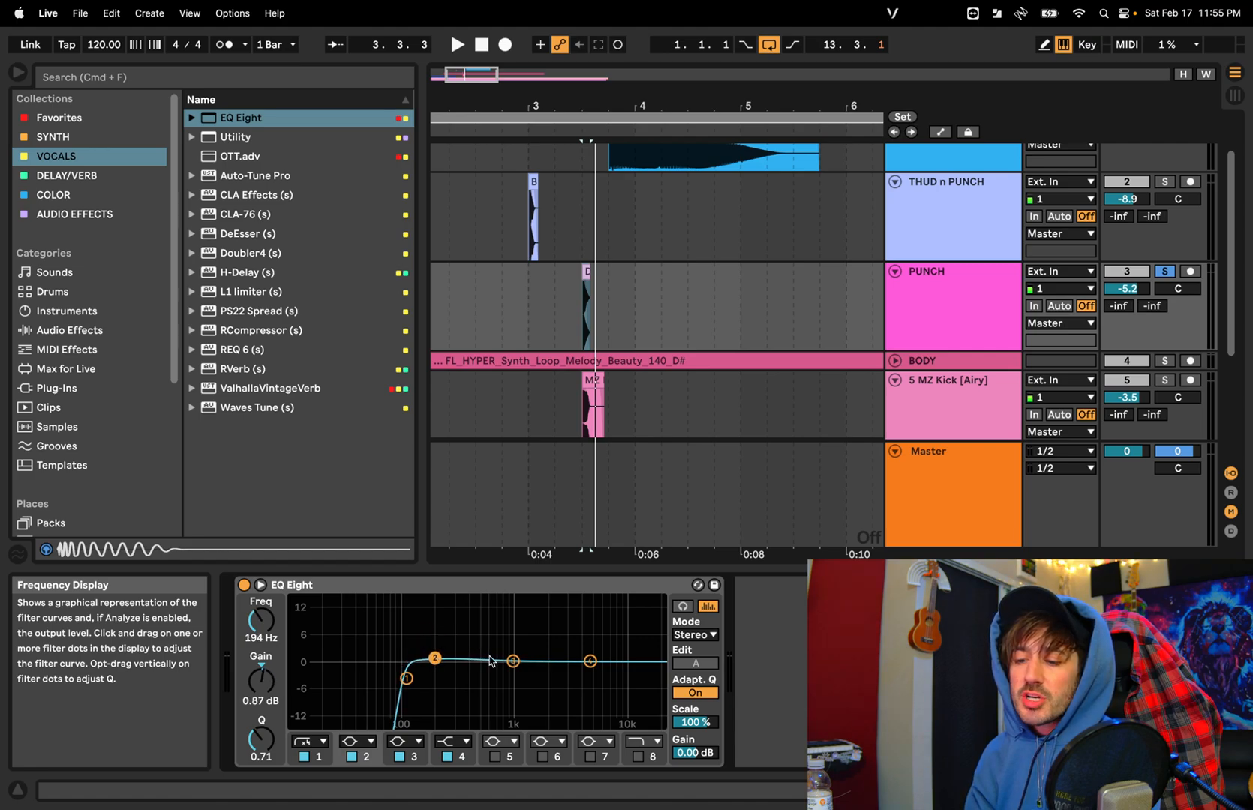
mouse_move(438, 661)
left_mouse_down()
mouse_move(435, 631)
mouse_move(436, 662)
left_mouse_up()
key("space")
key("space")
key("space")
key("space")
key("space")
key("space")
key("space")
key("space")
key("space")
key("space")
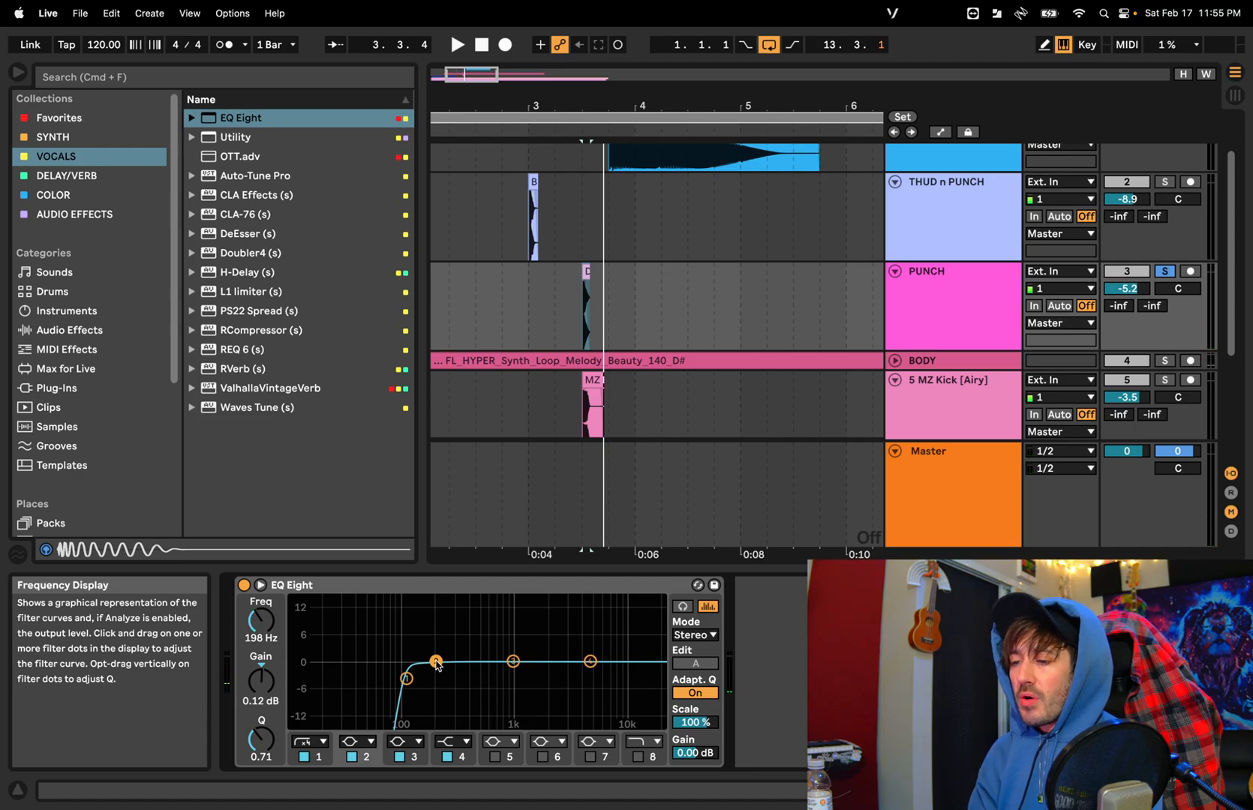
Switch to the frequency chart in Preview, examine the BODY range at 350, and return to the Live arrangement
scroll(863, 330, "down", 3)
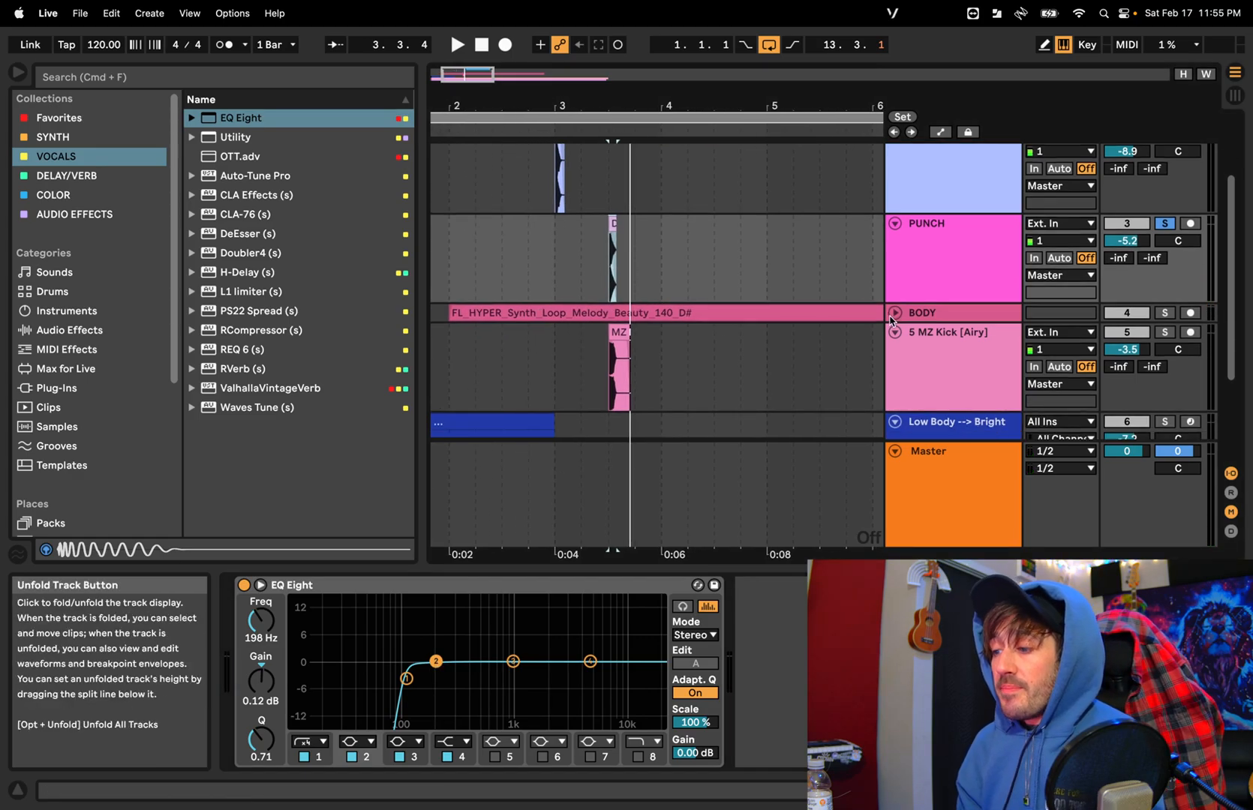
key("ctrl+Right")
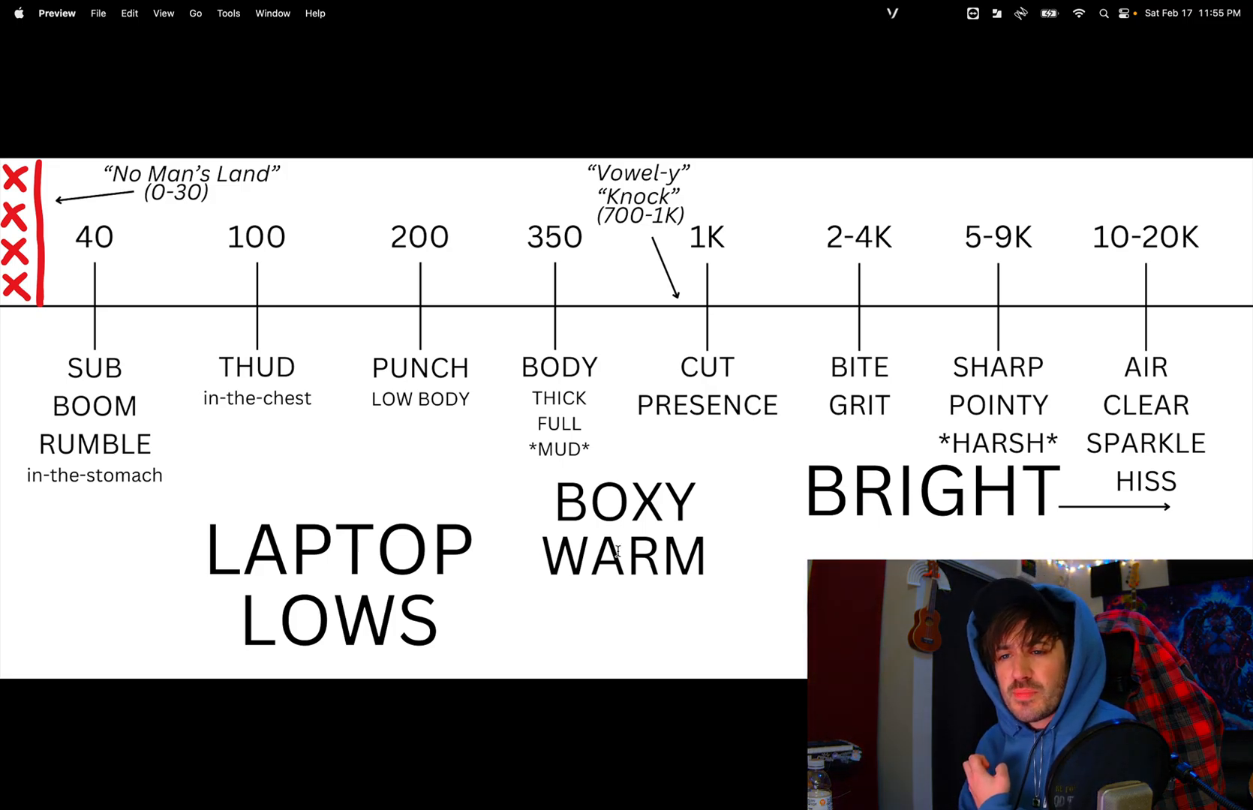
left_click(537, 451)
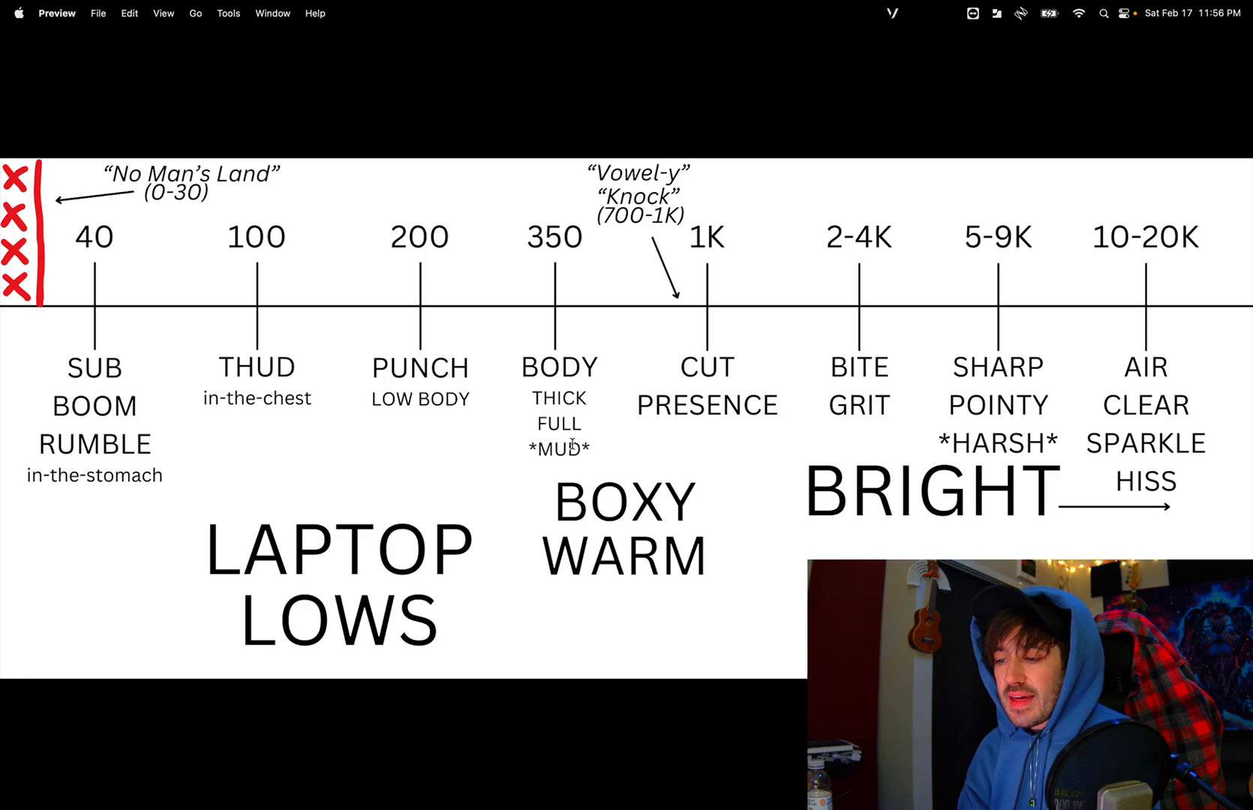
key("ctrl+Left")
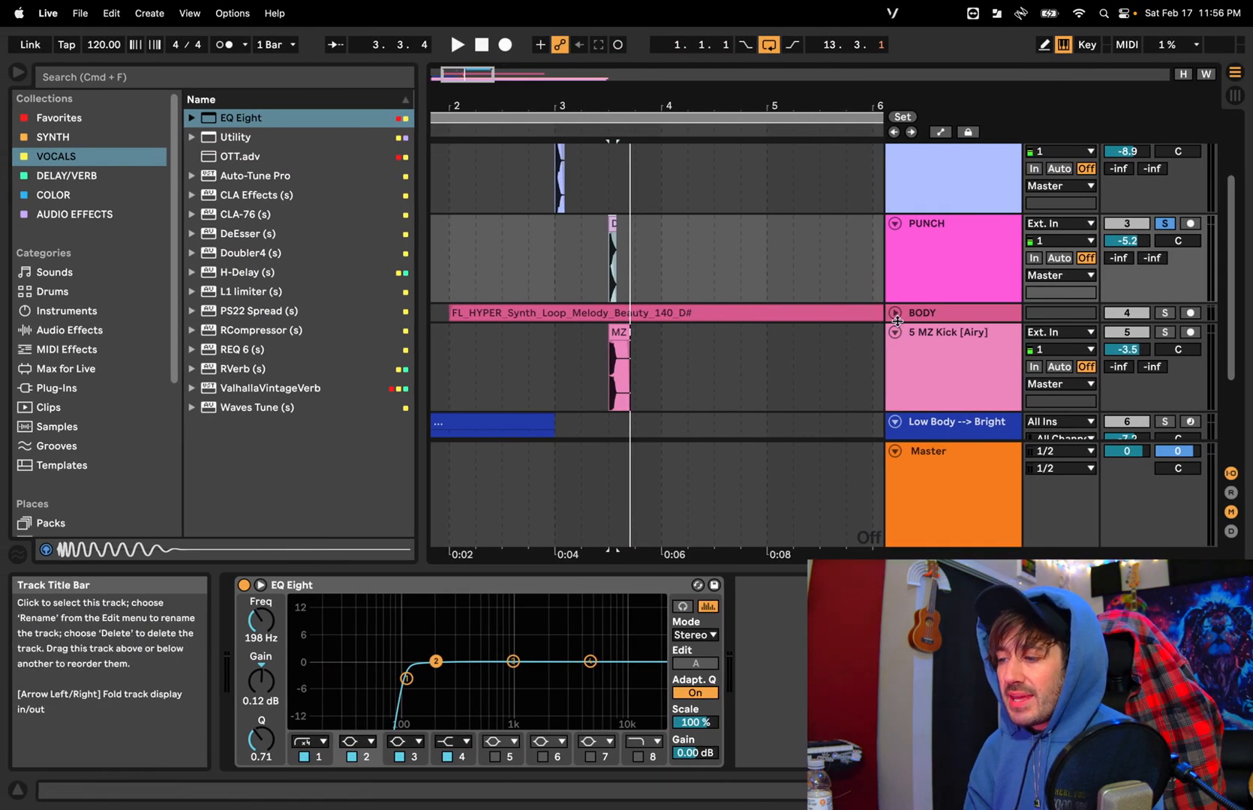
Unfold and solo the BODY track, play its synth melody loop, and select the clip
left_click(895, 313)
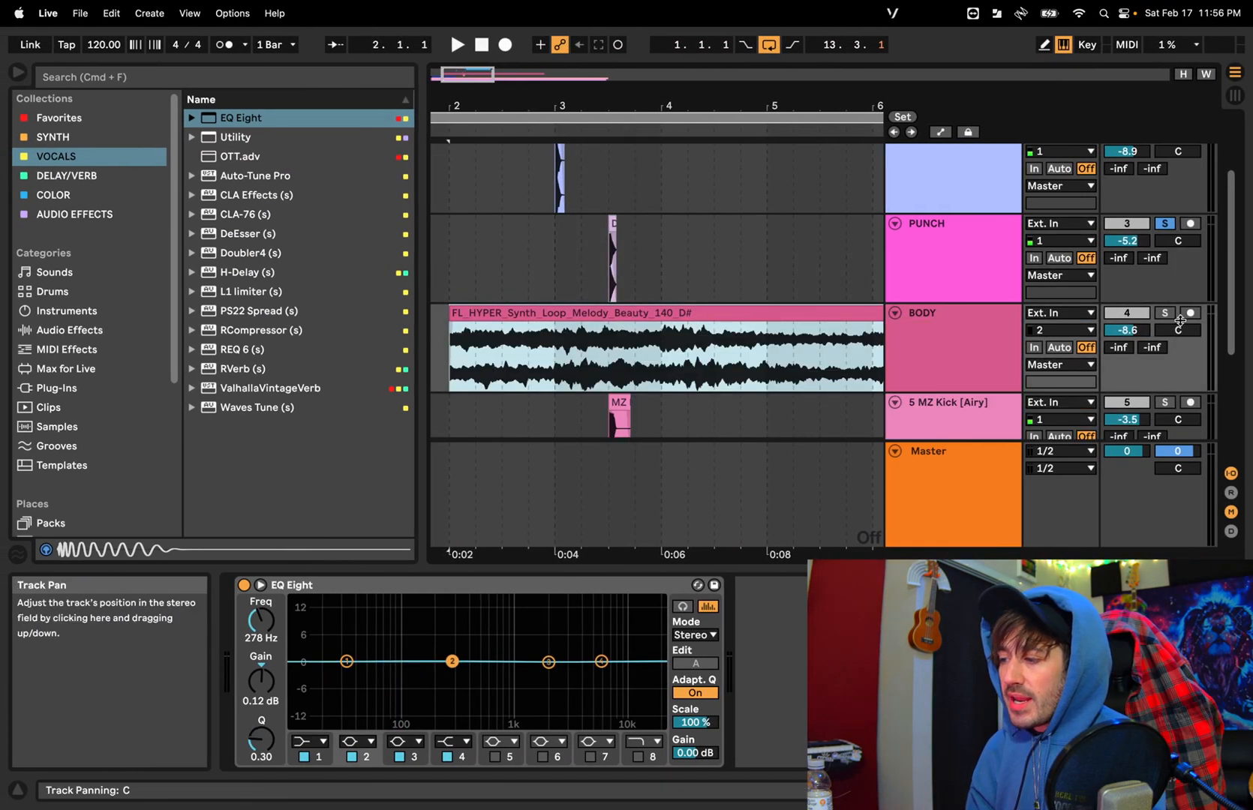
left_click(1164, 313)
key("space")
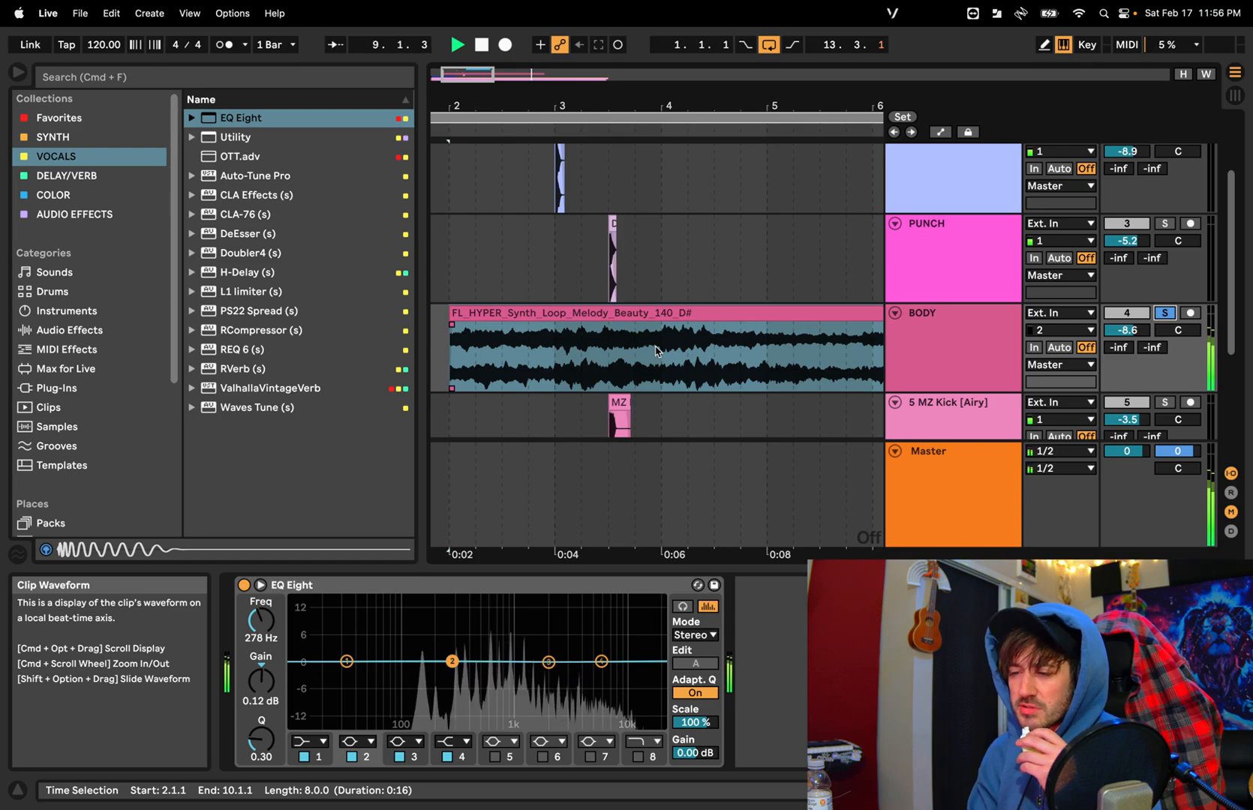
key("space")
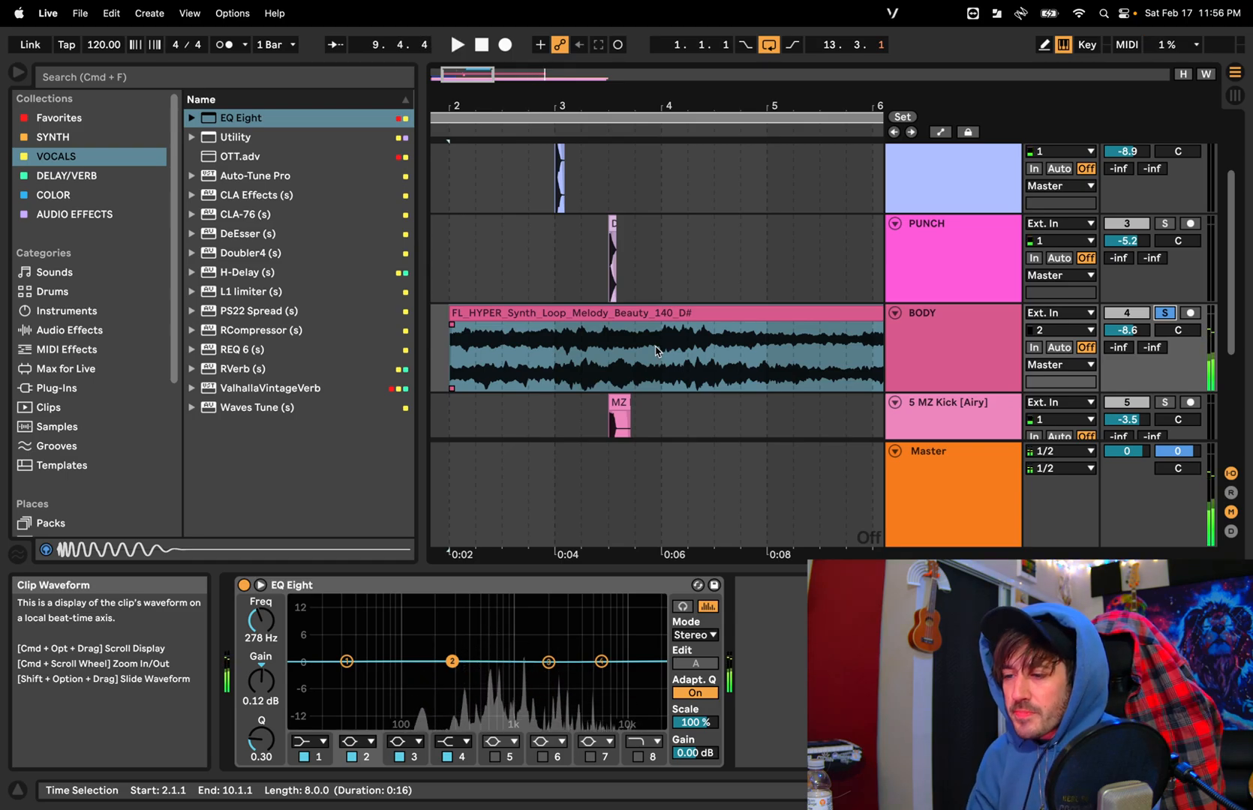
left_click(579, 315)
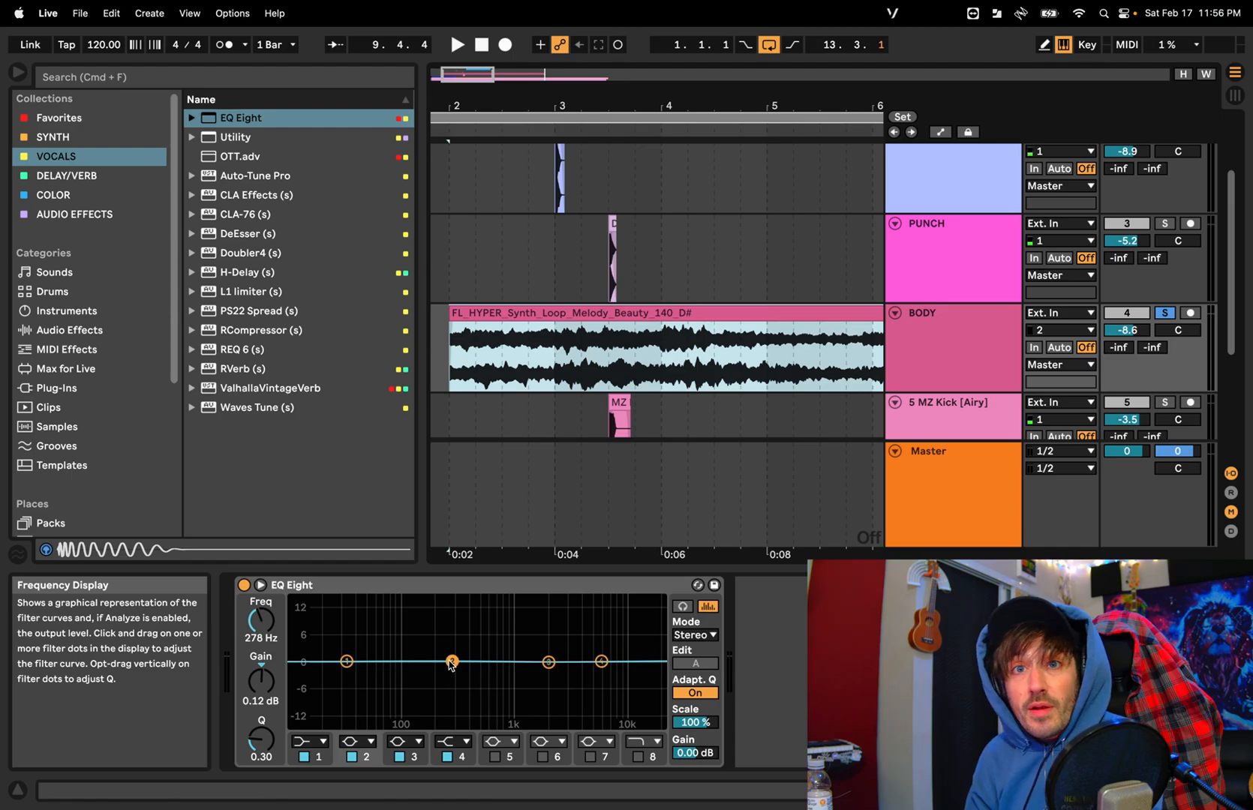
Sweep the BODY track's EQ Eight band 2 to 116 Hz, boost it 13.5 dB at 202 Hz, and flatten it to 0.12 dB at 174 Hz
left_click_drag(450, 663, 410, 662)
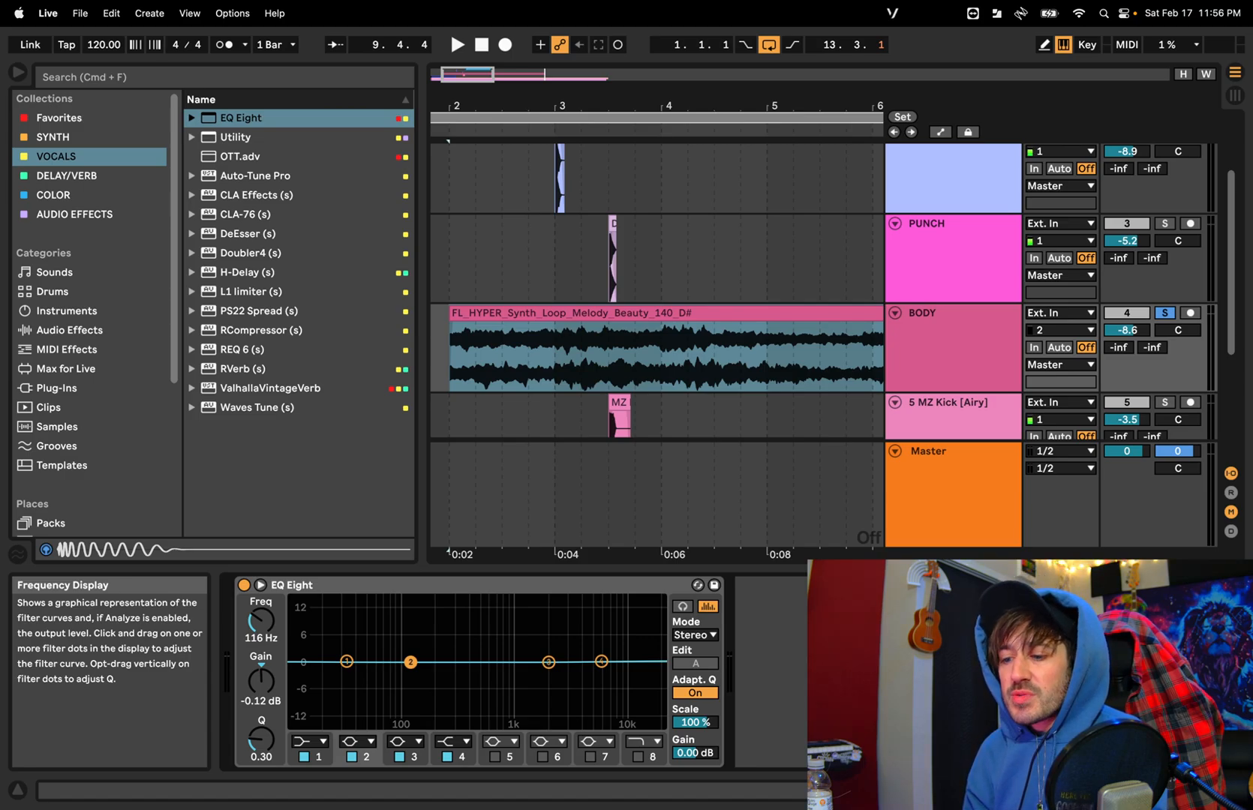
left_click_drag(410, 662, 437, 607)
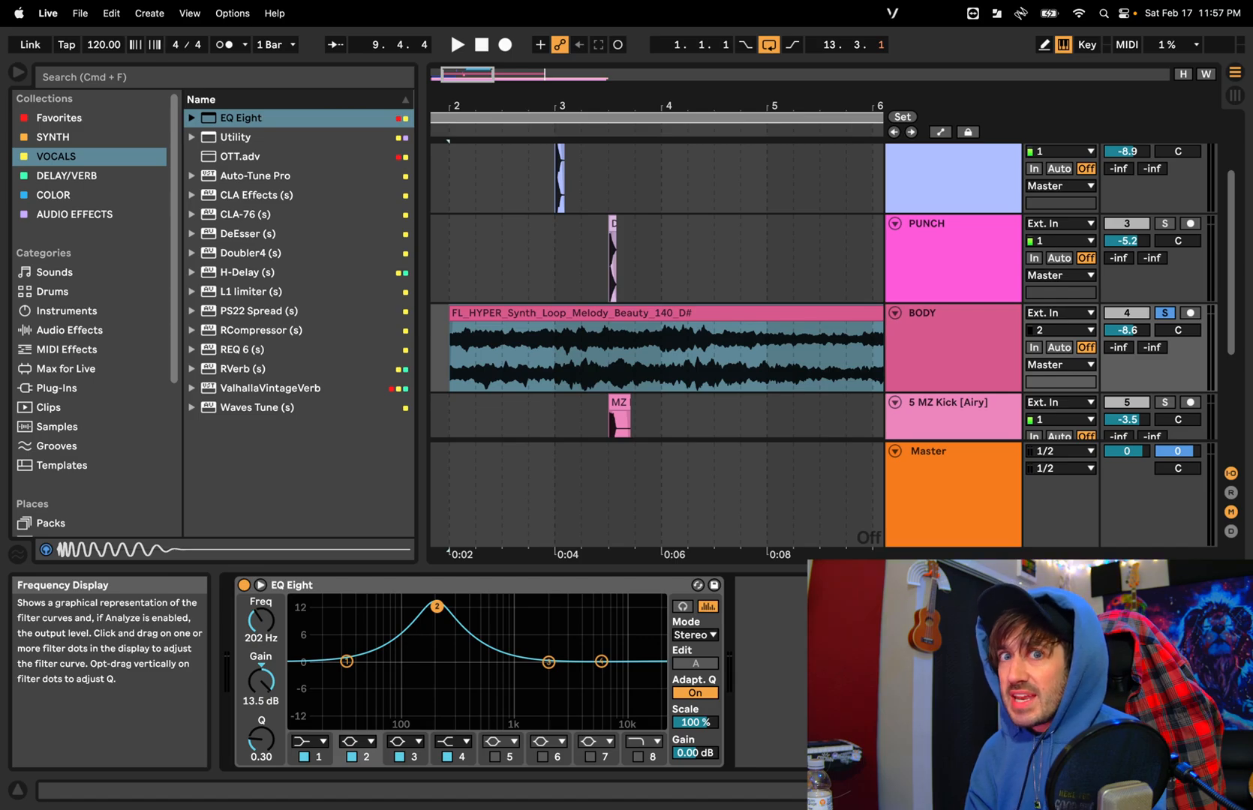
left_click_drag(437, 607, 430, 661)
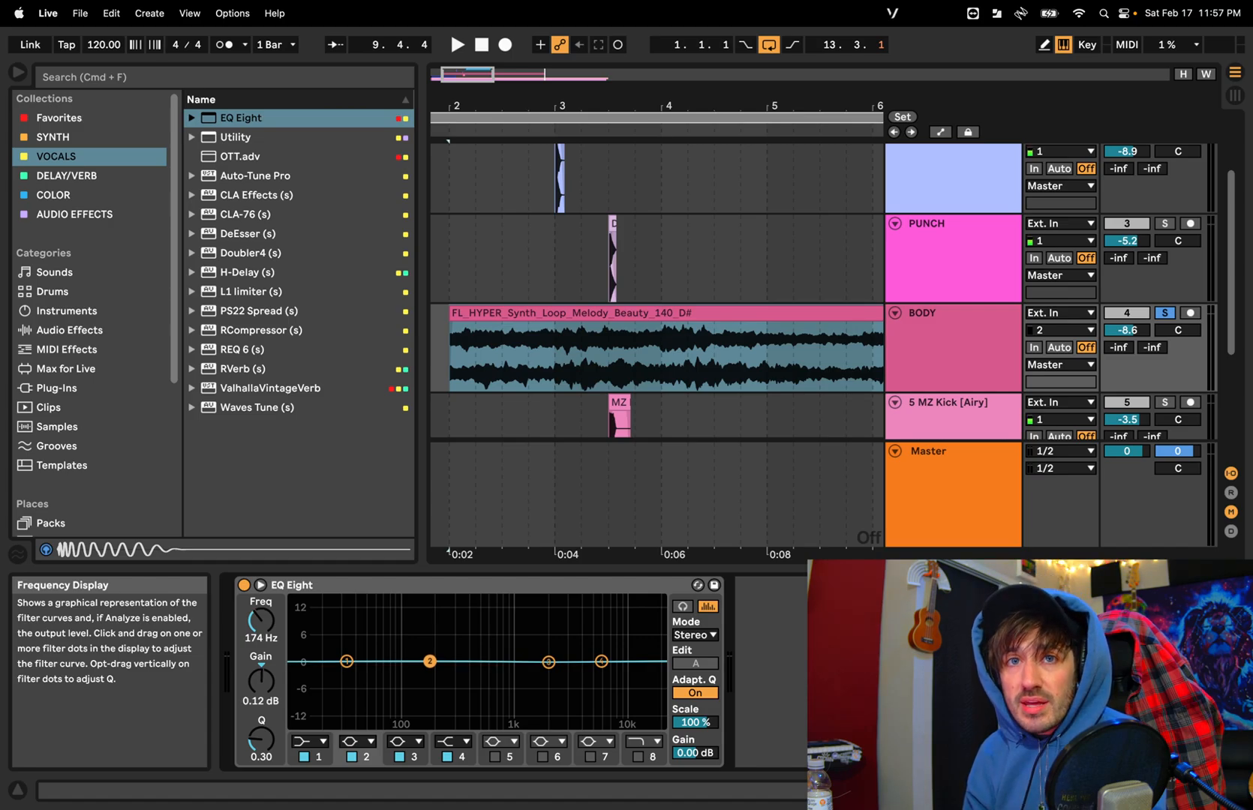
Play the start of the BODY clip twice with the EQ nearly flat
key("space")
key("space")
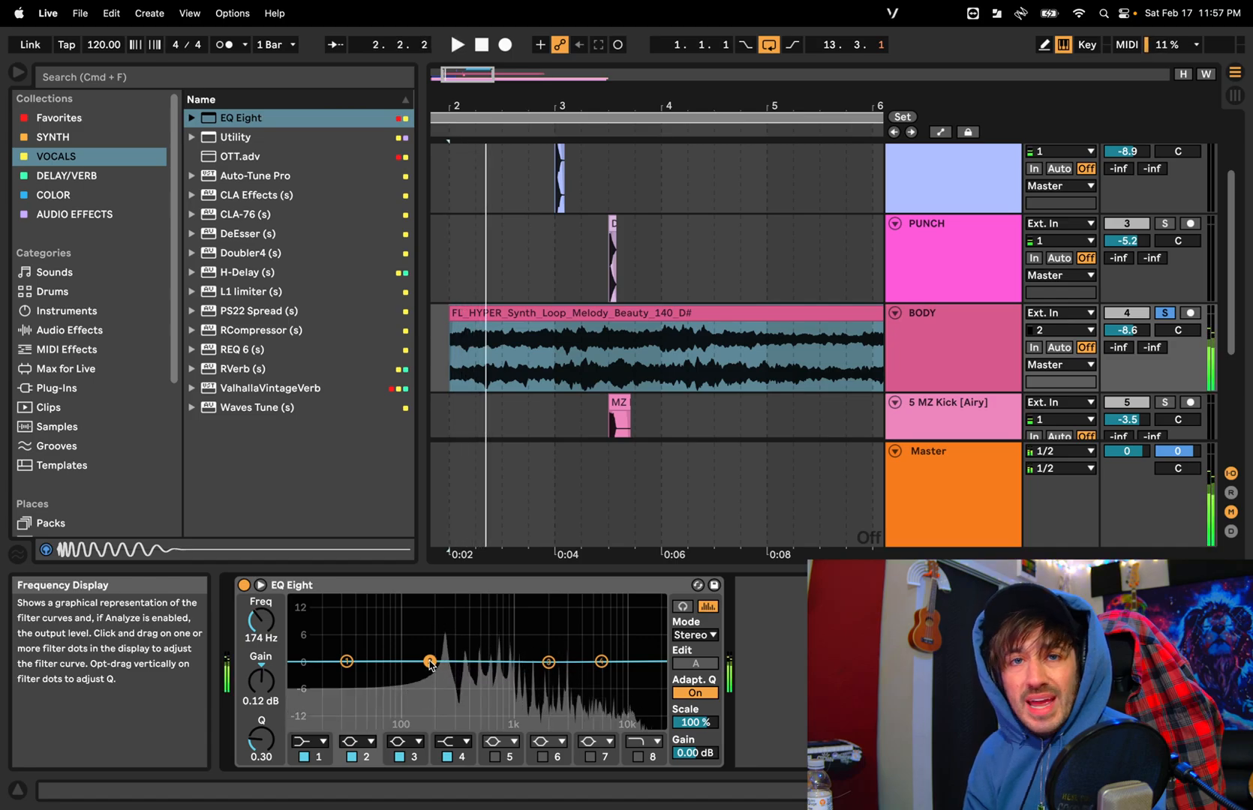
key("space")
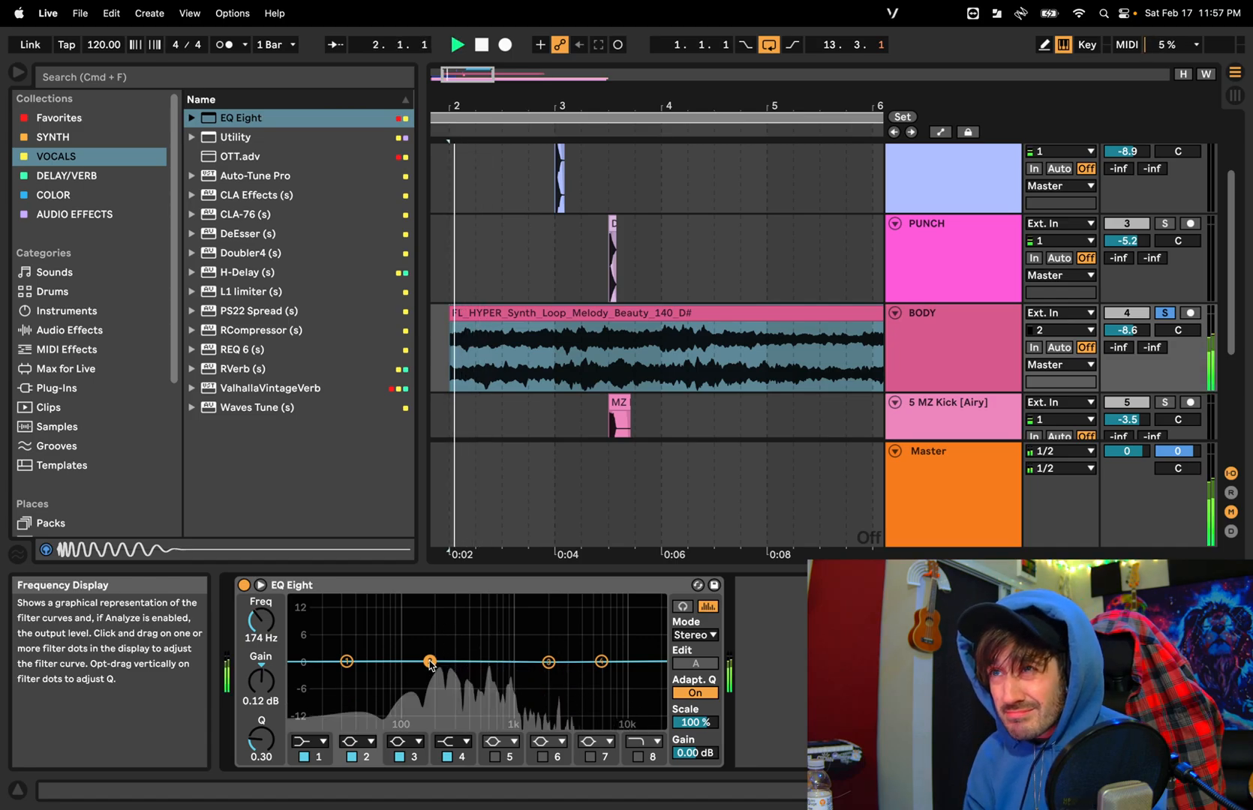
key("space")
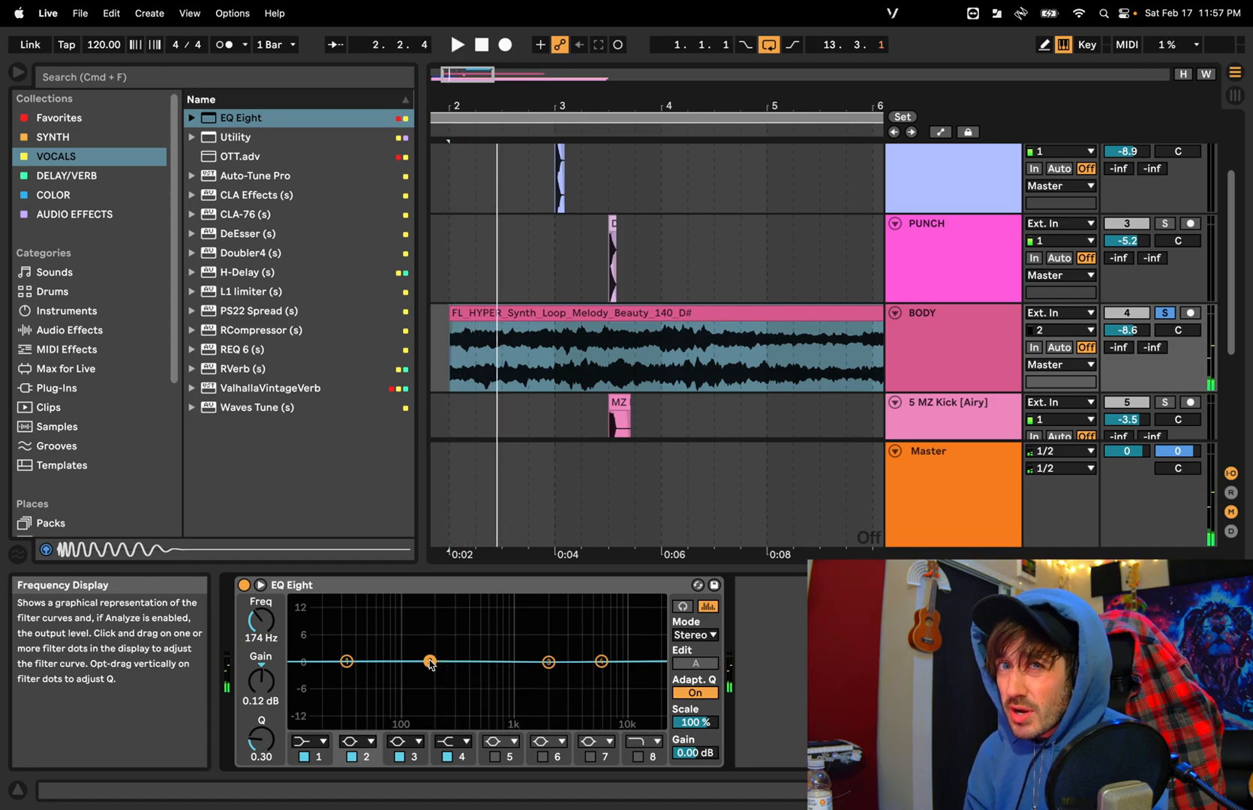
Try boosting band 3 and cutting band 2 to -7.81 dB at 323 Hz while auditioning BODY, and undo the EQ changes
left_click_drag(429, 661, 548, 627)
key("space")
left_click_drag(489, 662, 459, 693)
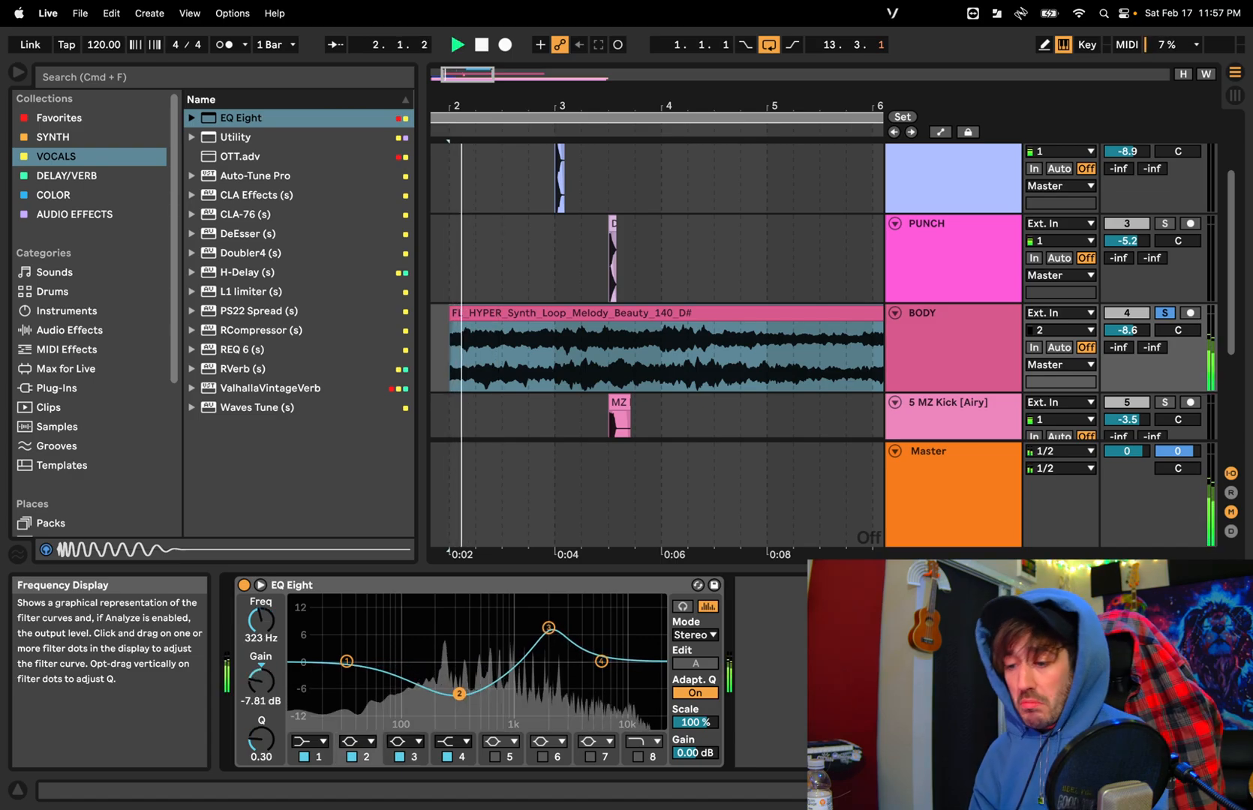
key("space")
key("super+z")
key("super+z")
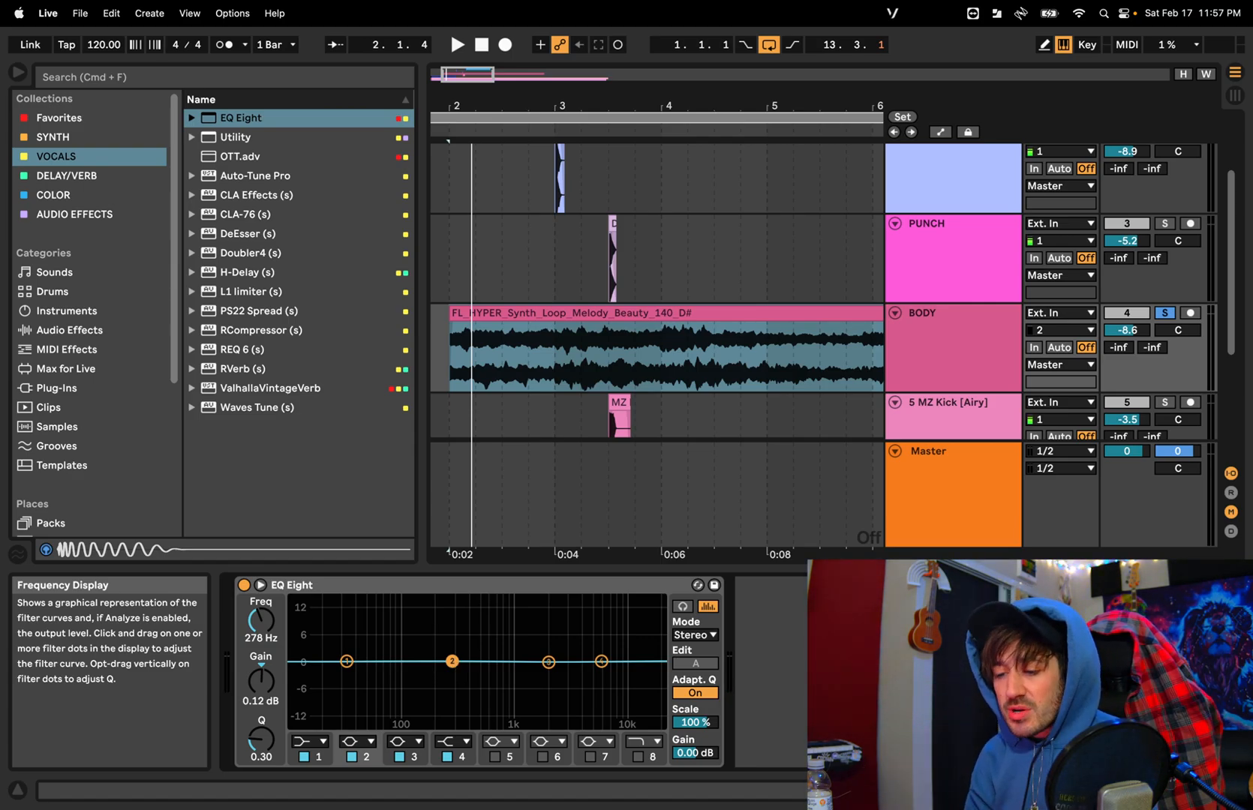
Boost band 2 to 13.5 dB at 899 Hz, move it to 14.5 dB at 206 Hz, and audition the BODY clip
left_click_drag(452, 661, 504, 612)
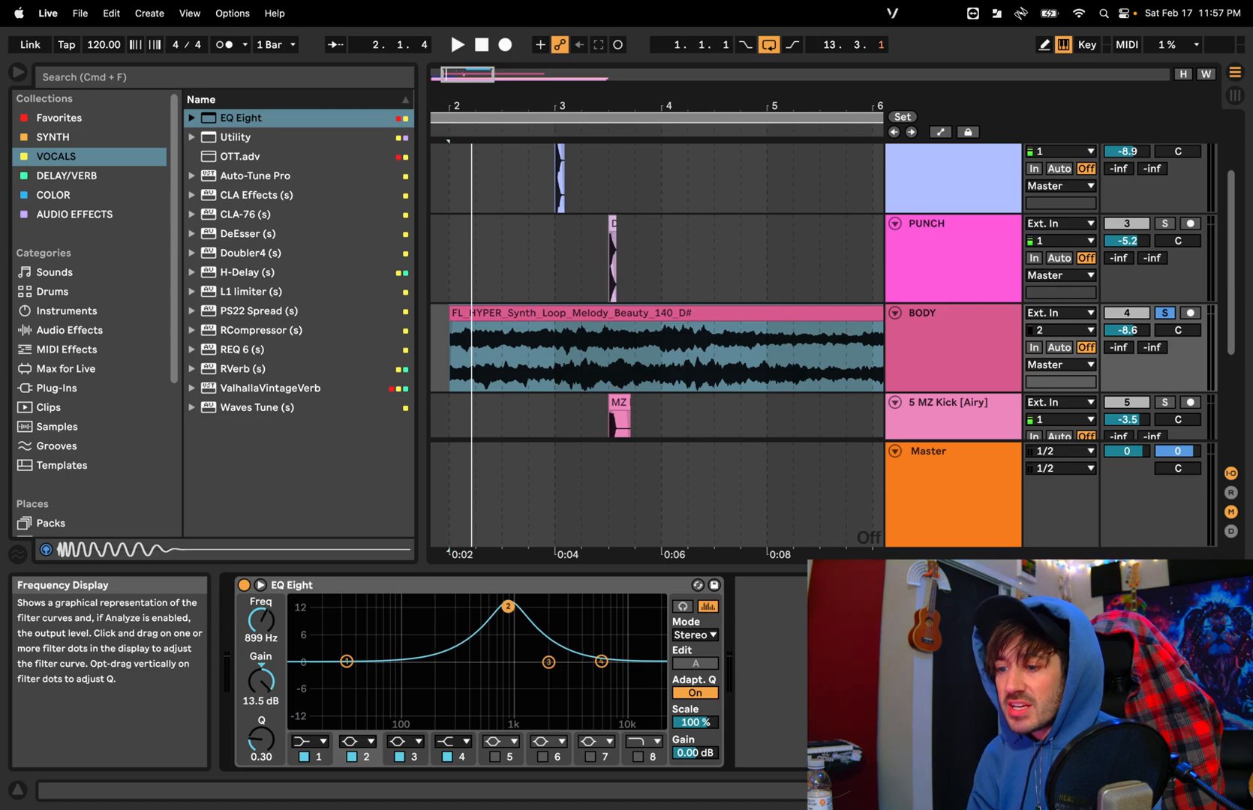
left_click_drag(507, 606, 439, 603)
key("space")
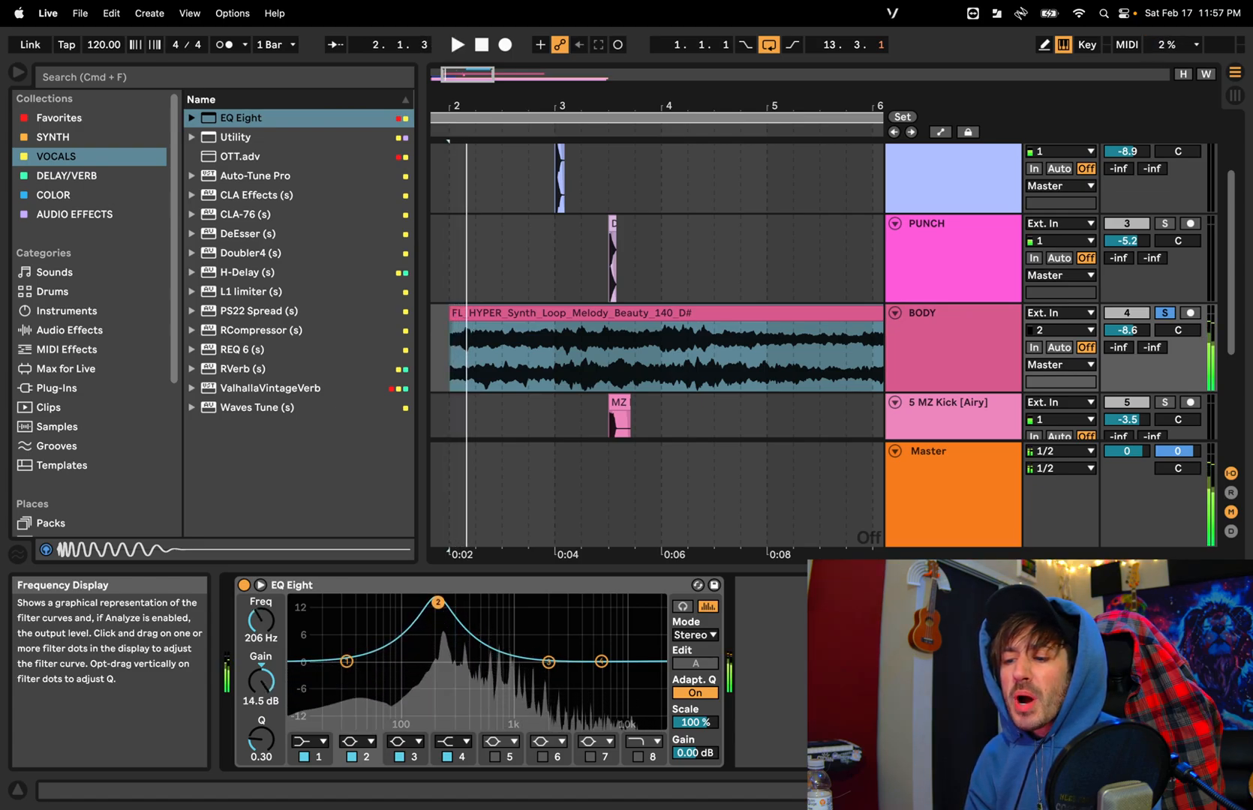
key("space")
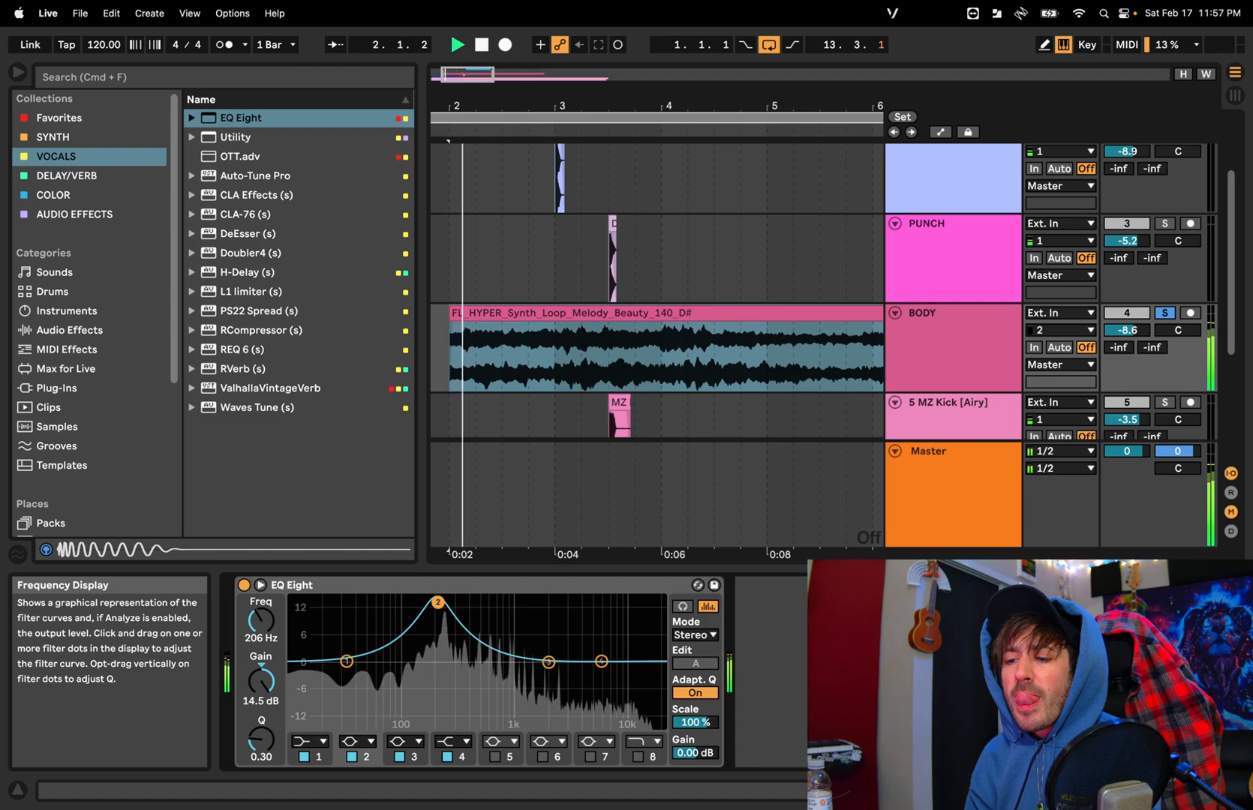
Cut band 2 to -4.83 dB at 206 Hz and set its Q to 3.46, and on to 2.03
left_click_drag(438, 603, 438, 683)
key("space")
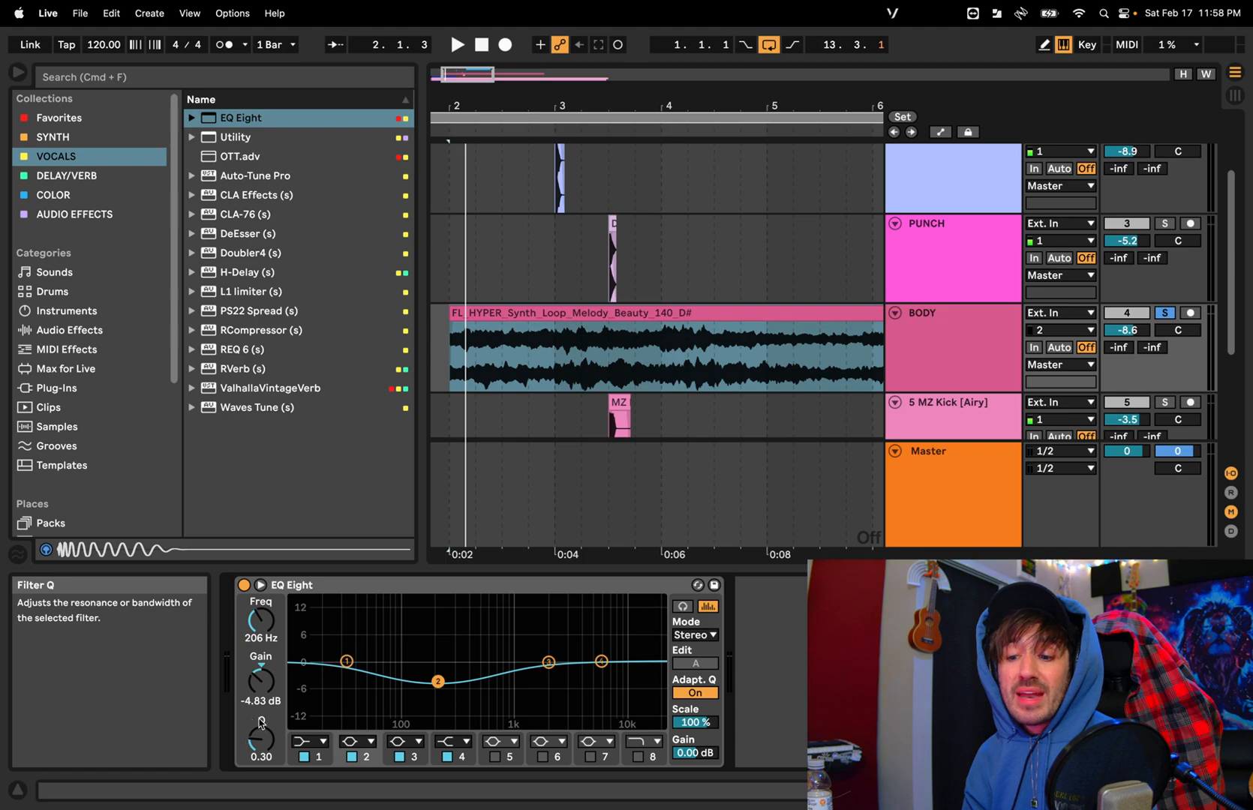
left_click_drag(261, 739, 261, 692)
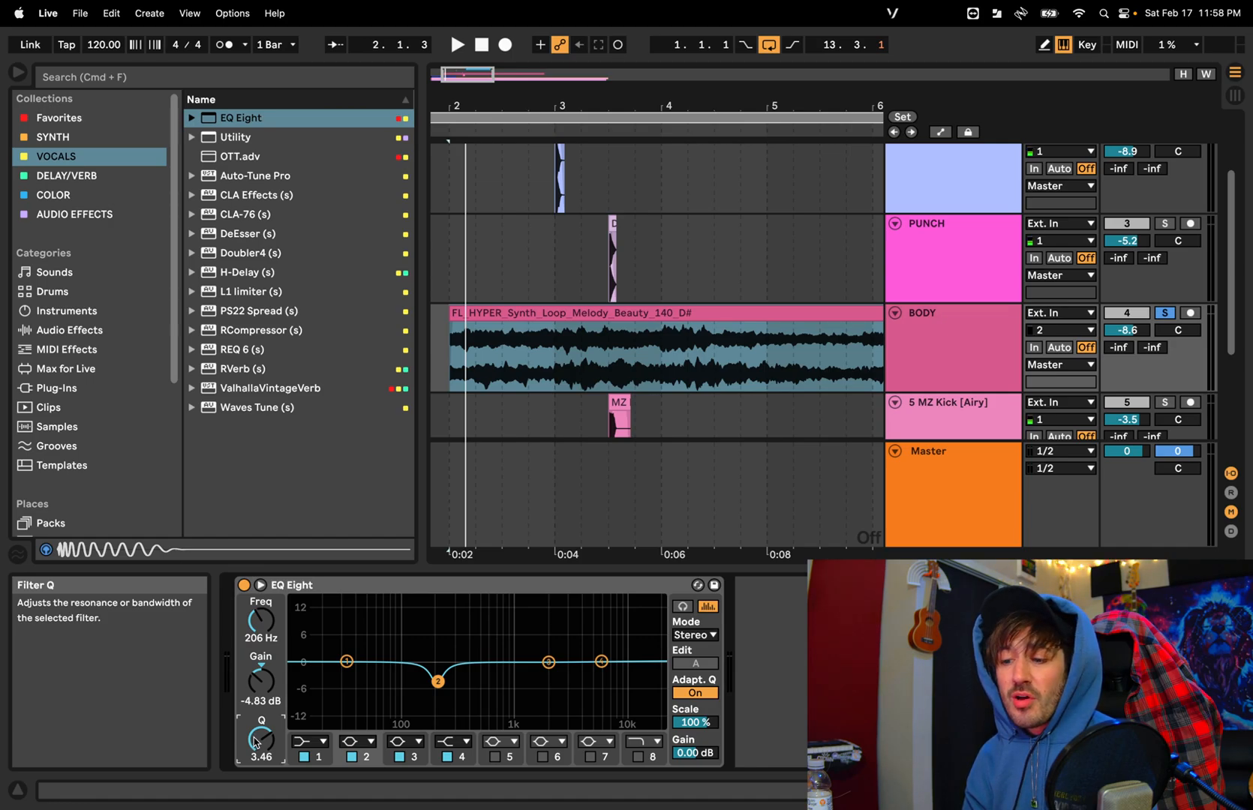
mouse_move(261, 693)
left_mouse_down()
mouse_move(261, 739)
mouse_move(262, 712)
left_mouse_up()
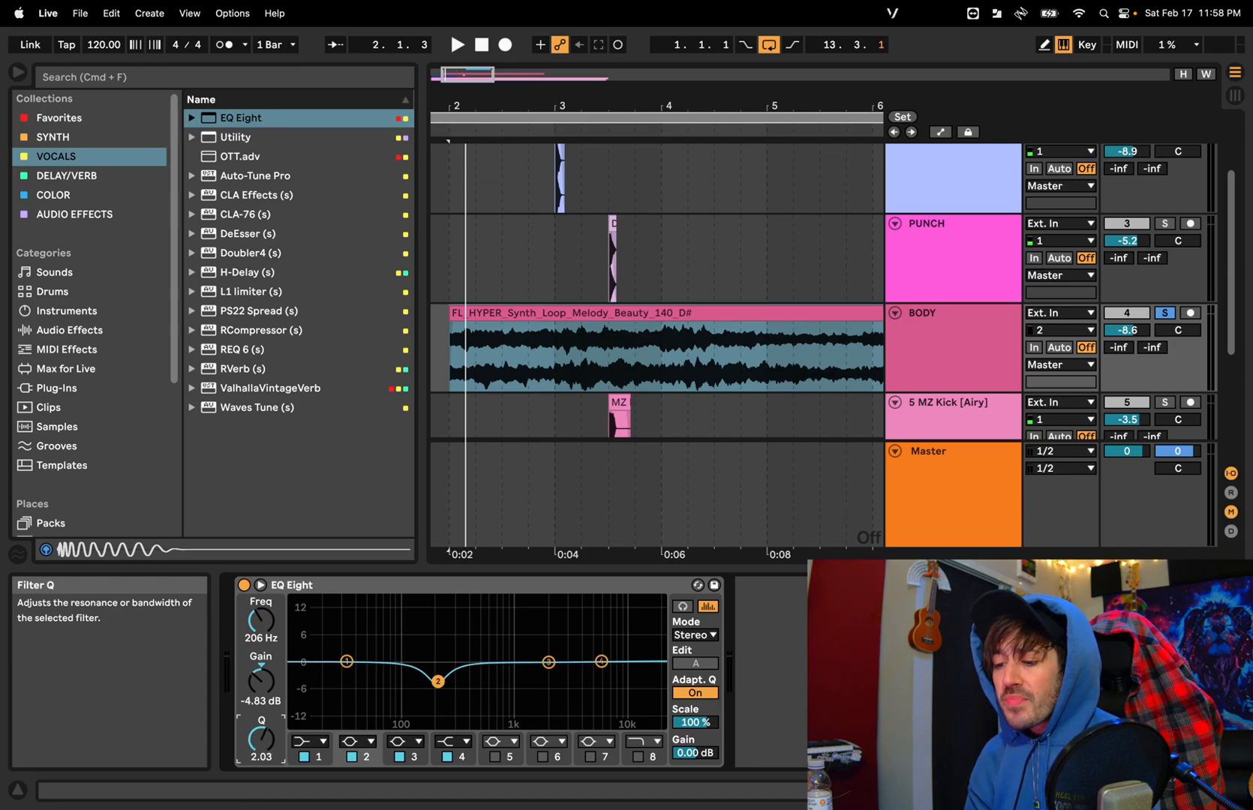
Flatten band 2's gain to 0.12 dB, and consult the 350 BODY mark on the frequency chart in Preview
left_click_drag(437, 681, 438, 661)
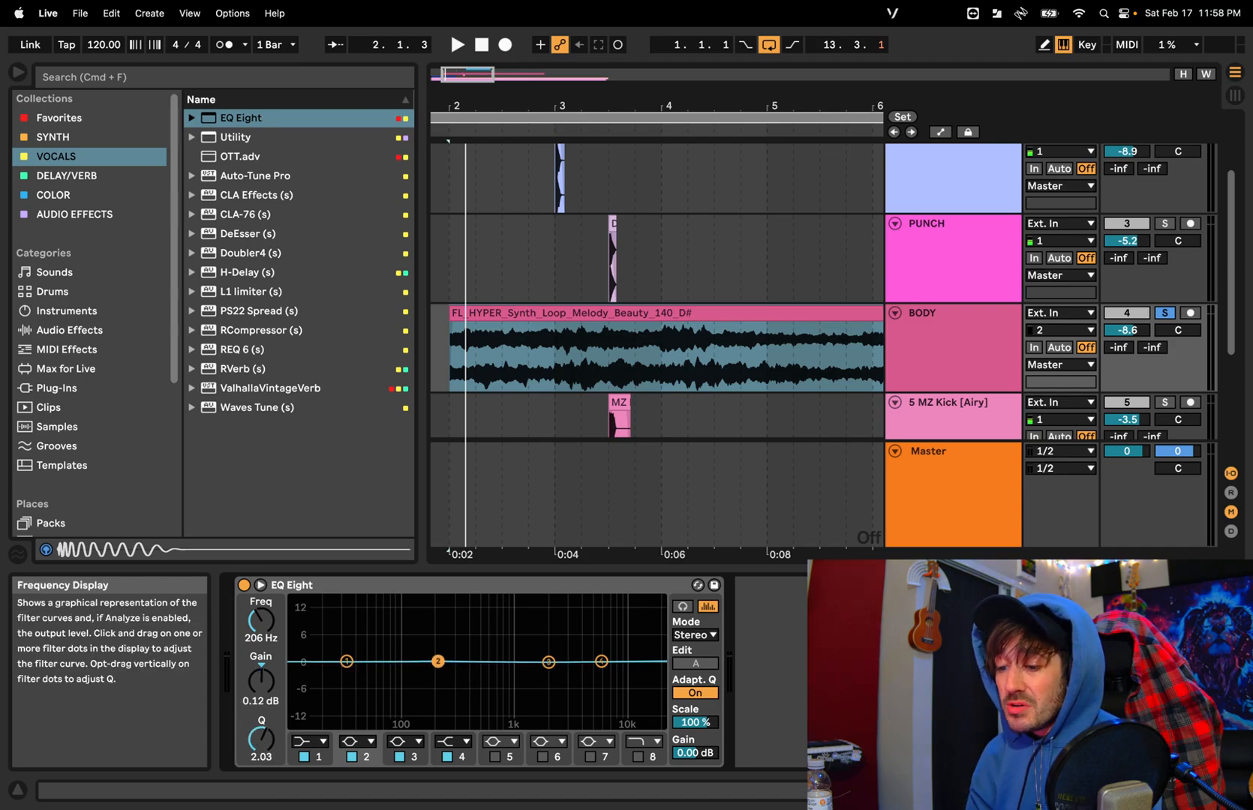
key("ctrl+Right")
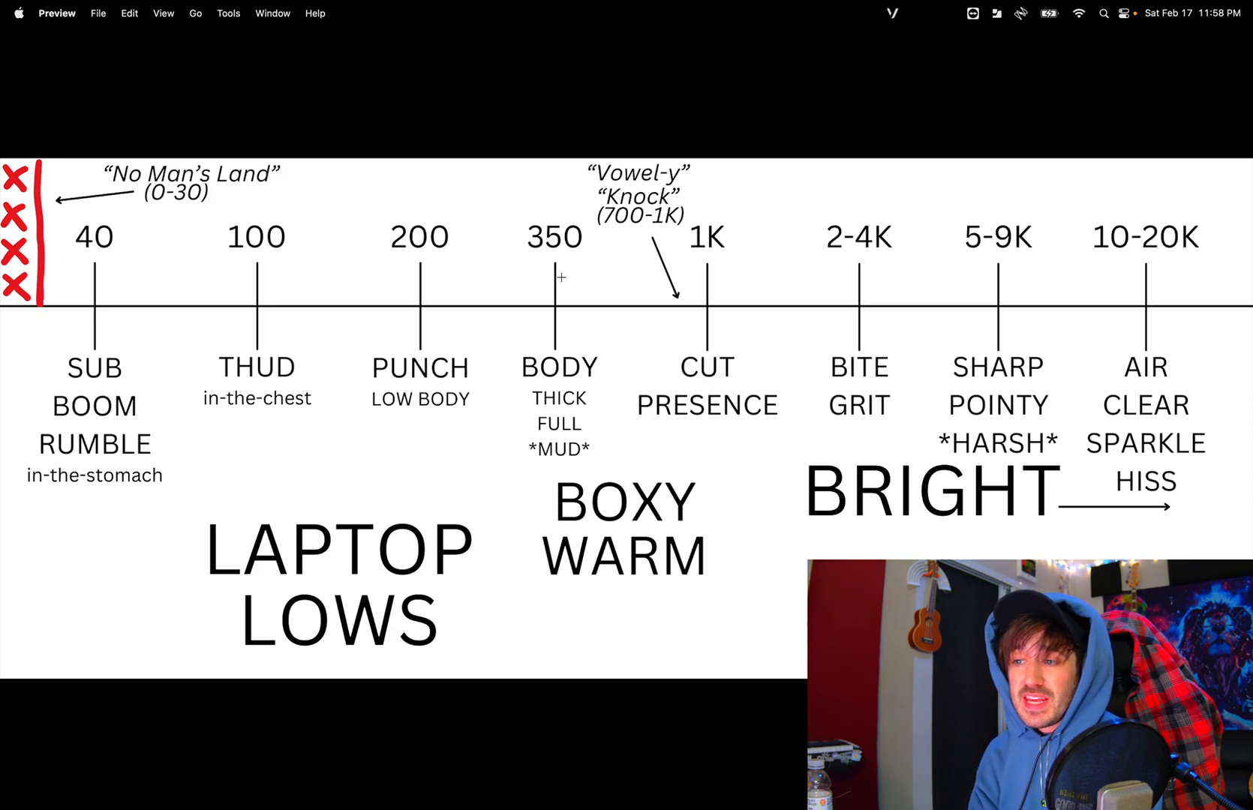
key("super+Tab")
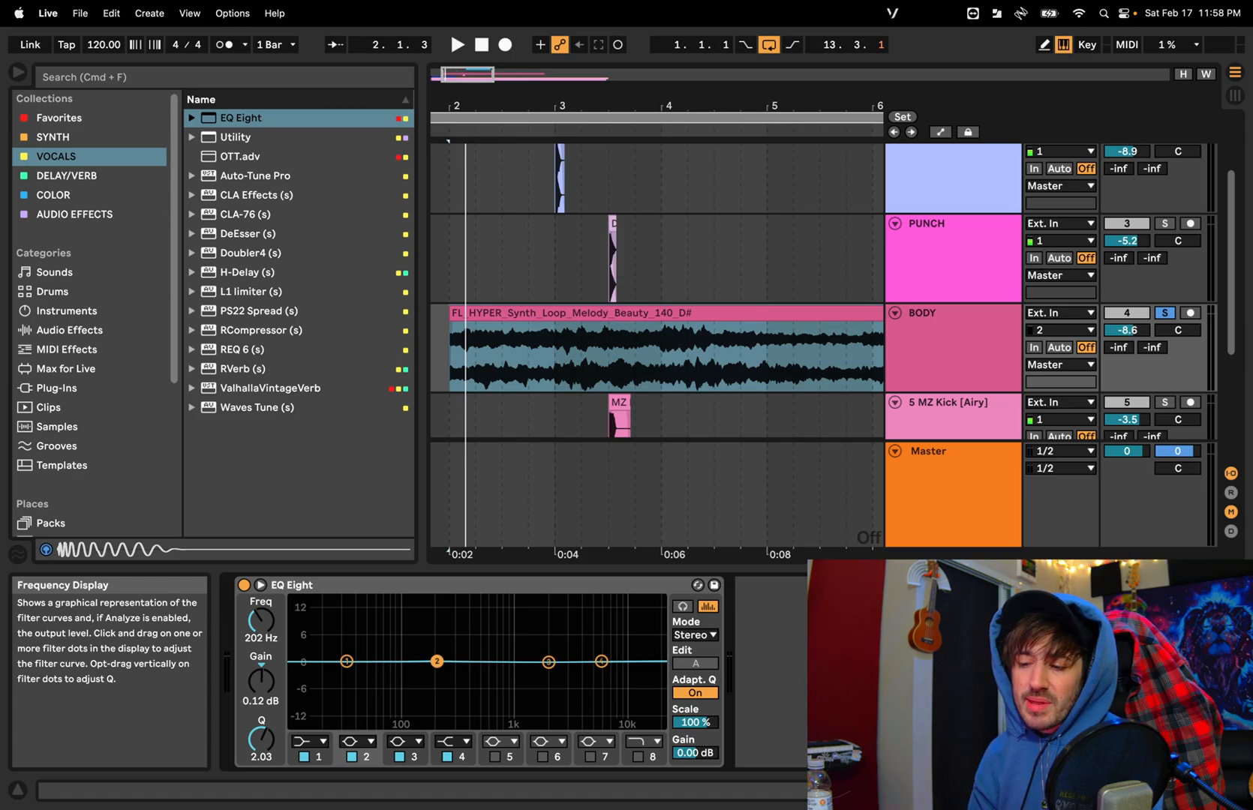
Boost band 2 to 8.80 dB at 91.8 Hz with a Q of 0.75 while auditioning the BODY clip
key("space")
left_click_drag(437, 661, 400, 625)
key("space")
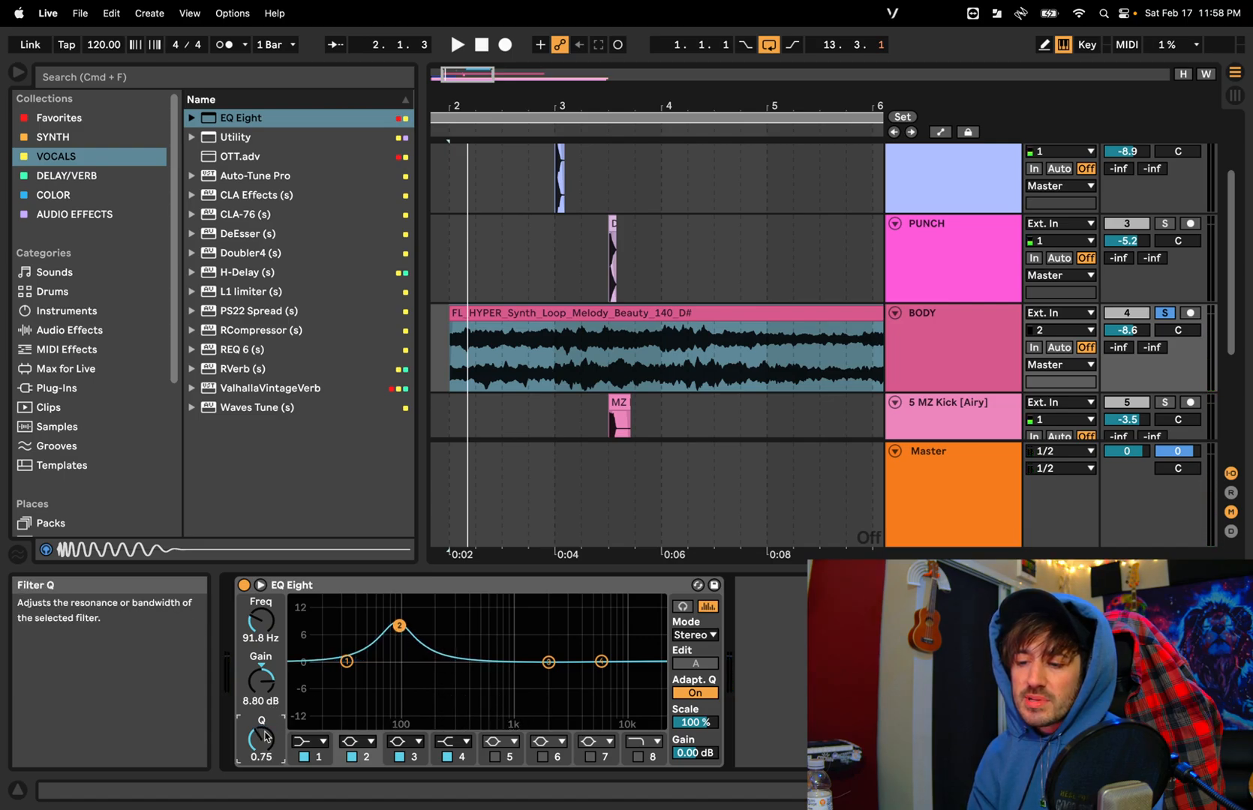
Move band 2 up to 653 Hz with a 14.0 dB boost and audition the BODY clip repeatedly
key("space")
left_click_drag(399, 625, 489, 610)
key("space")
key("space")
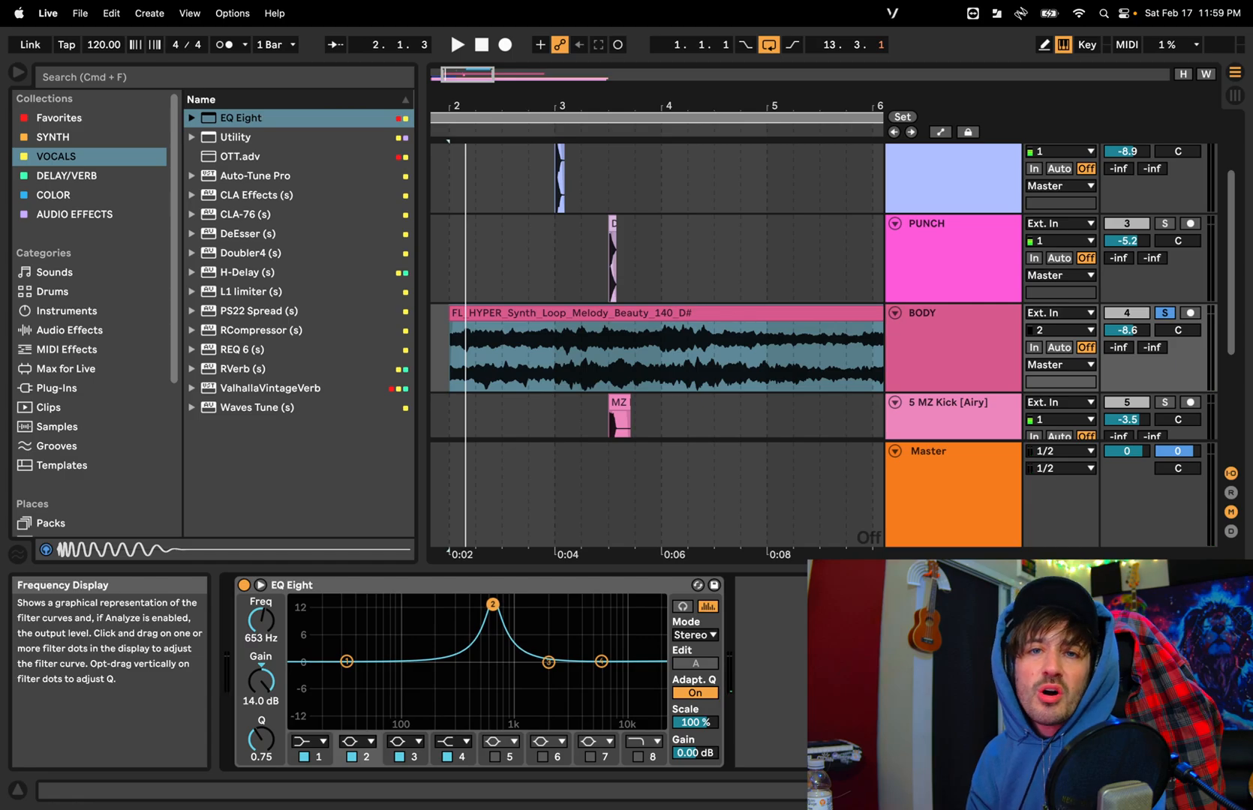
key("space")
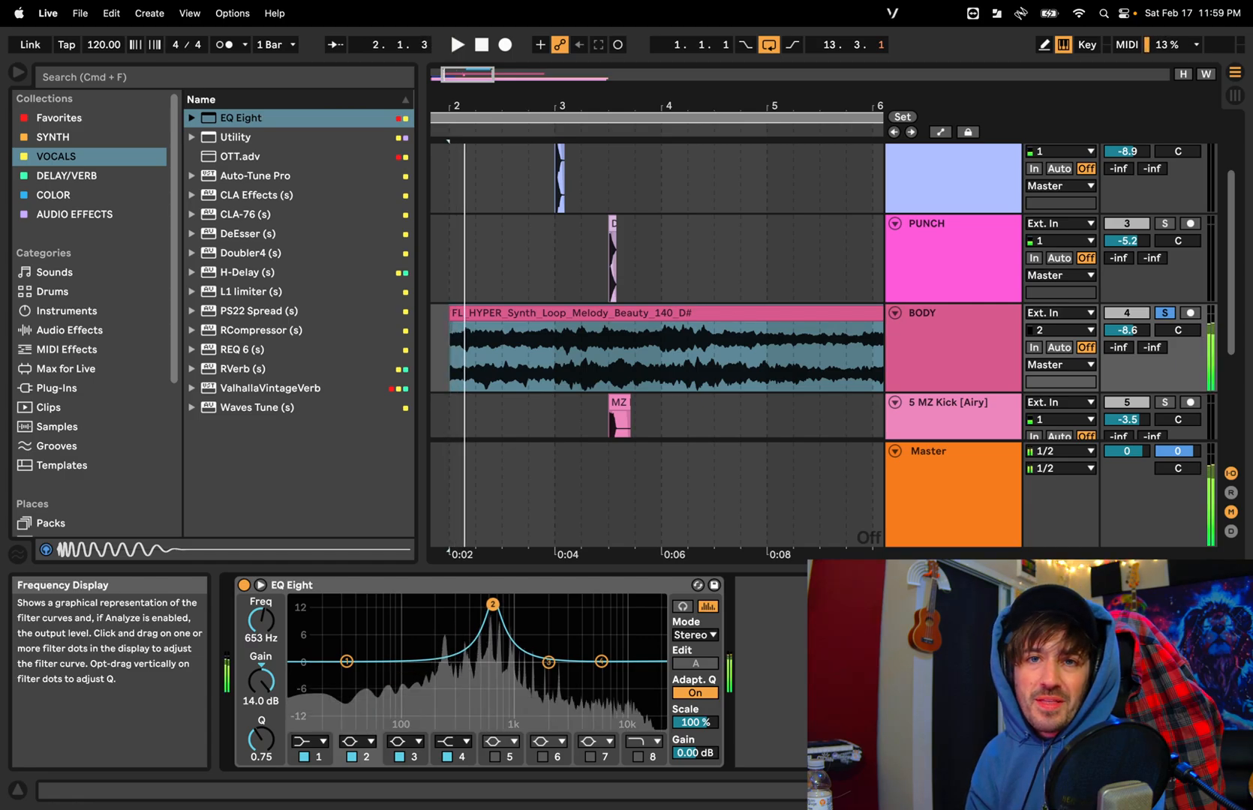
key("space")
Examine the BOXY and WARM labels on the frequency chart in Preview and return to the Live arrangement
key("ctrl+Right")
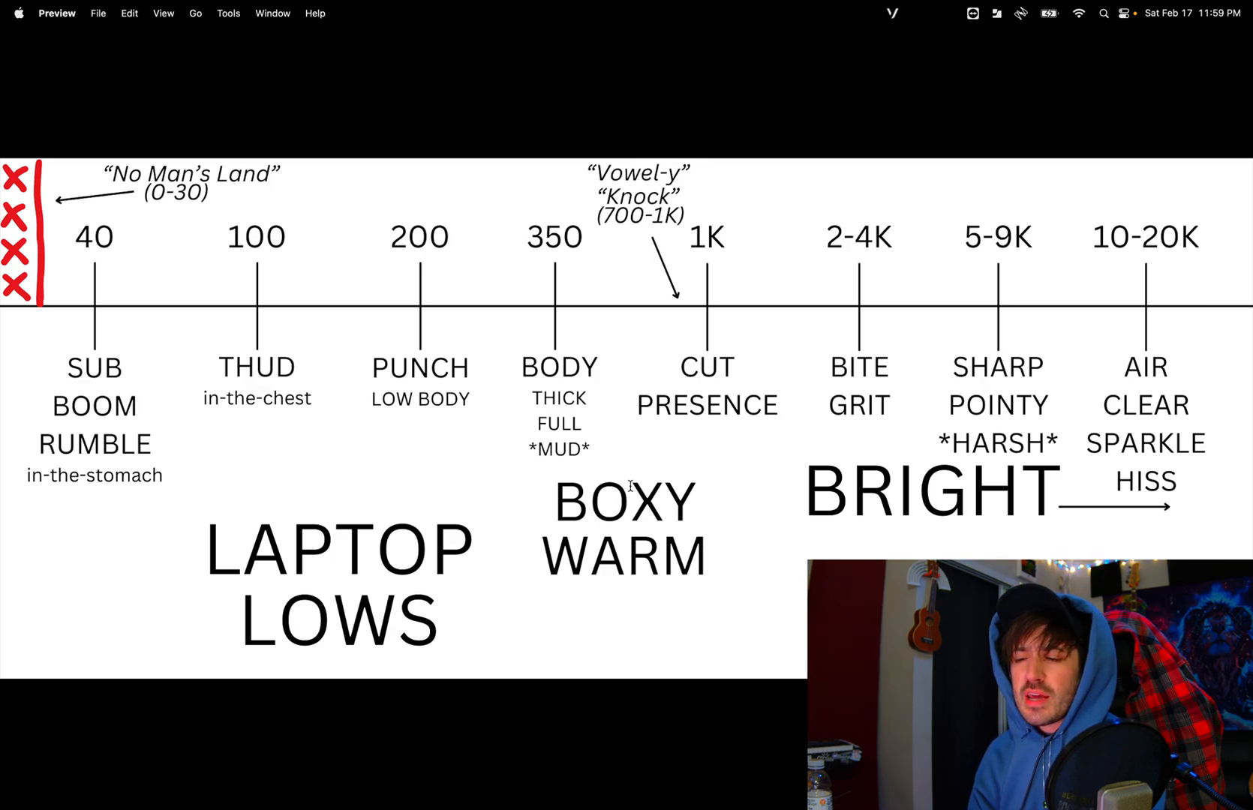
key("ctrl+Left")
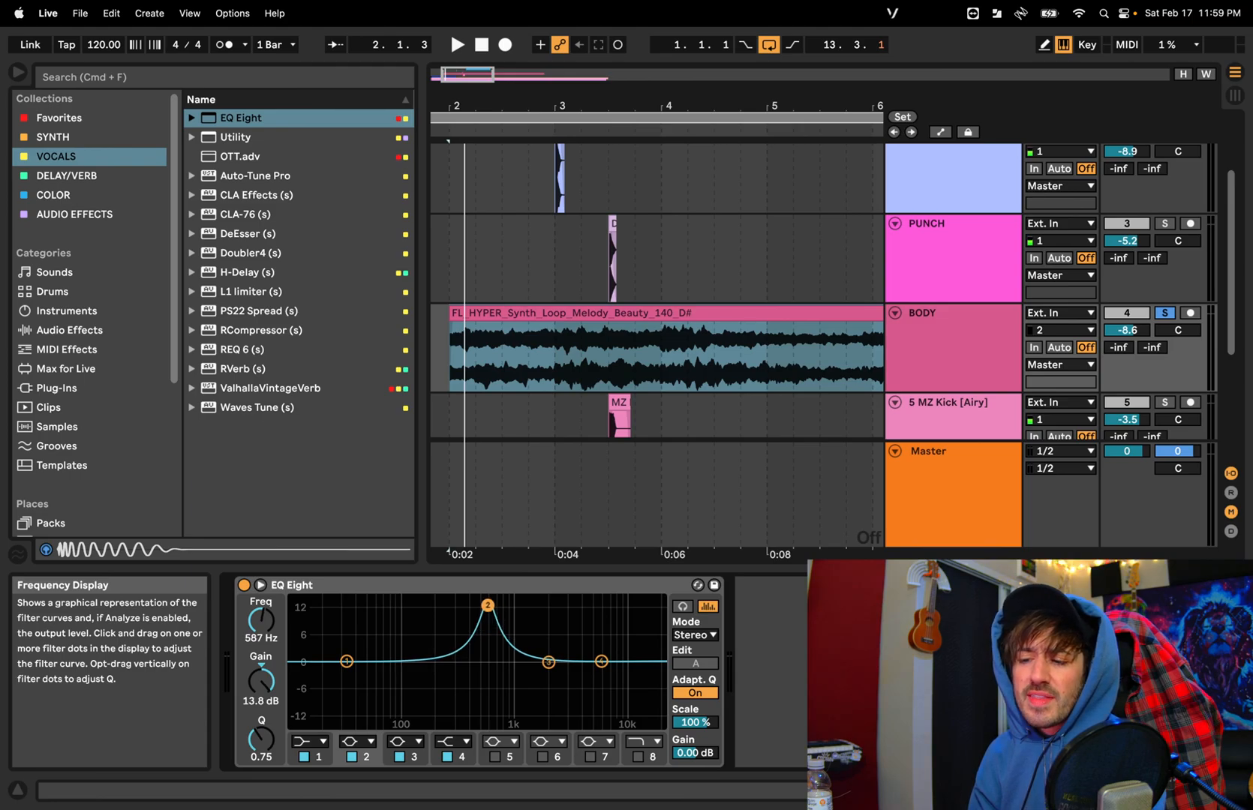
Move band 2 to 278 Hz with a 12.8 dB boost and compare the BODY clip with EQ Eight bypassed and active
left_click_drag(482, 607, 453, 610)
key("space")
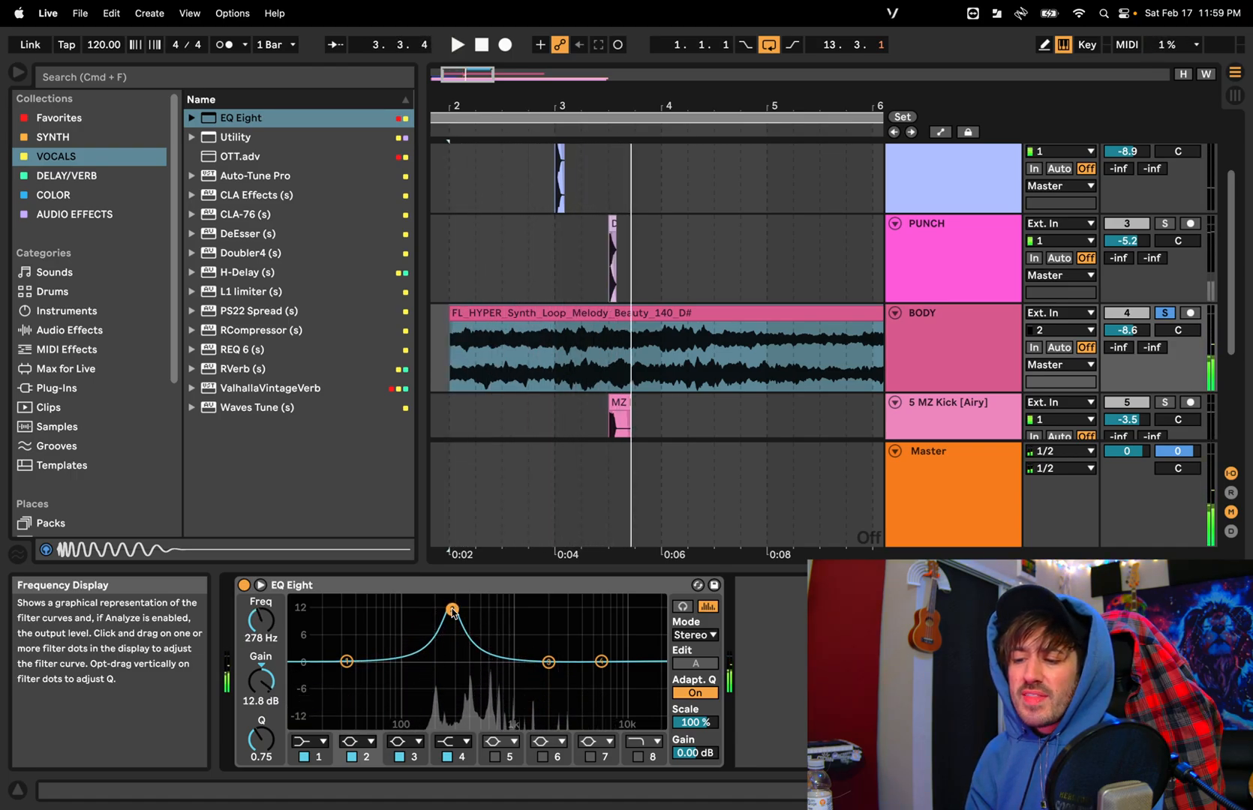
left_click(244, 585)
key("space")
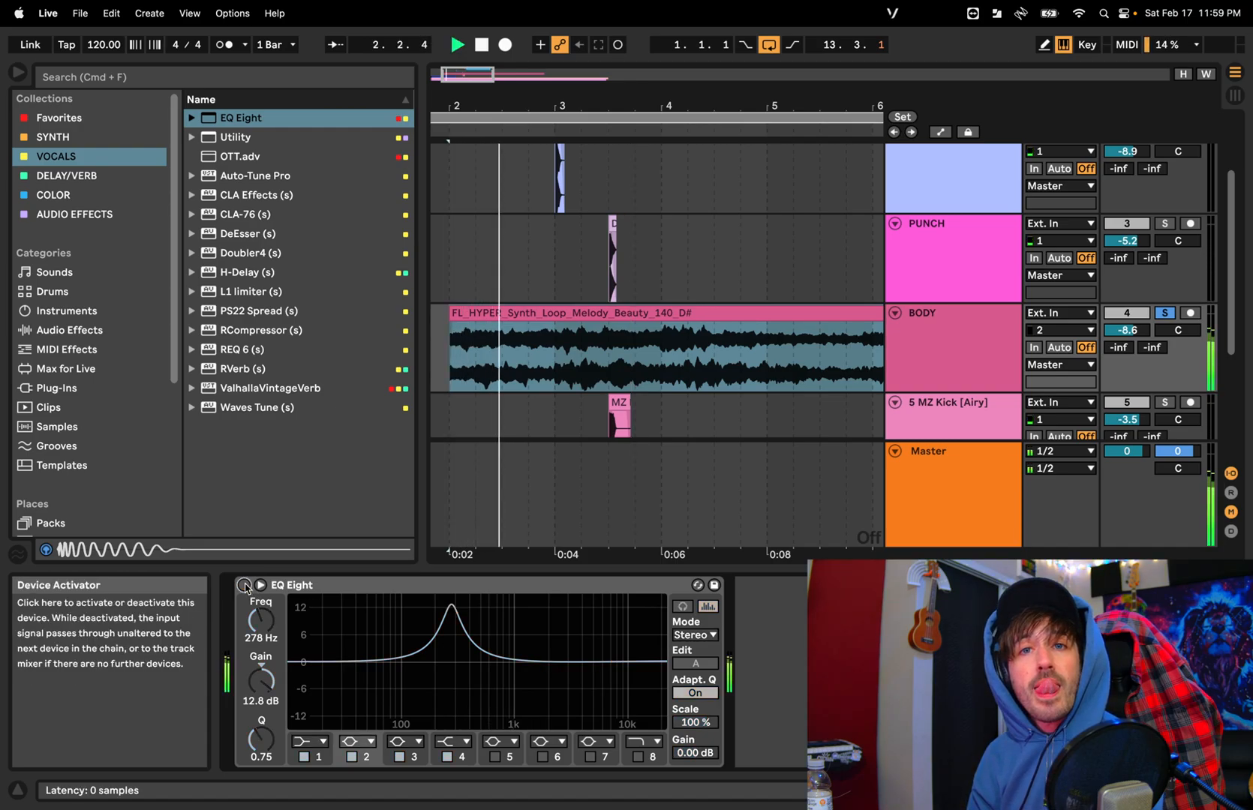
key("space")
key("space")
key("space")
key("space")
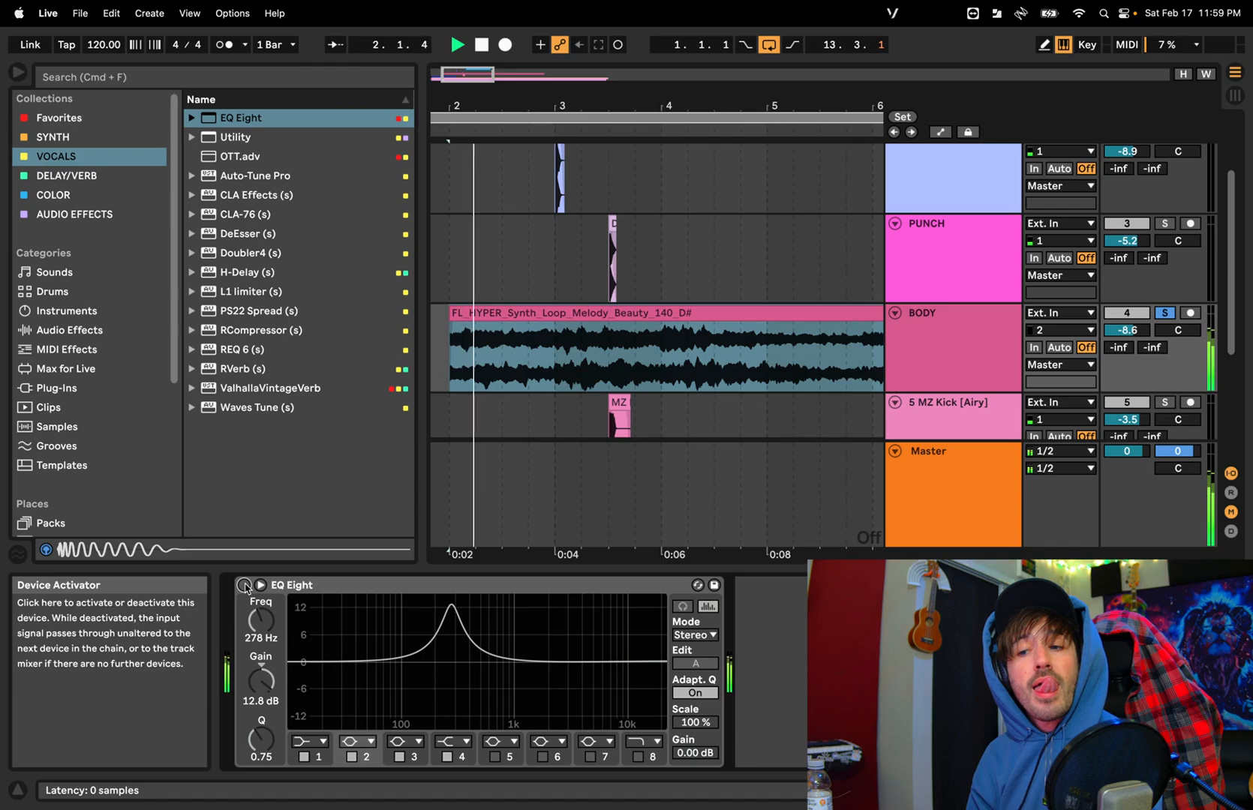
key("space")
left_click(245, 585)
key("space")
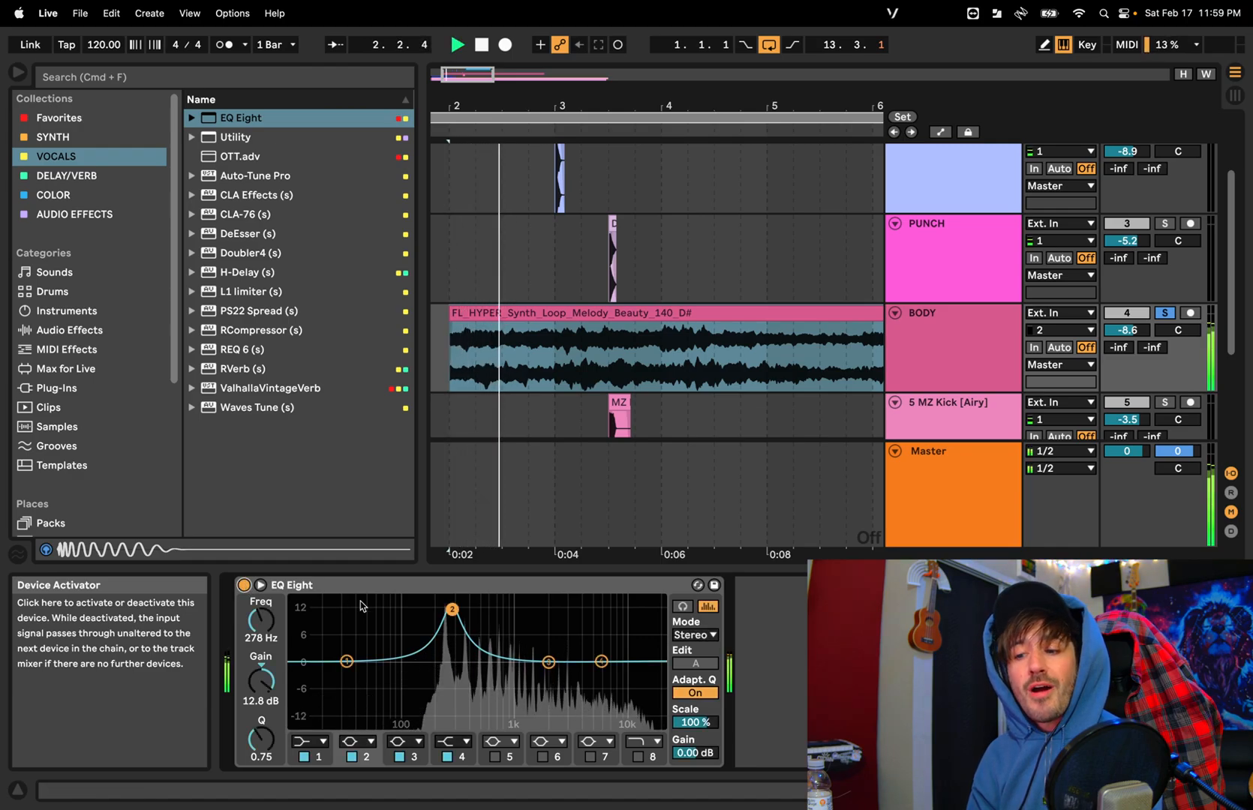
Flatten band 2 to -0.12 dB while playing the BODY clip, and boost it again to 12.8 dB at 250 Hz
left_click_drag(452, 609, 451, 612)
key("space")
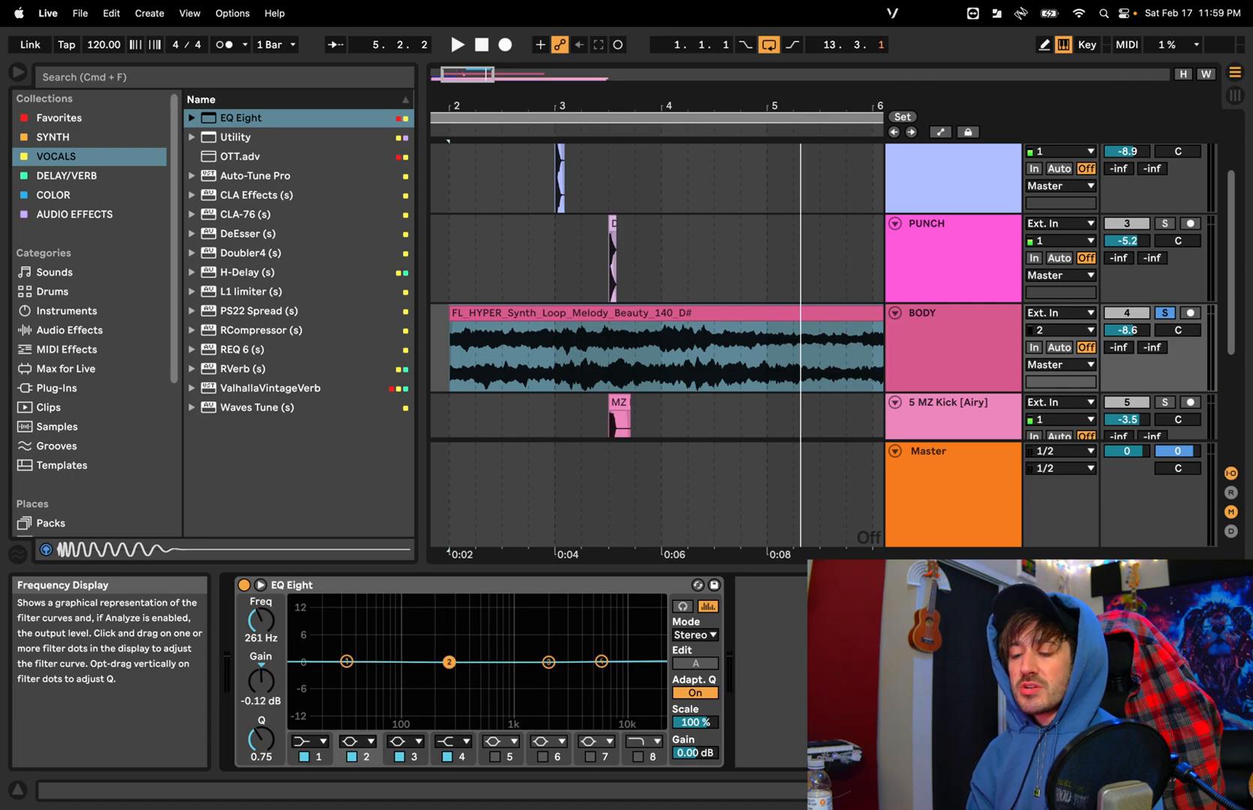
key("space")
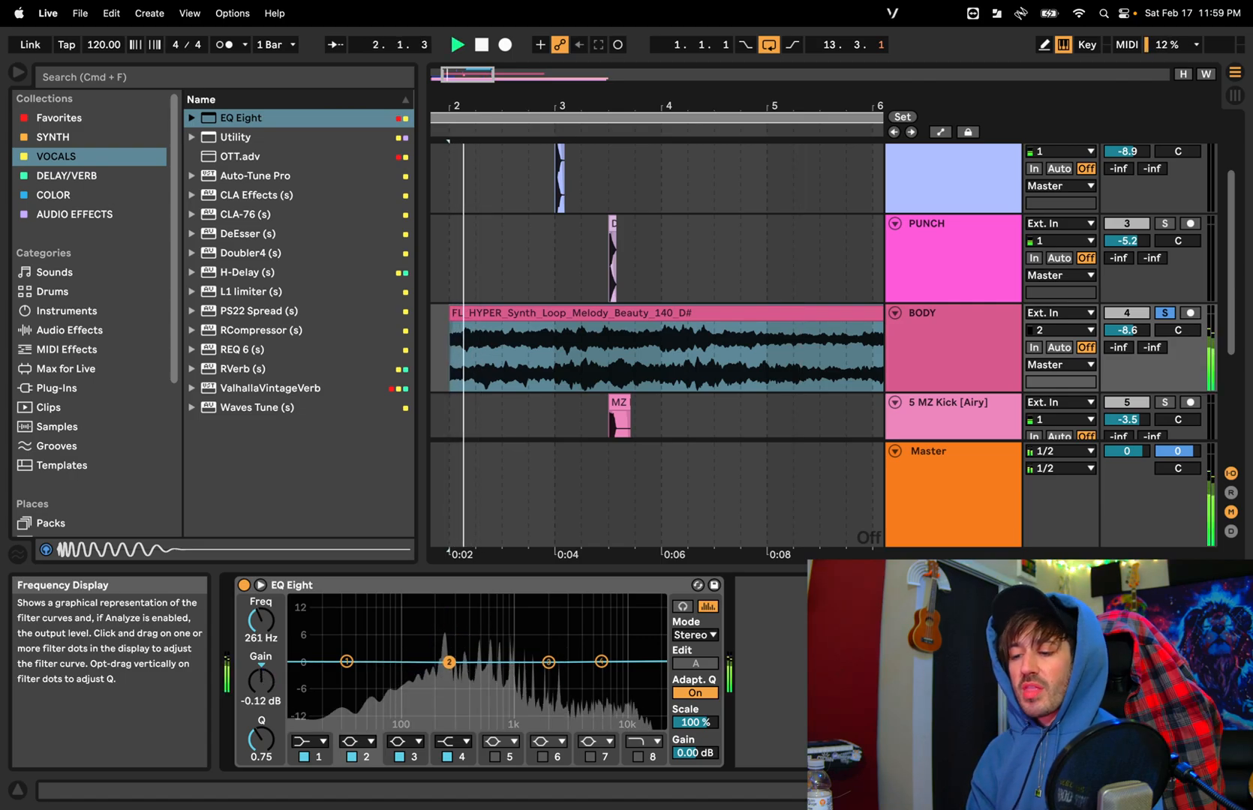
left_click_drag(449, 662, 447, 609)
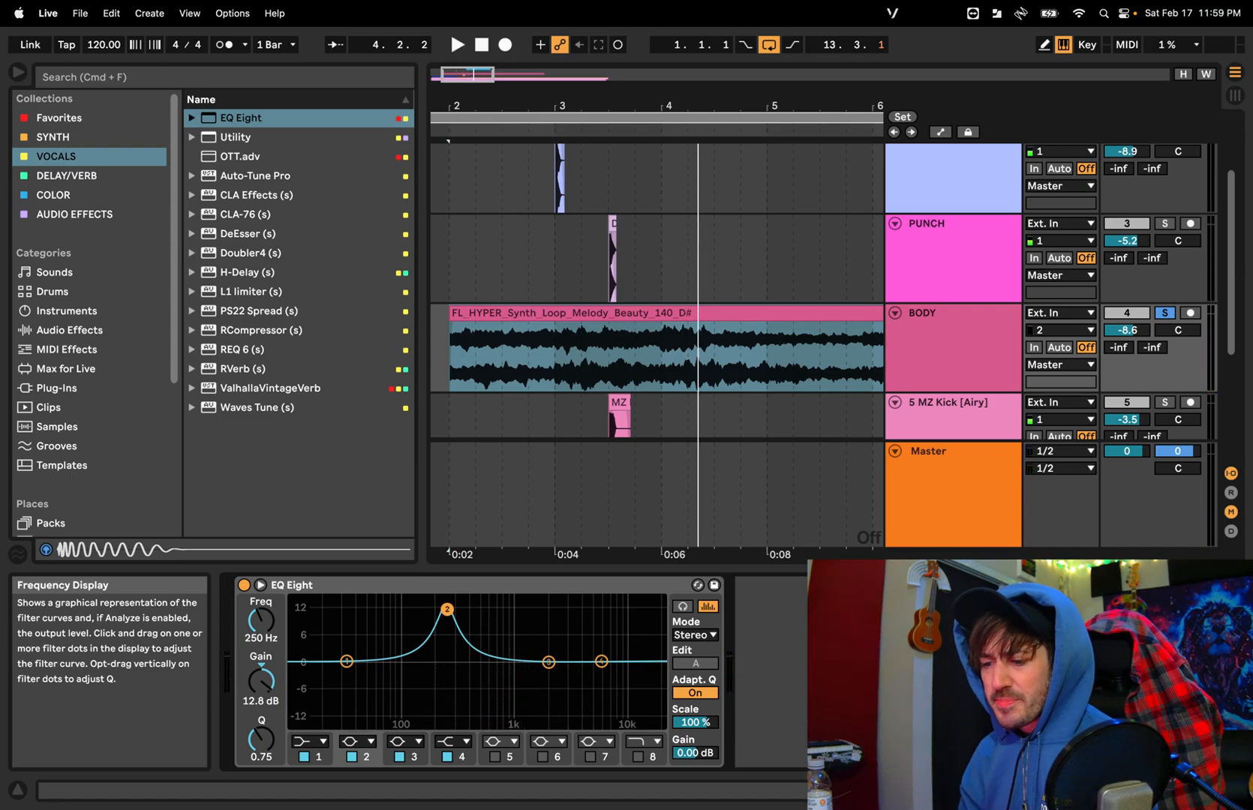
Flatten band 2, boost band 3 to 9.55 dB at 1.04 kHz, and audition the BODY clip
left_click_drag(446, 610, 442, 657)
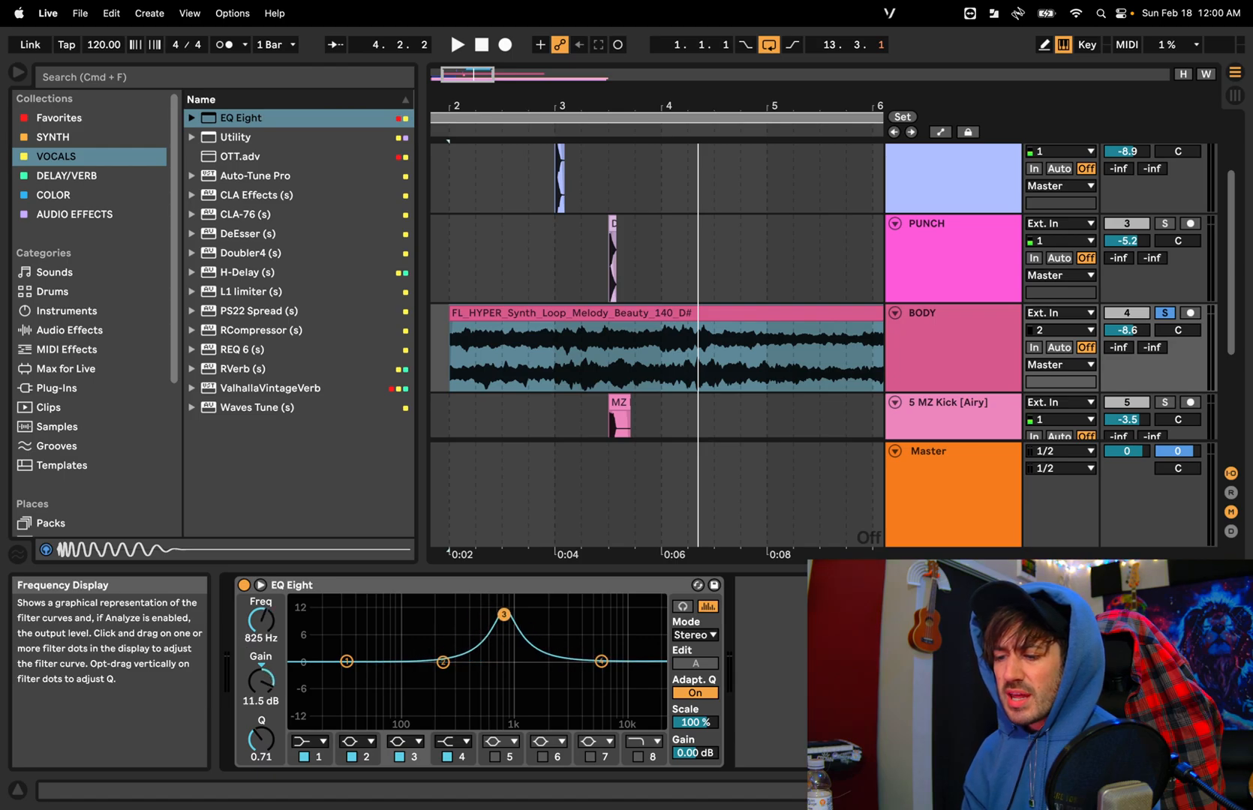
key("space")
left_click_drag(484, 614, 514, 623)
key("space")
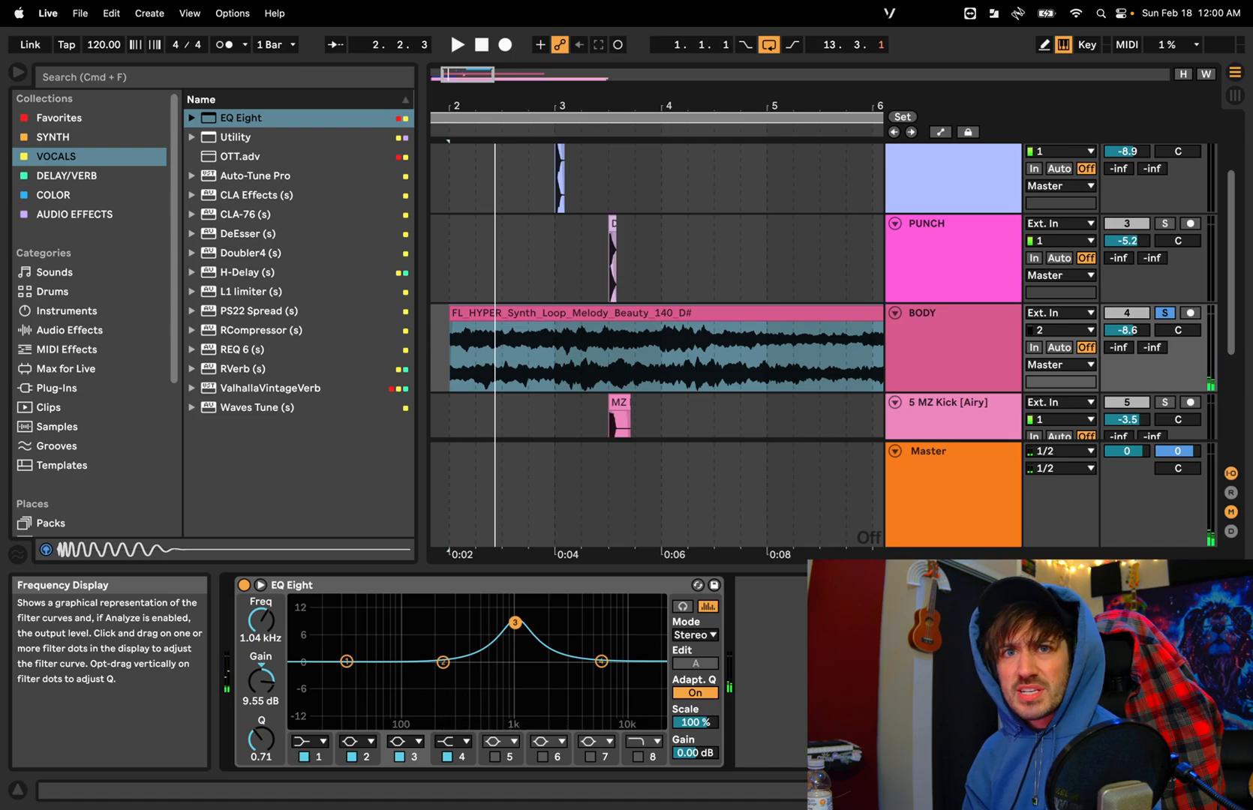
key("space")
key("space")
Compare band 3 flattened to -0.12 dB at 1.02 kHz with the band boosted again, and consult the frequency chart in Preview
left_click_drag(515, 623, 514, 662)
key("space")
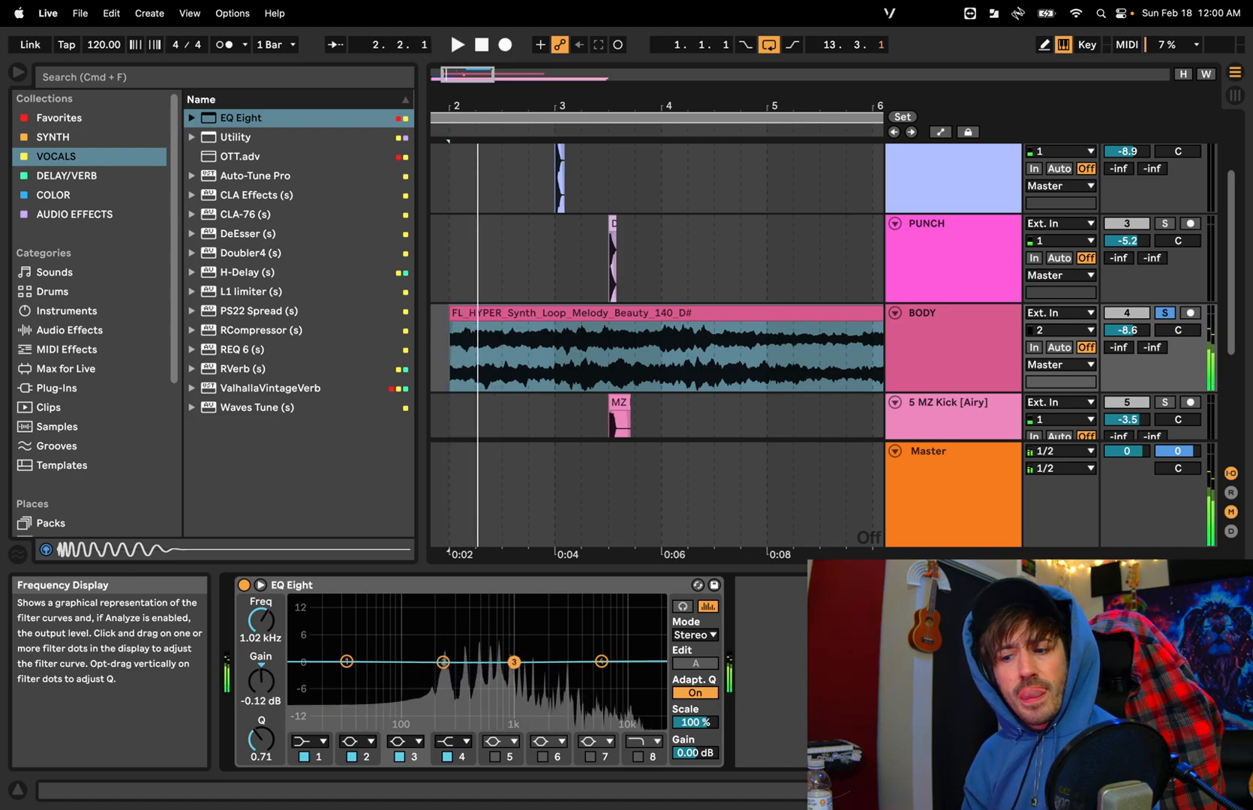
left_click_drag(514, 663, 515, 622)
key("space")
key("ctrl+Right")
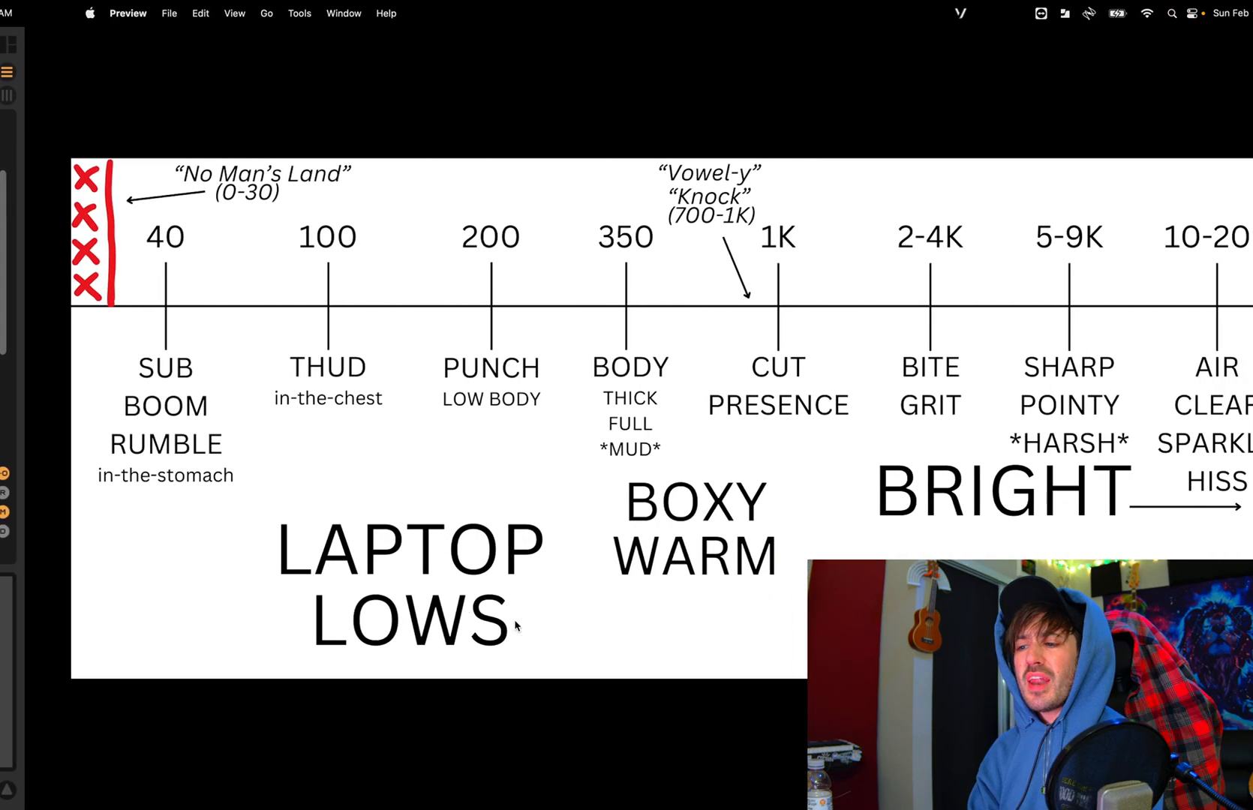
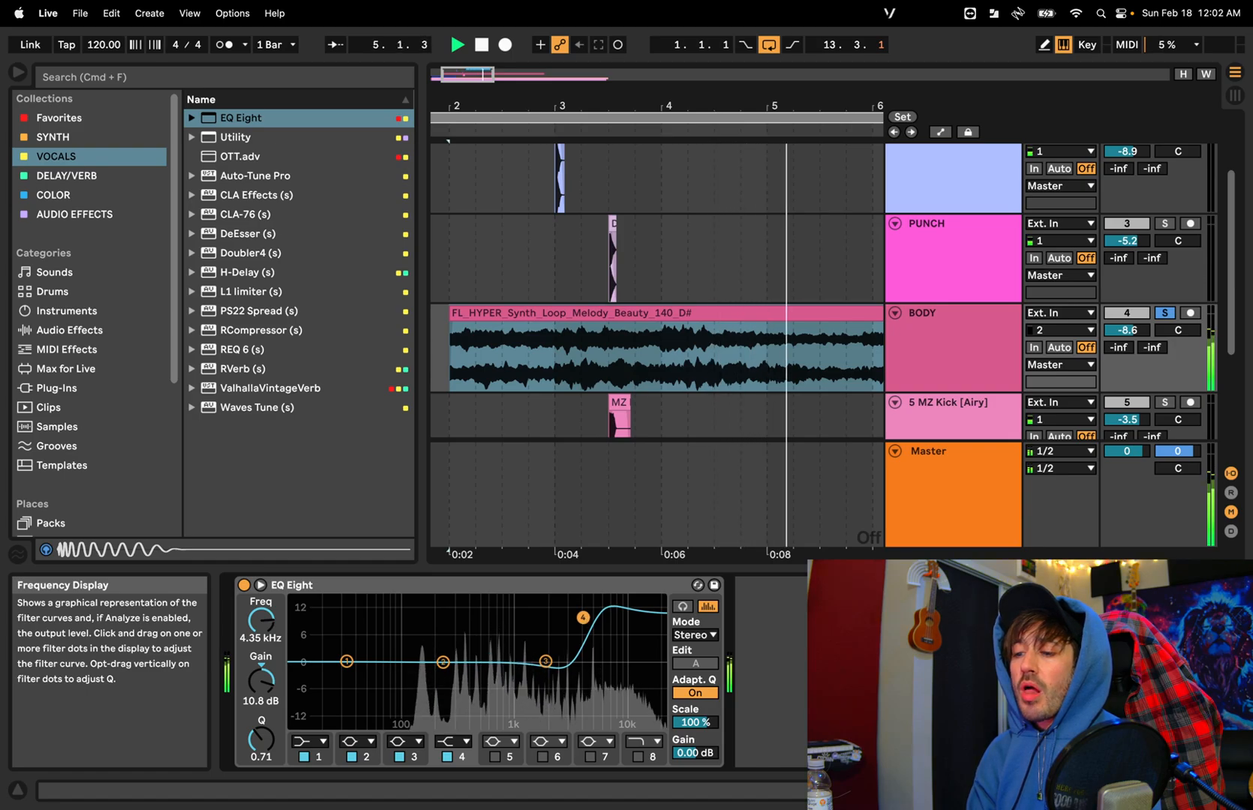
Switch to Preview, outline the HISS label on the frequency chart, and return to the Live arrangement
key("ctrl+Right")
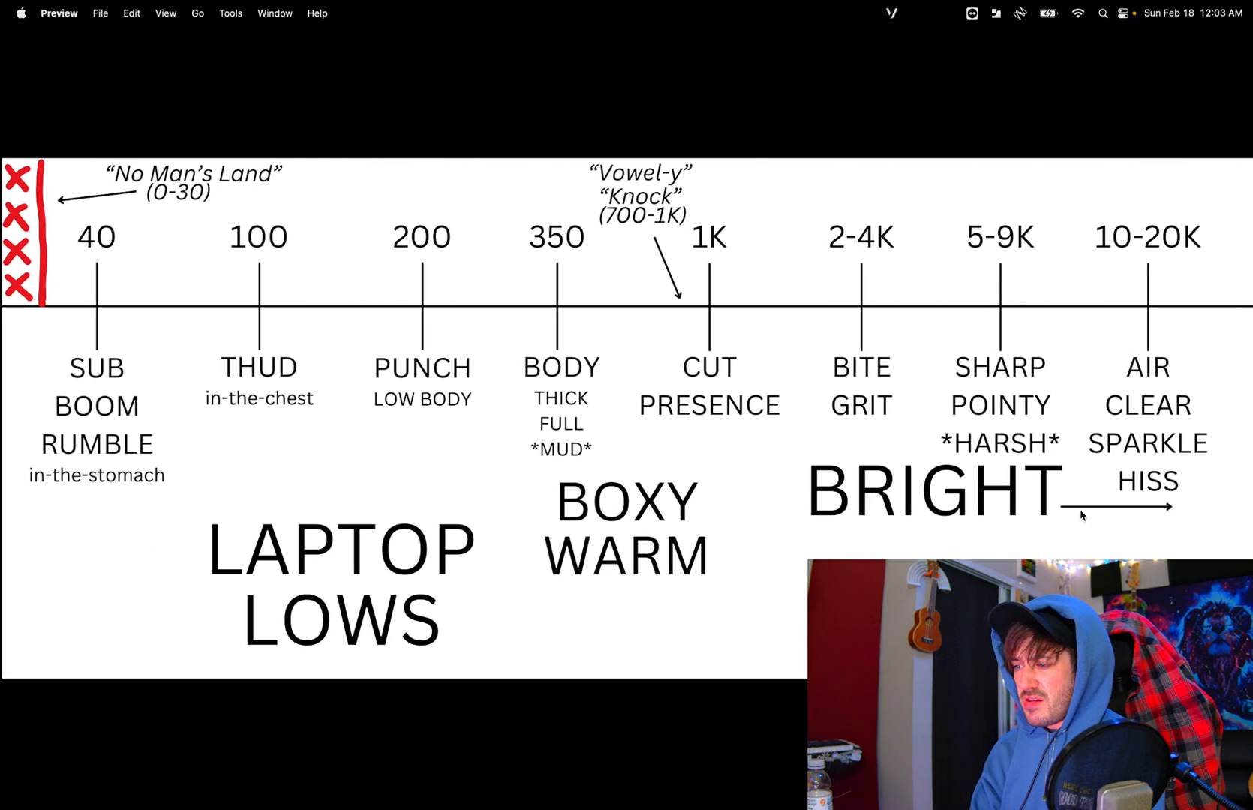
left_click_drag(1118, 468, 1192, 497)
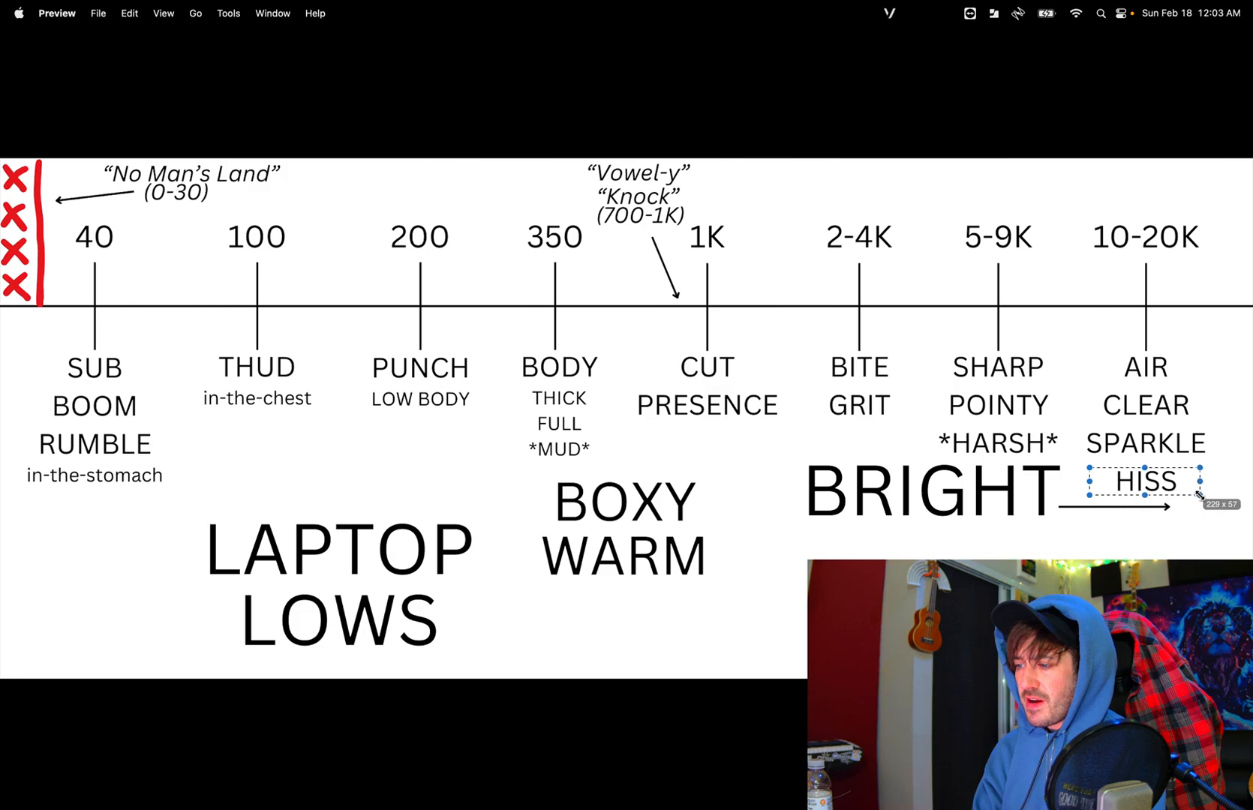
key("ctrl+Left")
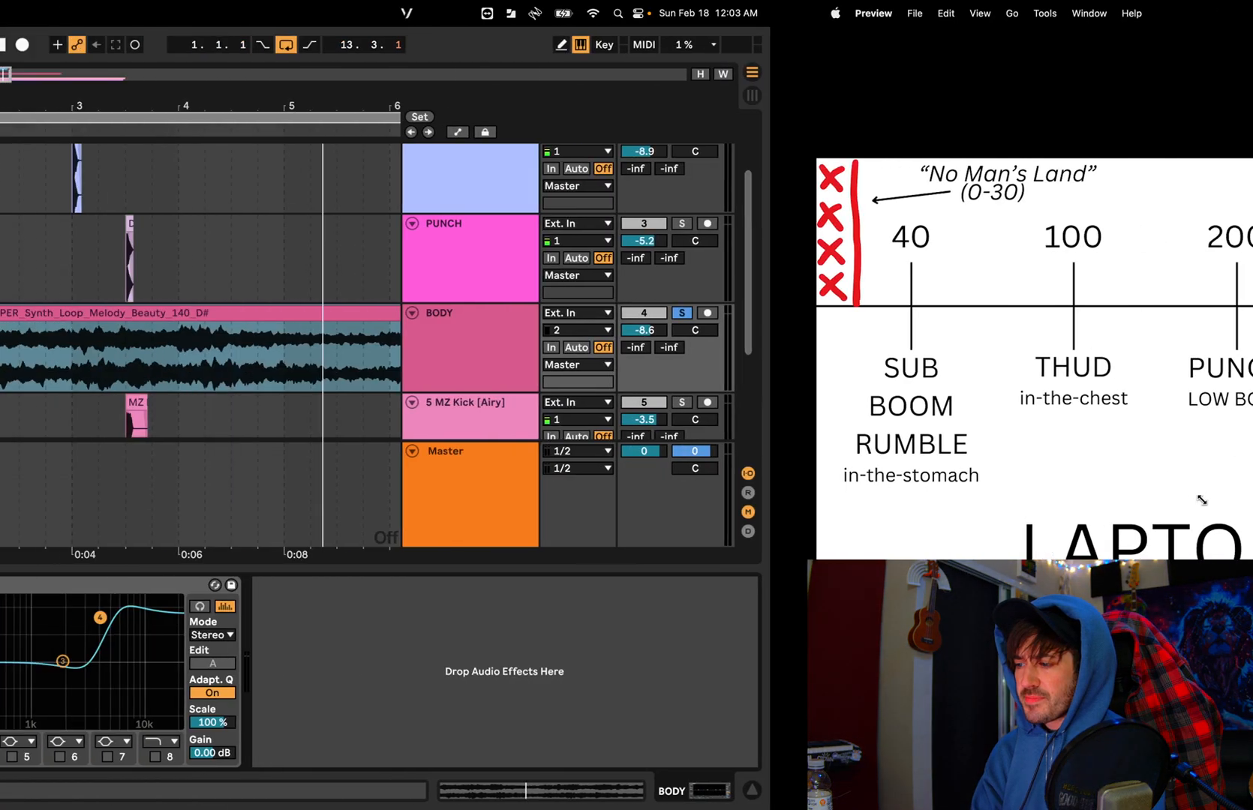
Compare the BODY clip with EQ Eight's high-shelf boost bypassed and active
key("space")
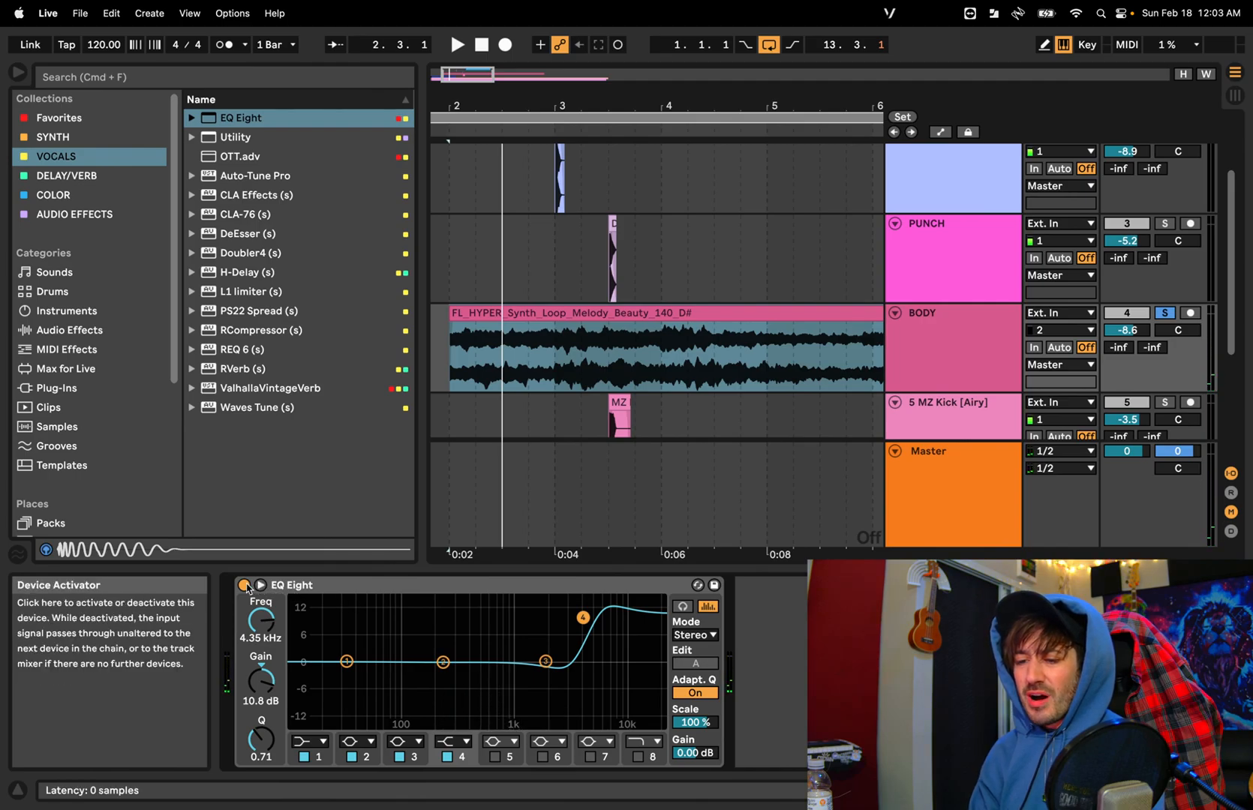
left_click(244, 585)
key("space")
key("space")
key("space")
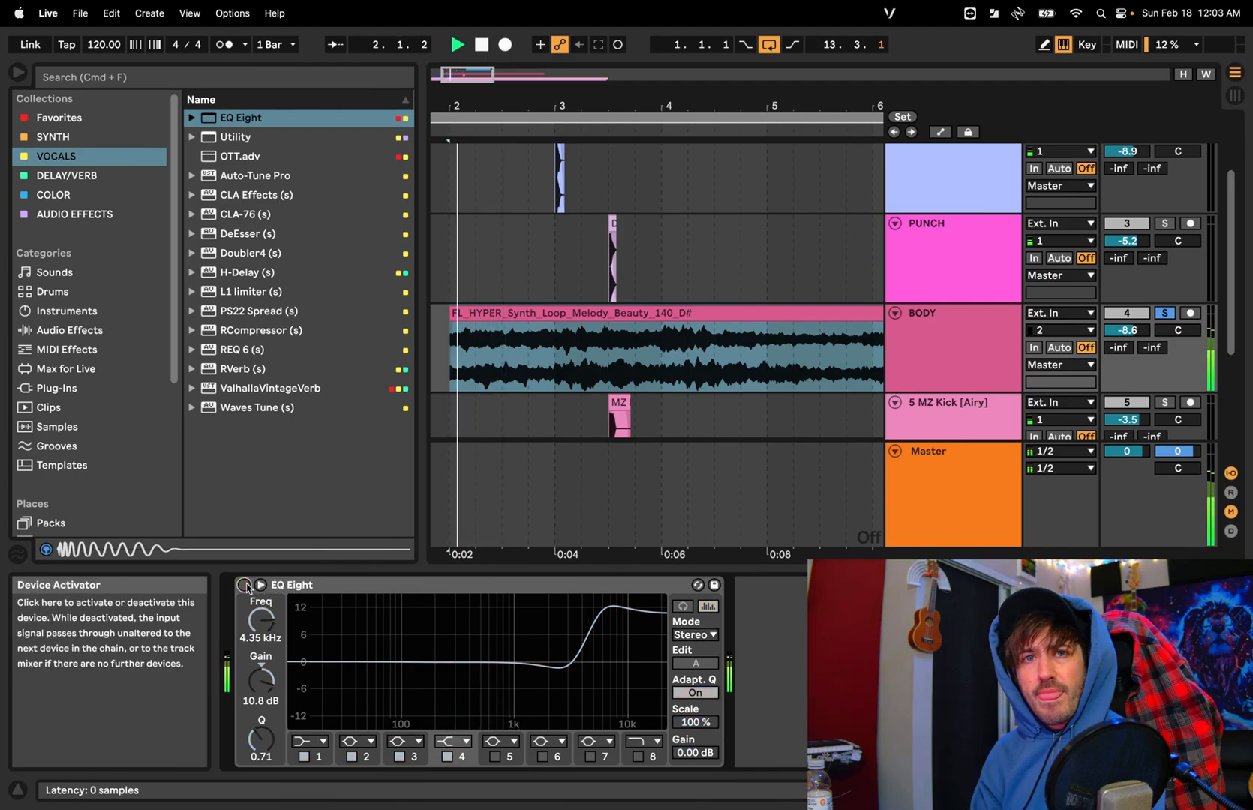
key("space")
left_click(245, 585)
key("space")
key("space")
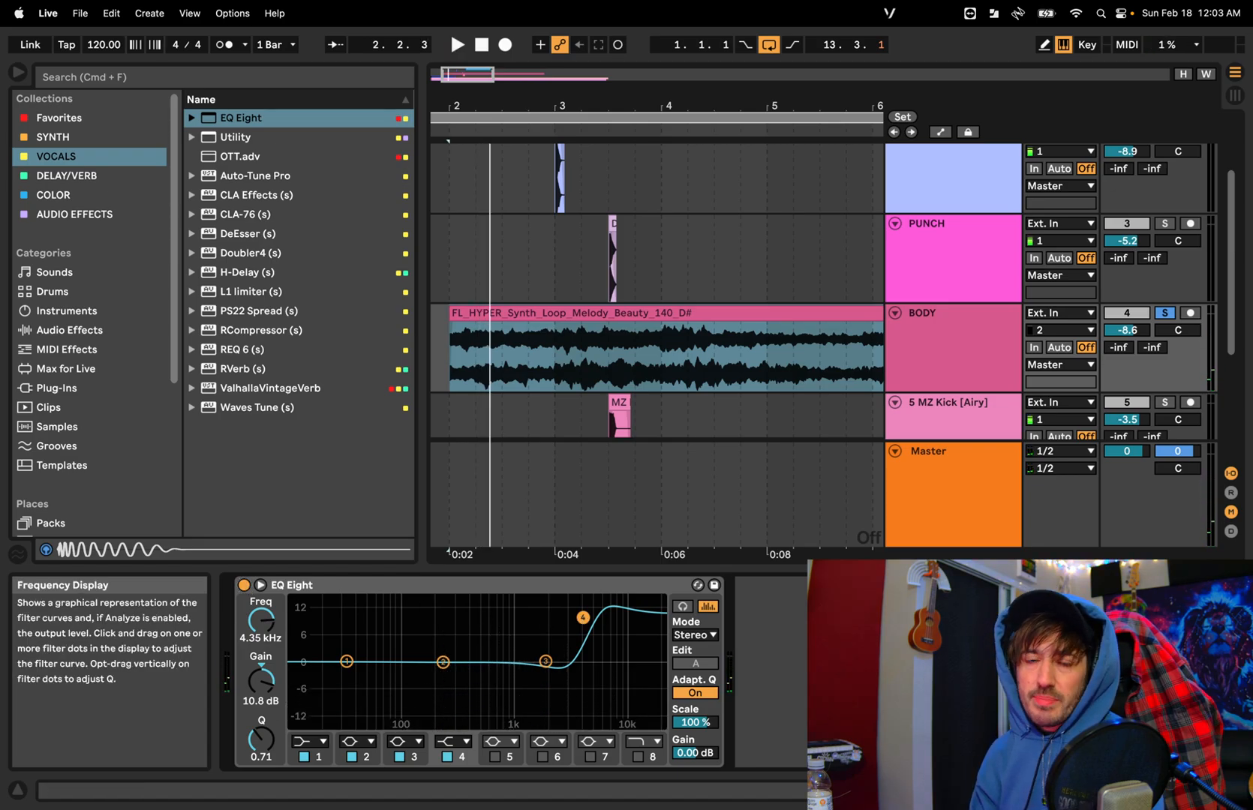
Reduce band 4 to a 4.59 dB boost at 5.74 kHz and audition the BODY clip repeatedly
key("space")
left_click_drag(572, 634, 595, 644)
key("space")
key("space")
key("space")
key("space")
key("space")
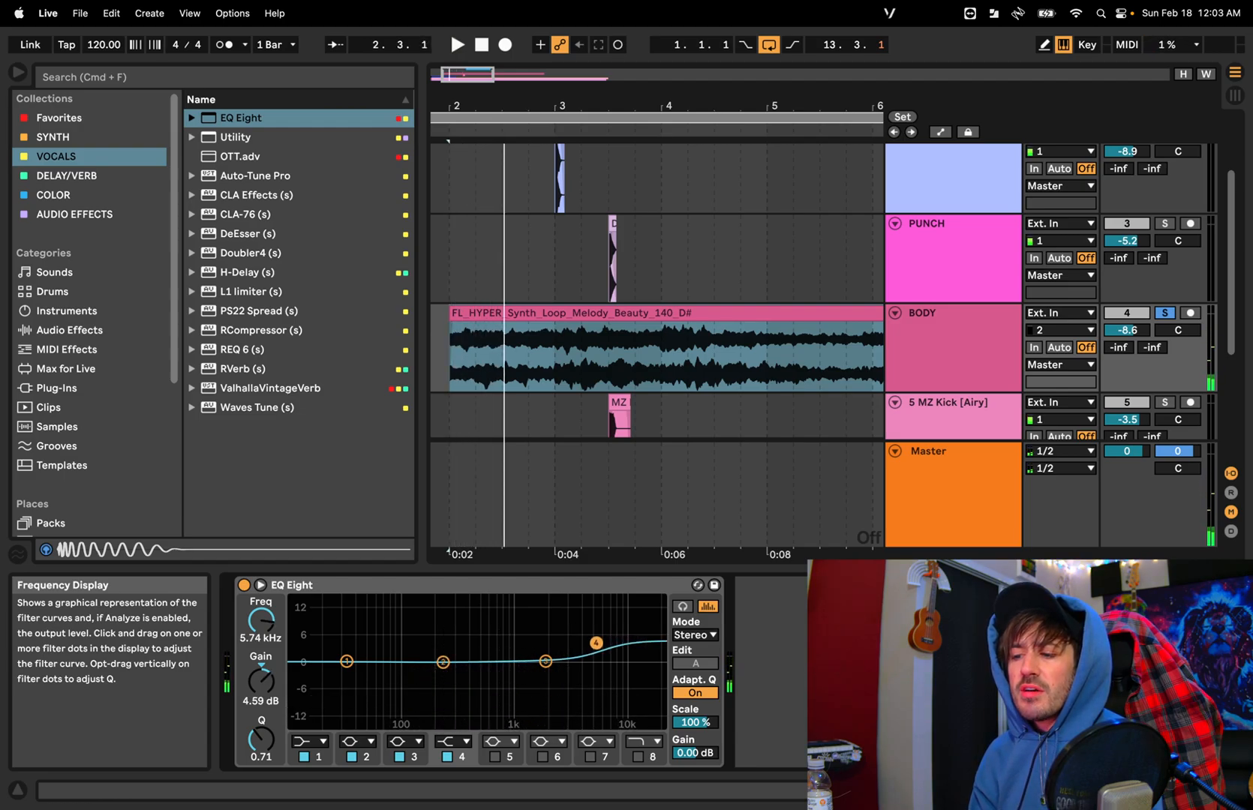
Shift band 4 slightly higher in frequency and boost band 2 to 9.79 dB at 267 Hz while playing the BODY clip
key("space")
left_click_drag(595, 642, 605, 641)
key("space")
left_click_drag(443, 661, 453, 622)
key("space")
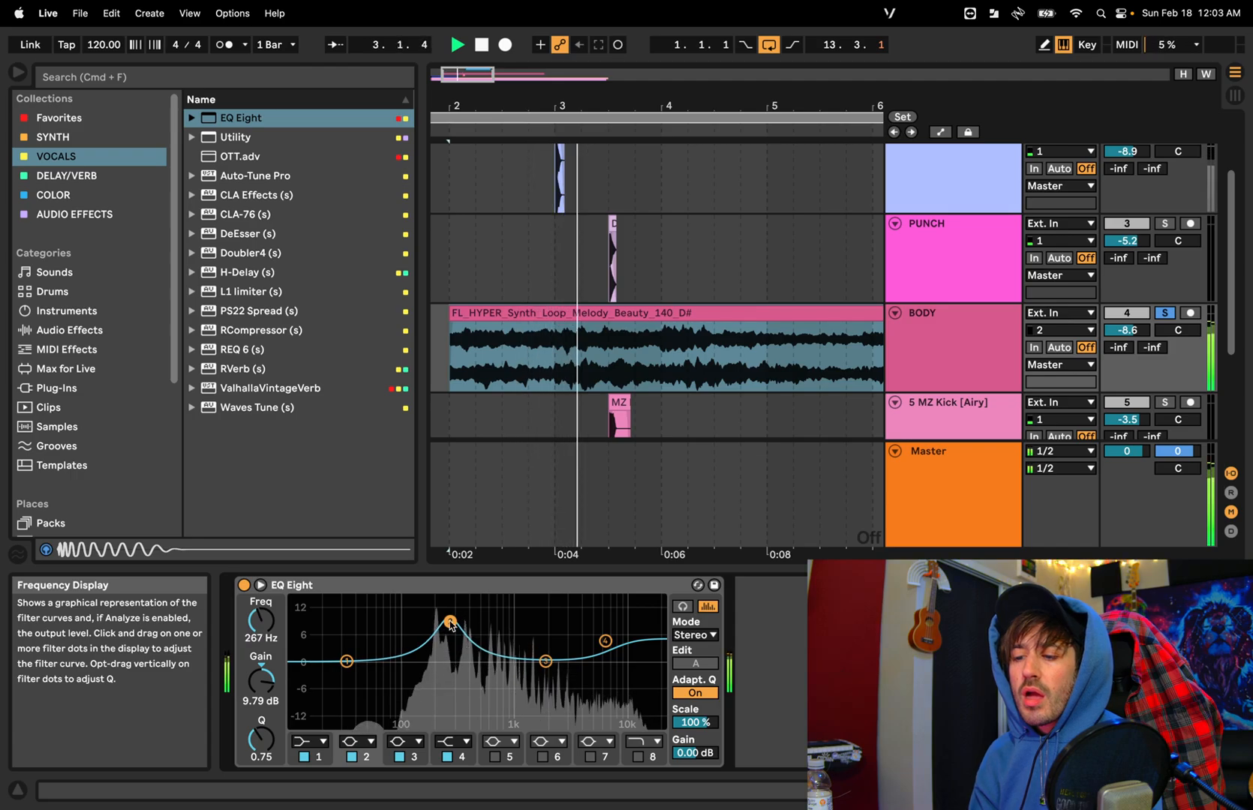
Change band 1 to the steepest low-cut filter and move its cutoff to 72.6 Hz
left_click(319, 741)
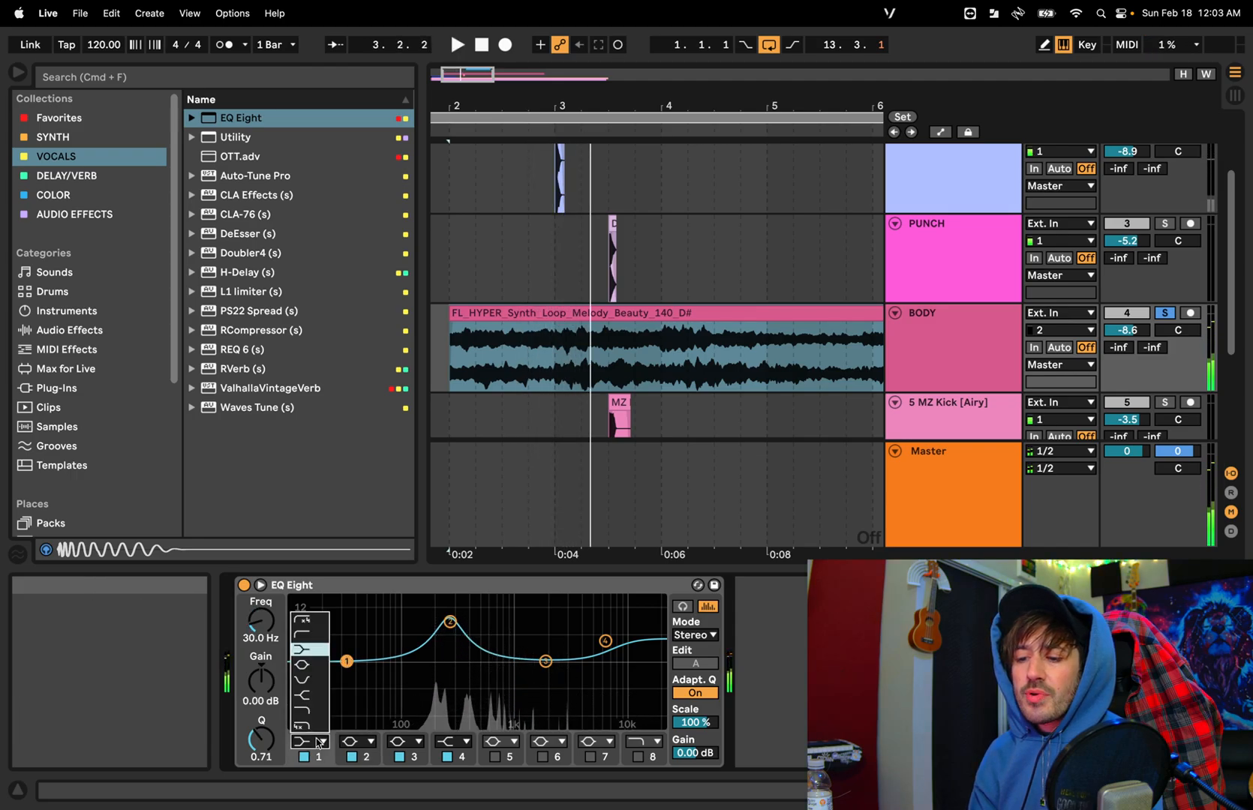
left_click(305, 623)
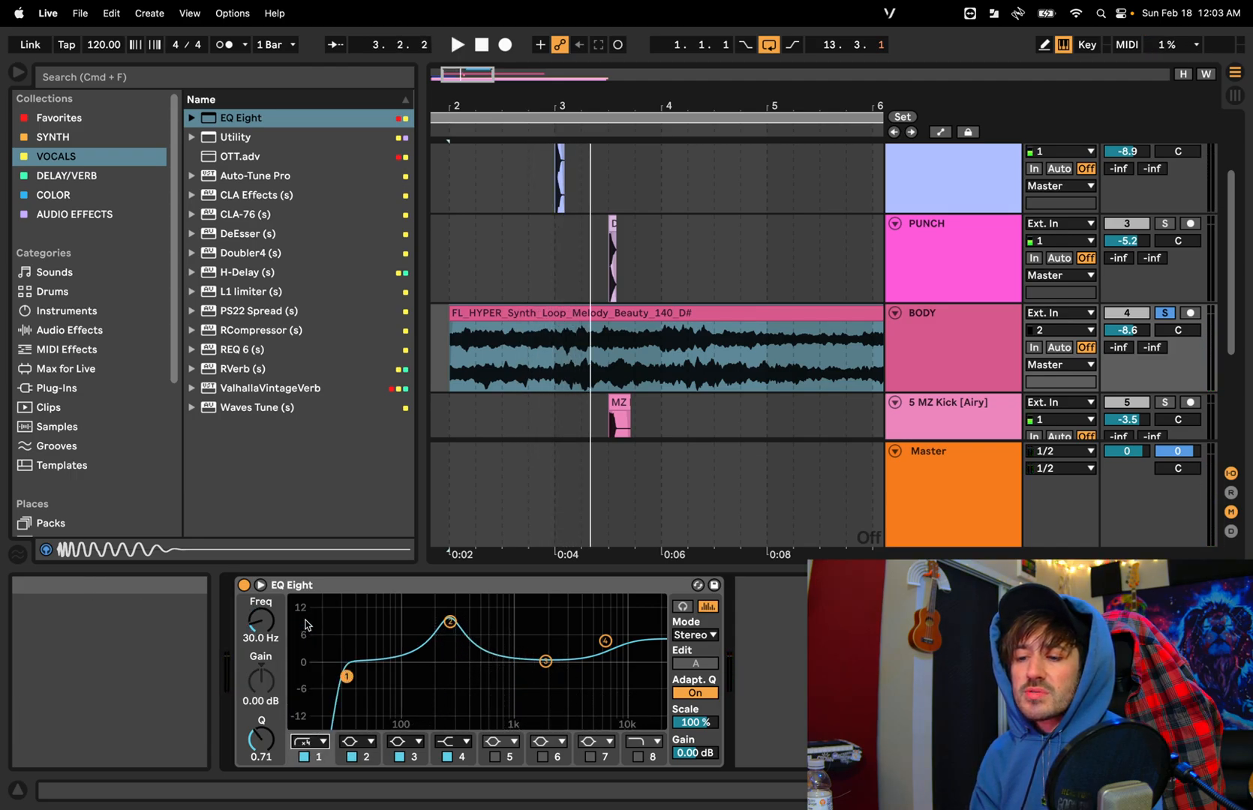
key("space")
key("space")
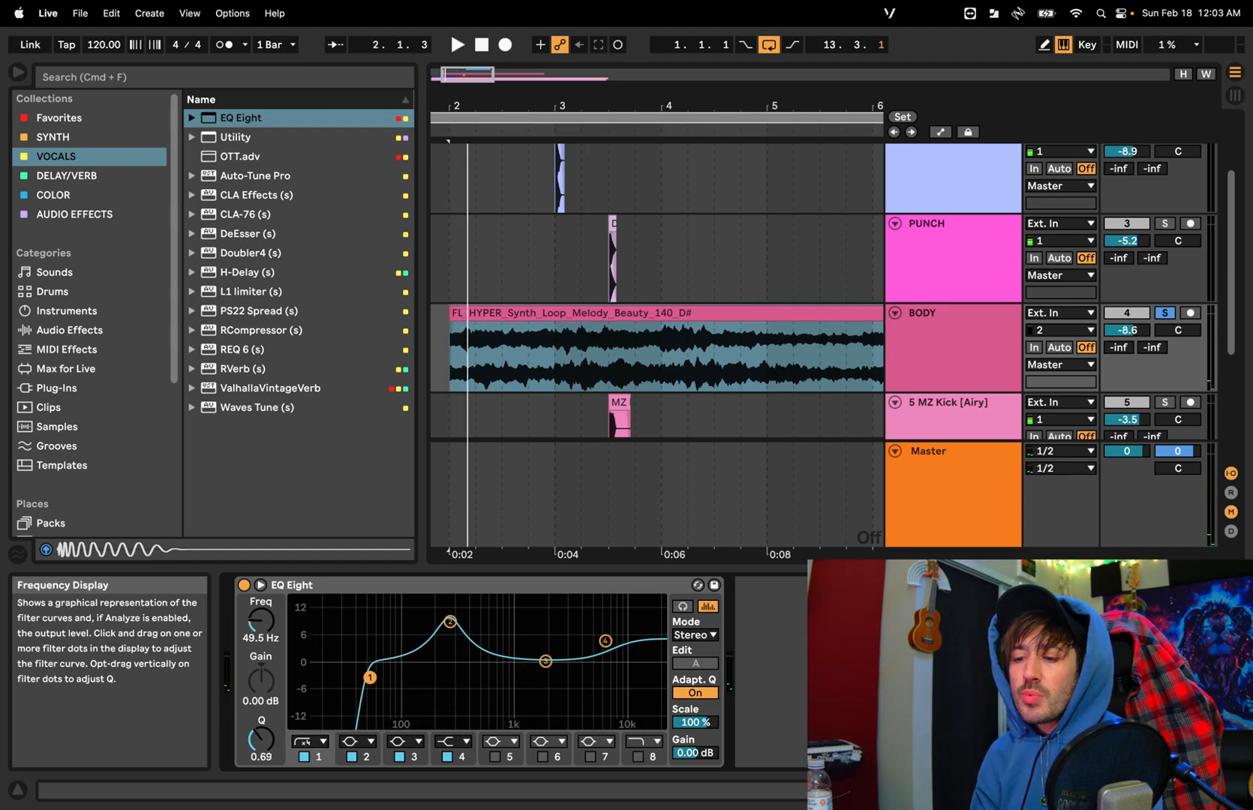
left_click_drag(395, 682, 387, 679)
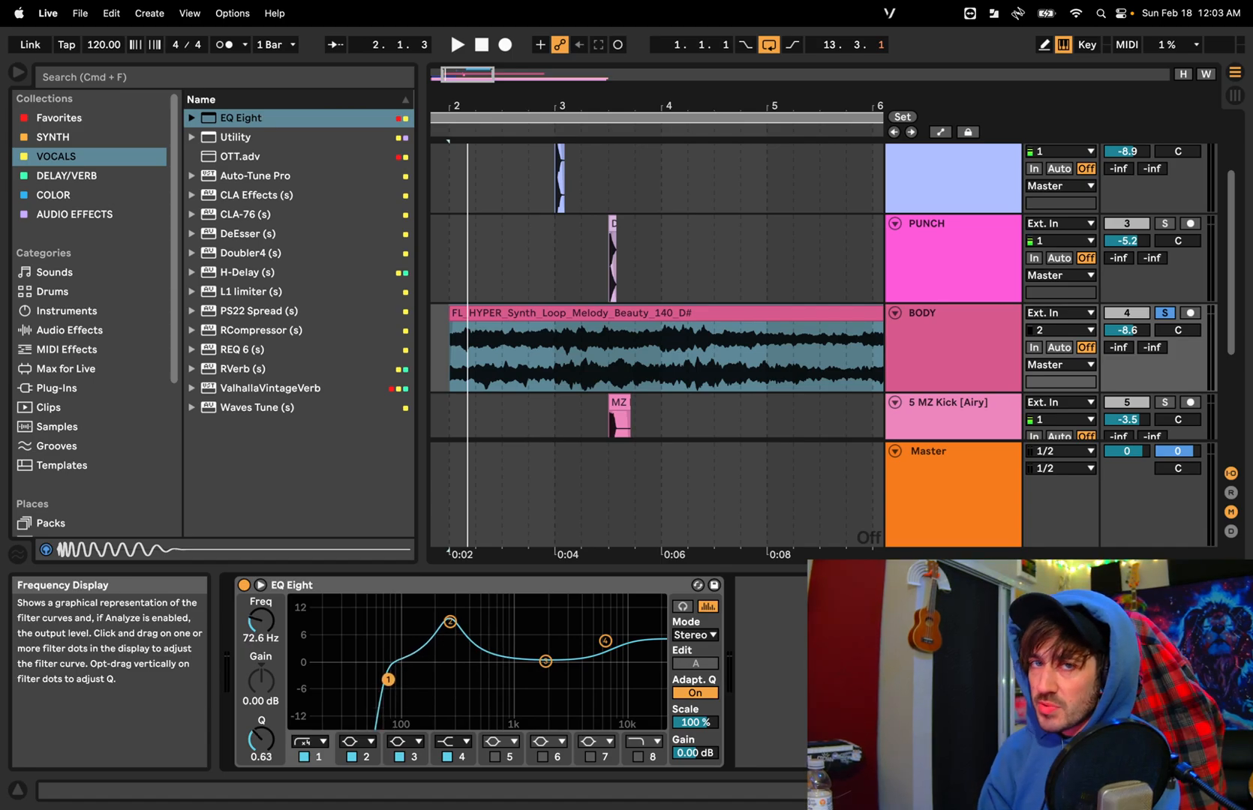
Raise band 1's low cut to 102 Hz and compare the playing BODY clip with EQ Eight bypassed and active
key("space")
left_click_drag(300, 676, 404, 682)
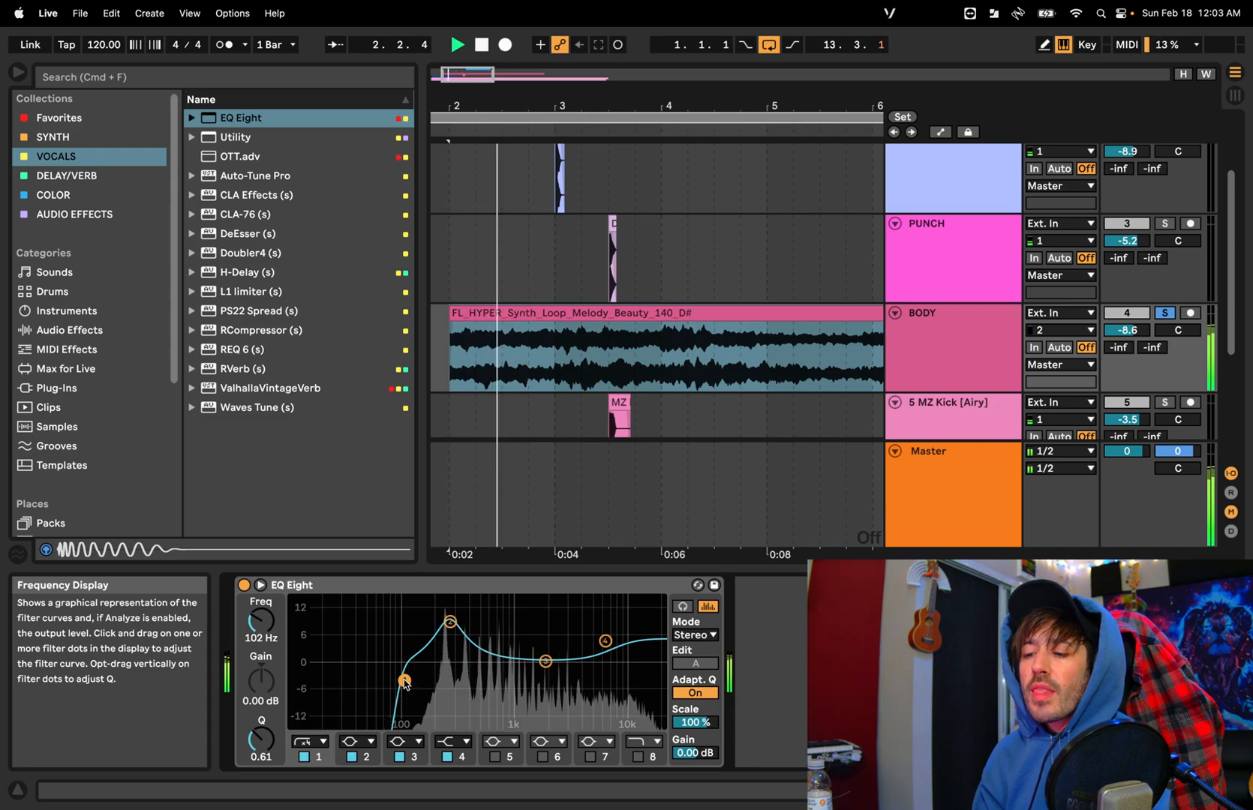
left_click(244, 585)
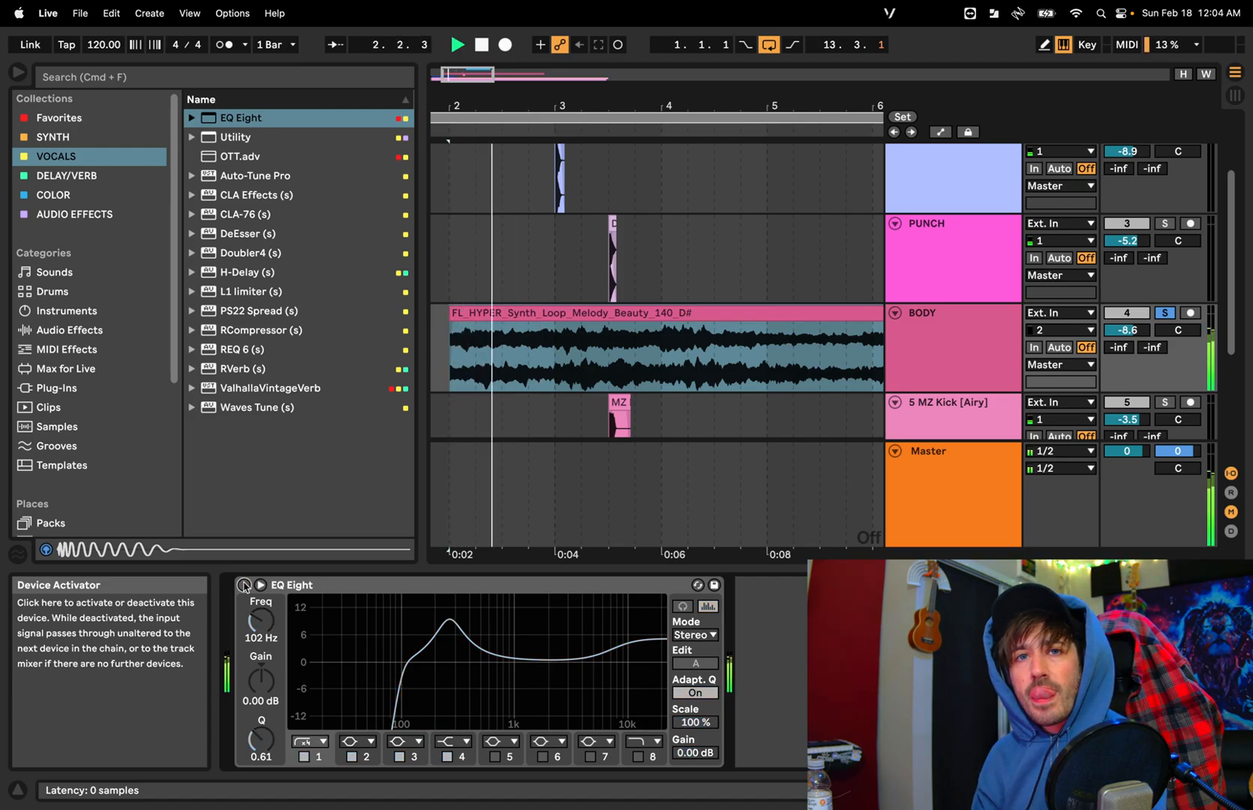
left_click(244, 585)
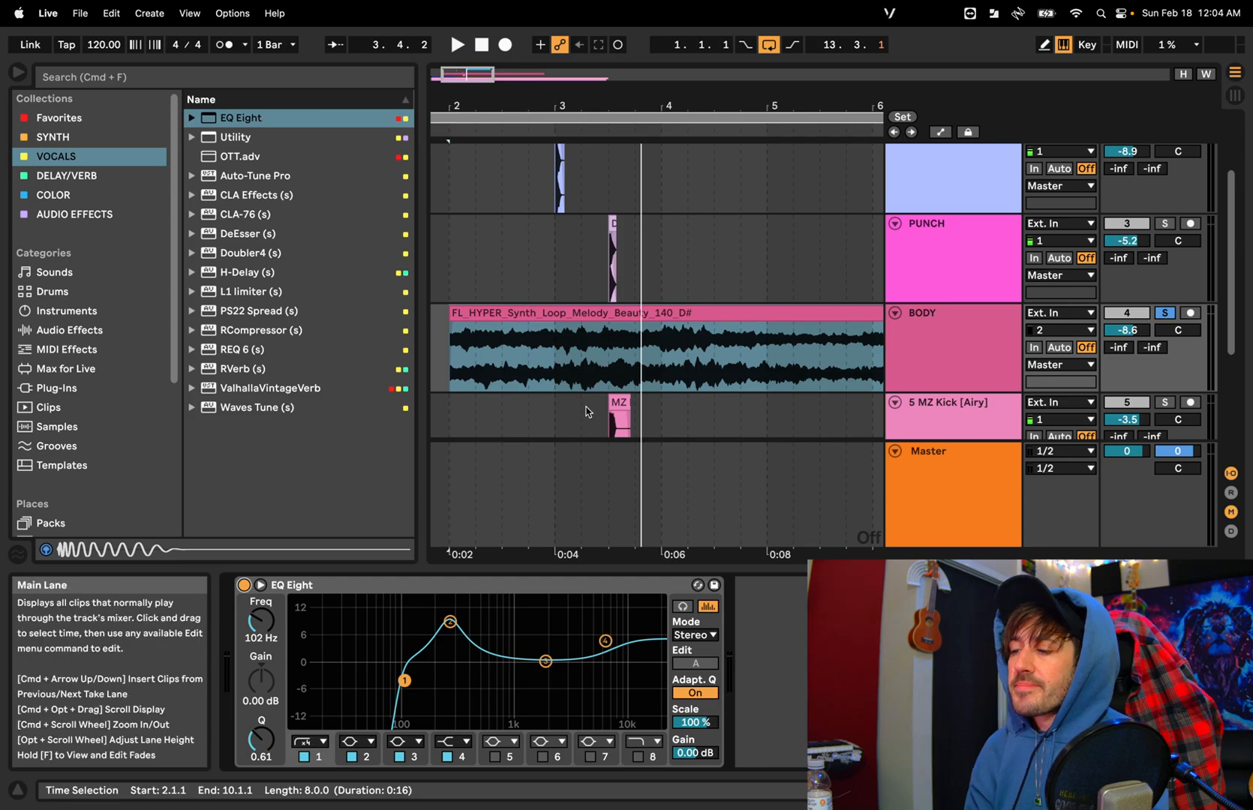
Audition the kick clip on the 5 MZ Kick [Airy] track in solo, and consult the frequency chart in Preview
scroll(588, 409, "down", 3)
left_click(615, 345)
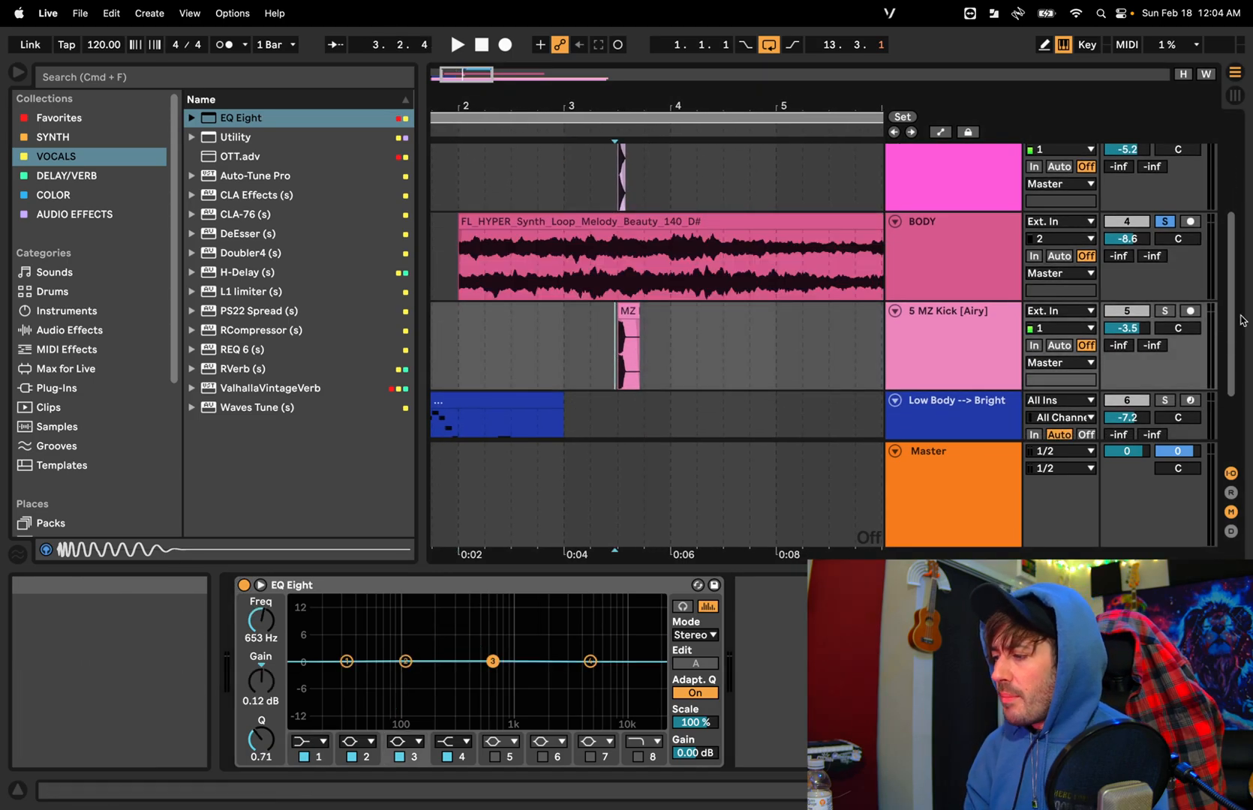
key("space")
left_click(629, 310)
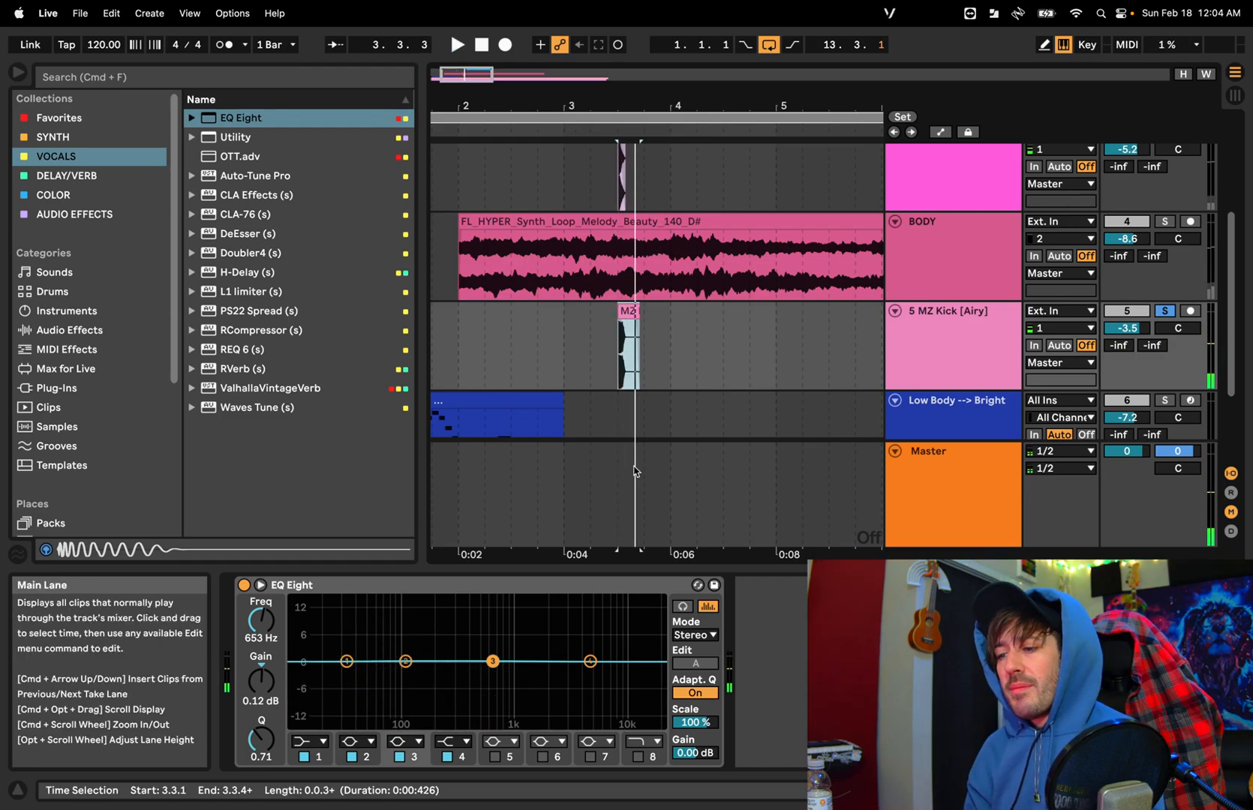
key("ctrl+Right")
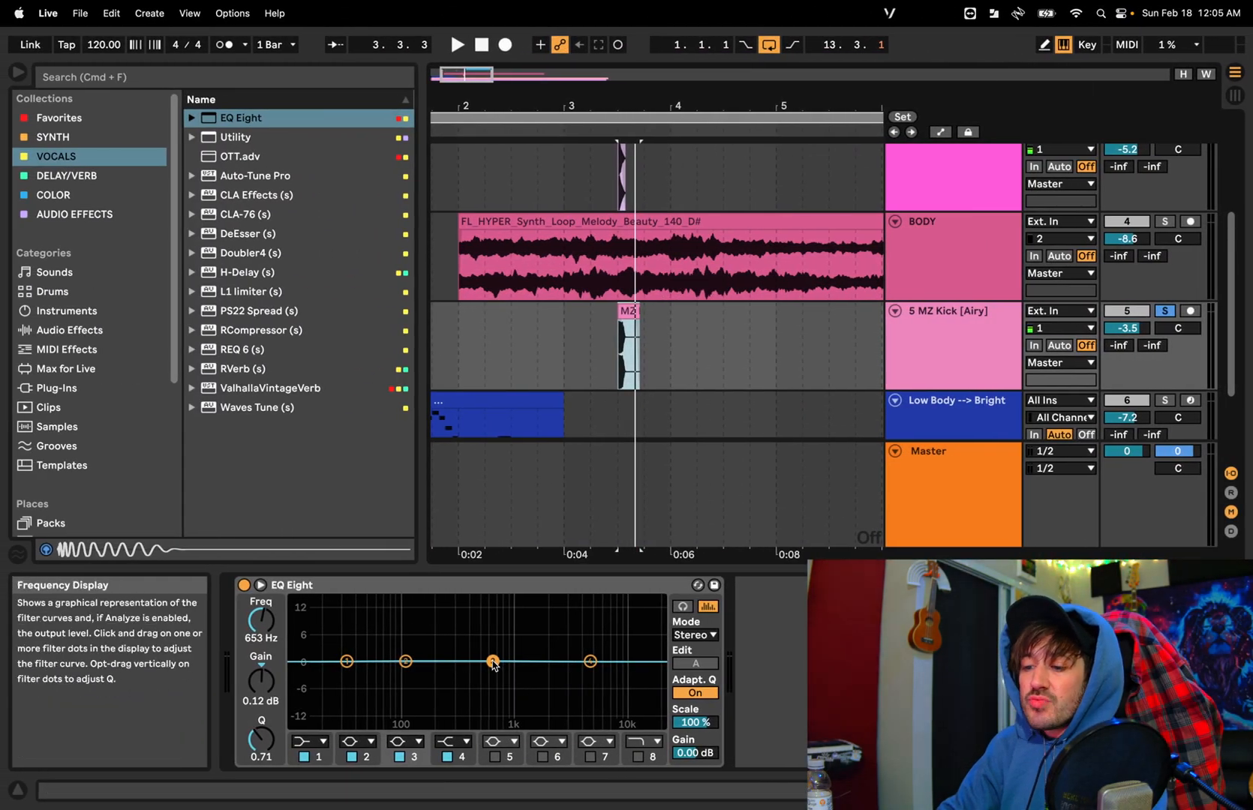
Boost band 3 on the kick track to 14.5 dB at 726 Hz and audition the kick repeatedly
mouse_move(493, 664)
left_mouse_down()
mouse_move(498, 626)
mouse_move(510, 658)
left_mouse_up()
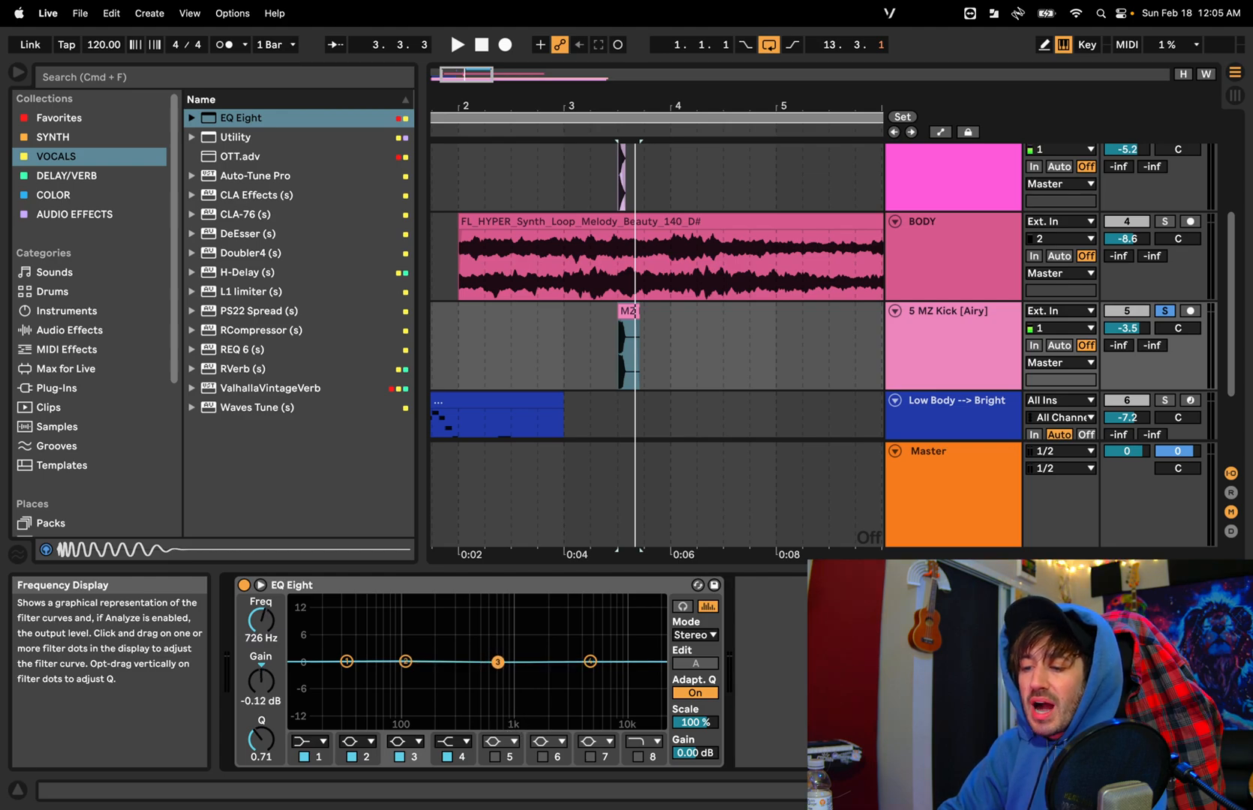
key("space")
left_click_drag(499, 655, 497, 603)
key("space")
key("space")
key("space")
key("space")
key("space")
key("space")
key("space")
key("space")
key("space")
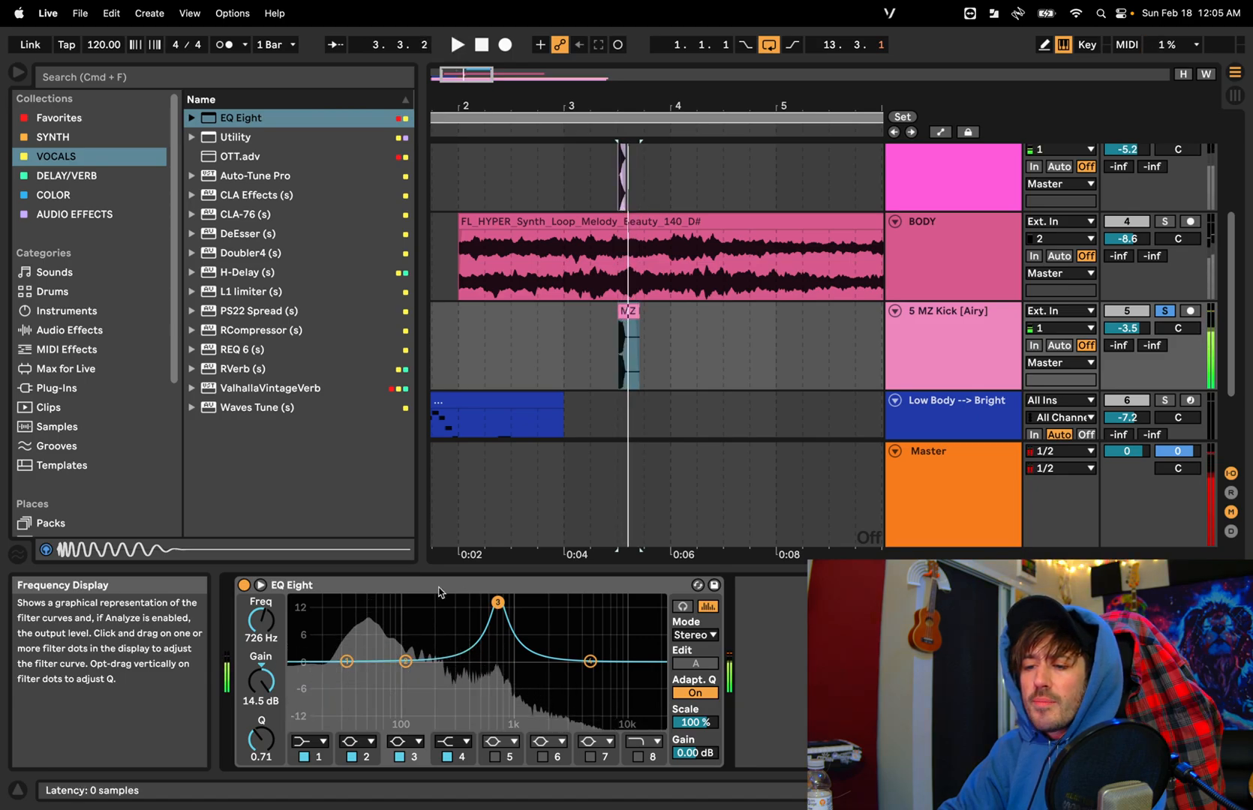
Compare the kick with EQ Eight bypassed and active, and move band 3 to 758 Hz with a 14.0 dB boost
left_click(243, 585)
key("space")
left_click(244, 585)
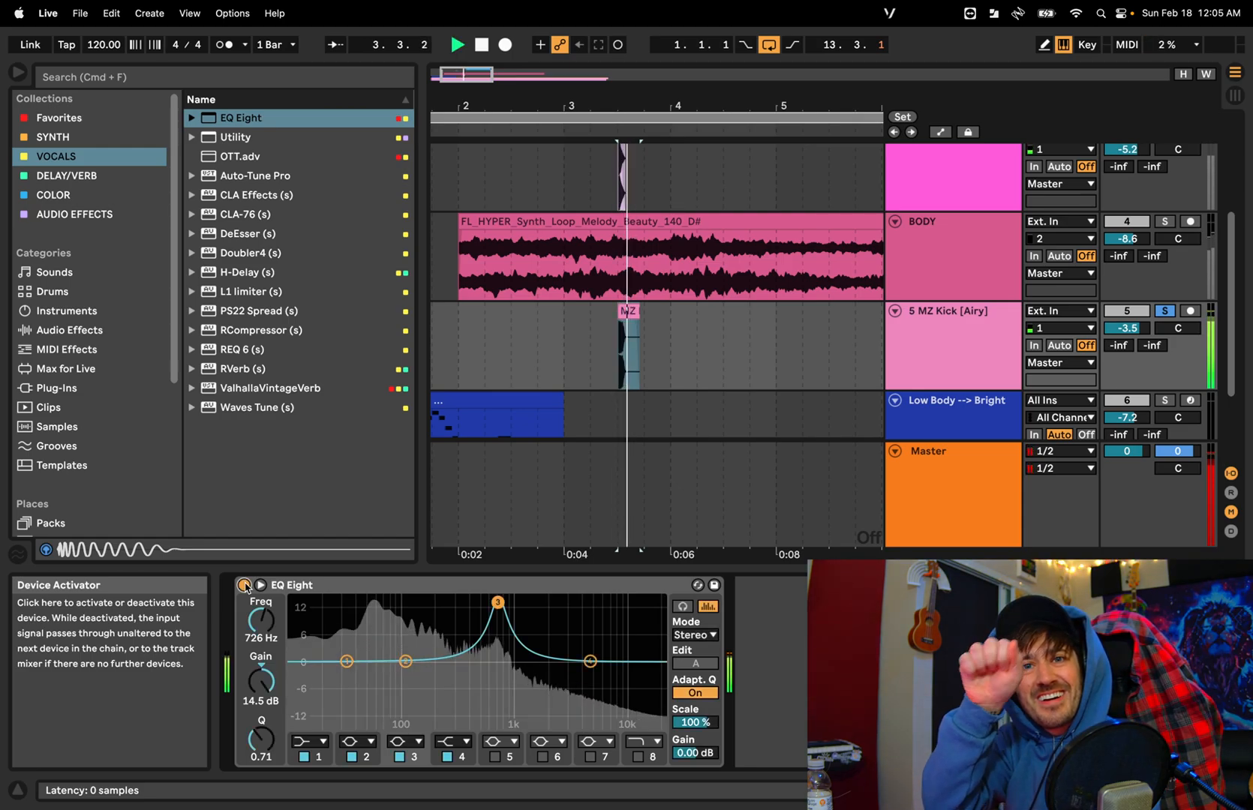
key("space")
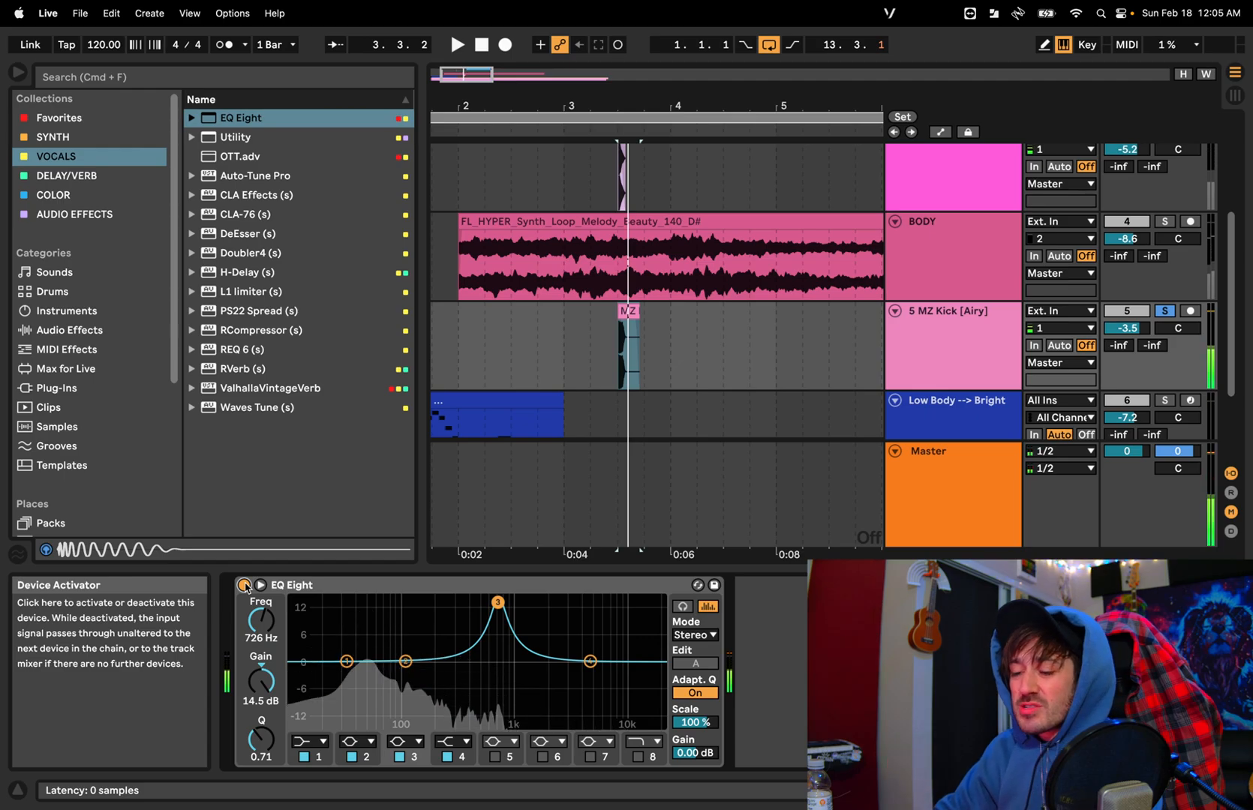
mouse_move(498, 603)
left_mouse_down()
mouse_move(500, 652)
mouse_move(501, 618)
left_mouse_up()
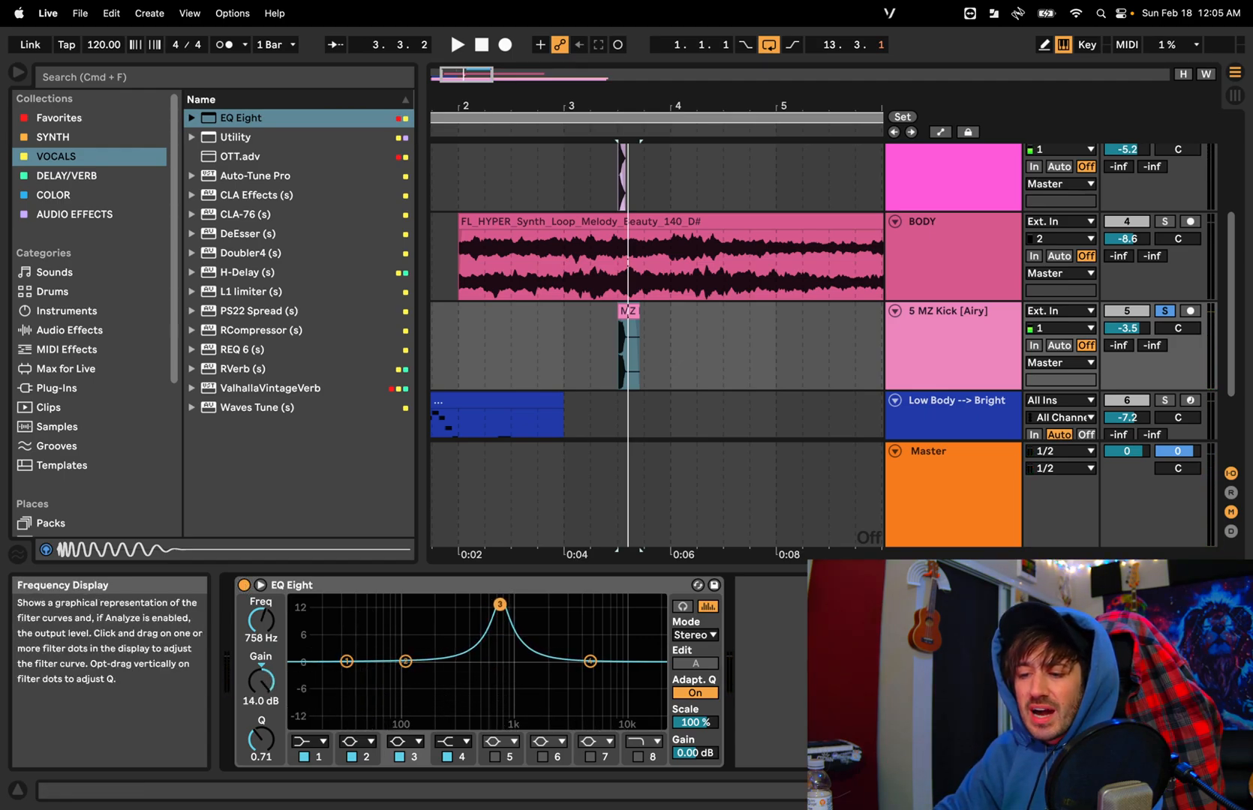
Solo the Low Body --> Bright track and loop the arrangement over its MIDI clip
key("space")
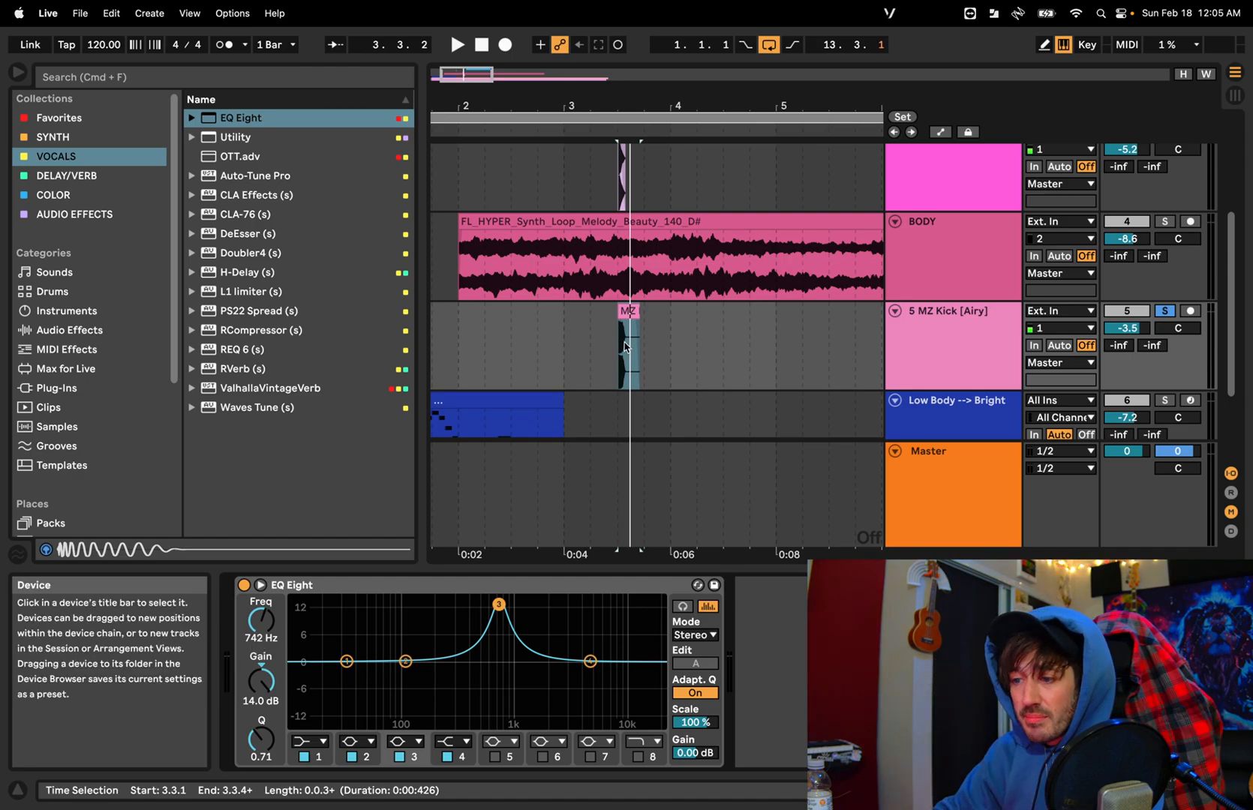
scroll(625, 346, "down", 5)
scroll(625, 346, "left", 2)
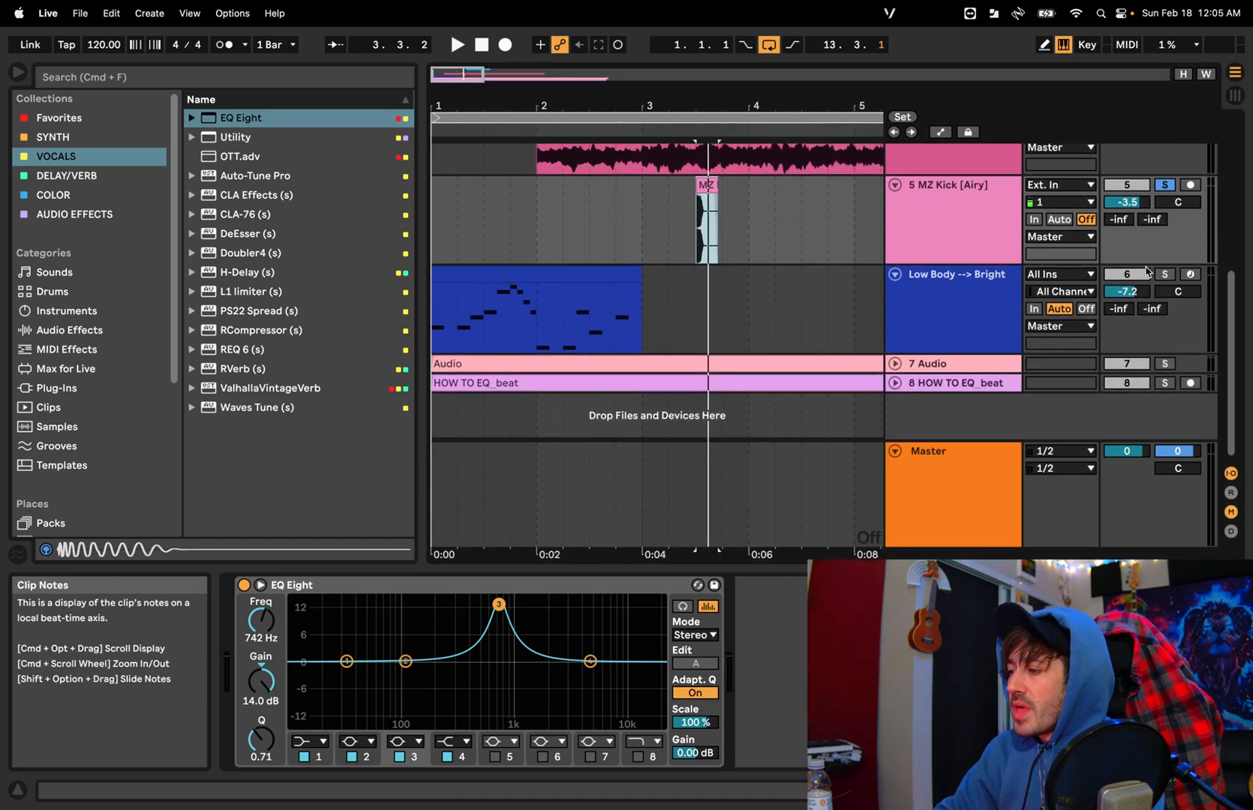
left_click(1165, 274)
left_click(553, 281)
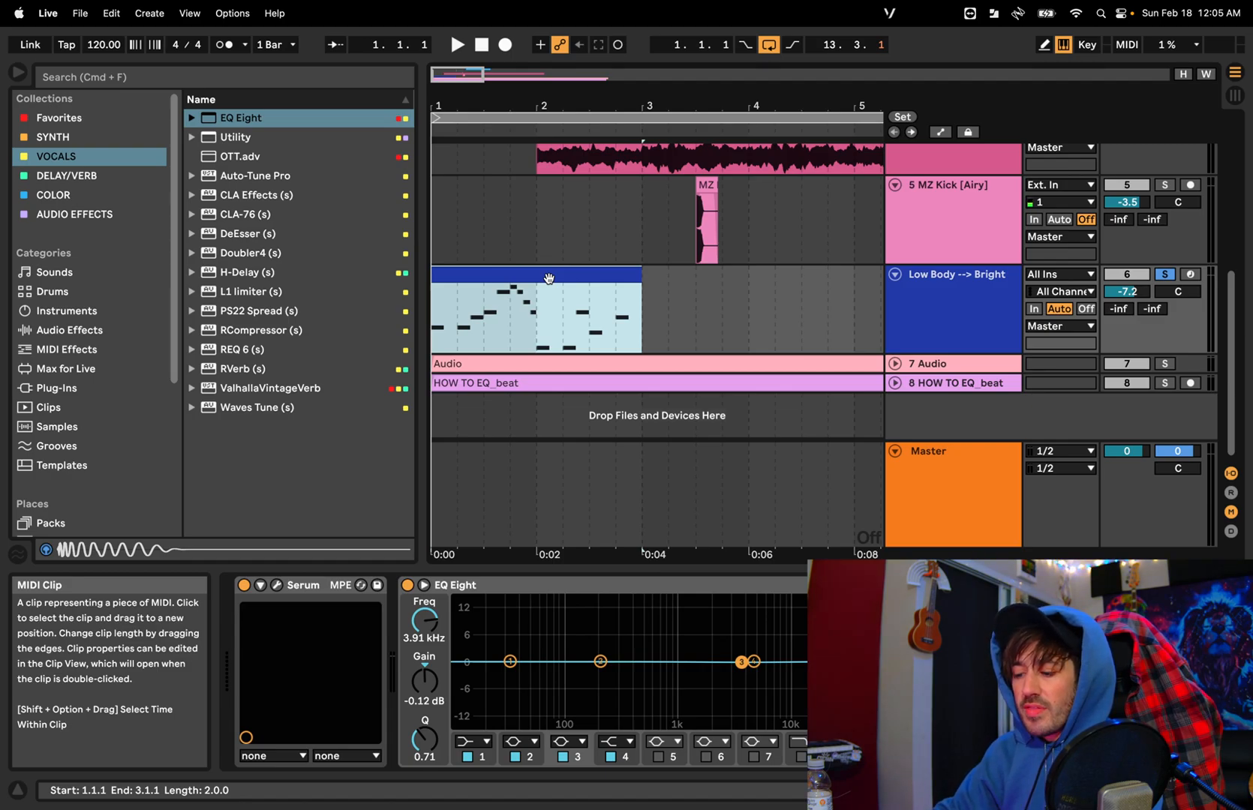
key("super+l")
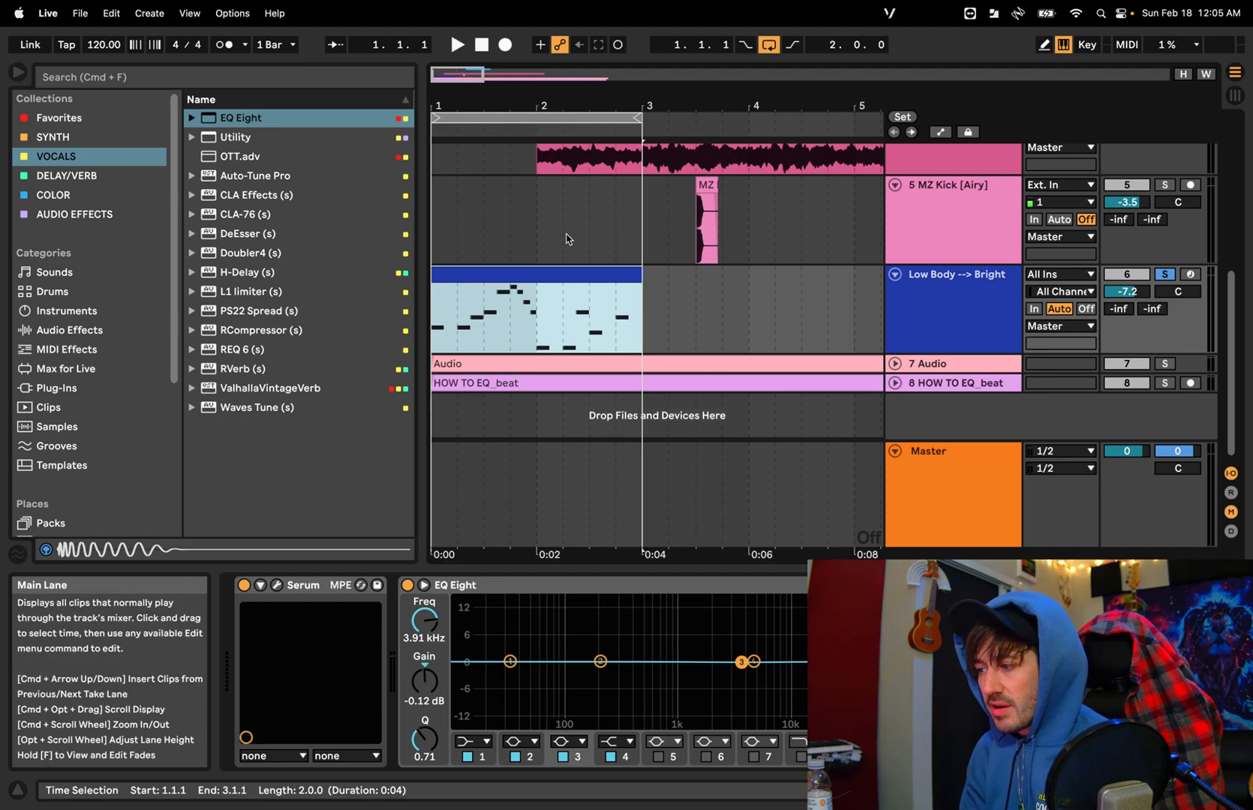
Audition the looped Low Body --> Bright clip and mark the BITE / GRIT label at 2-4K on the frequency chart in Preview
key("space")
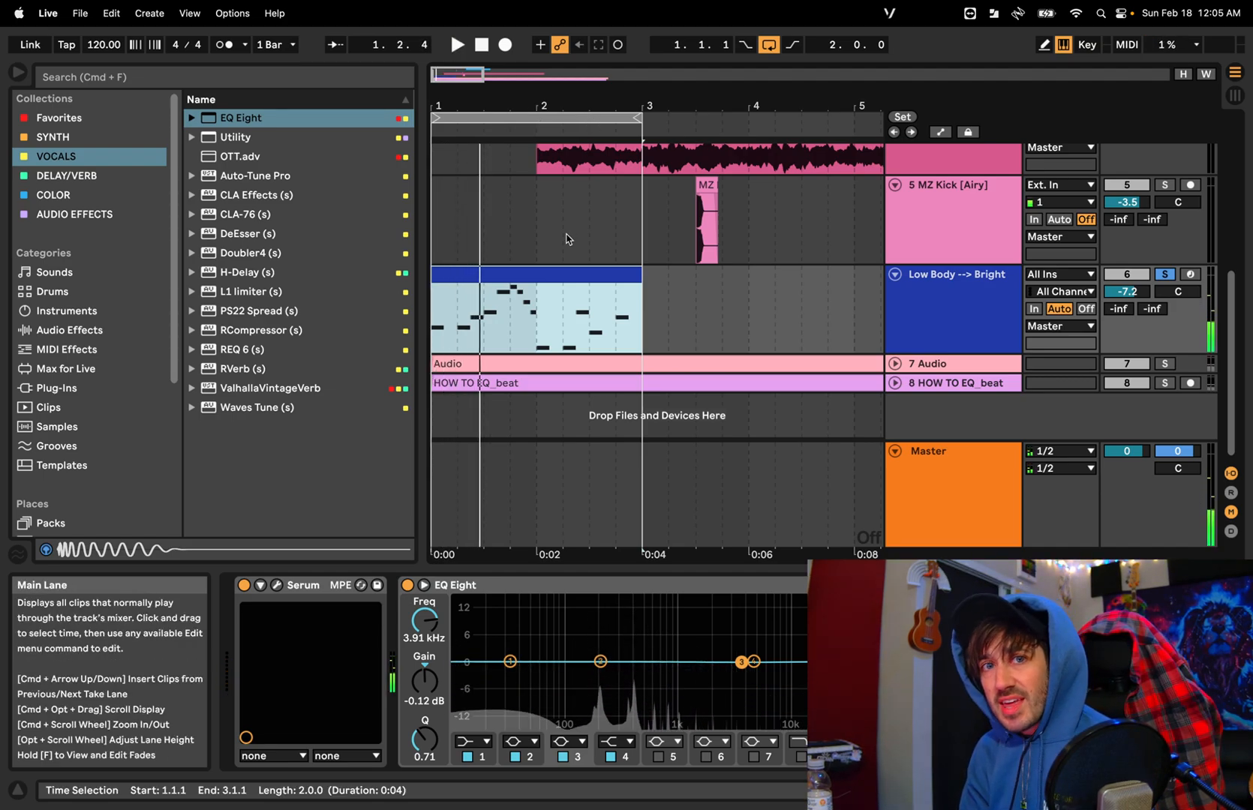
key("space")
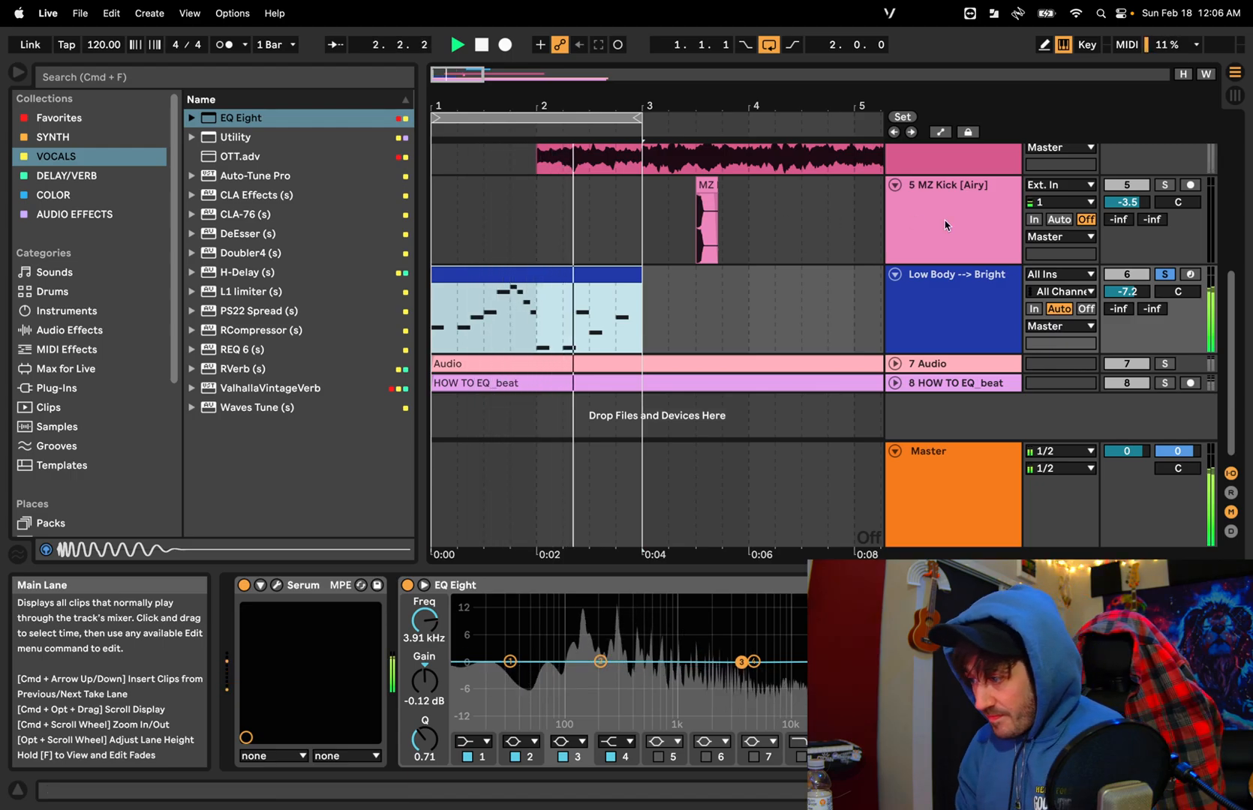
key("space")
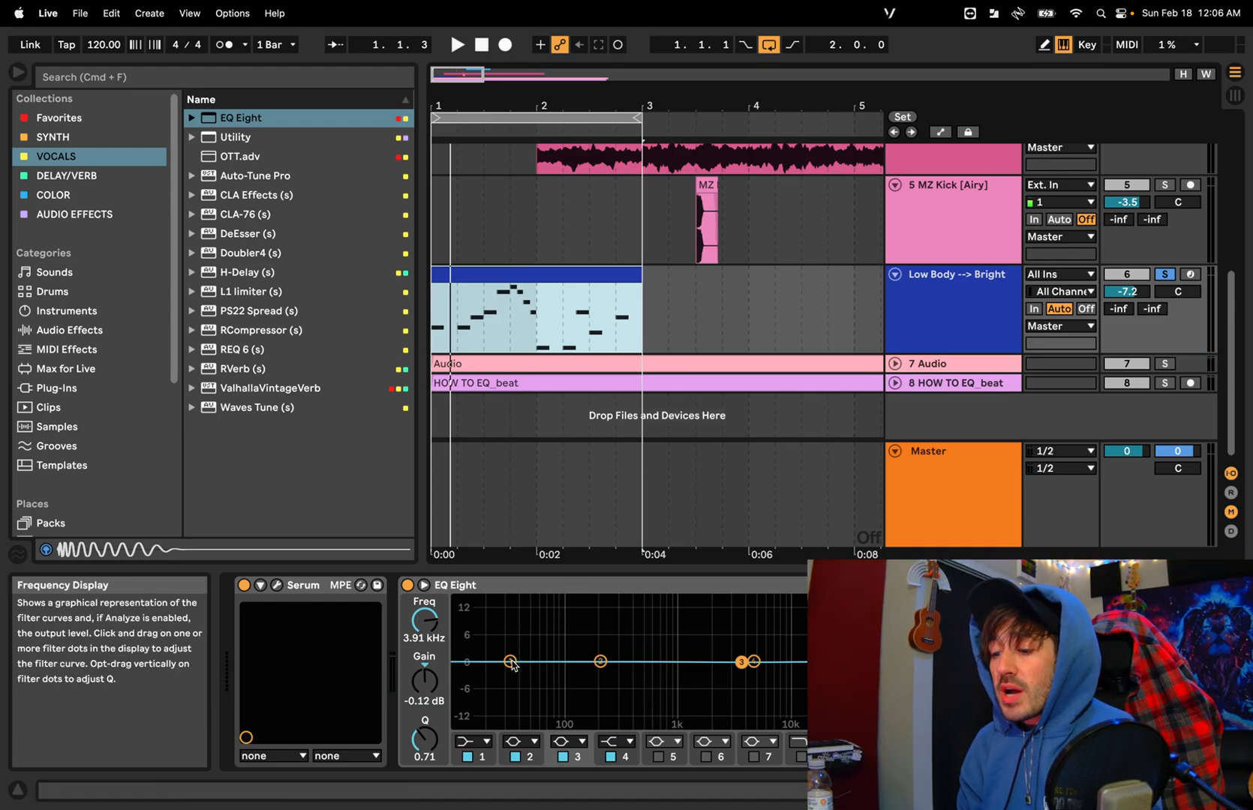
key("ctrl+Right")
key("ctrl+Left")
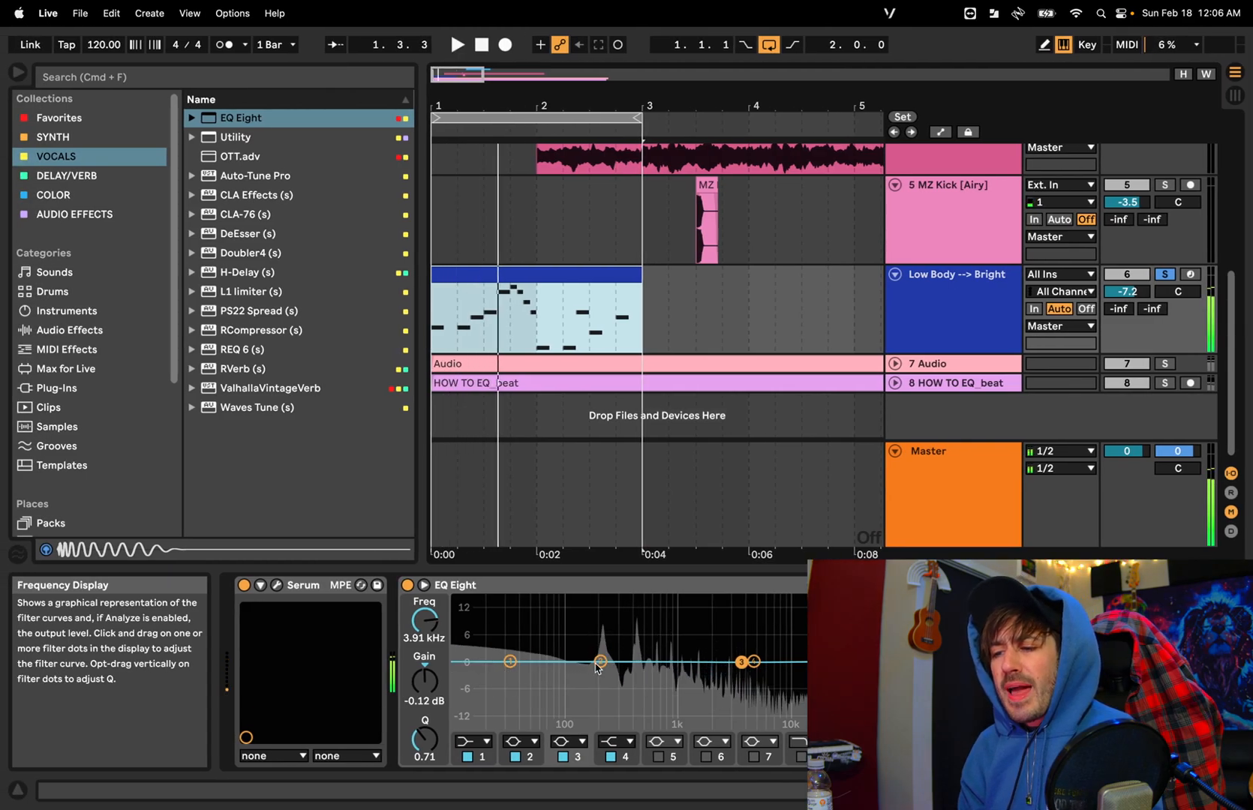
key("space")
key("ctrl+Right")
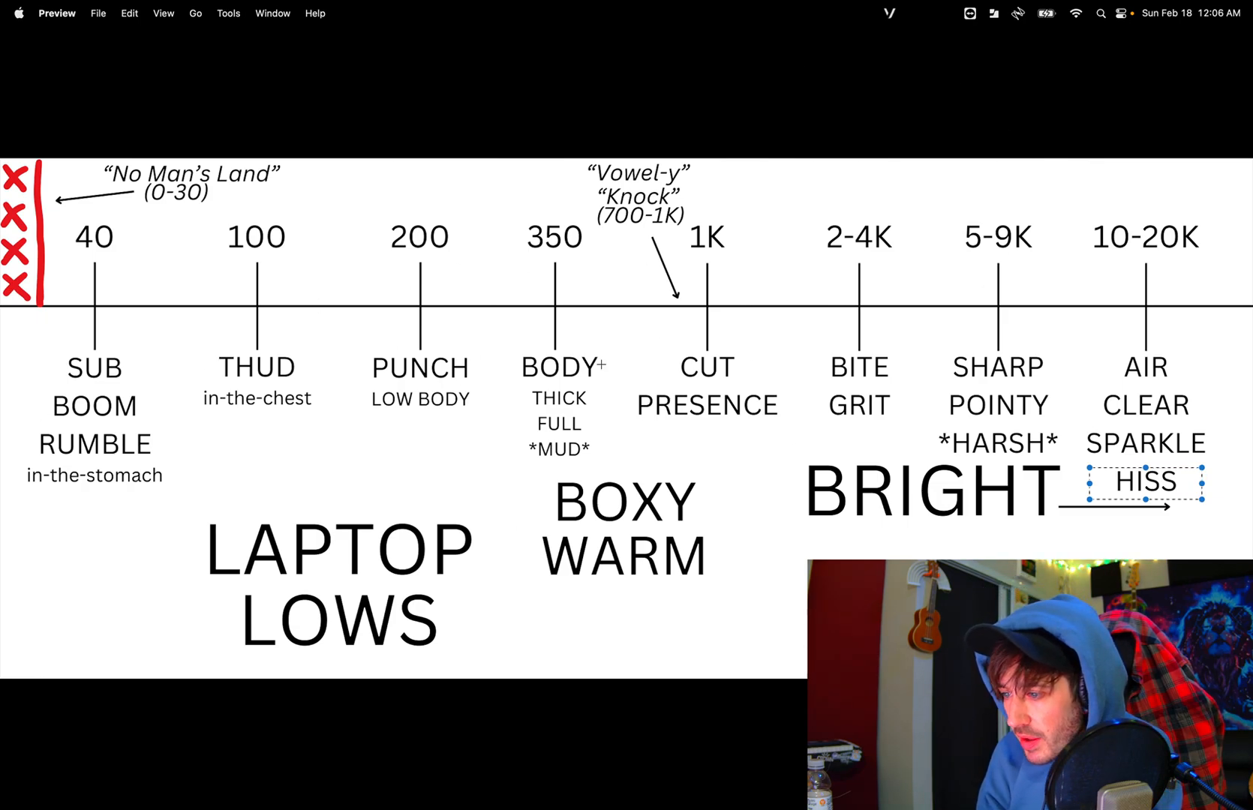
left_click_drag(800, 346, 918, 435)
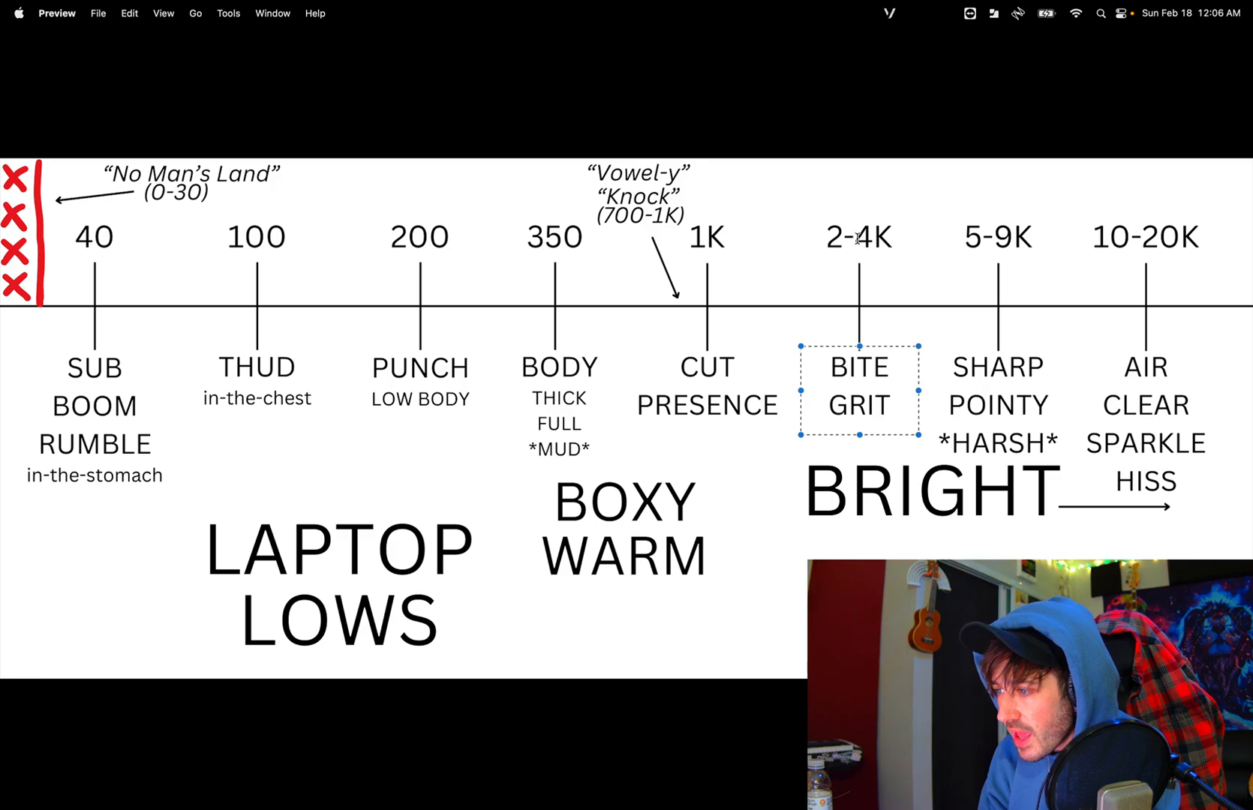
key("ctrl+Left")
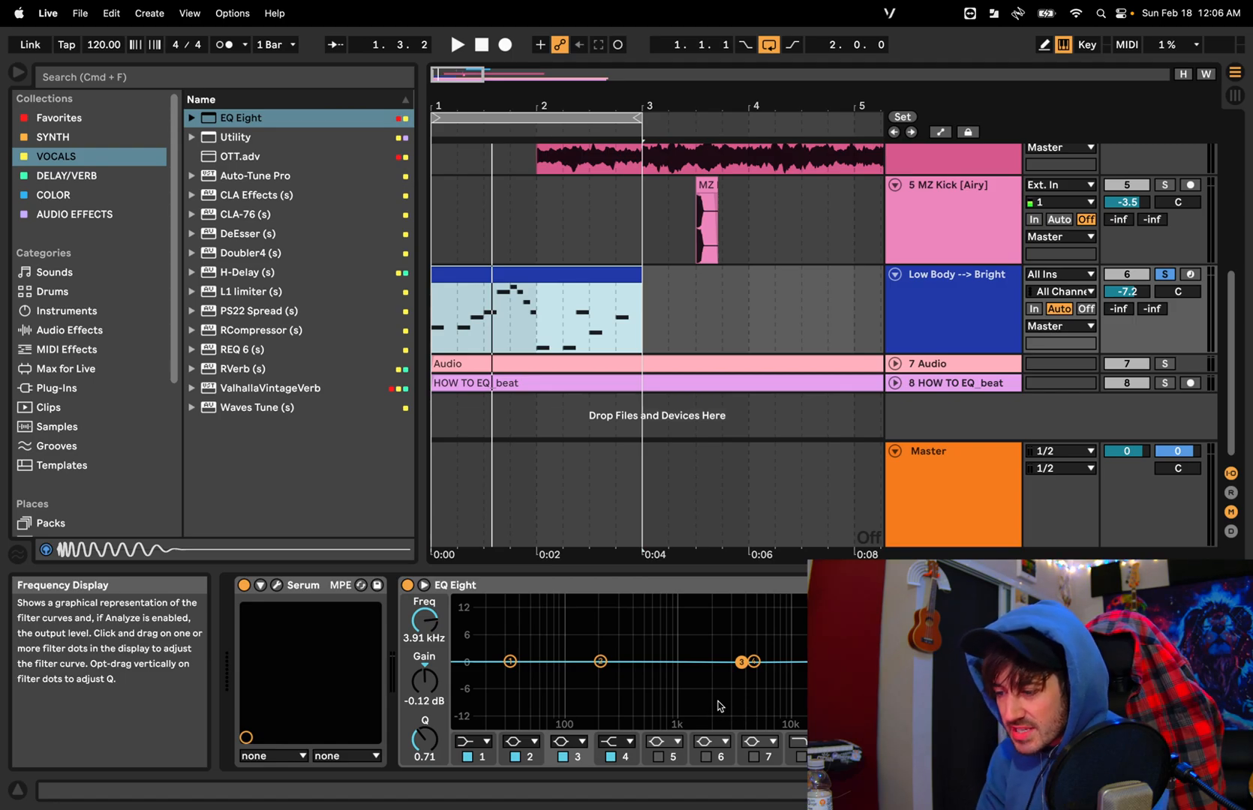
Try EQ Eight's band 3 at 562 Hz, move it to 3.16 kHz with a 9.05 dB boost, and audition the clip
left_click(742, 662)
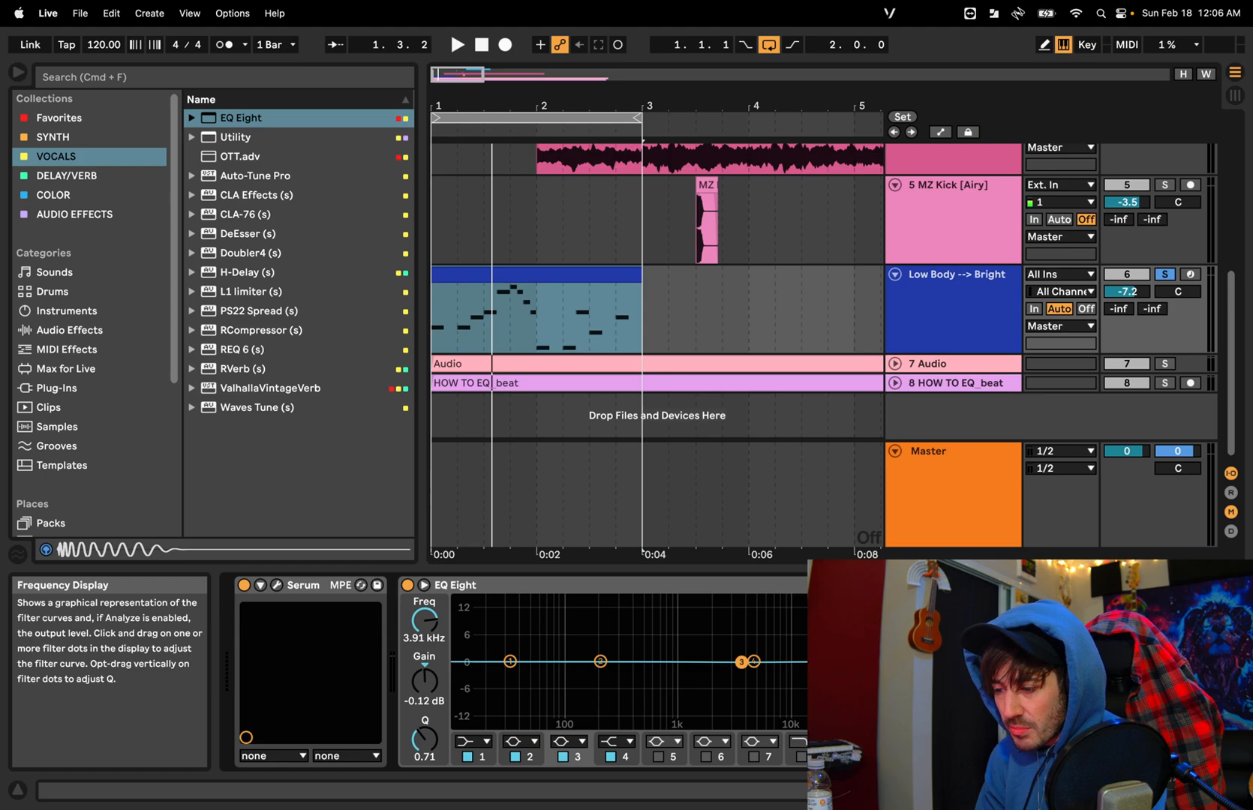
left_click_drag(741, 662, 649, 661)
key("space")
key("space")
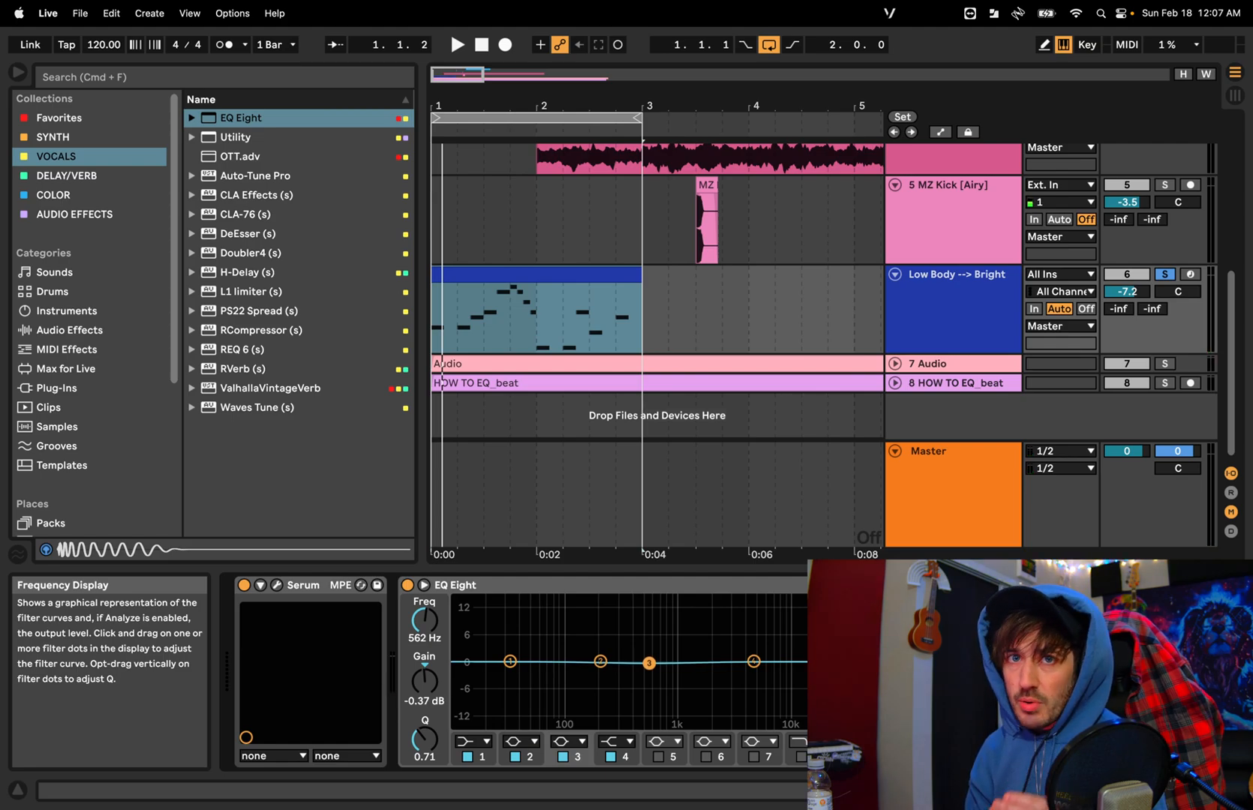
left_click_drag(649, 663, 731, 624)
key("space")
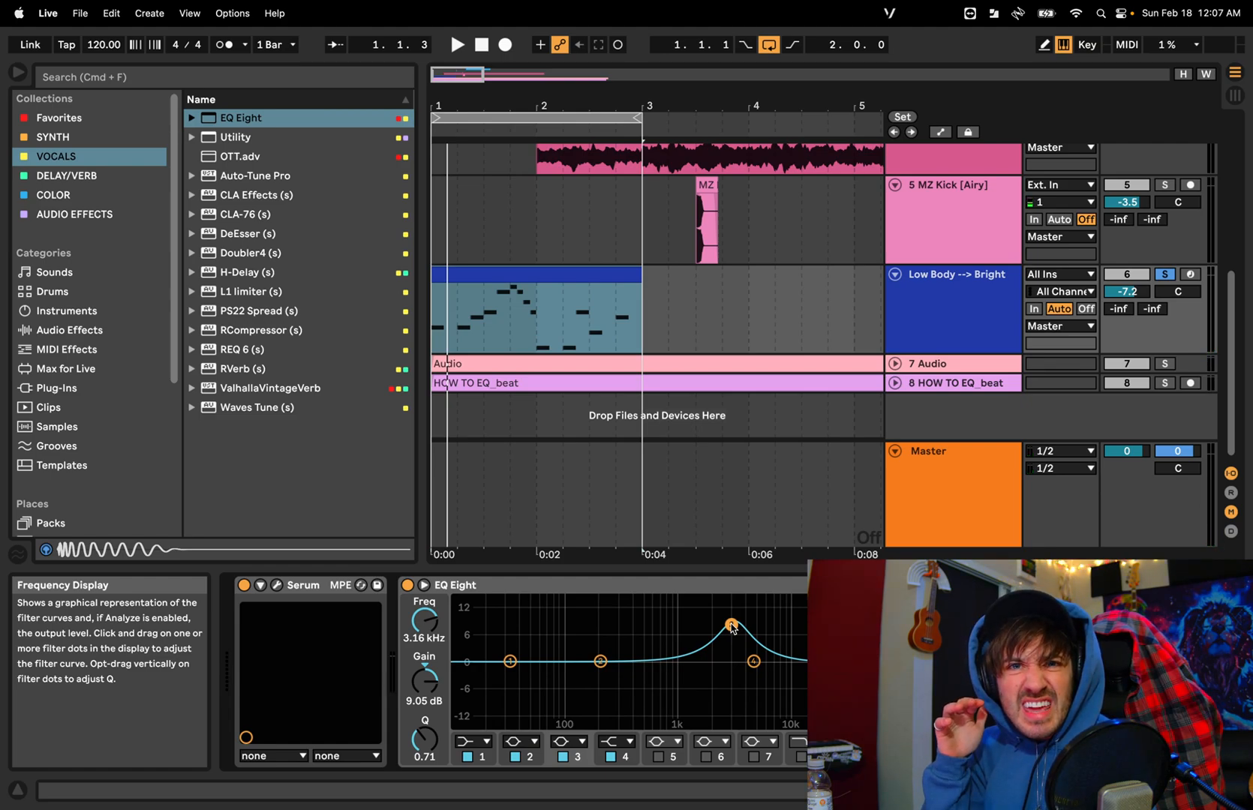
Flatten band 3 and raise it again to 6.32 dB at 3.16 kHz while repeatedly starting and stopping the clip
left_click_drag(732, 624, 731, 657)
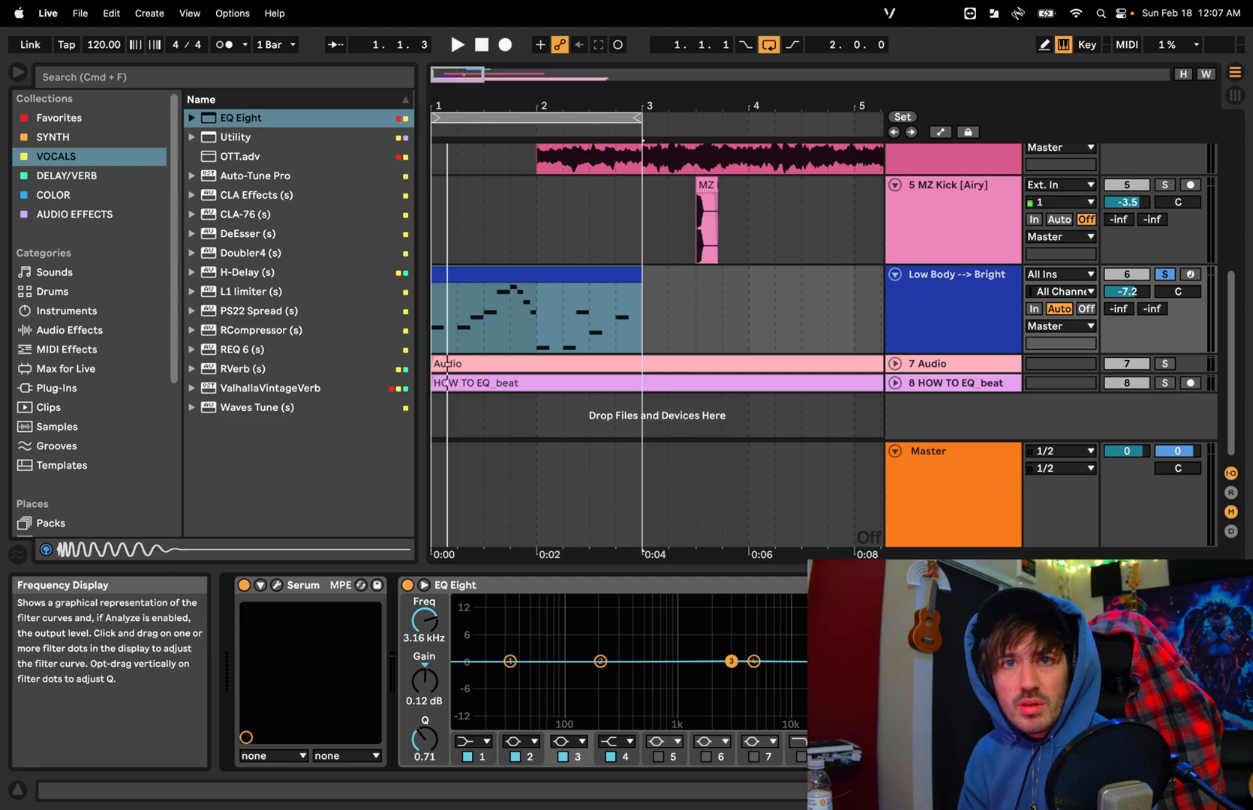
key("space")
mouse_move(732, 661)
left_mouse_down()
mouse_move(732, 613)
mouse_move(733, 678)
mouse_move(735, 617)
mouse_move(735, 661)
left_mouse_up()
key("space")
key("space")
key("space")
key("space")
key("space")
key("space")
key("space")
key("space")
key("space")
key("space")
key("space")
key("space")
key("space")
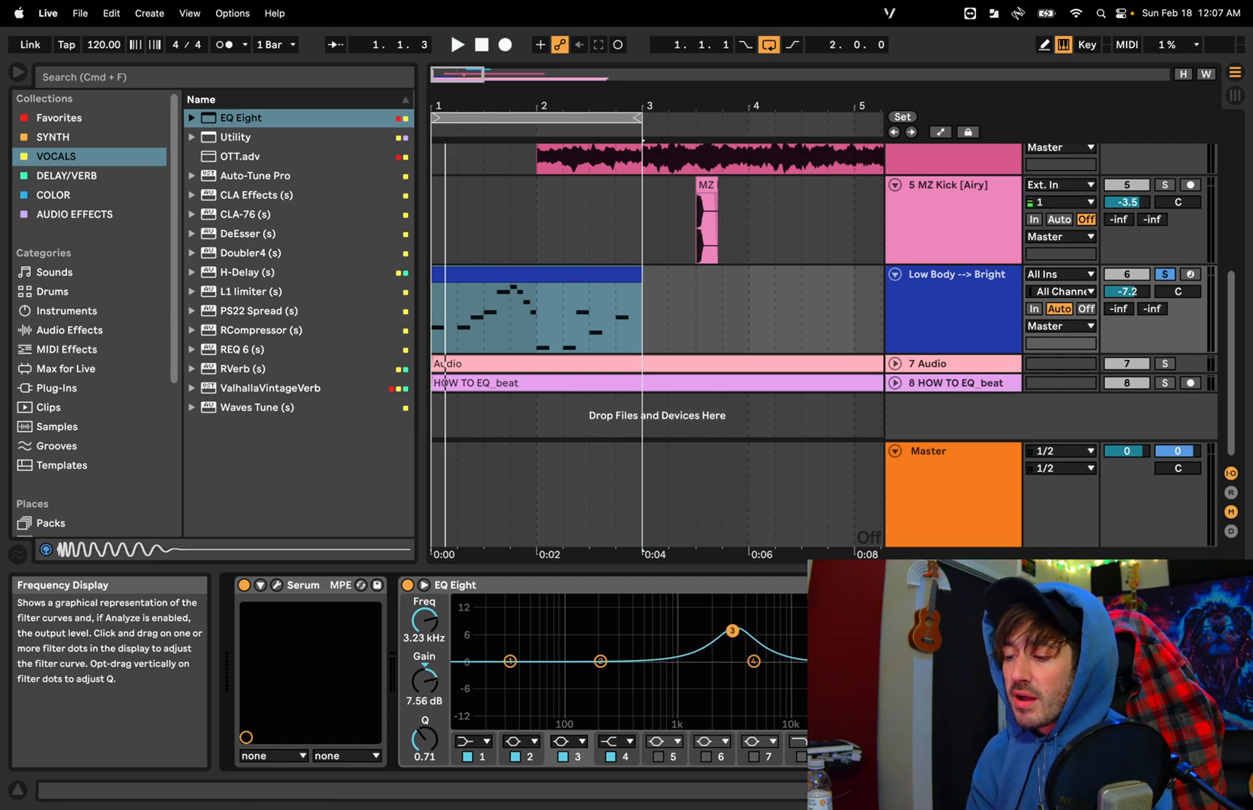
key("space")
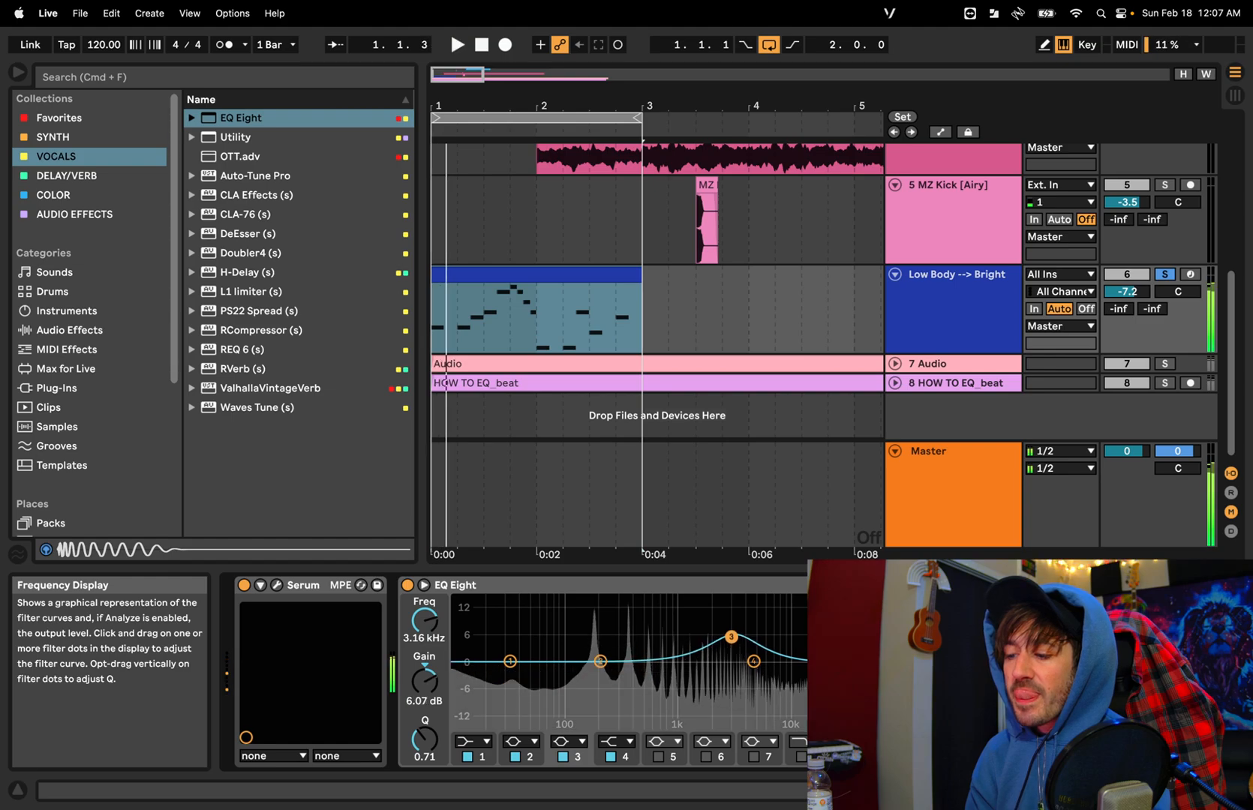
key("space")
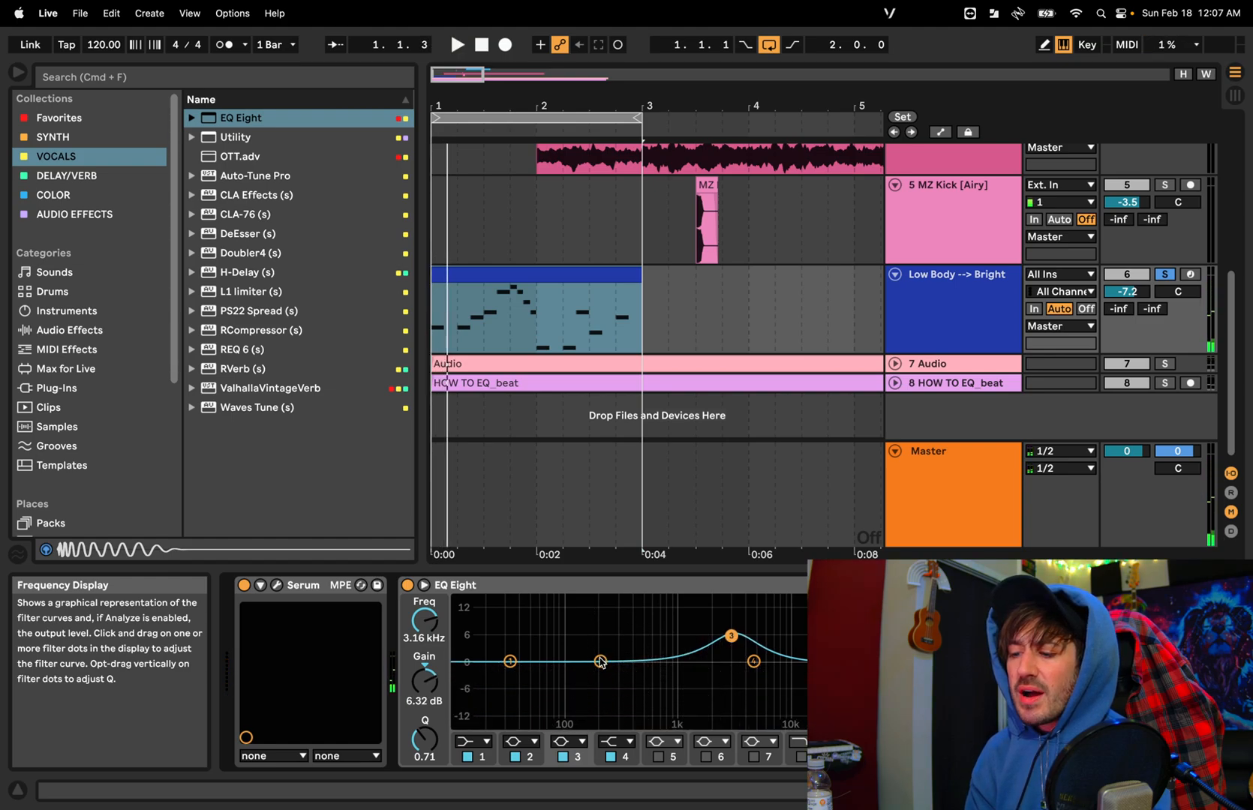
Cut band 2 by 3.35 dB at 240 Hz with a Q of 2.49, and audition the clip
left_click(600, 661)
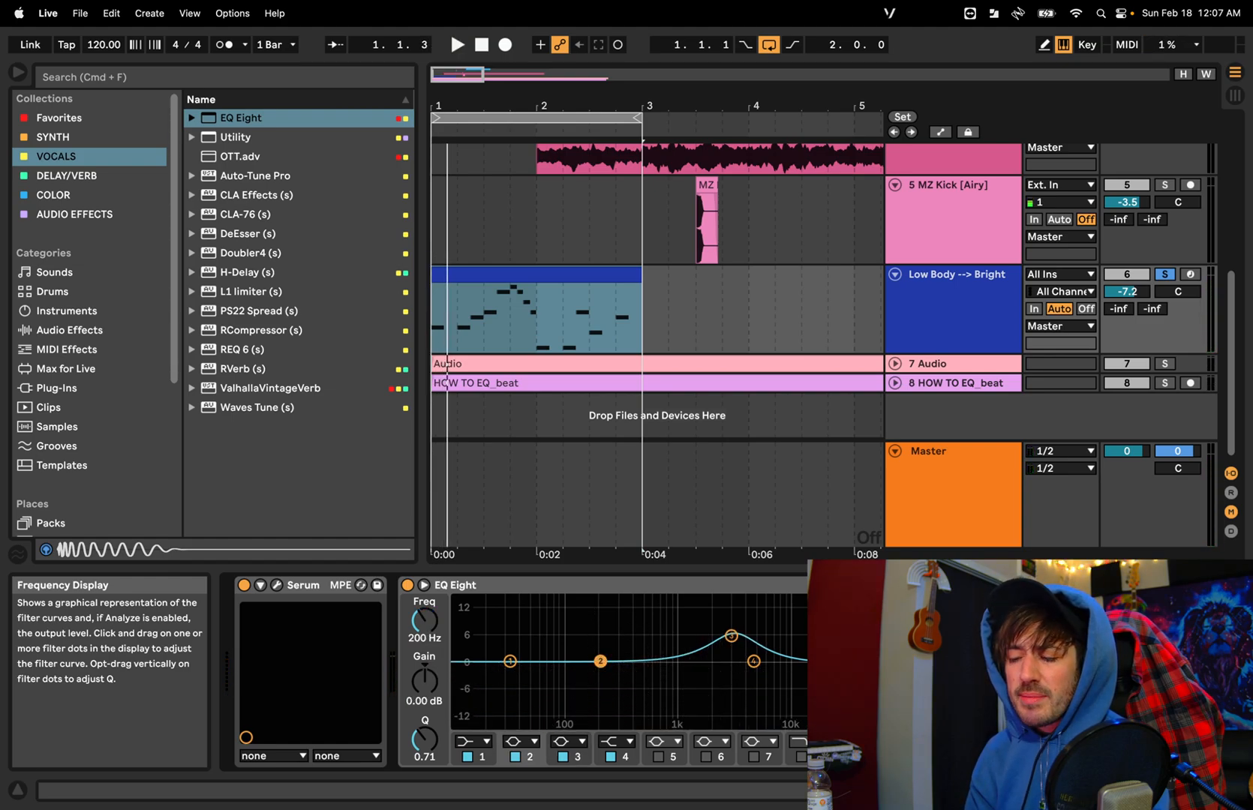
mouse_move(598, 649)
left_mouse_down()
mouse_move(529, 606)
mouse_move(632, 610)
mouse_move(593, 609)
mouse_move(608, 611)
mouse_move(609, 665)
left_mouse_up()
key("space")
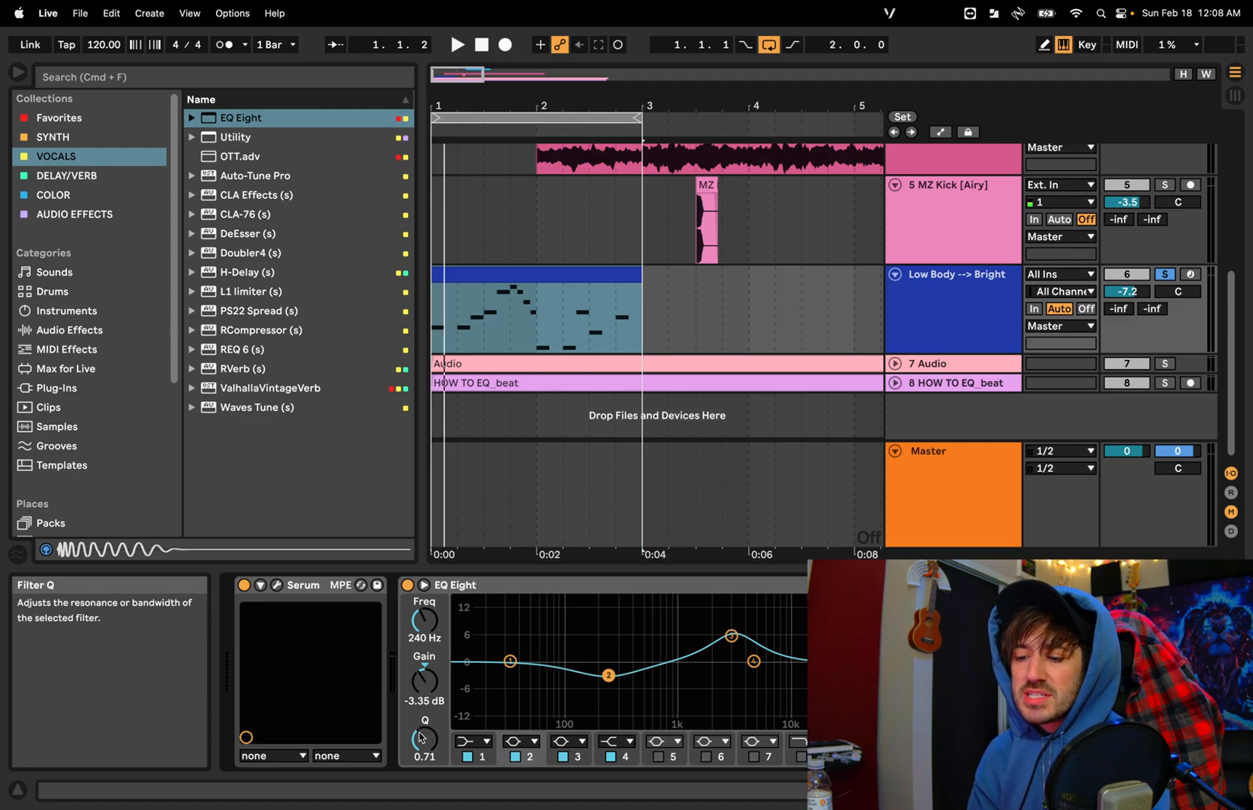
left_click_drag(424, 739, 424, 714)
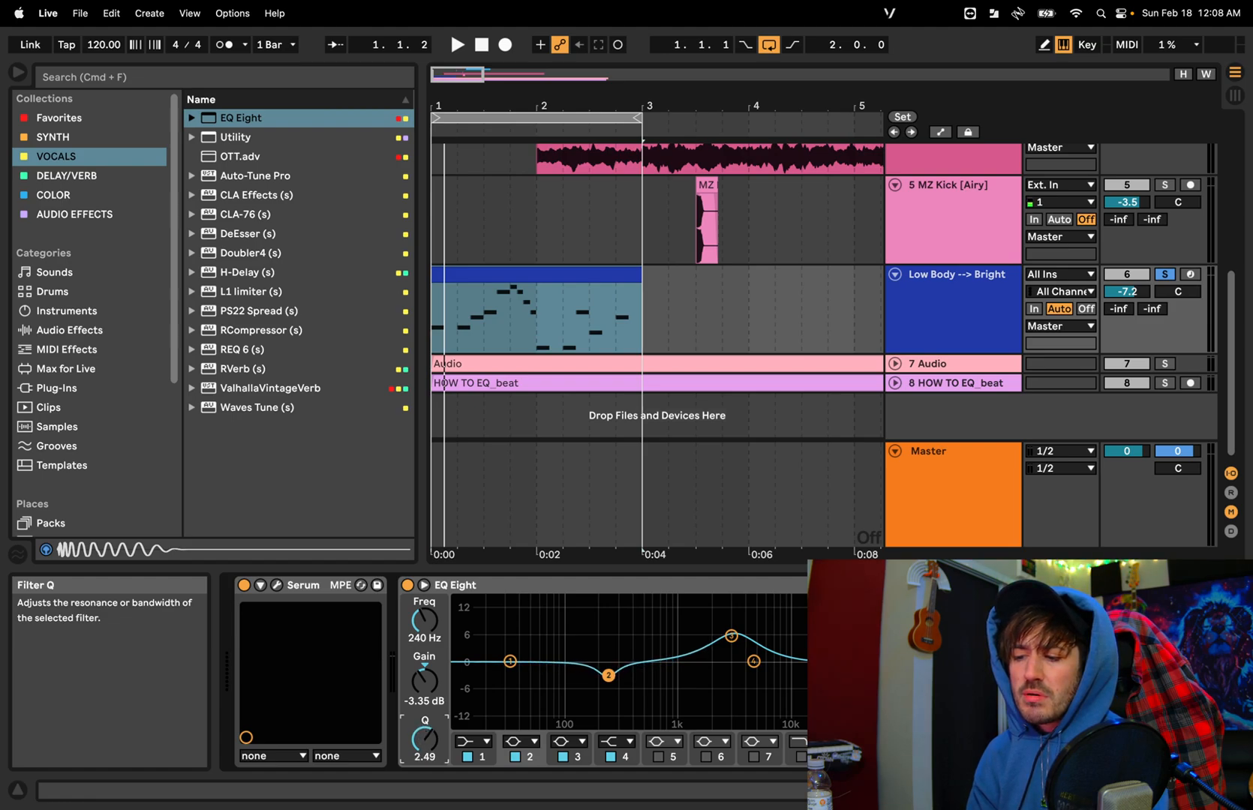
key("space")
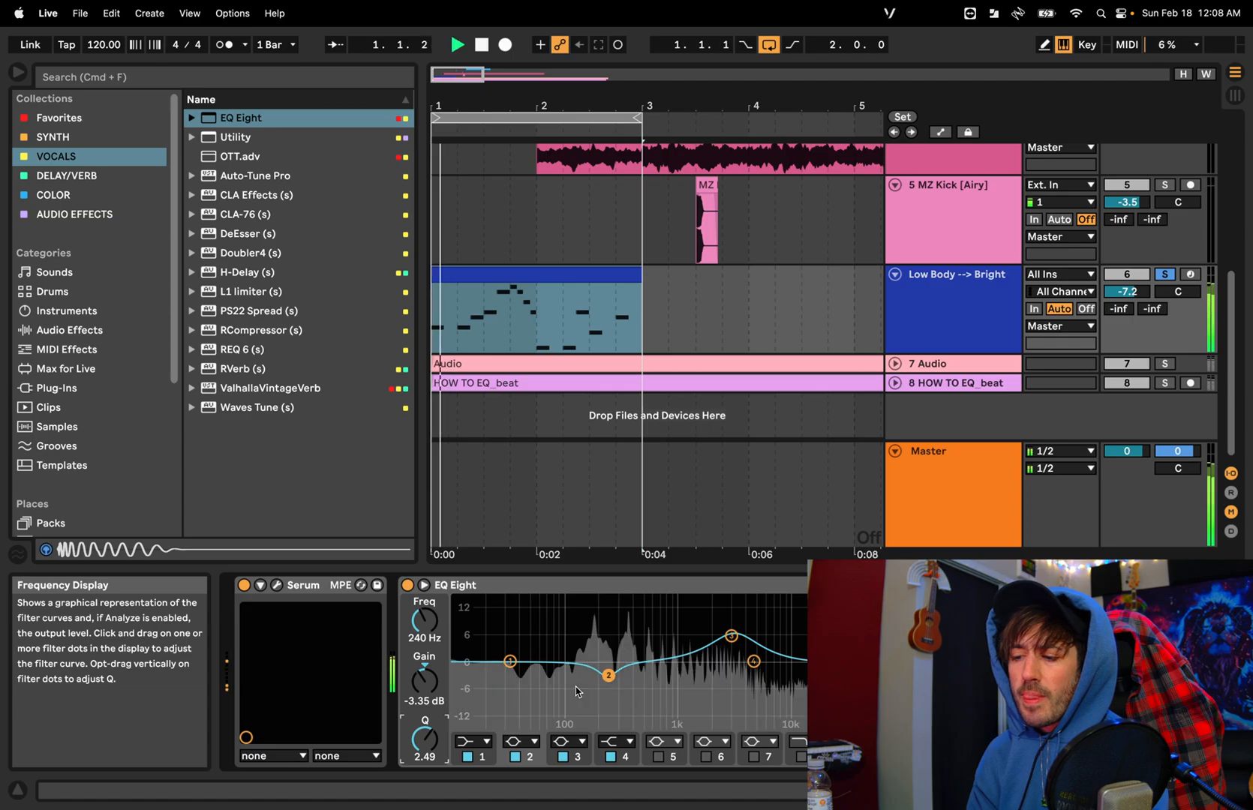
key("space")
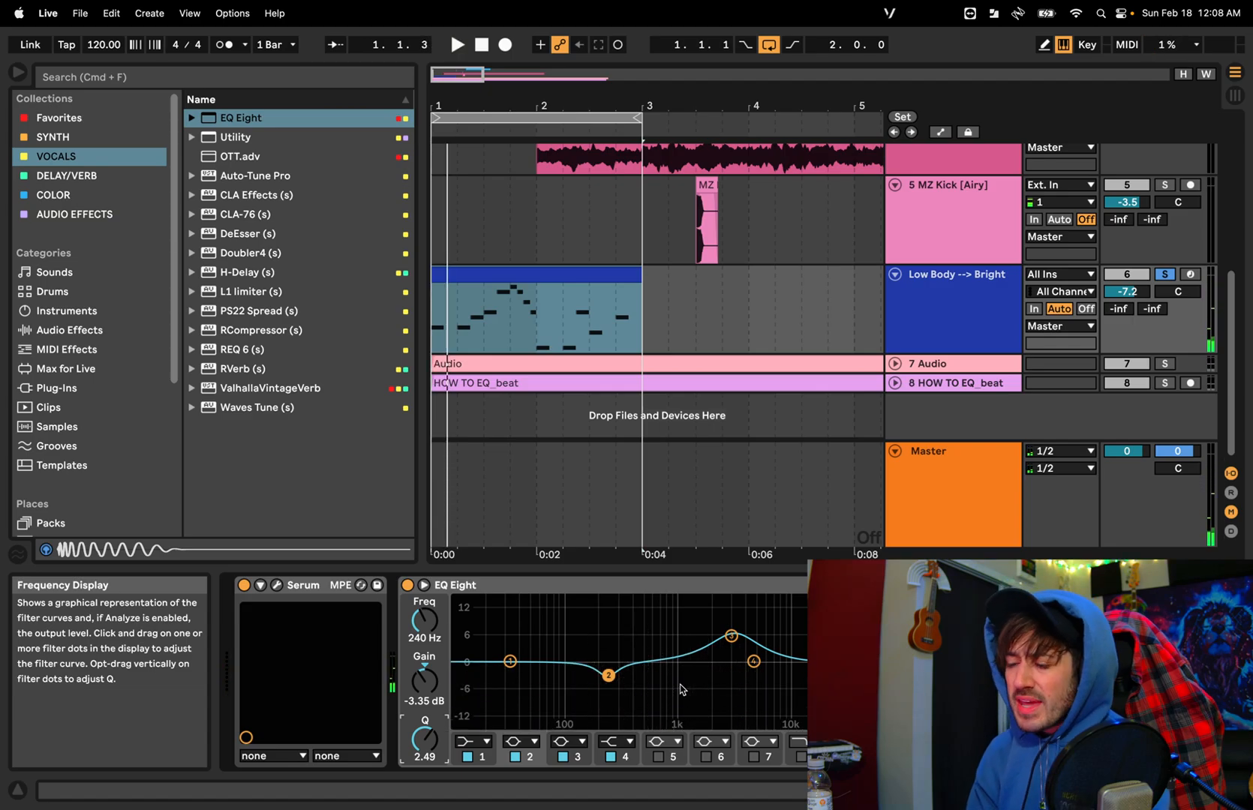
Mark the AIR label at 10-20K on the Preview chart, boost band 4 to 6.82 dB at 7.42 kHz in EQ Eight, and audition the clip
key("ctrl+Right")
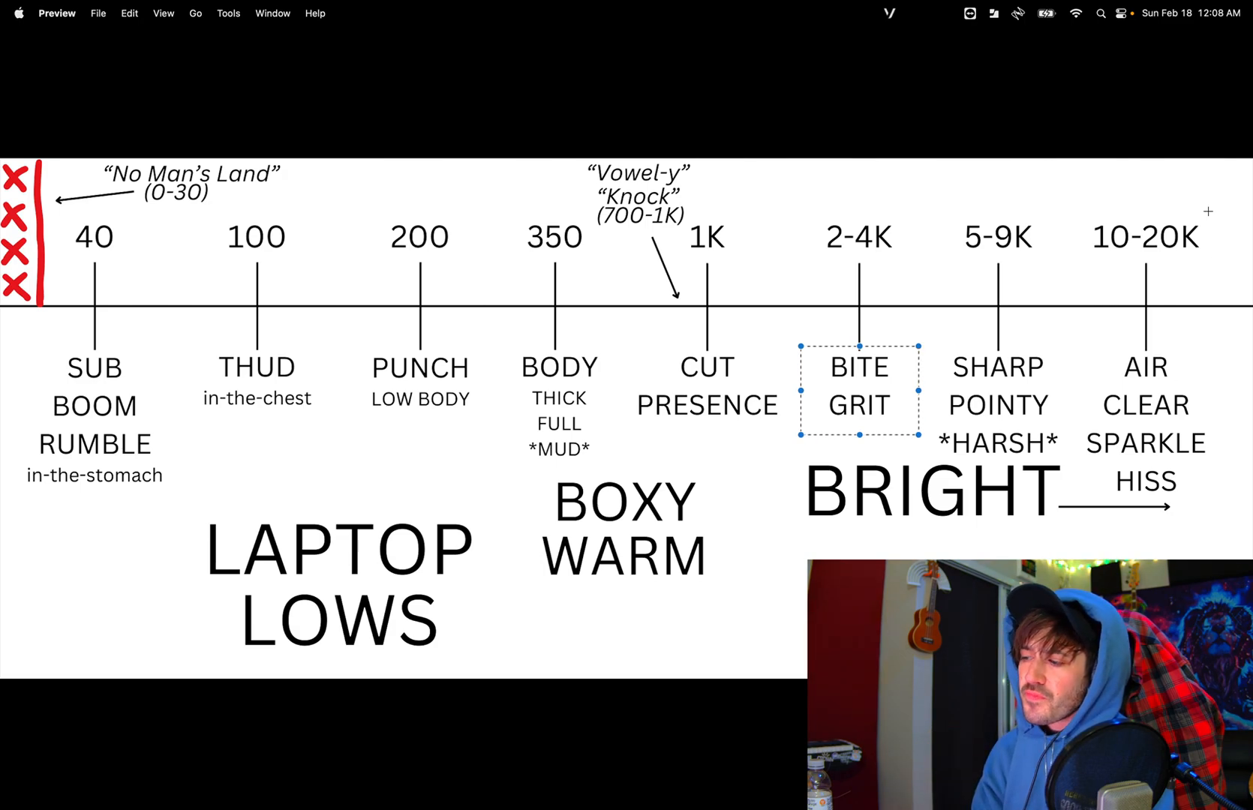
left_click_drag(1088, 354, 1213, 466)
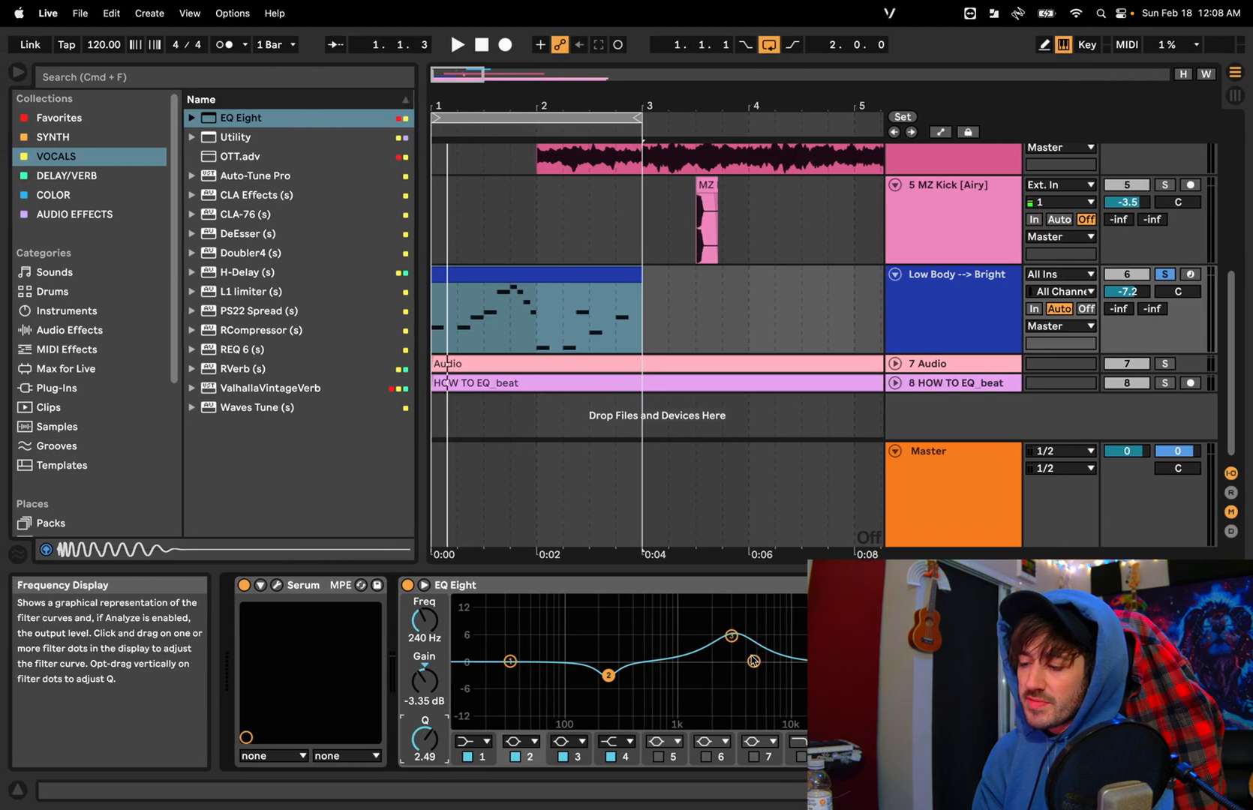
left_click_drag(754, 663, 772, 640)
key("space")
left_click_drag(771, 640, 772, 634)
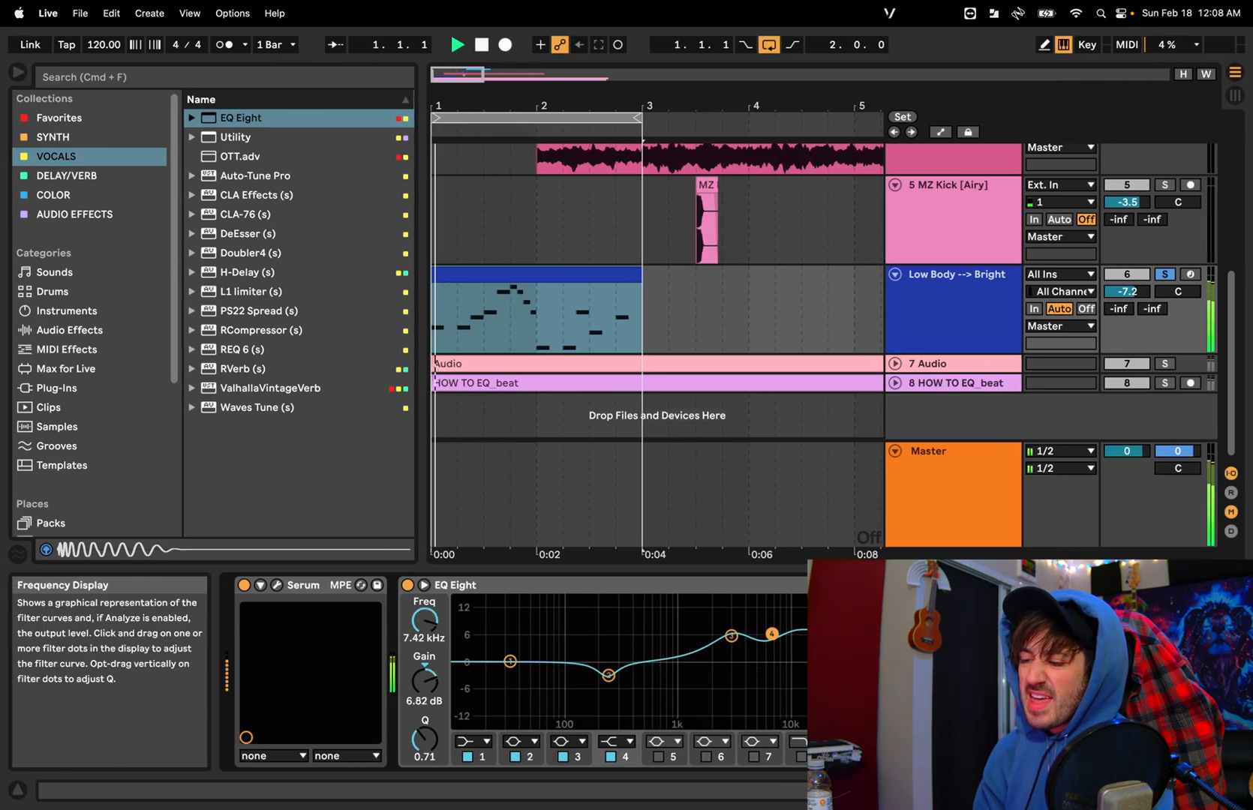
key("space")
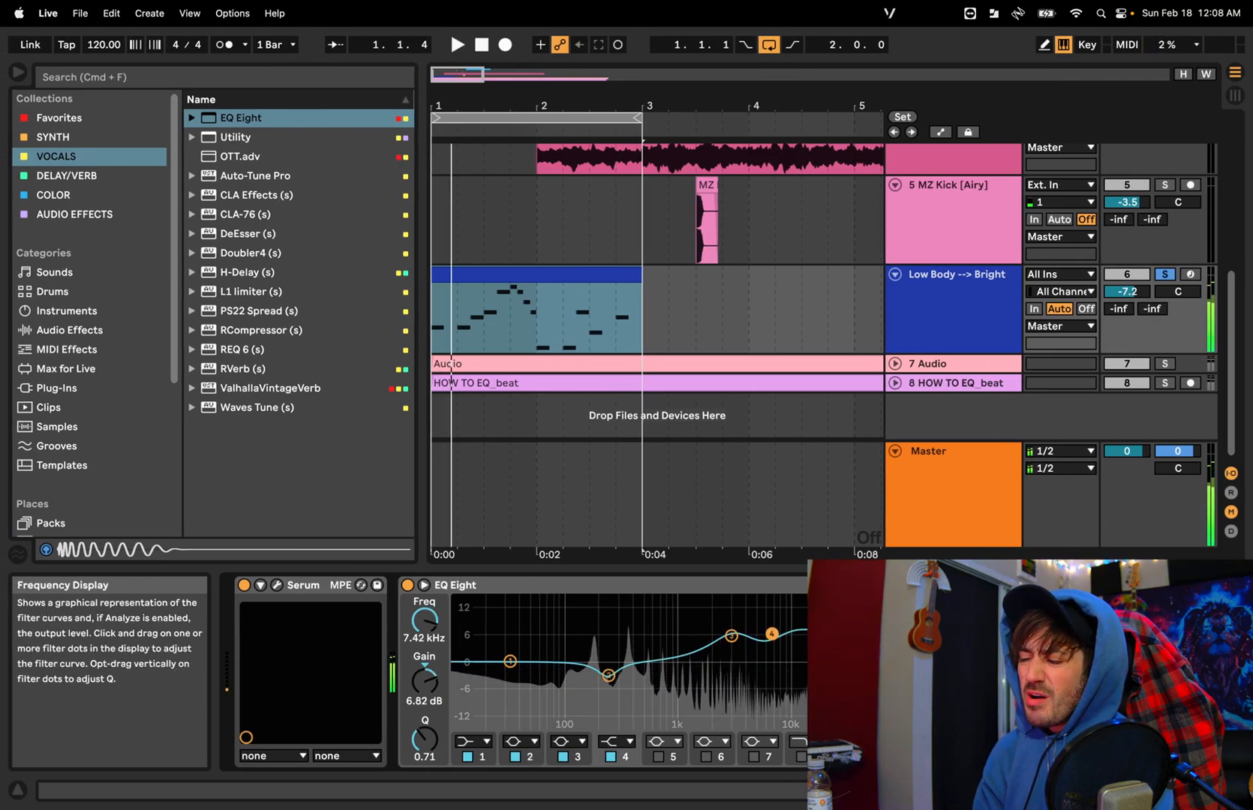
key("space")
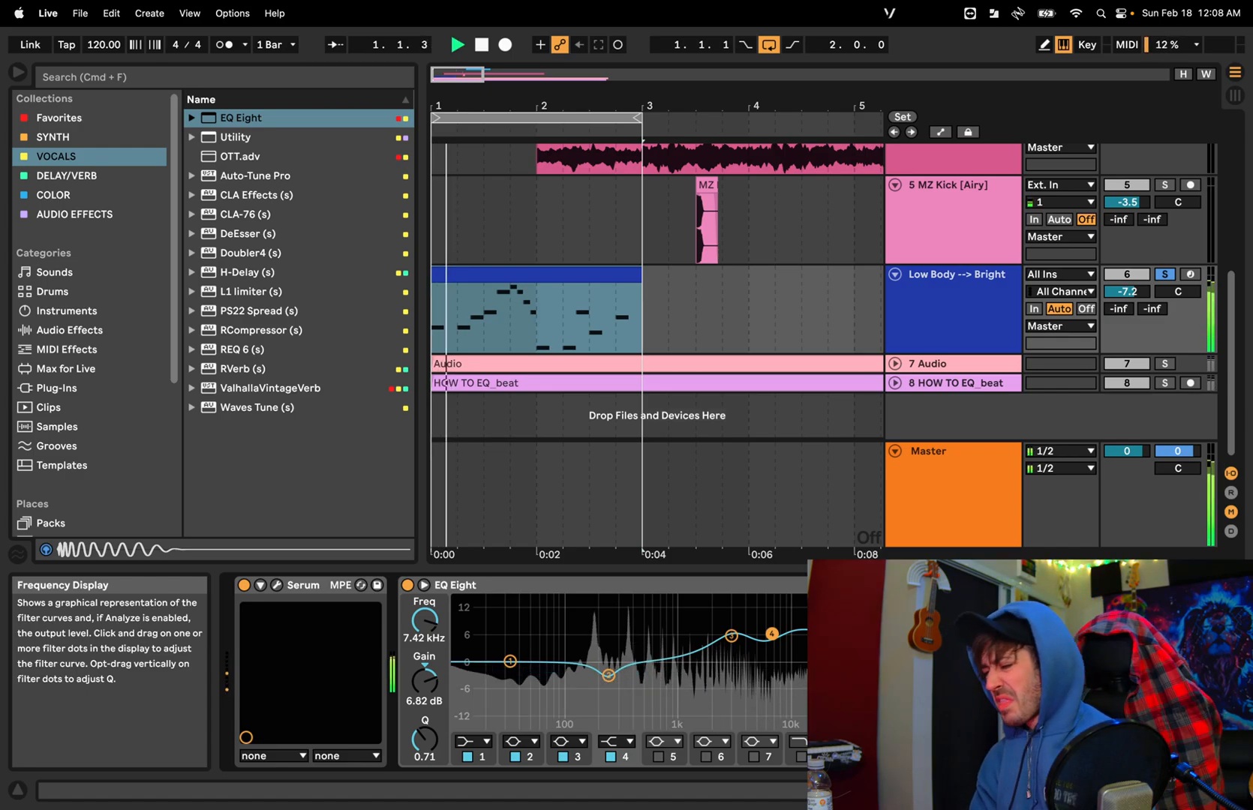
key("space")
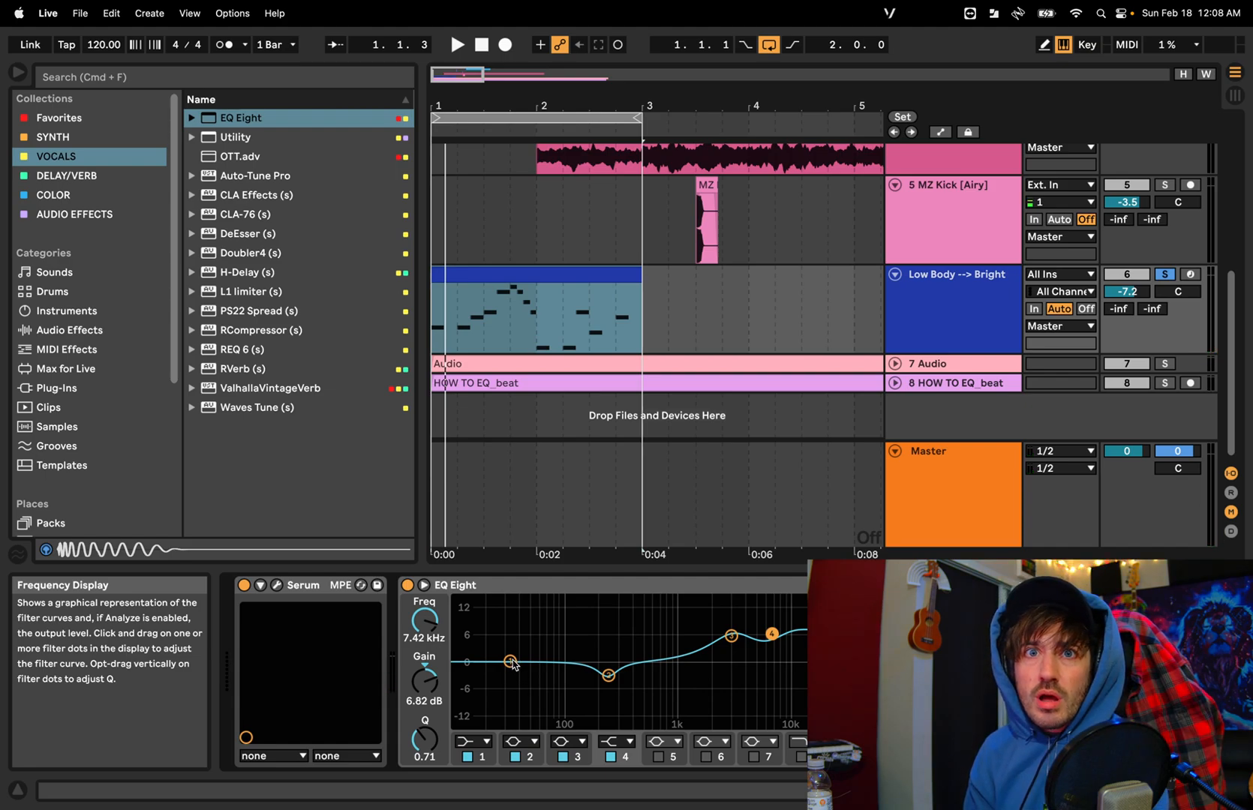
Try boosting band 1 to 11.8 dB at 63.9 Hz, audition the clip, and bring its gain back to -0.12 dB
left_click_drag(511, 662, 545, 613)
key("space")
key("space")
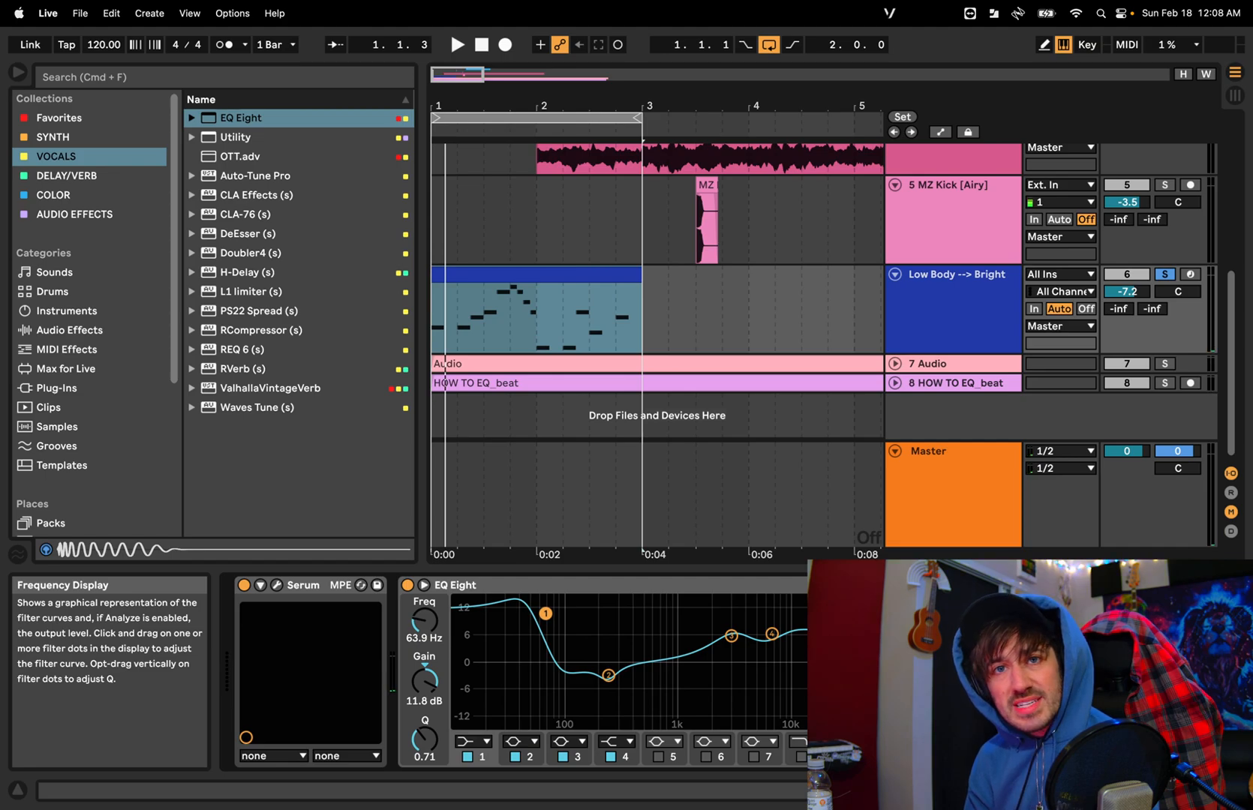
left_click_drag(546, 613, 545, 615)
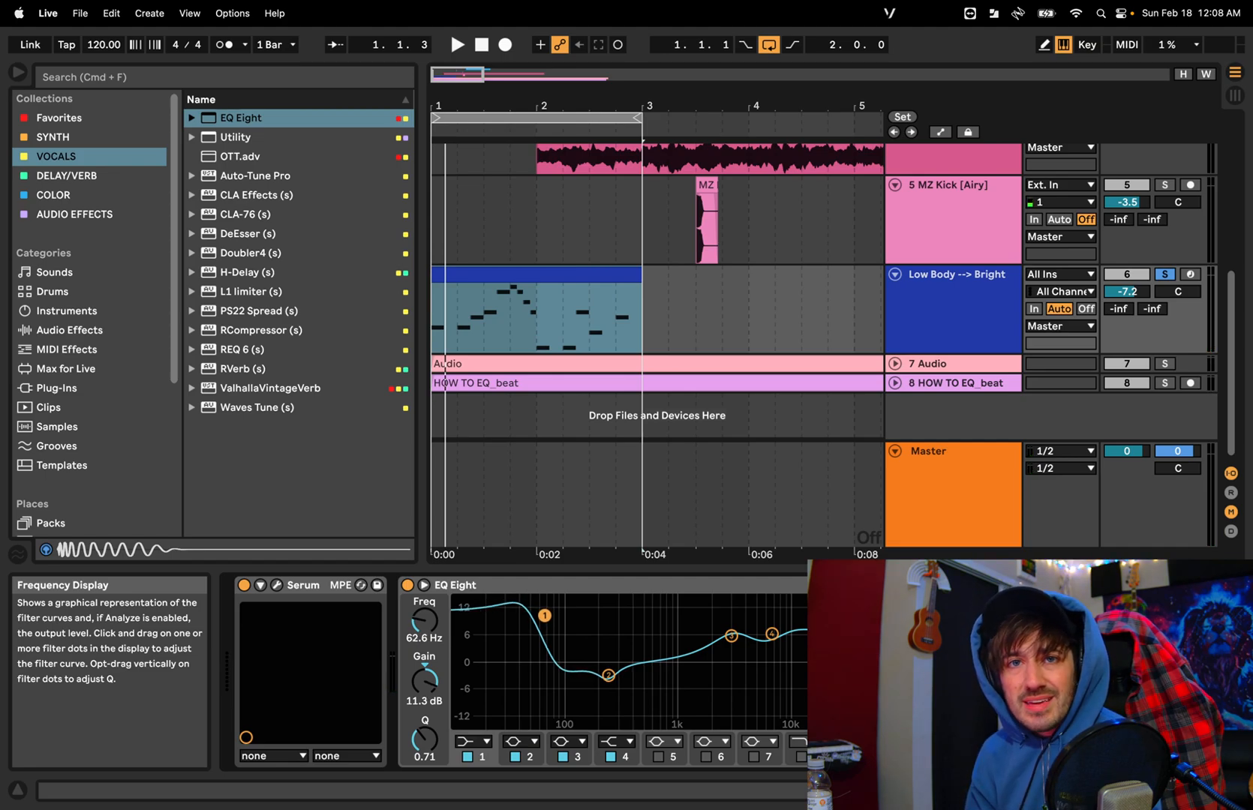
left_click_drag(545, 615, 535, 661)
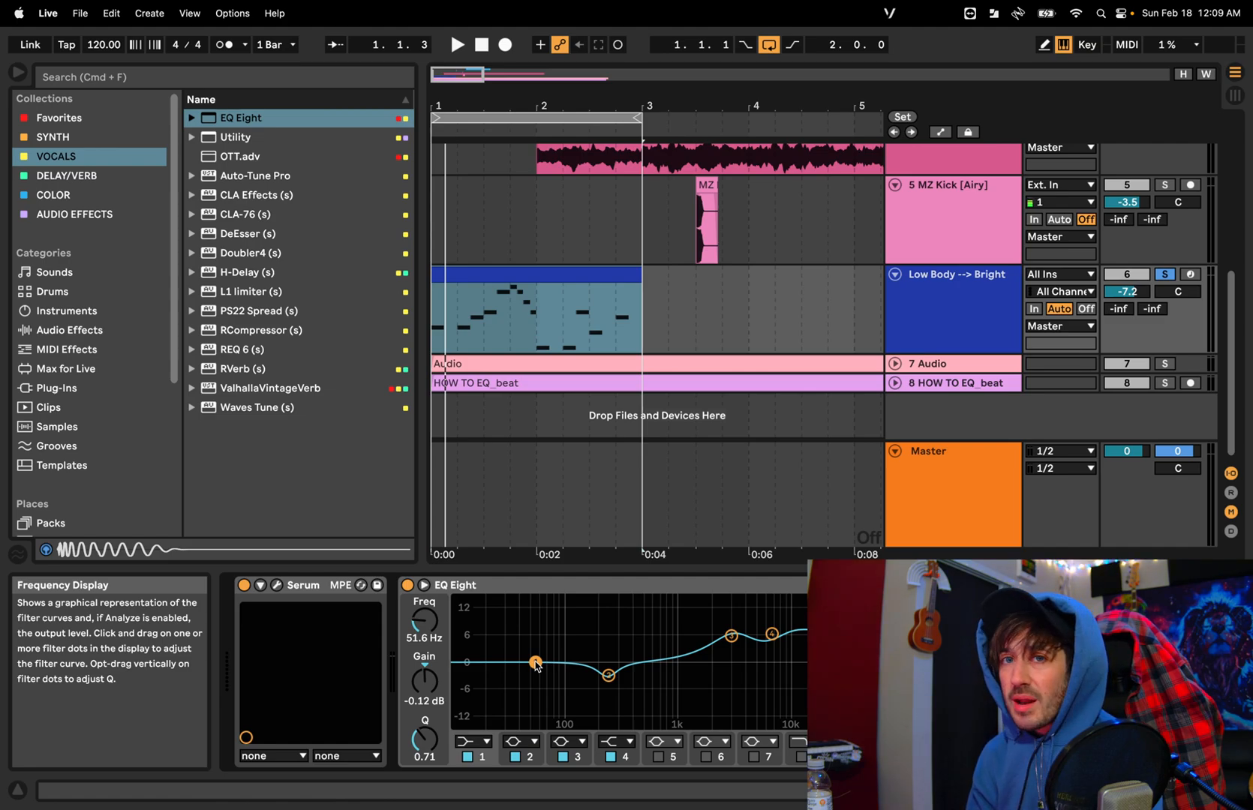
Audition band 1 with a 10.0 dB boost at 65.3 Hz, and return it to -0.12 dB at 55.0 Hz
left_click_drag(534, 662, 546, 619)
key("space")
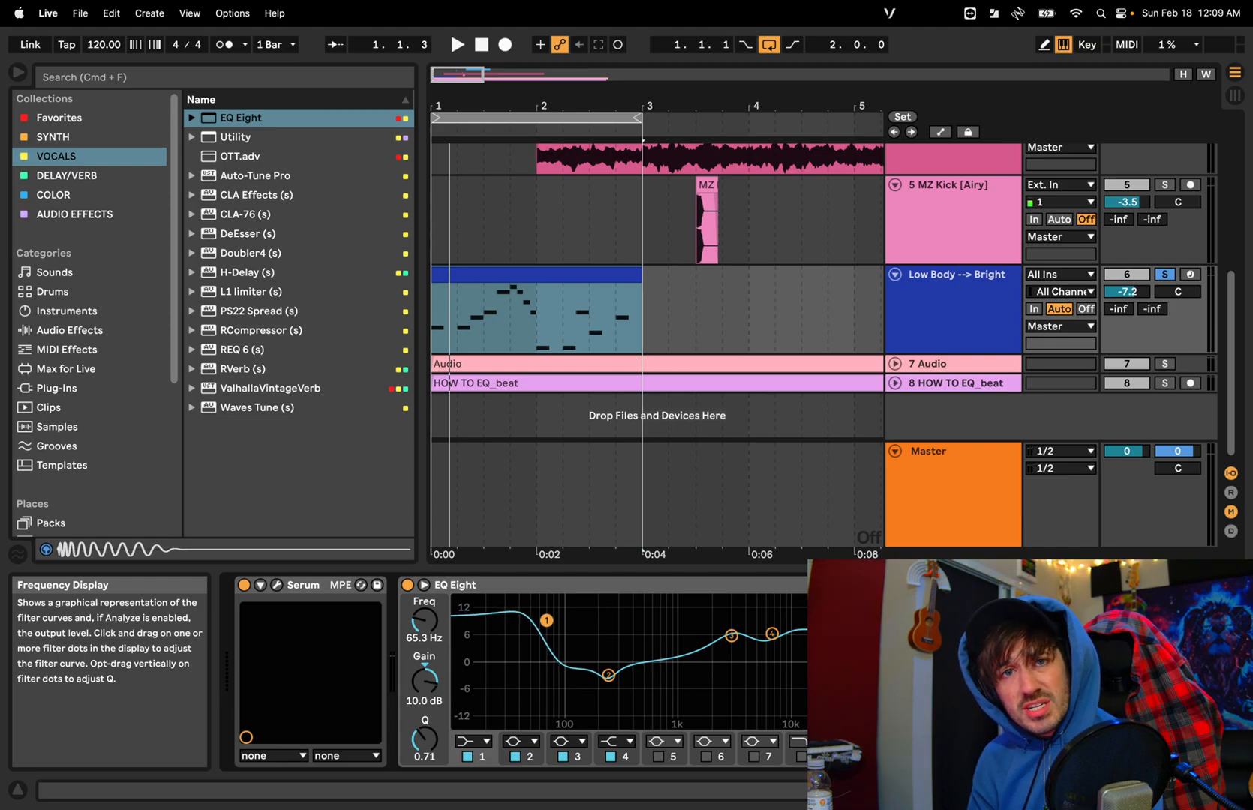
left_click_drag(546, 620, 538, 662)
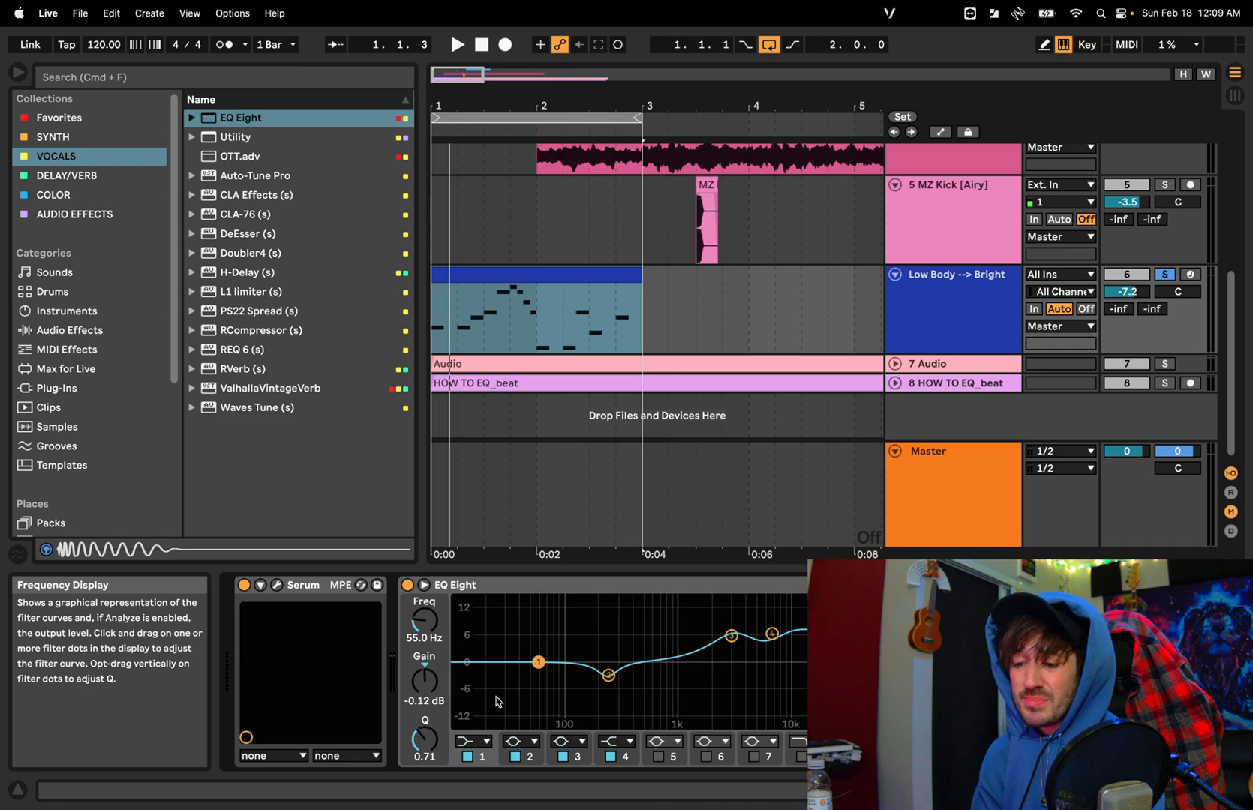
Change band 1 to the x4 low-cut filter, move it to 124 Hz with a Q of 0.78, and audition the clip
left_click(477, 742)
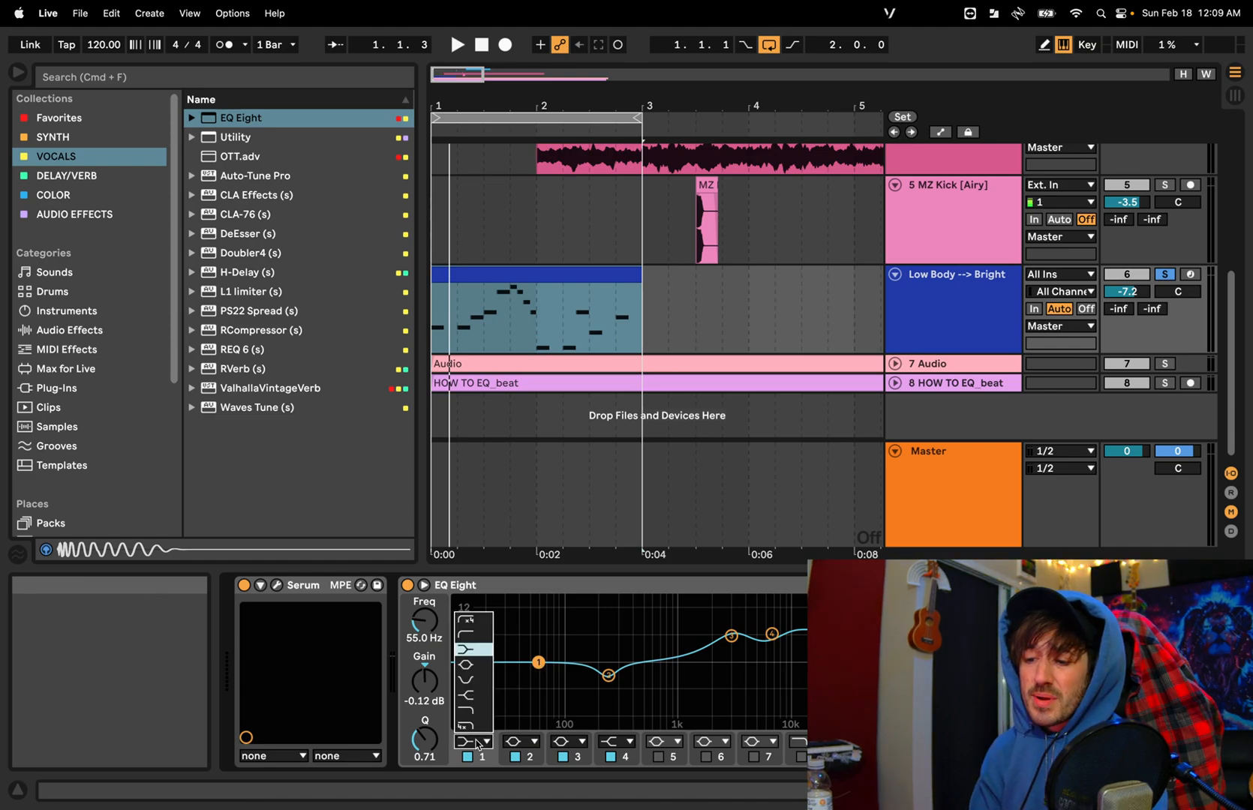
left_click(478, 623)
key("space")
left_click_drag(538, 676, 577, 675)
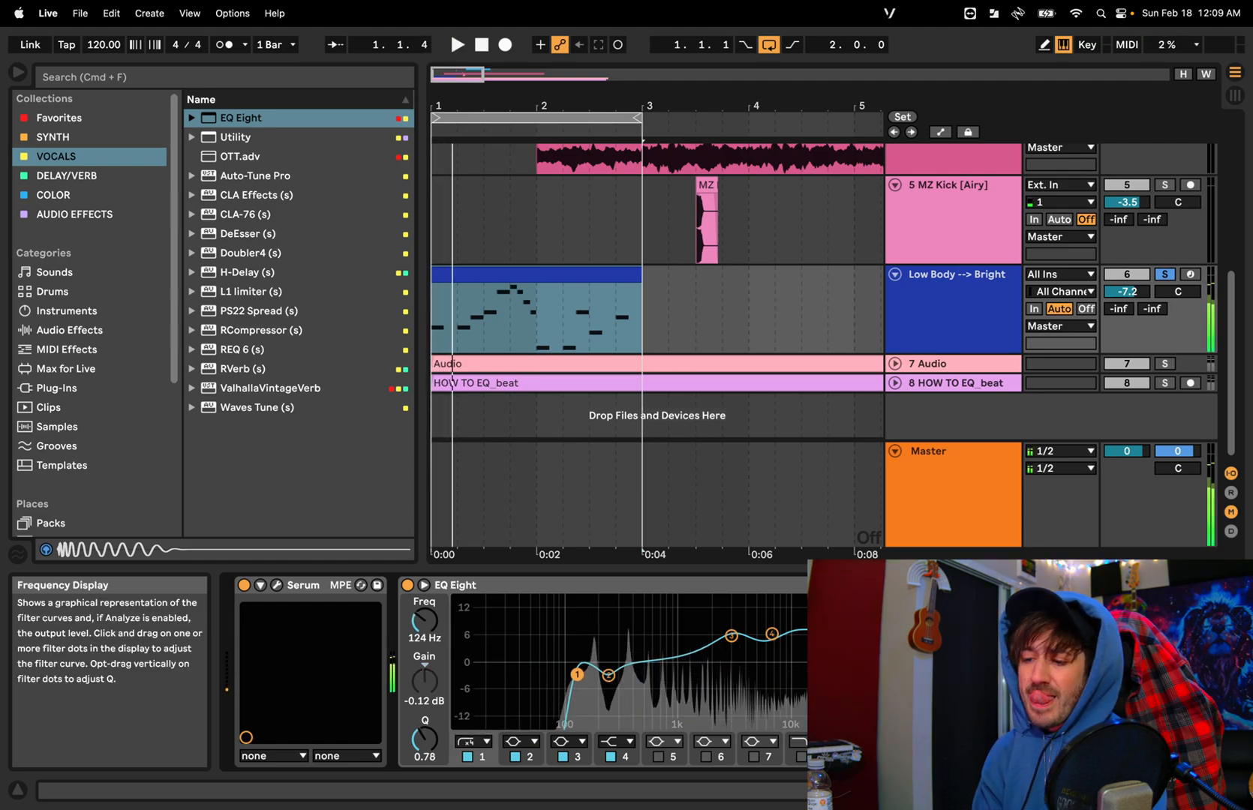
key("space")
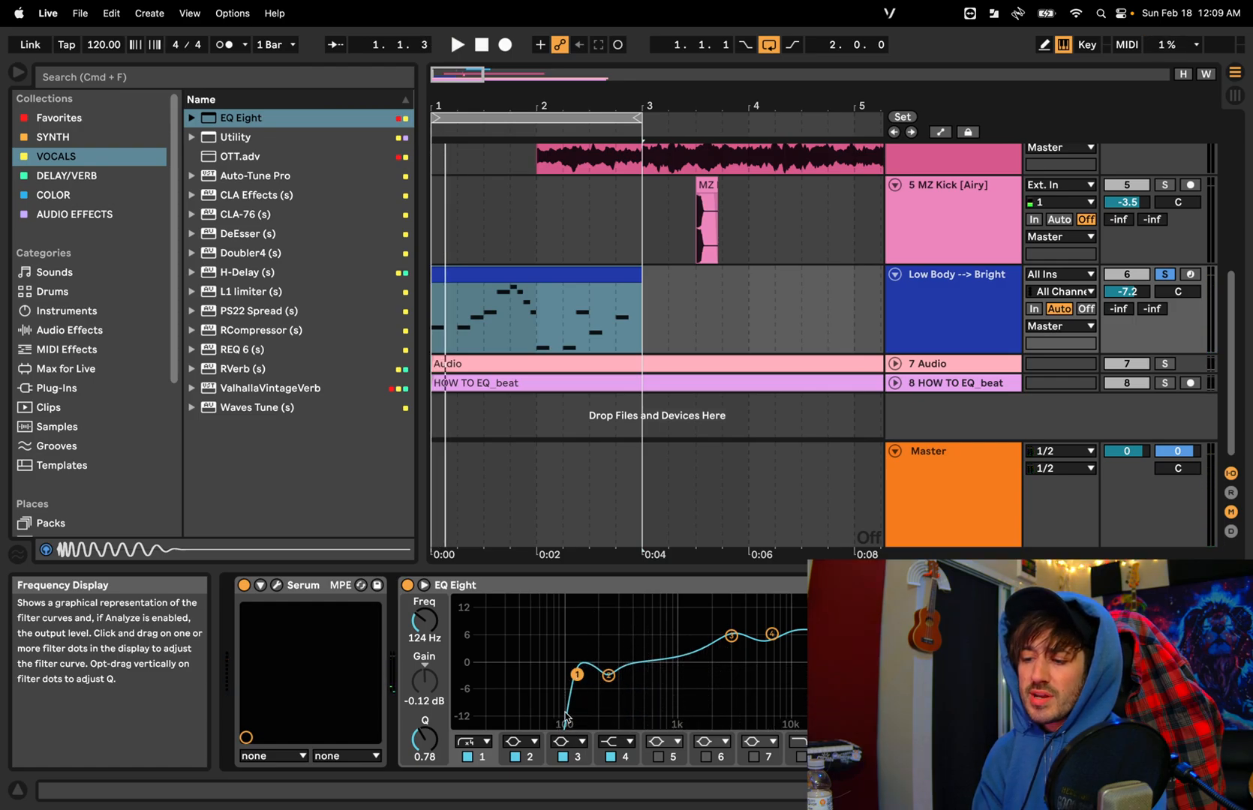
key("space")
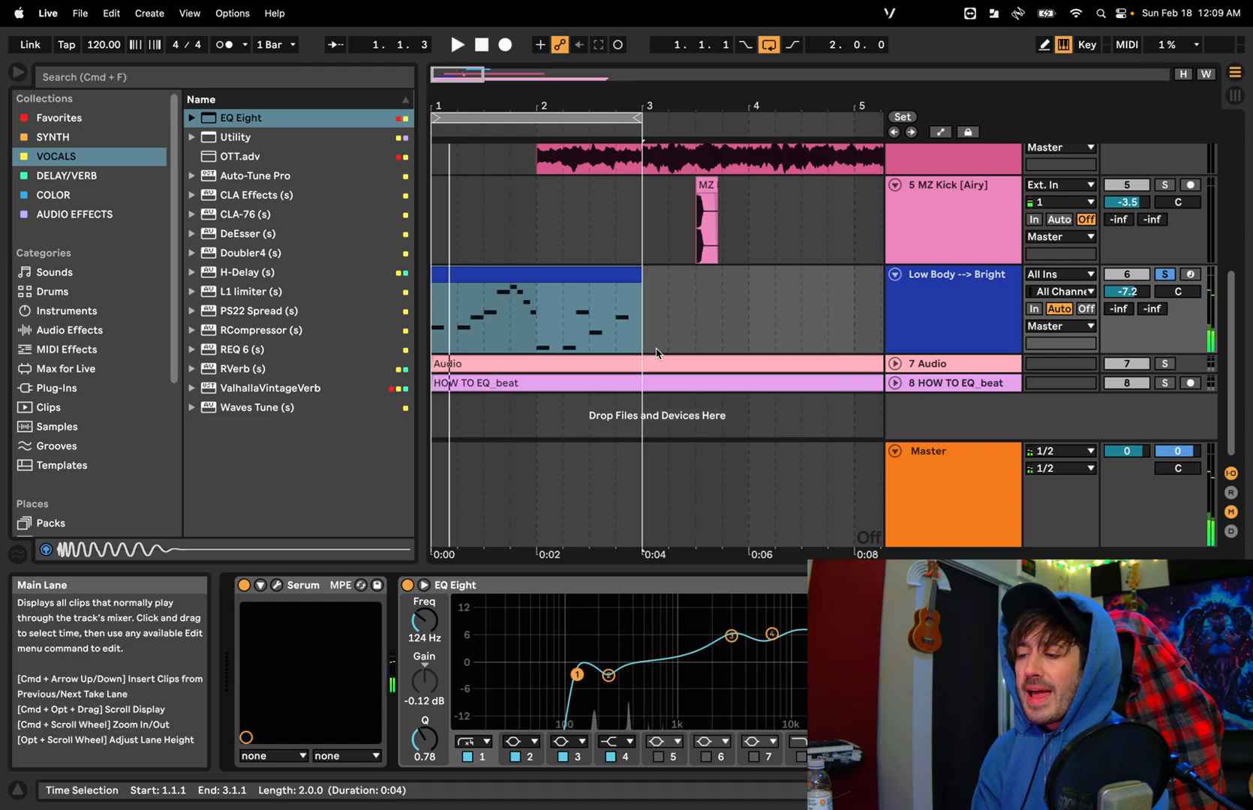
Duplicate the Low Body --> Bright track and solo only the duplicate
left_click(946, 323)
key("super+d")
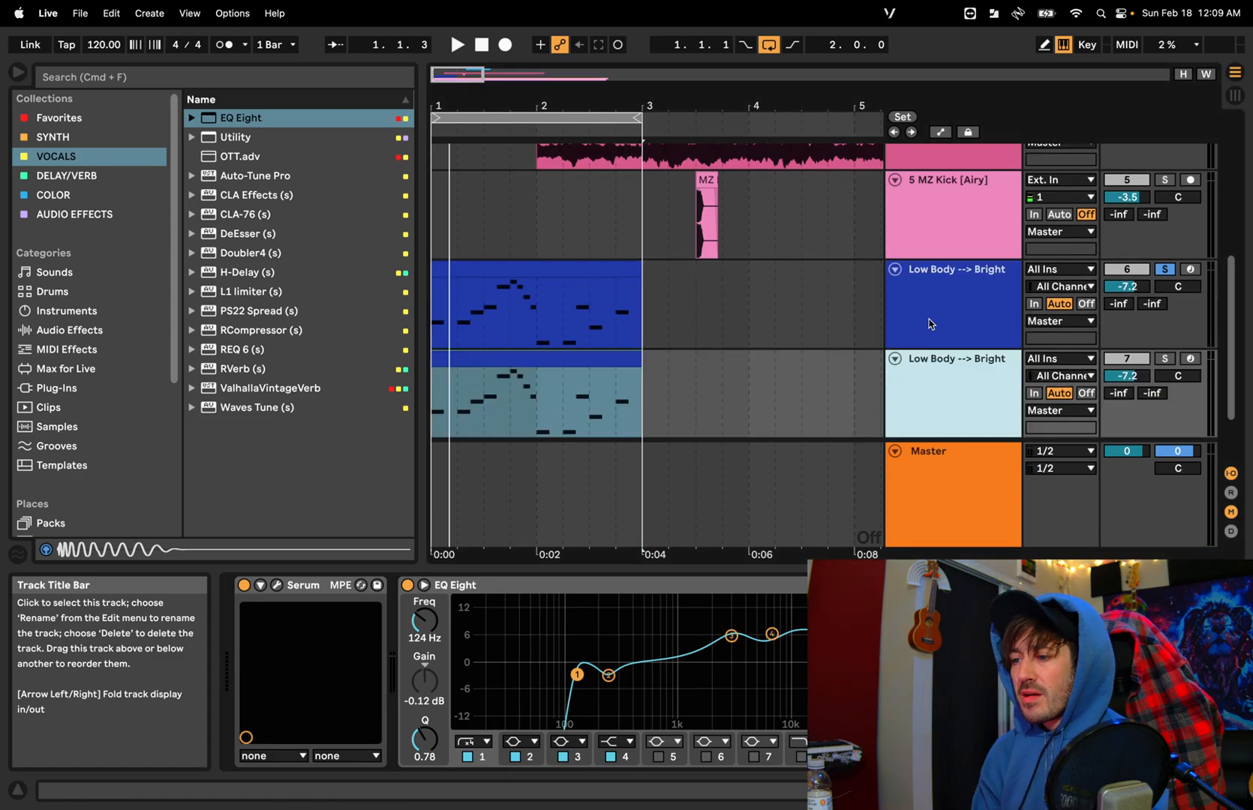
left_click(591, 358)
left_click(1164, 359)
left_click(441, 359)
Replace Serum on the duplicate track with the Basic Sub Sine preset found in Sounds, and audition it
left_click(303, 587)
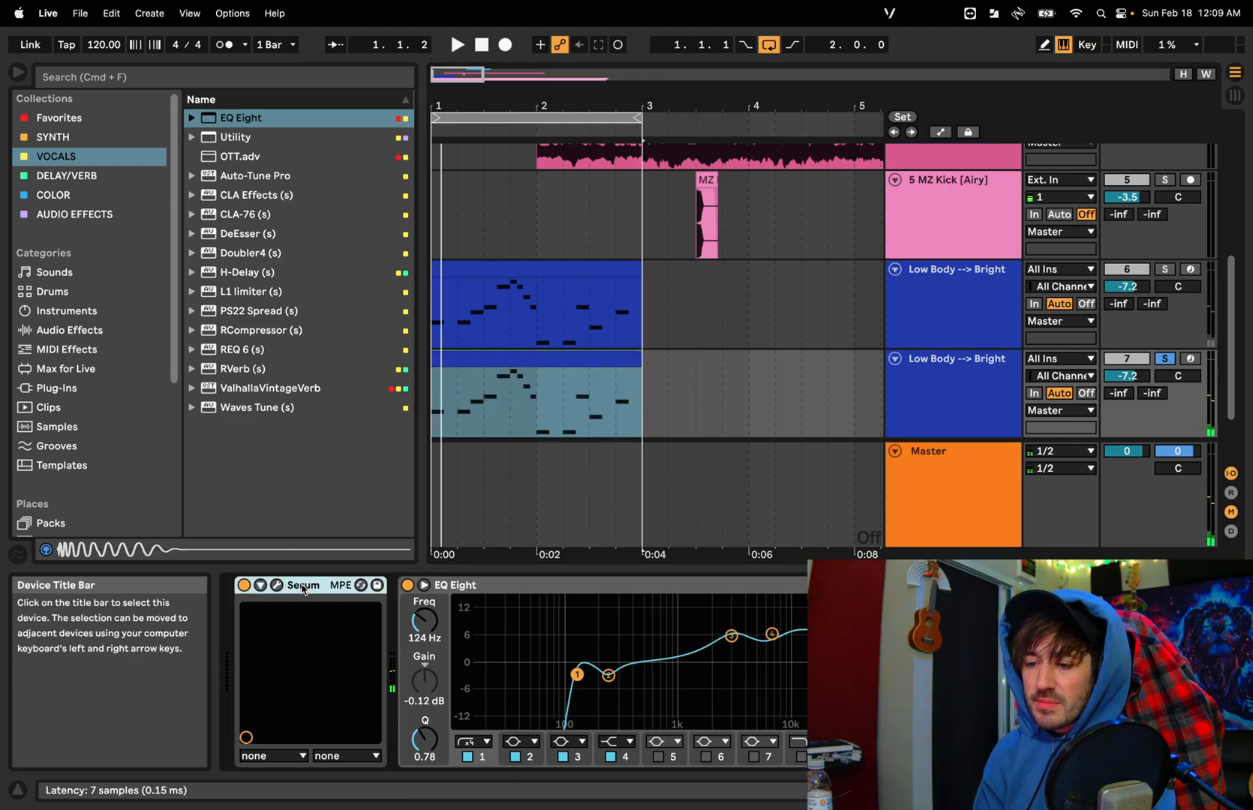
key("BackSpace")
left_click(209, 79)
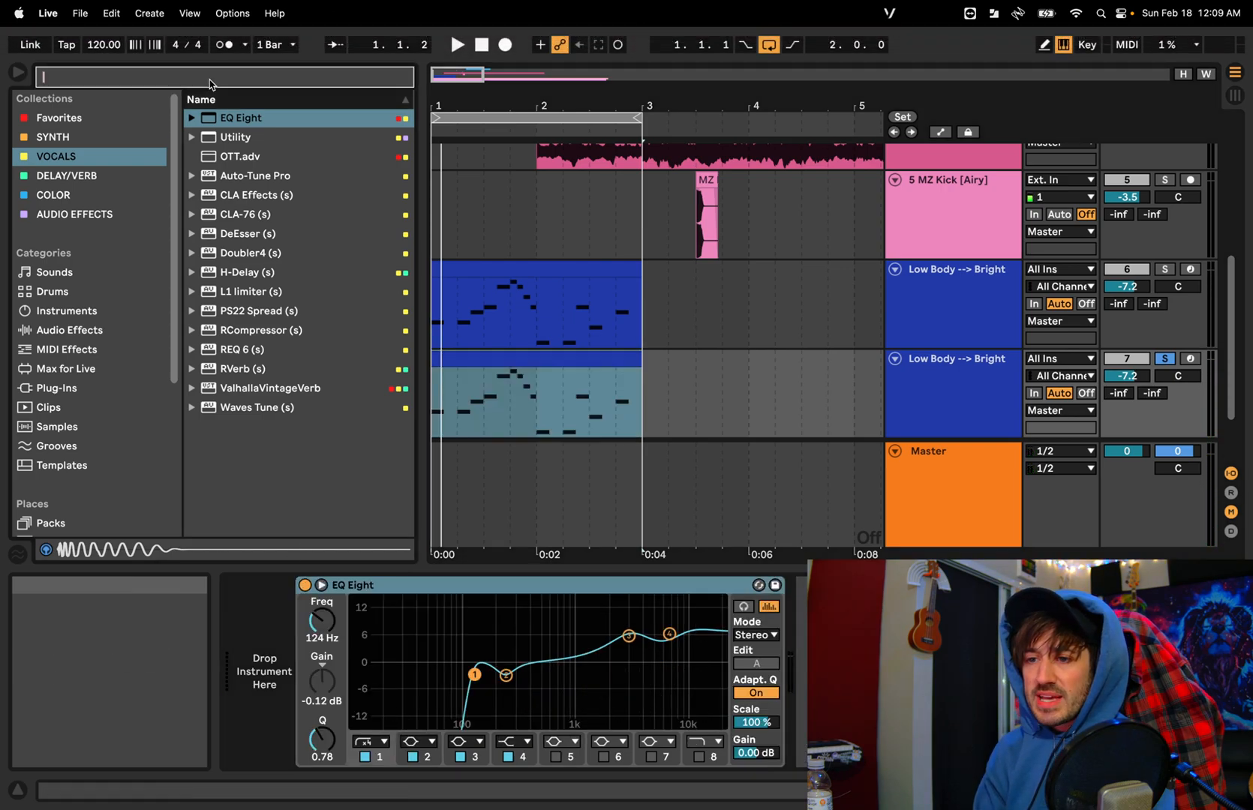
type("basic sub sine")
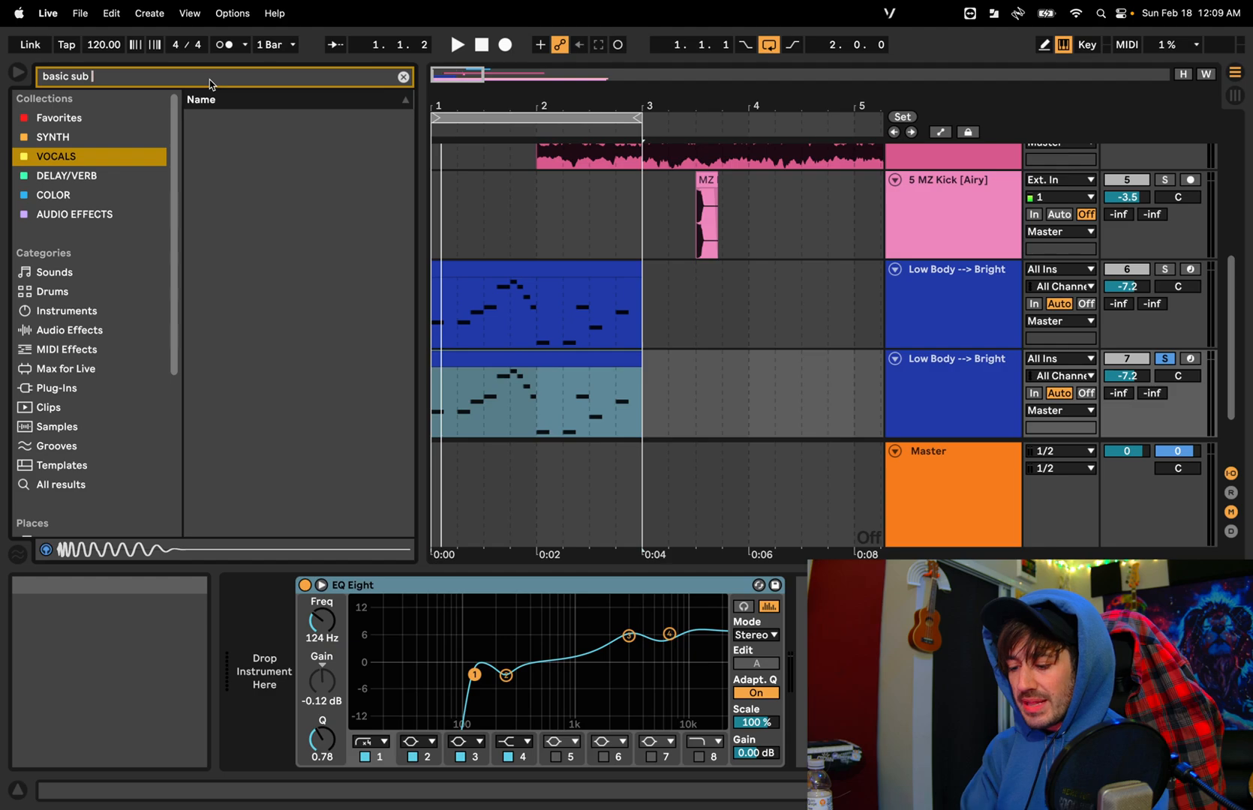
left_click(72, 276)
left_click(192, 118)
left_click(246, 138)
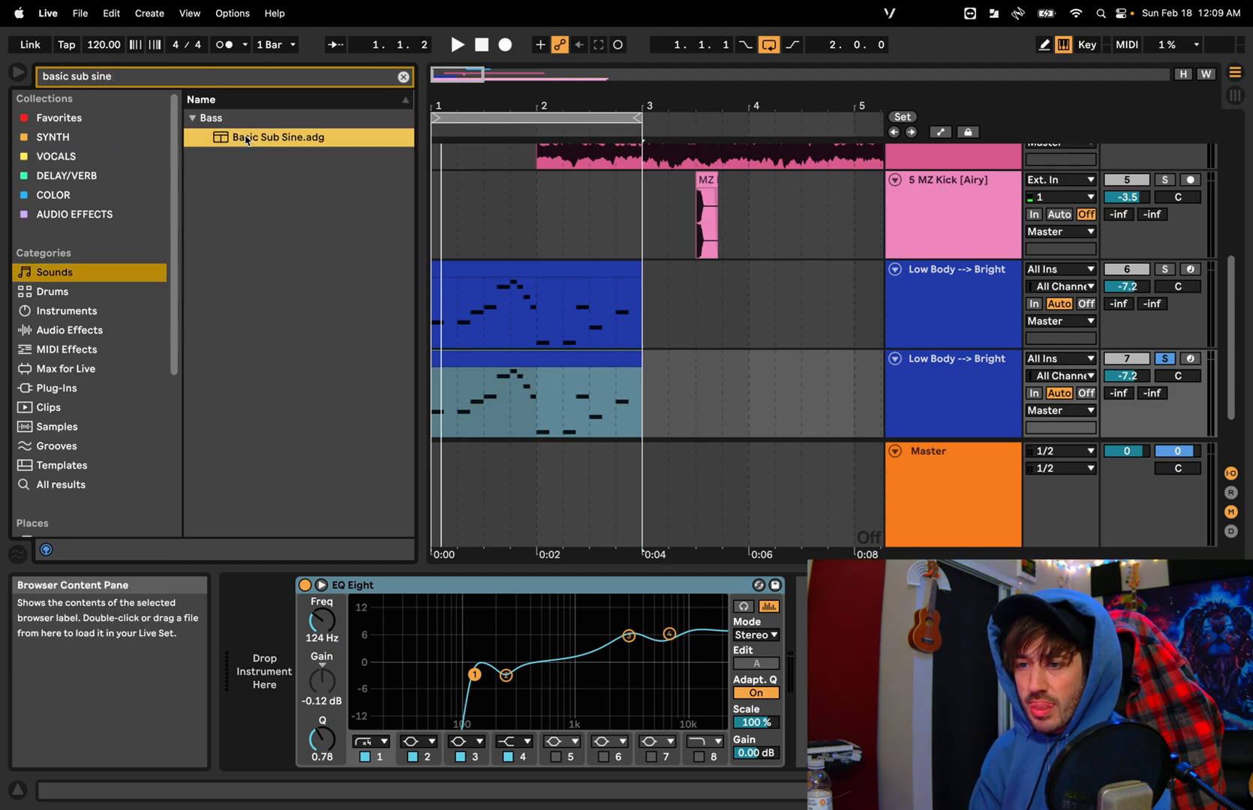
left_click_drag(263, 386, 263, 660)
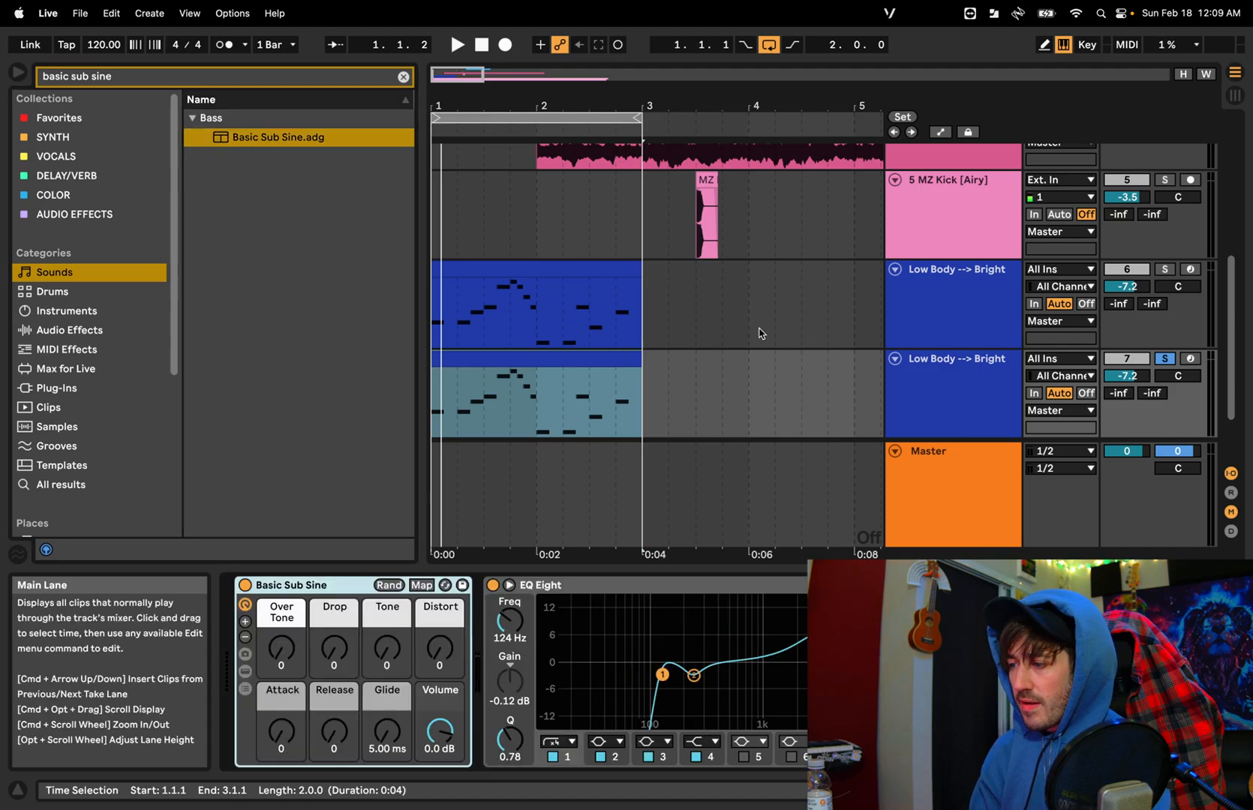
key("space")
key("space")
key("space")
key("space")
Transpose all notes in the duplicate clip down by octaves to D0–D1 during playback, and raise the track volume to -0.9 dB
double_click(579, 362)
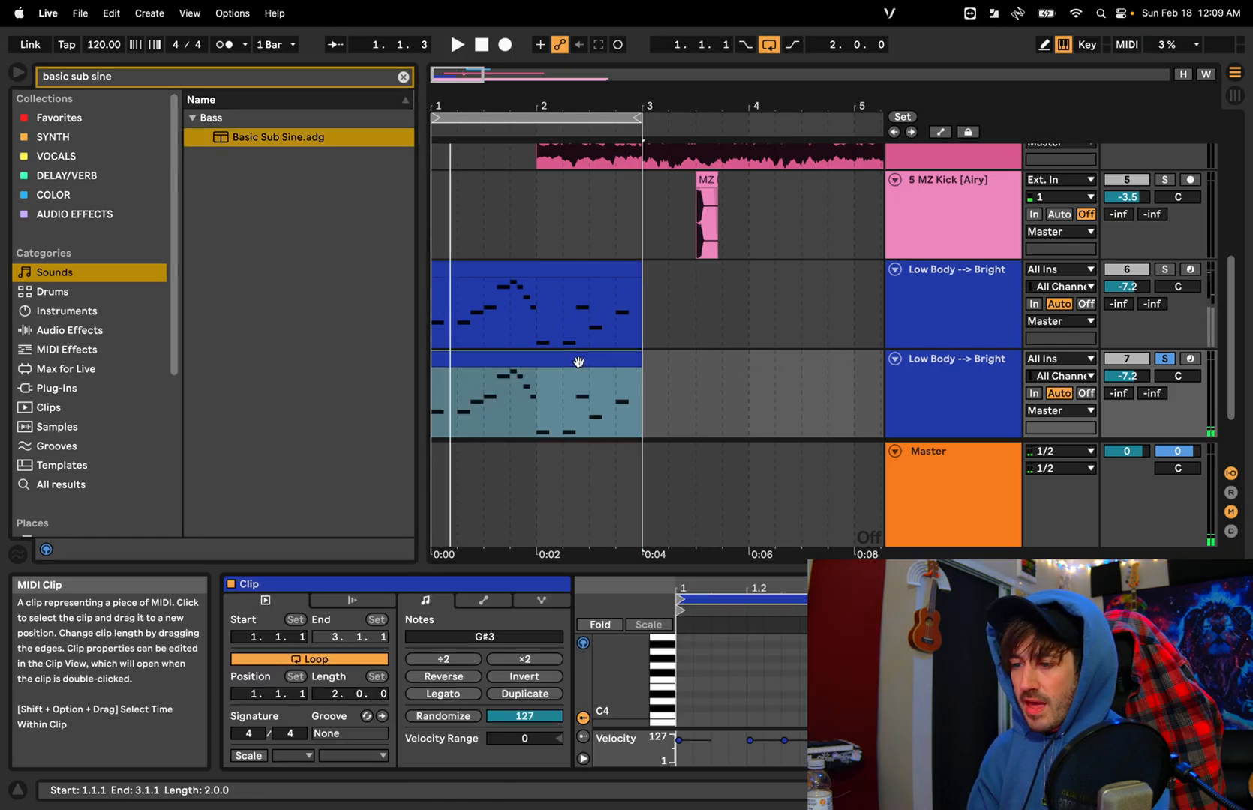
left_click_drag(770, 569, 777, 371)
left_click(630, 489)
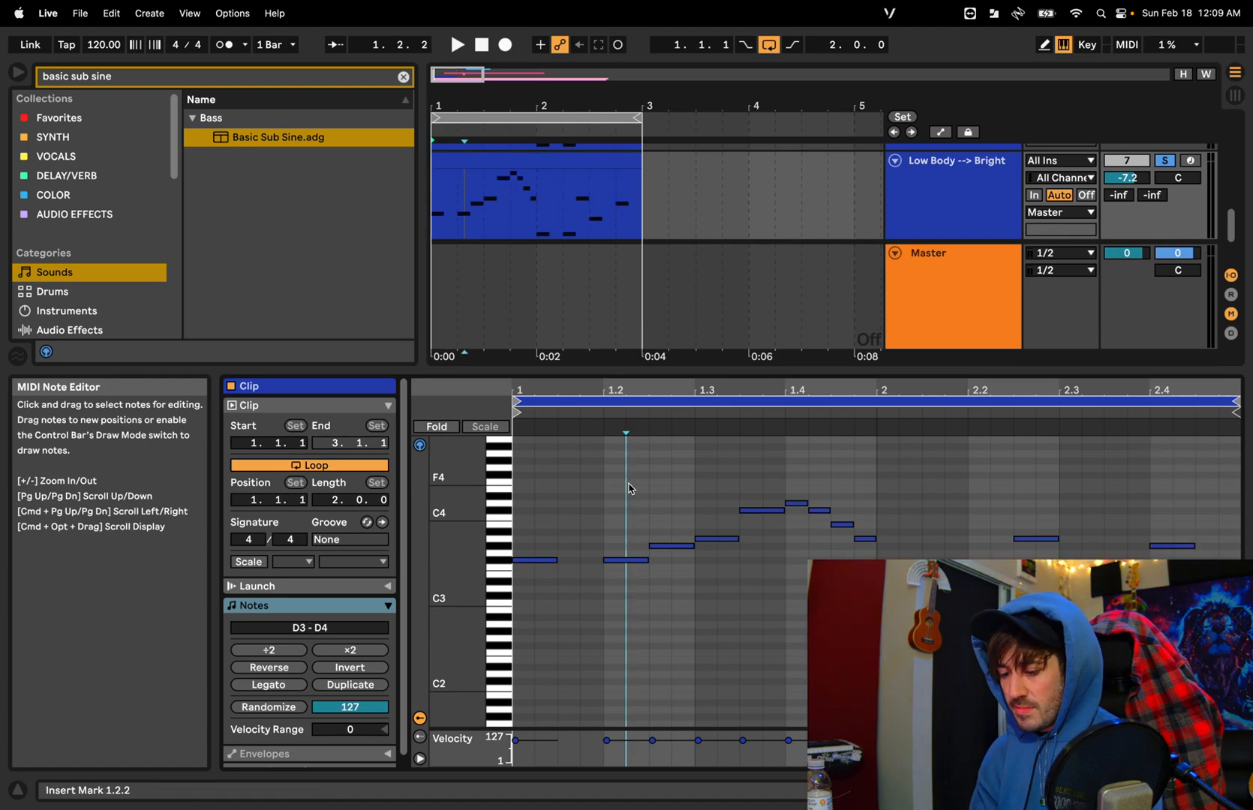
key("super+a")
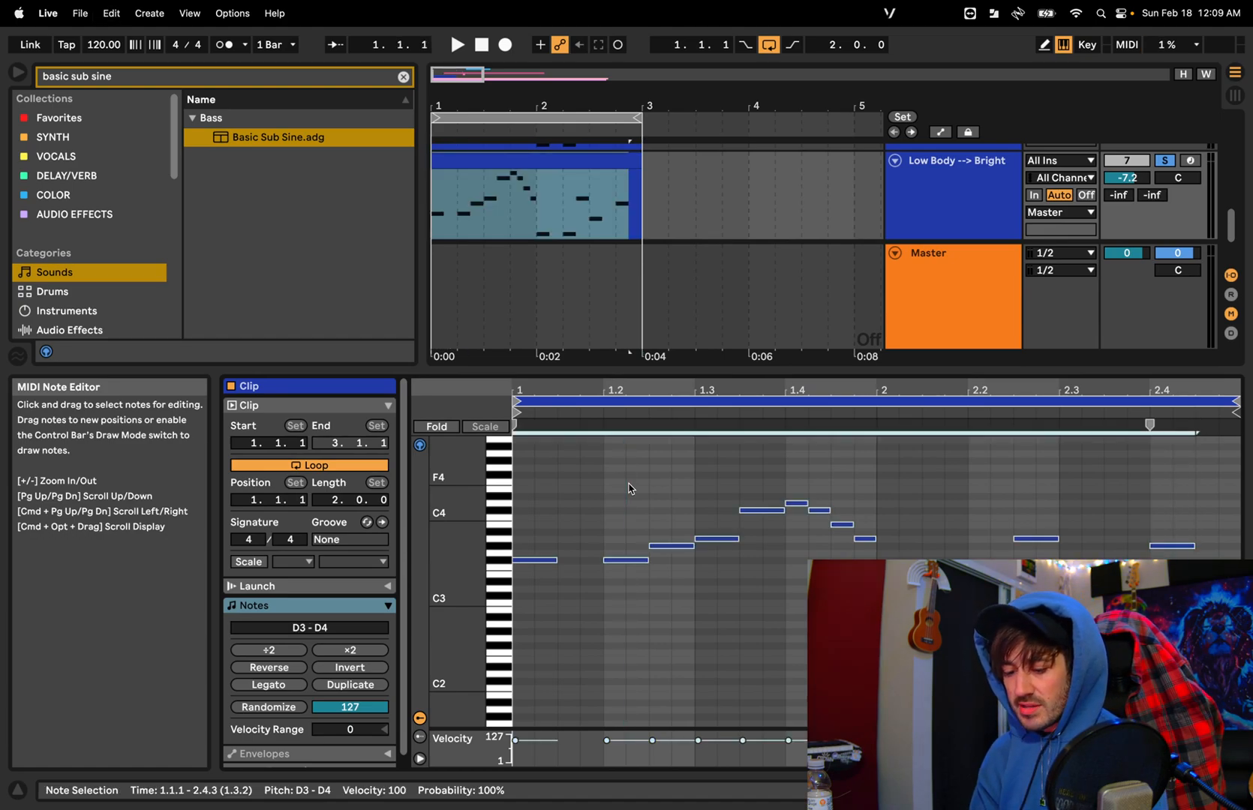
key("shift+Down")
key("space")
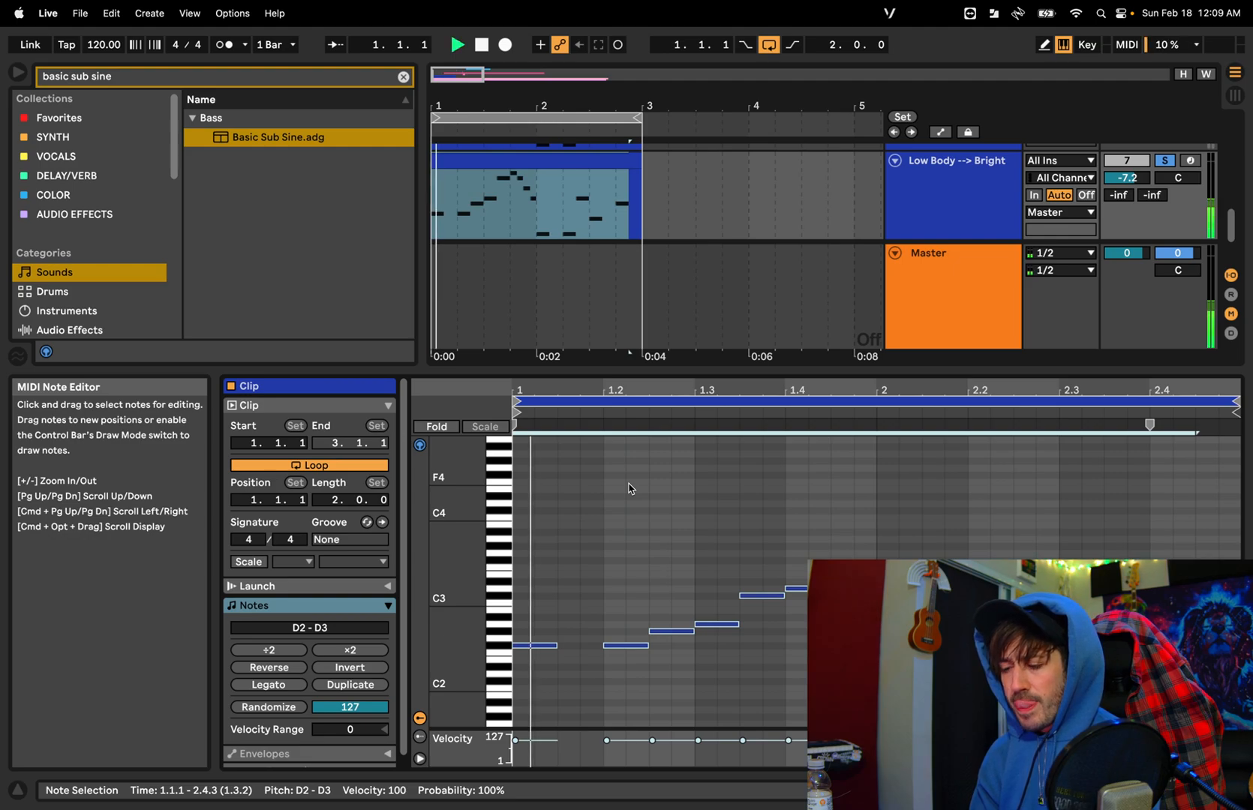
key("shift+Down")
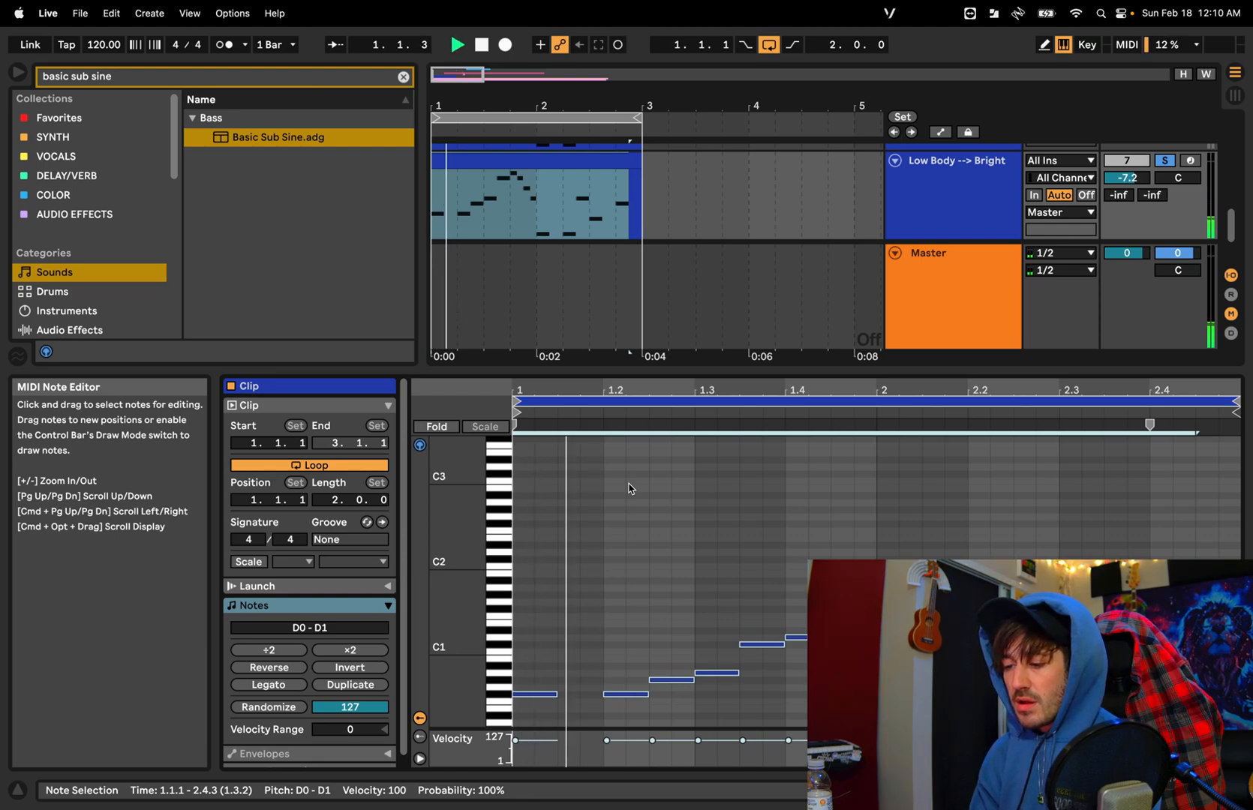
left_click_drag(1122, 177, 1122, 149)
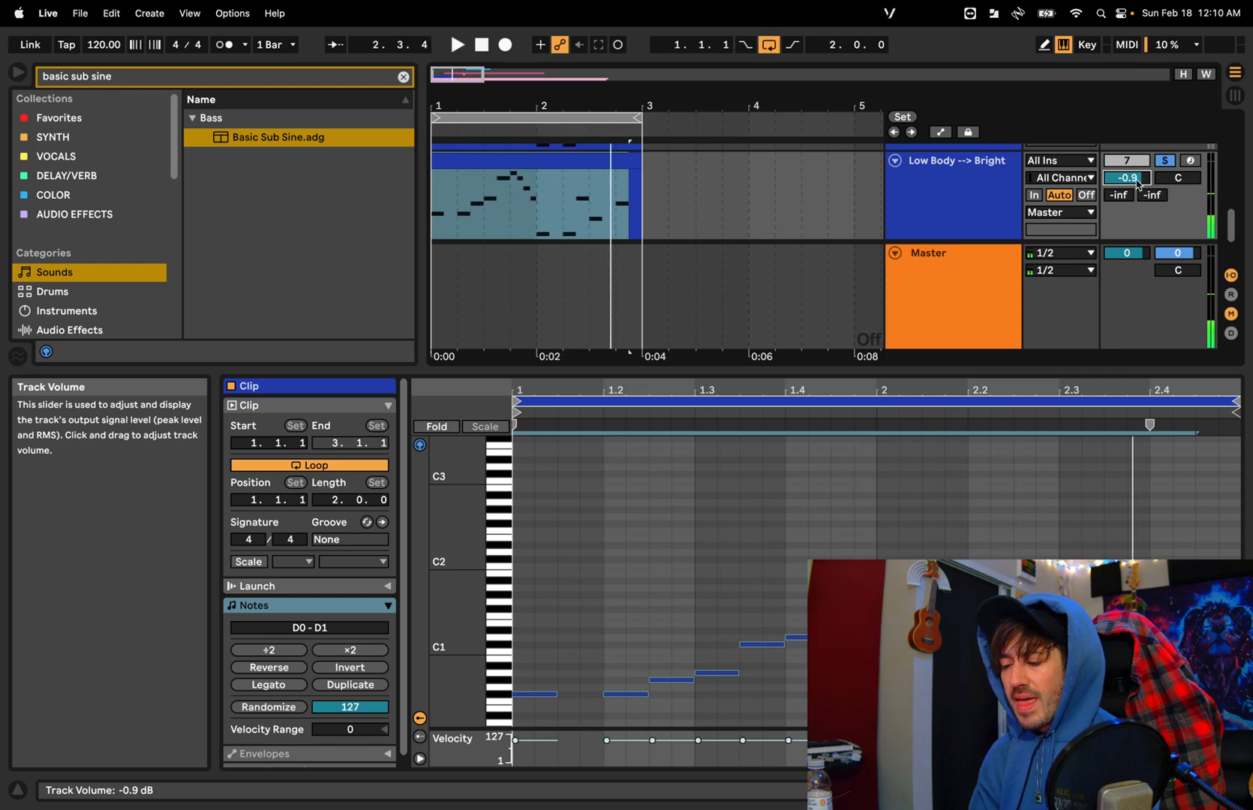
Compare the sub notes at D-1–D0 and D1–D2, return them to D0–D1, and raise the track volume to 2.1 dB
left_click(612, 583)
key("super+a")
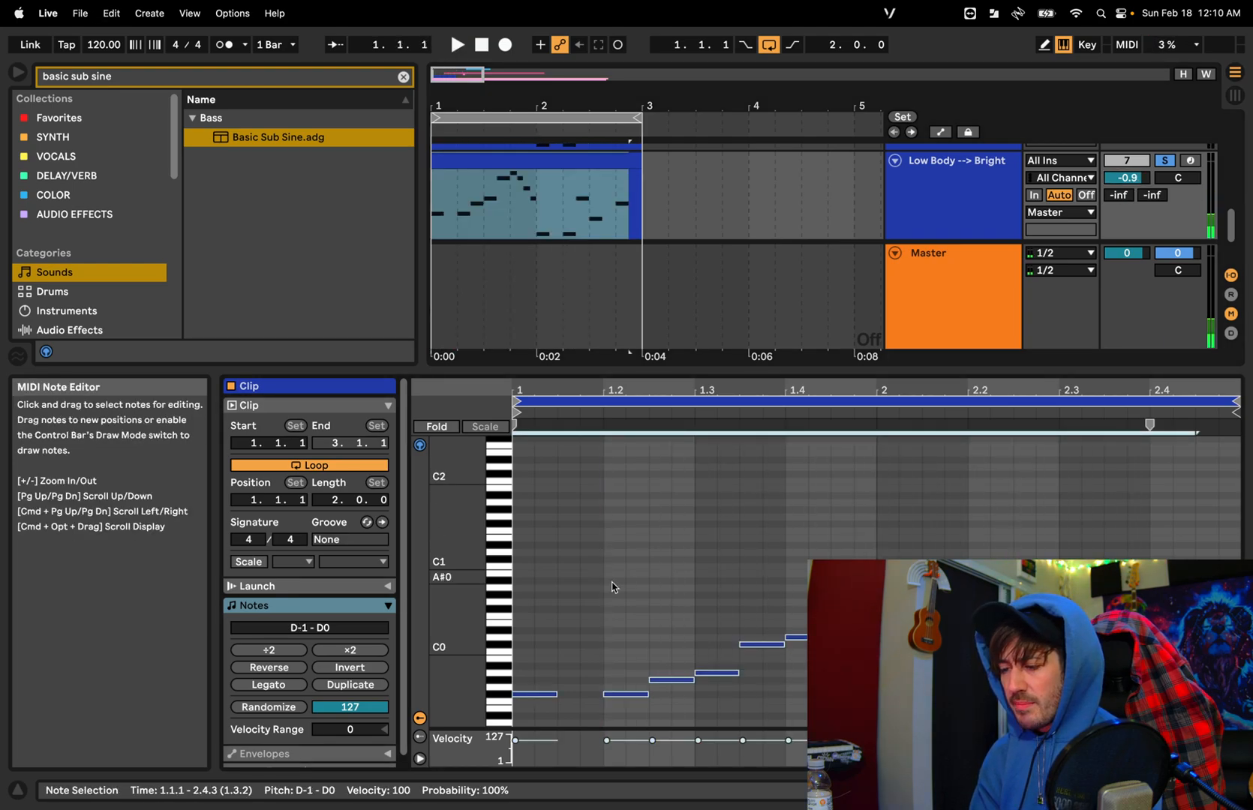
key("shift+Up")
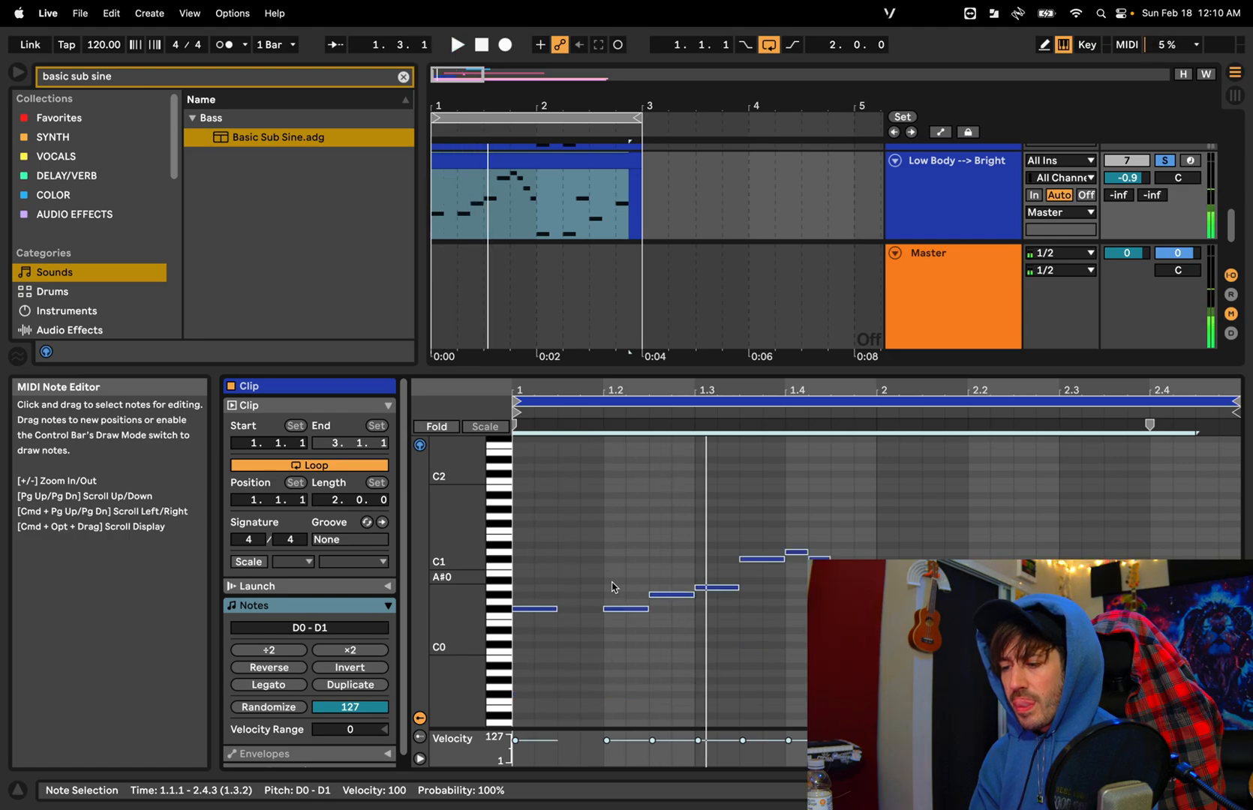
key("shift+Up")
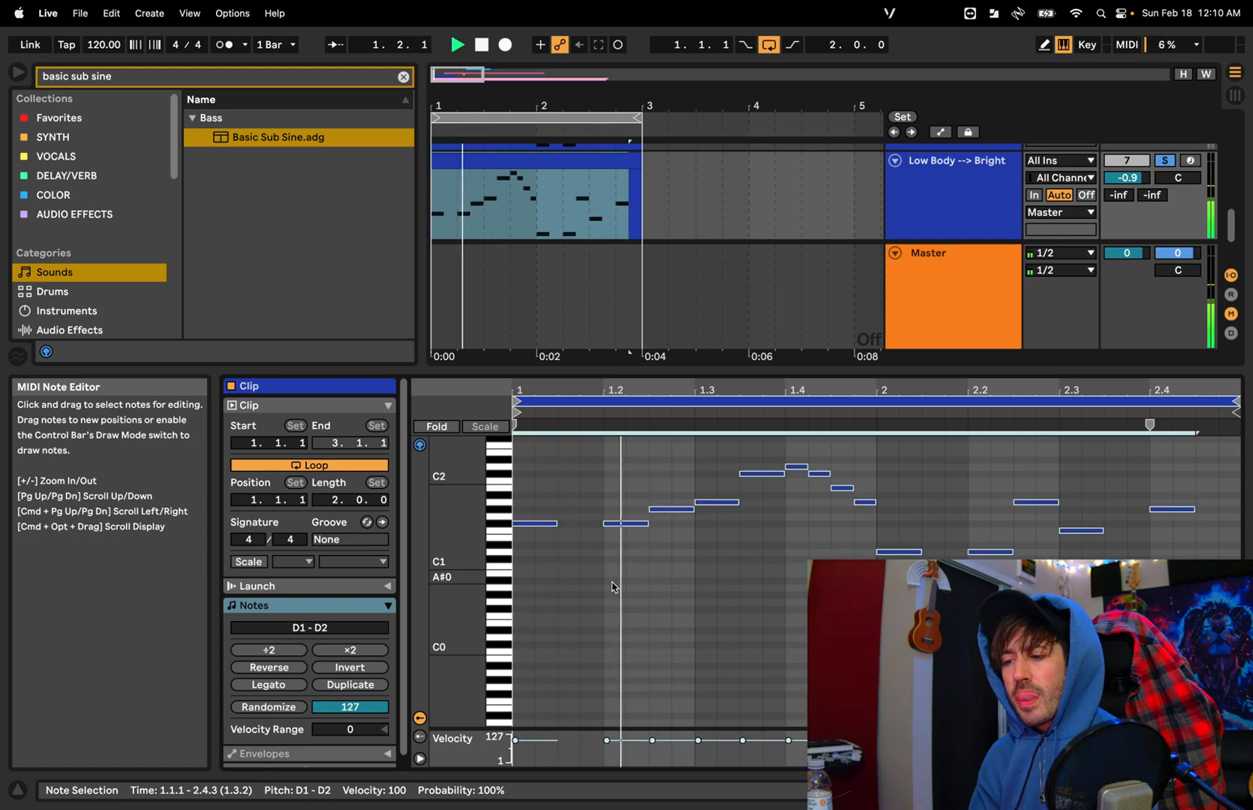
key("shift+Down")
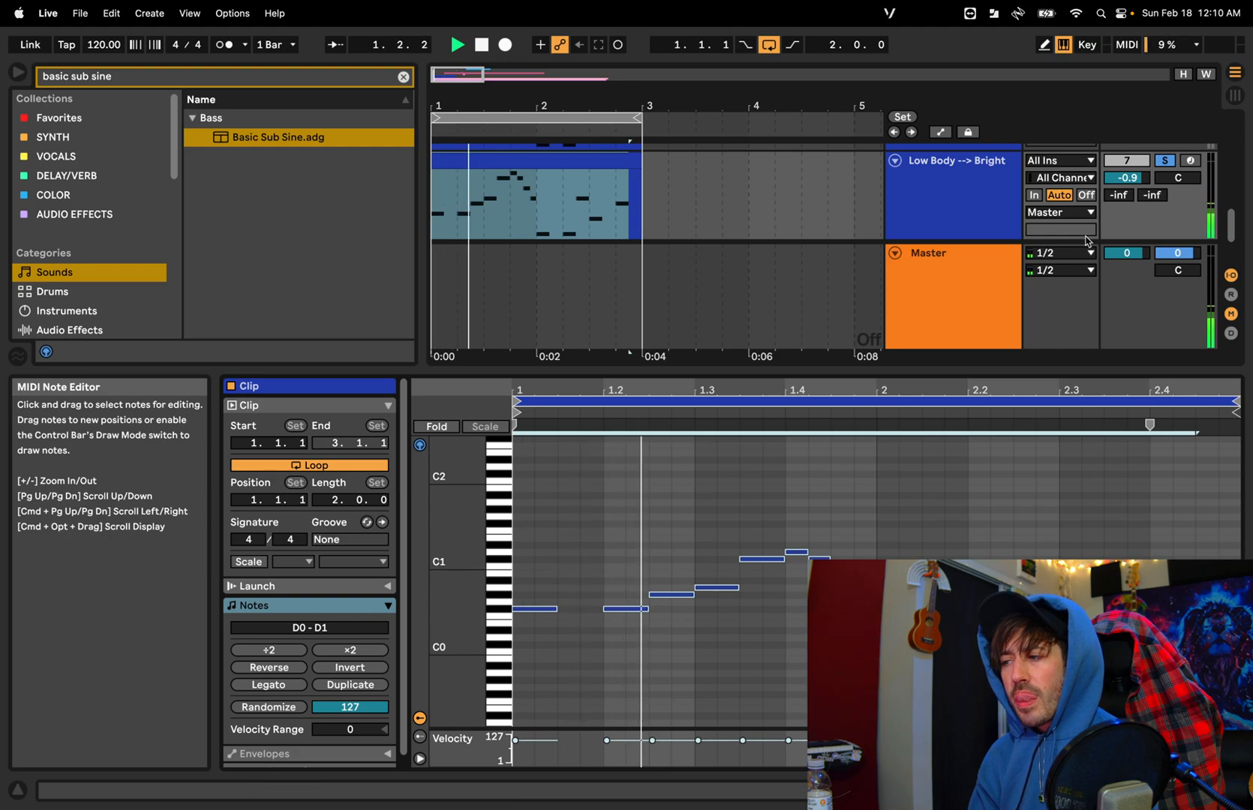
left_click_drag(1125, 183, 1125, 175)
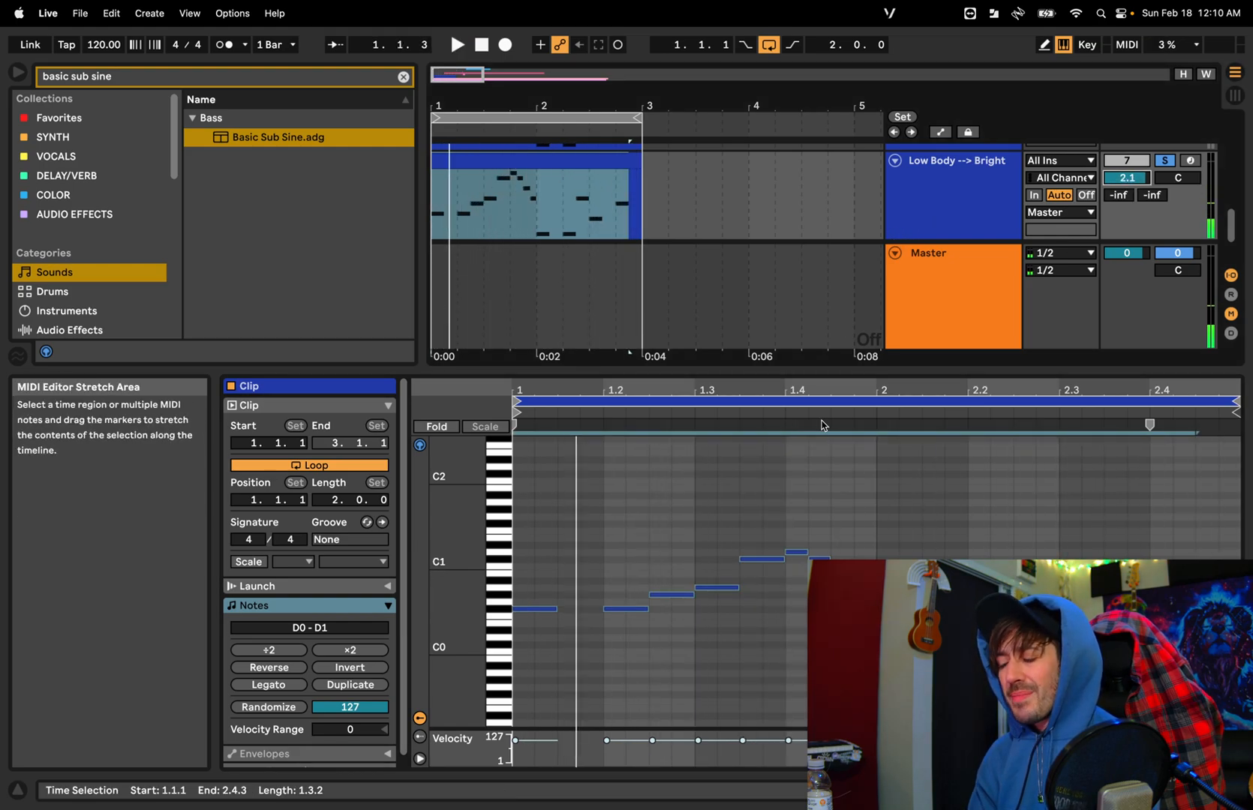
Solo the original Low Body --> Bright track along with the sub, lower its volume to -10.4 dB, and audition both together
scroll(755, 302, "down", 1)
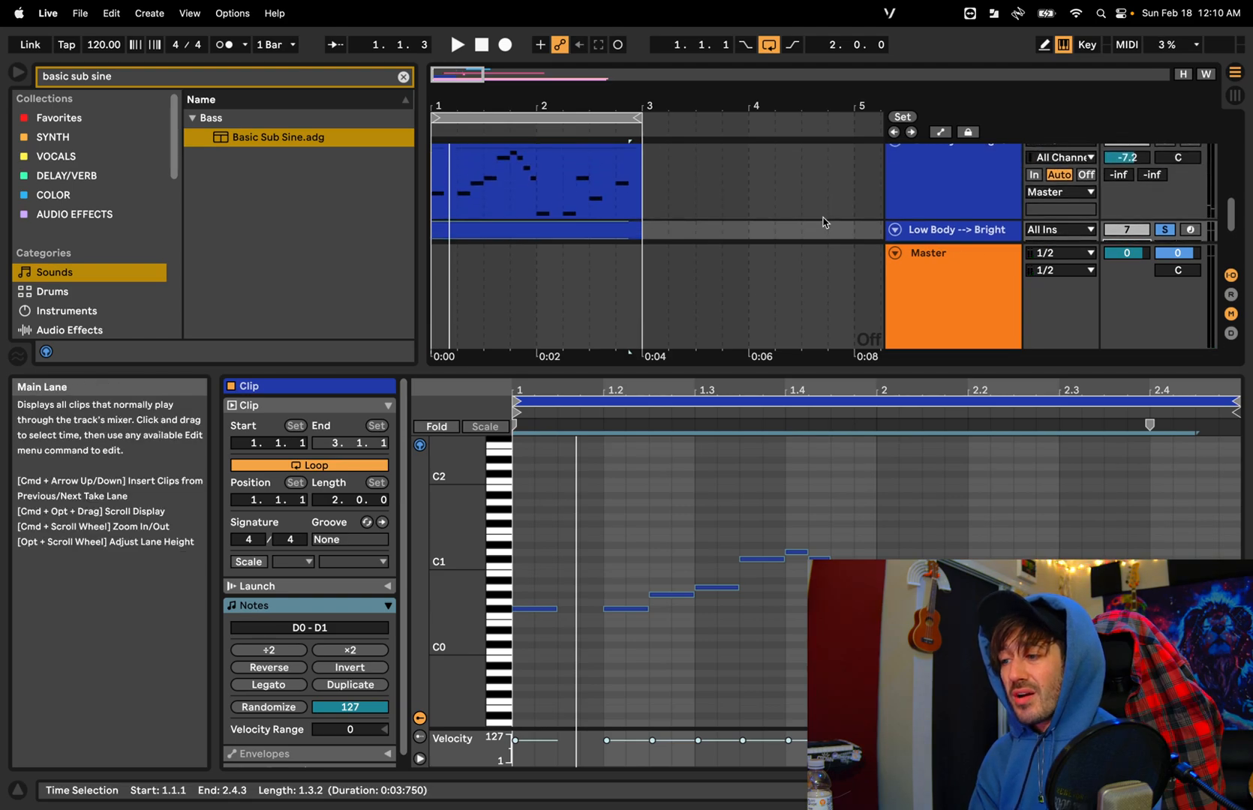
scroll(823, 223, "up", 1)
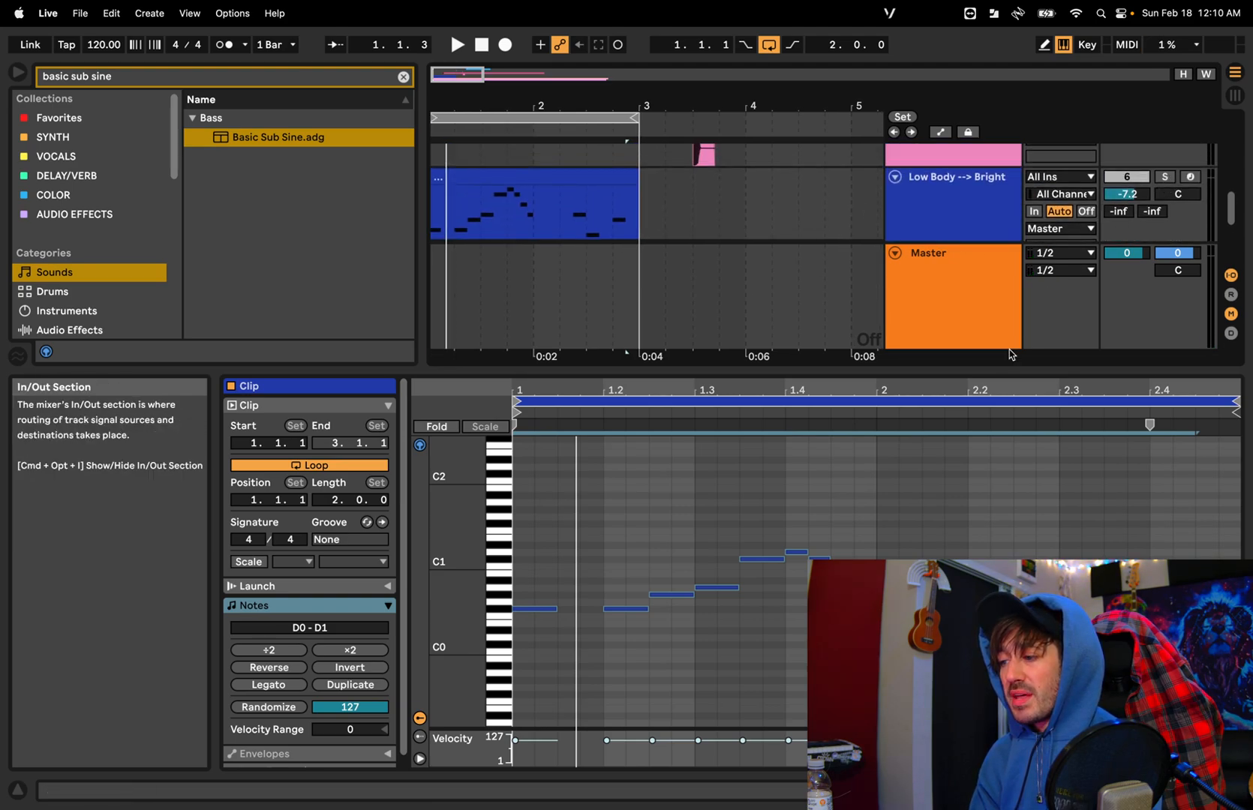
left_click_drag(1000, 367, 984, 518)
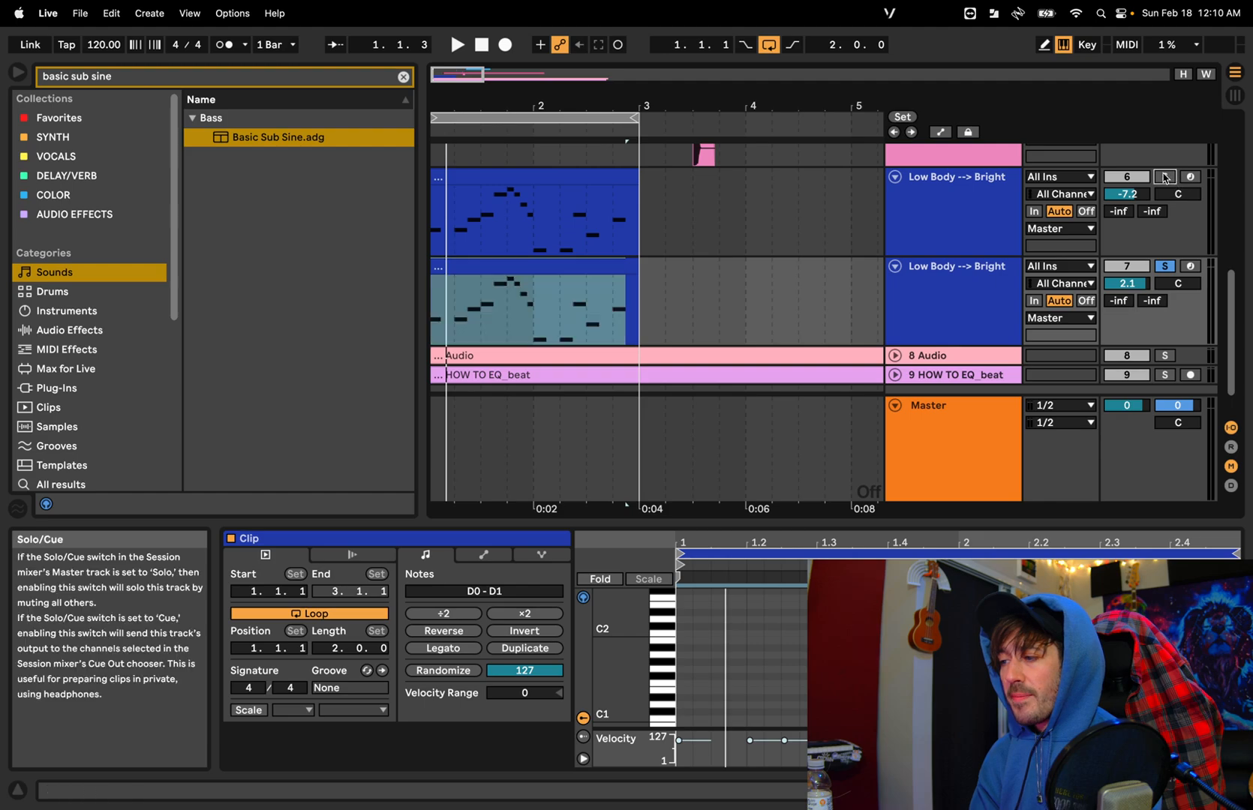
left_click(1164, 178)
key("space")
left_click_drag(1125, 191, 1123, 196)
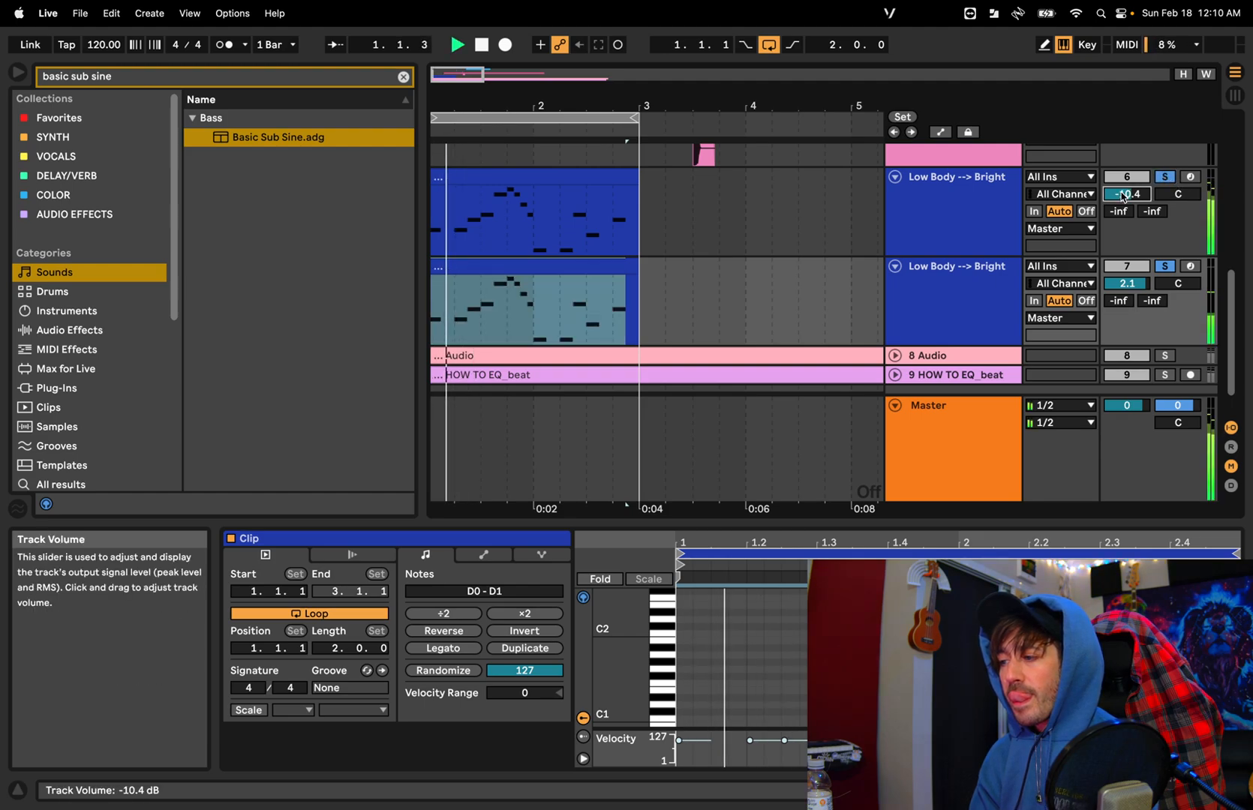
key("space")
Transpose all notes in the sub clip up one octave to D1–D2 while both tracks play
double_click(590, 268)
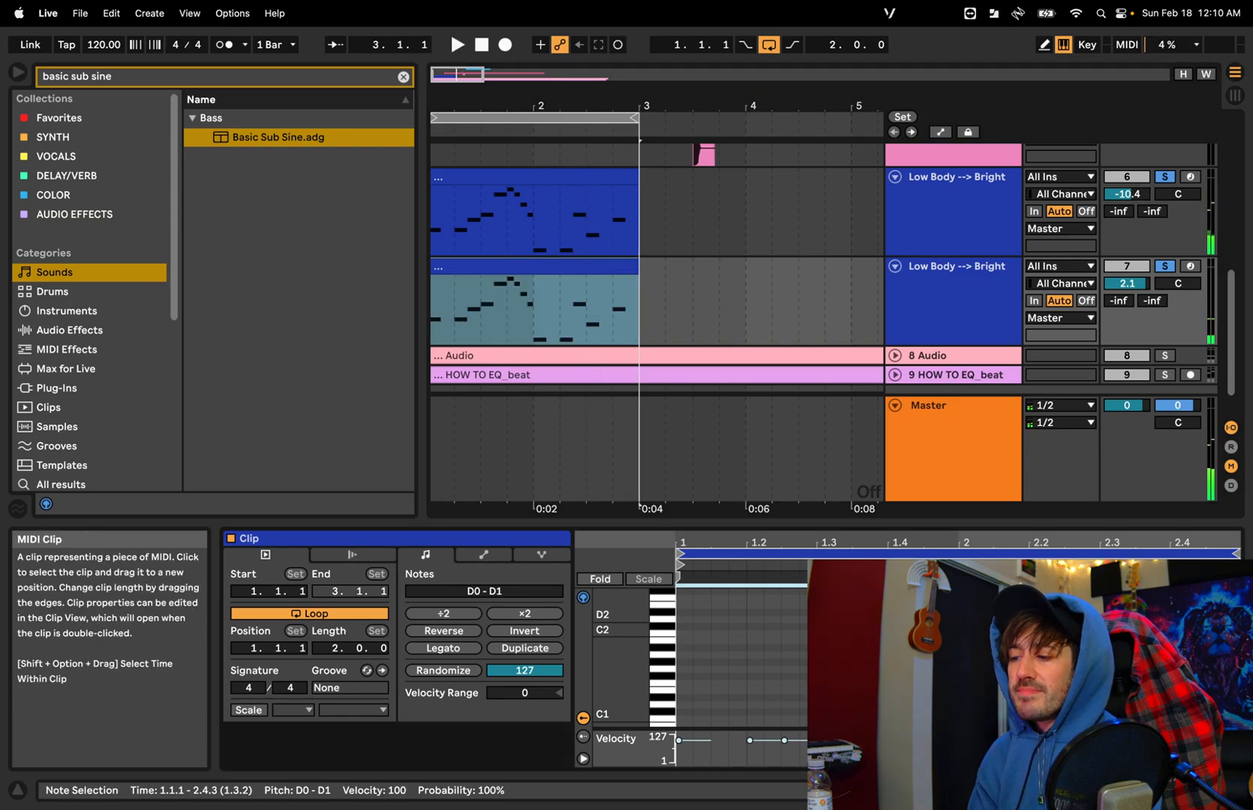
left_click_drag(848, 524, 877, 295)
left_click(658, 452)
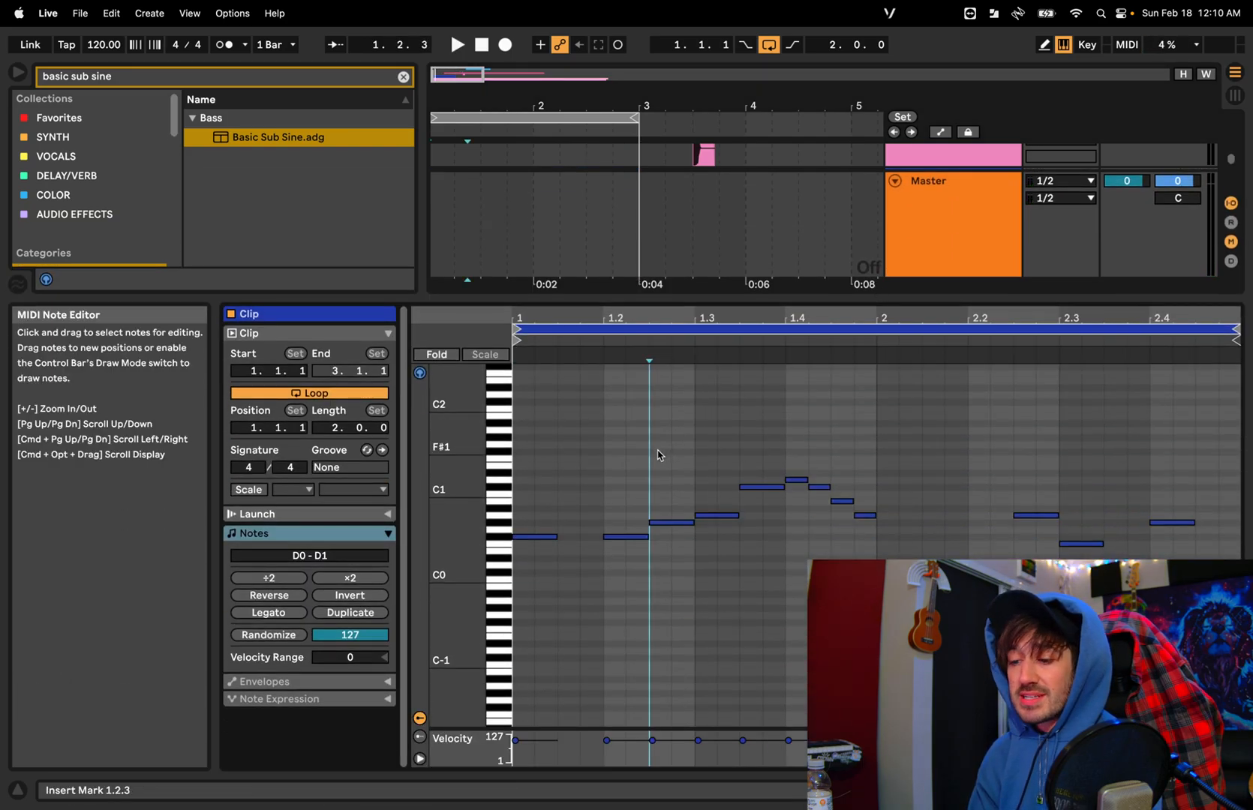
key("super+a")
key("shift+Up")
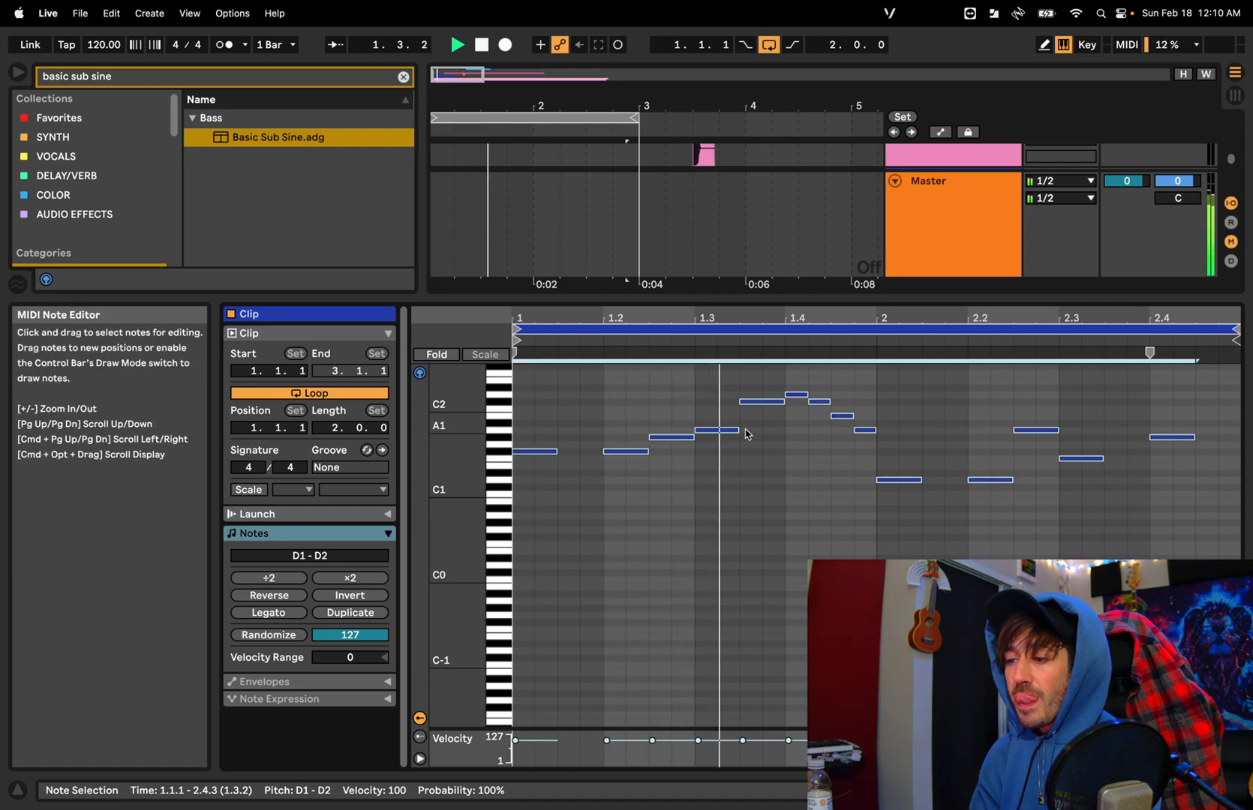
left_click_drag(819, 299, 819, 569)
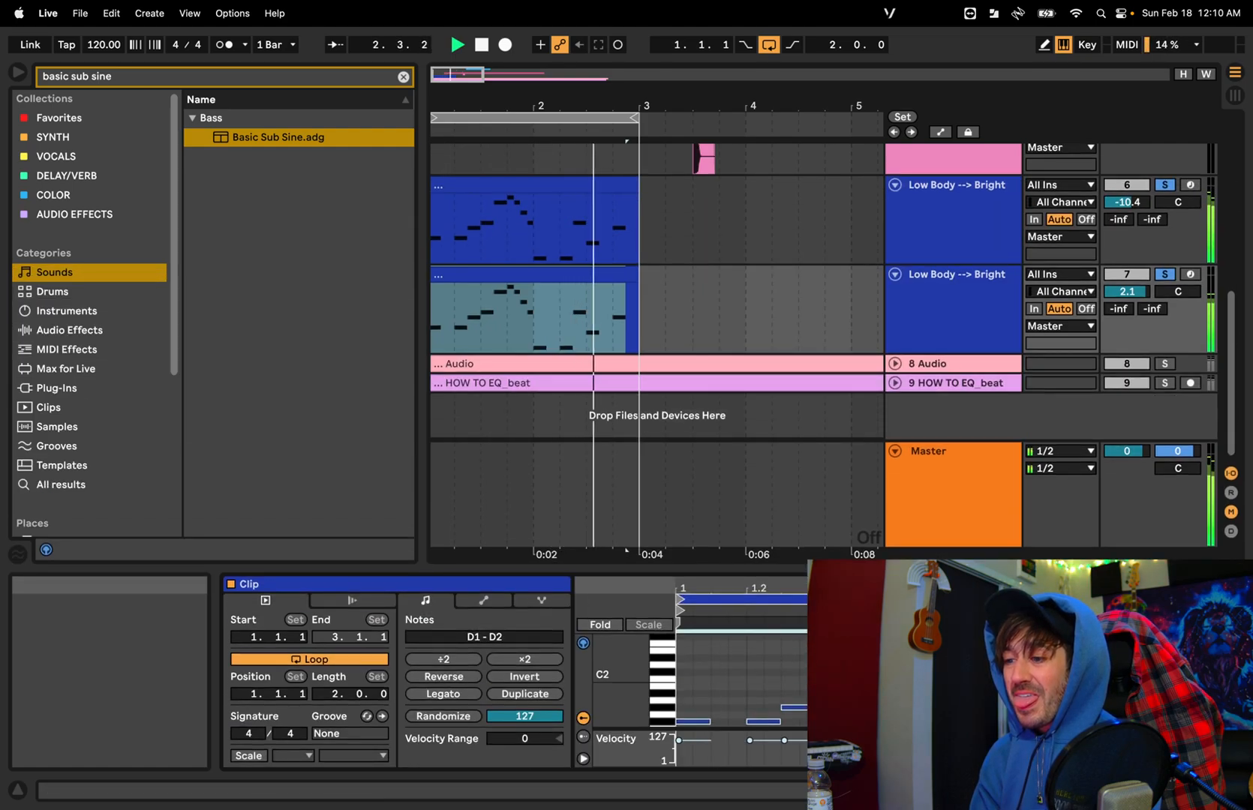
Audition both tracks together and raise the sub track's volume to 4.9 dB
key("space")
key("space")
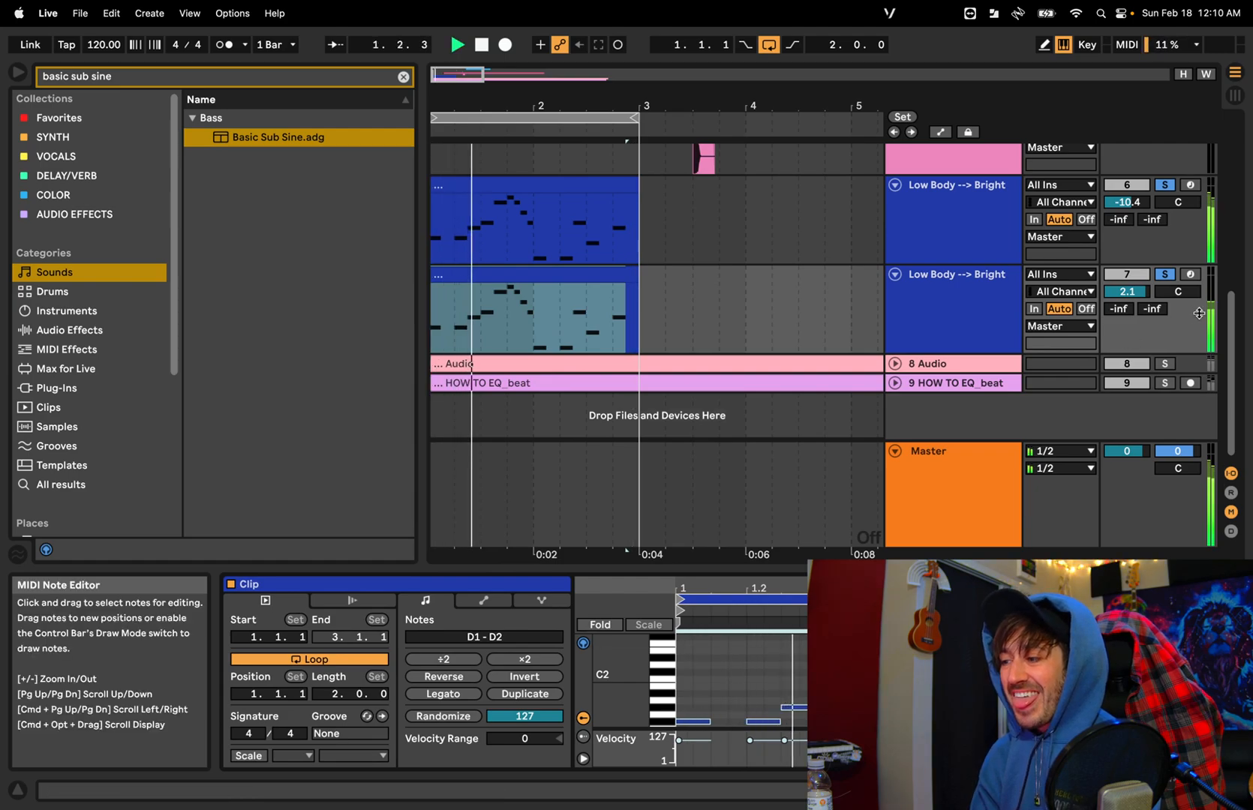
mouse_move(1127, 292)
left_mouse_down()
mouse_move(1127, 276)
mouse_move(1138, 298)
left_mouse_up()
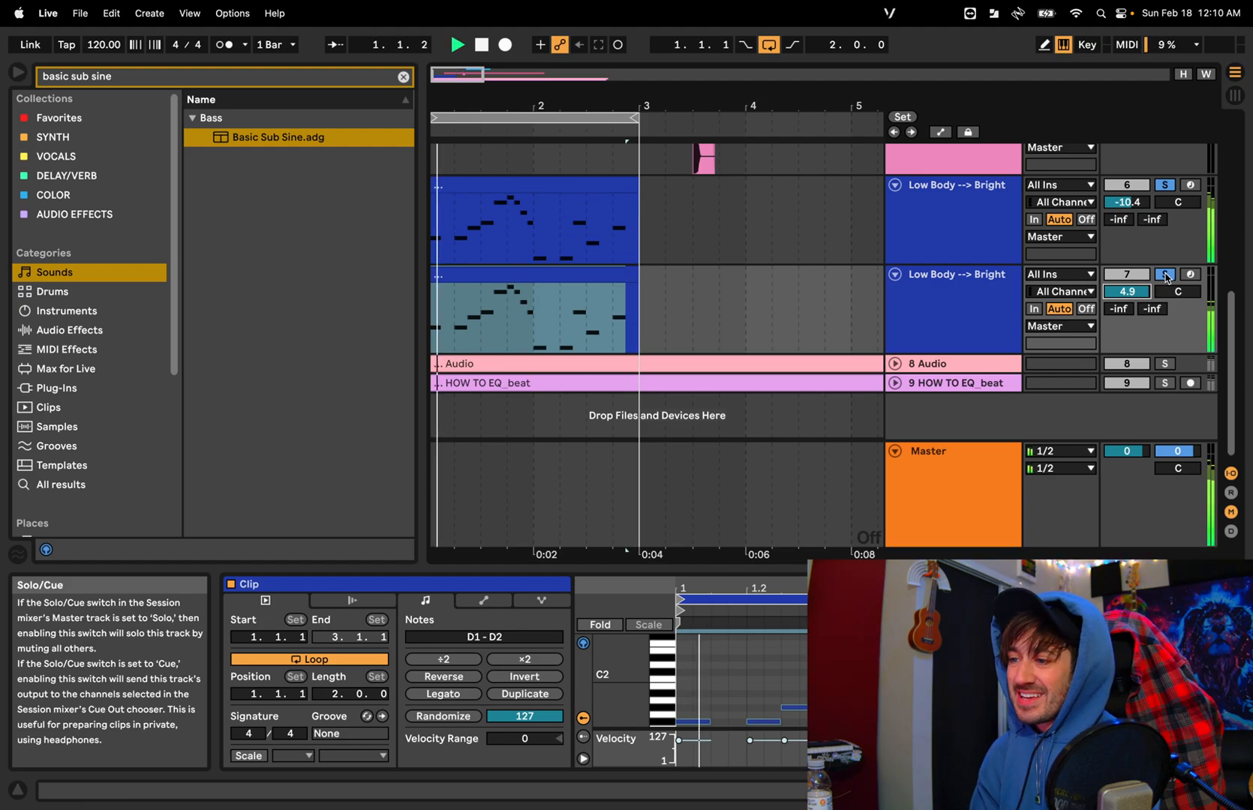
key("space")
Flatten filter 2 and the high bands in the sub track's EQ Eight, and lower filter 1's low cut to 10.0 Hz
left_click(1133, 791)
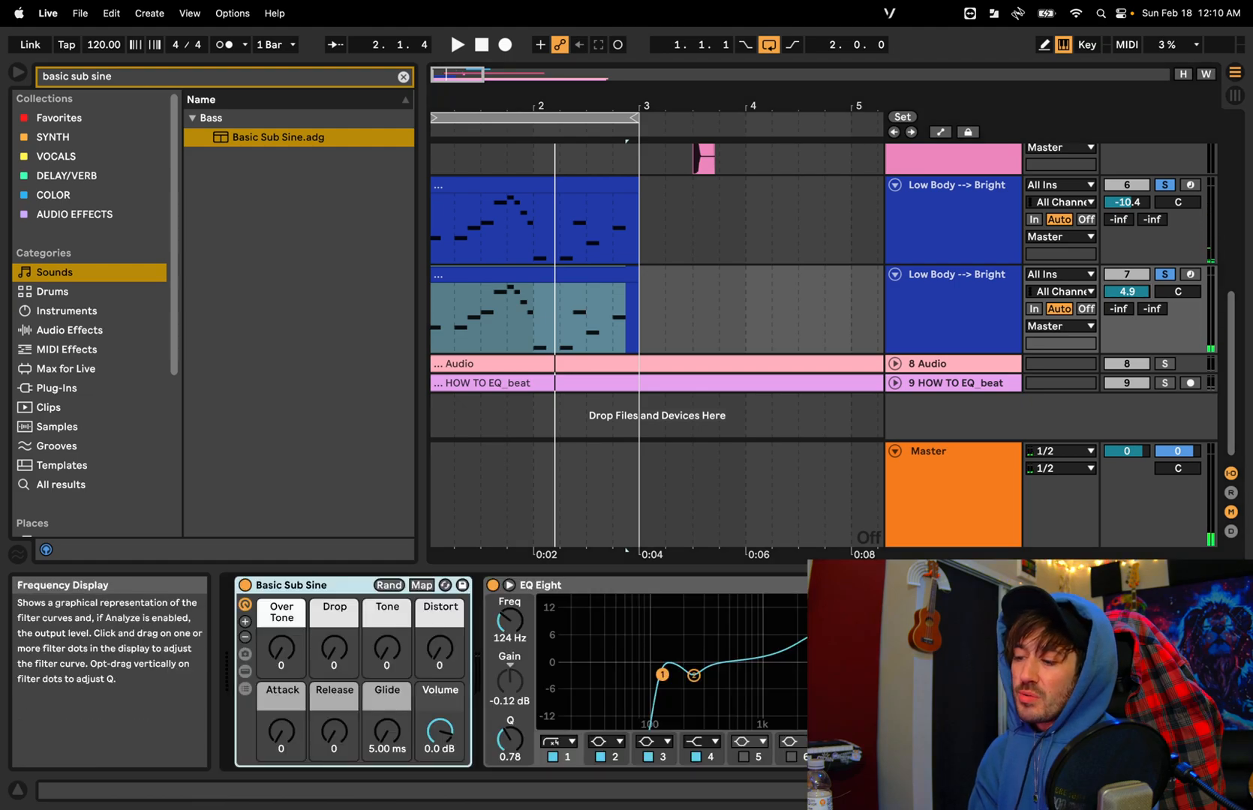
left_click_drag(859, 637, 817, 658)
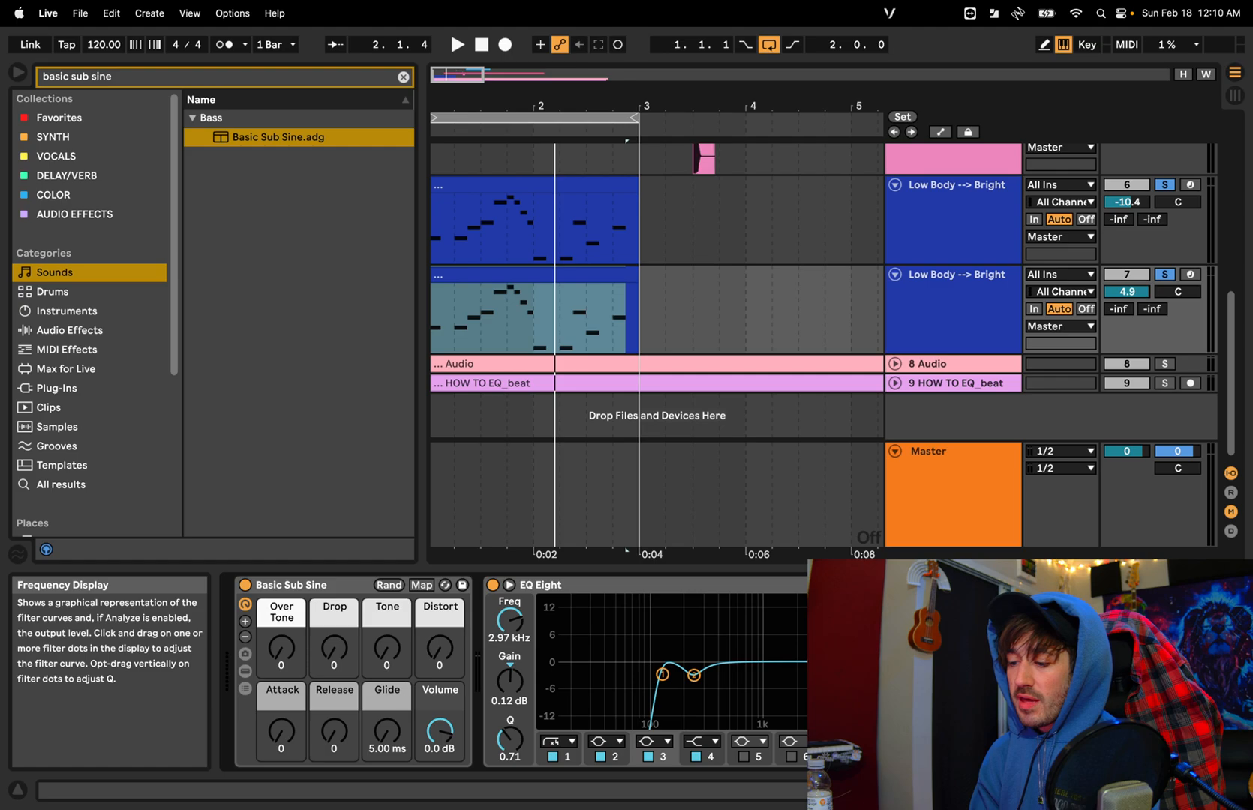
left_click_drag(695, 676, 551, 684)
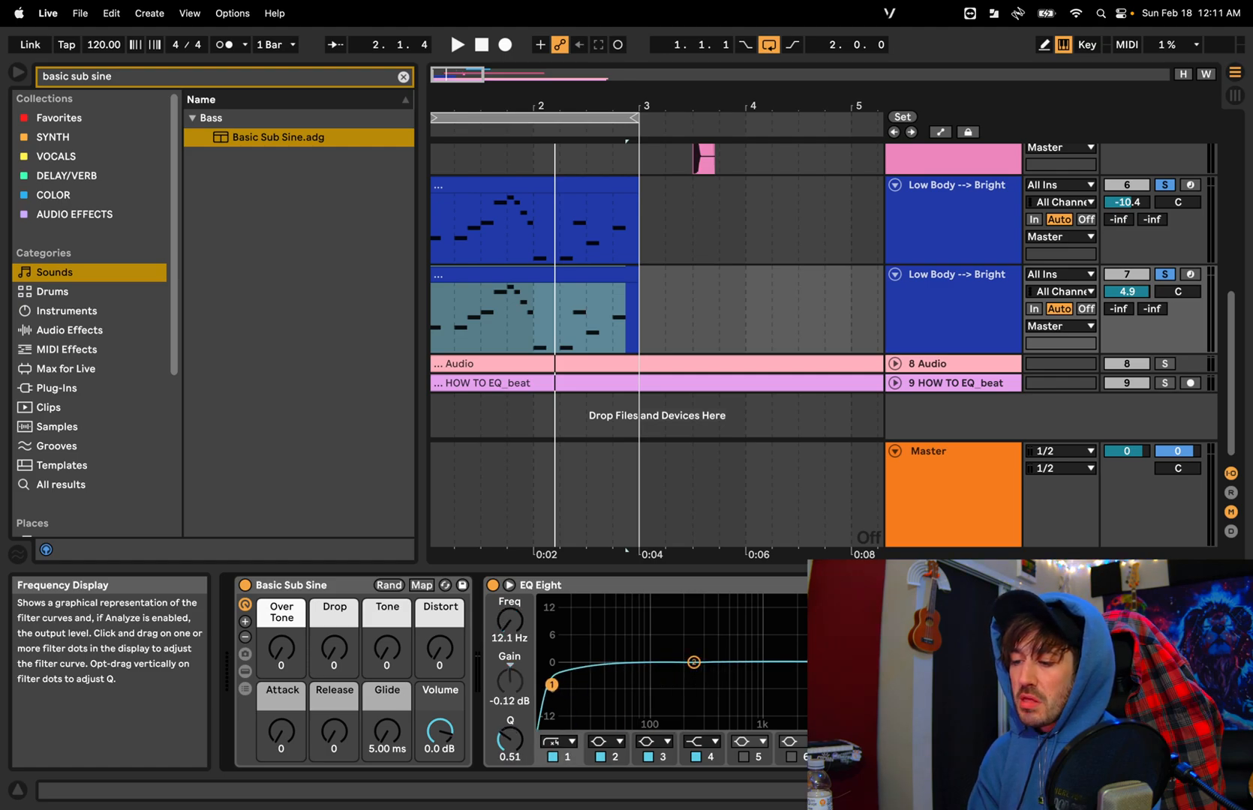
Change filter 1 on the sub to a low shelf and boost it 5.08 dB at 93.8 Hz
left_click(557, 742)
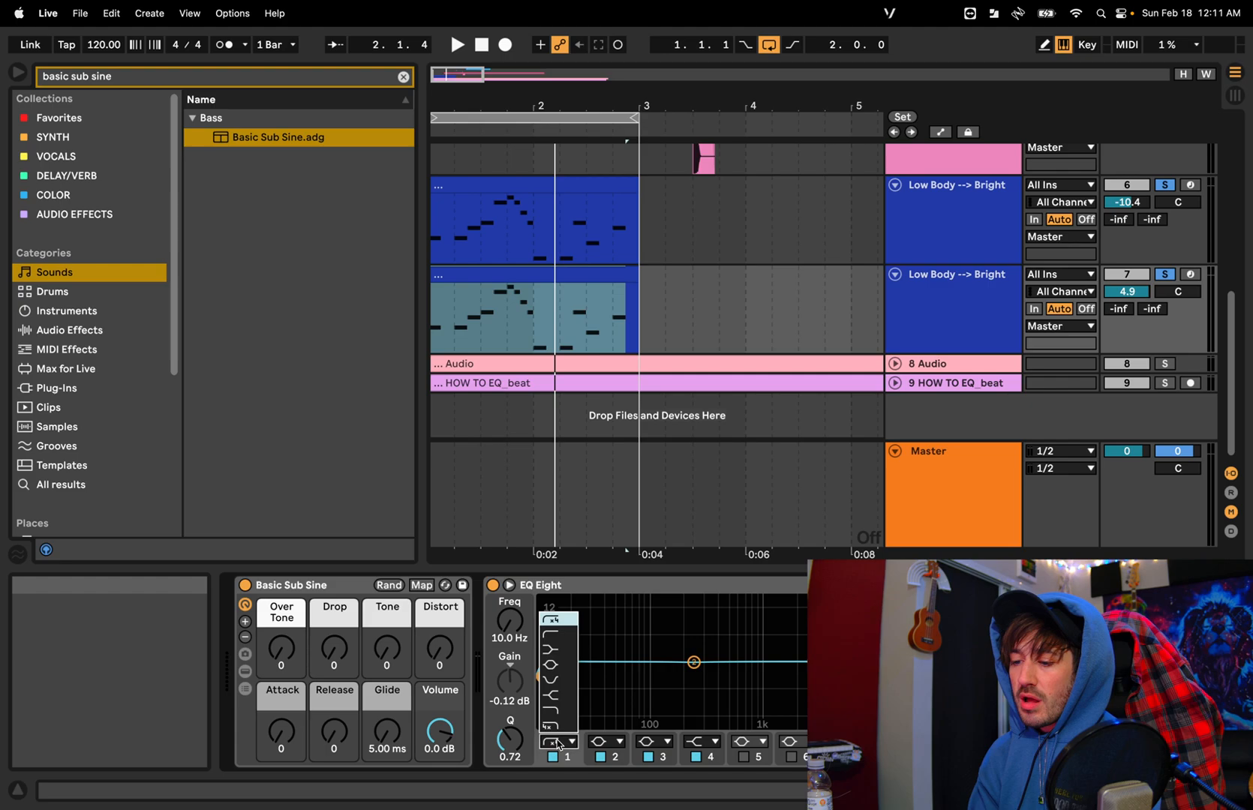
left_click(554, 651)
key("space")
left_click_drag(542, 662, 649, 641)
Audition the synth and the boosted sub together, and lower the sub track's volume to -5.3 dB
key("space")
key("space")
key("space")
key("space")
key("space")
mouse_move(1133, 291)
left_mouse_down()
mouse_move(1133, 321)
mouse_move(1133, 305)
left_mouse_up()
Audition the synth track without the sub, and bring the sub back in by soloing it again
key("space")
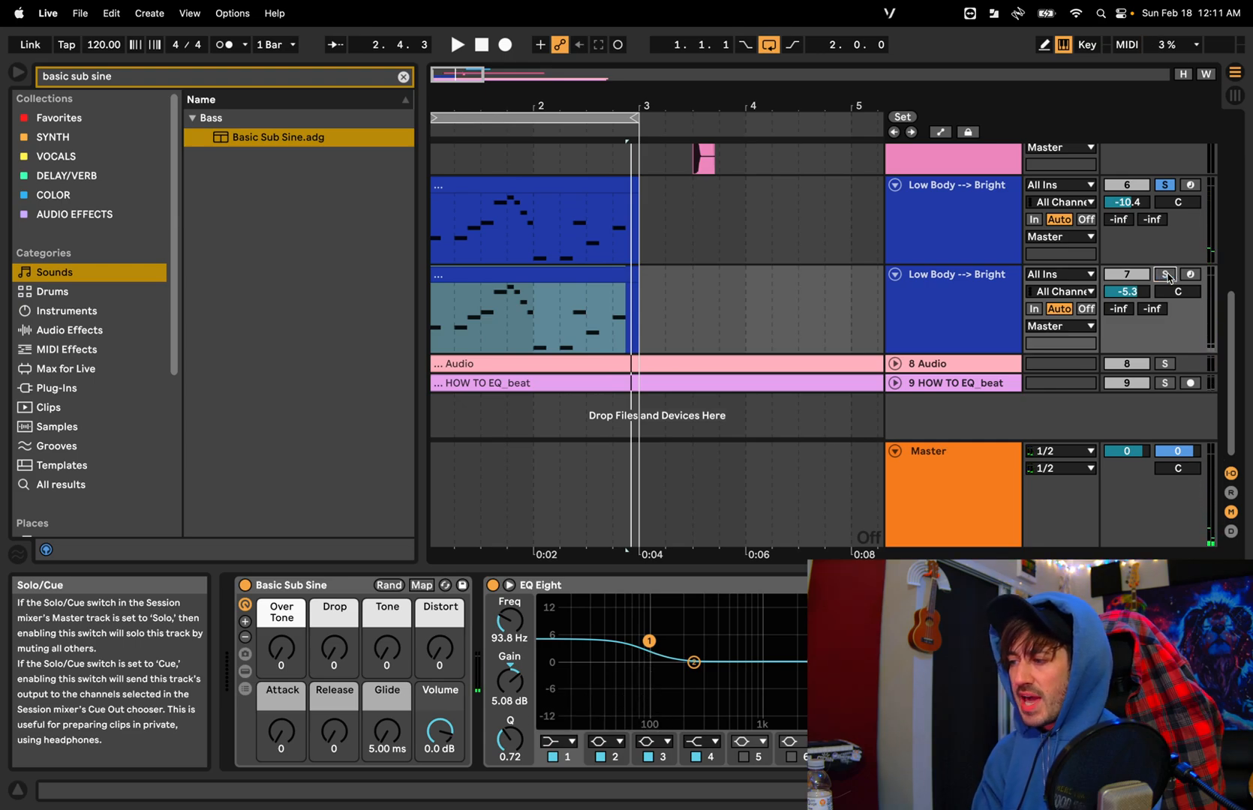
key("space")
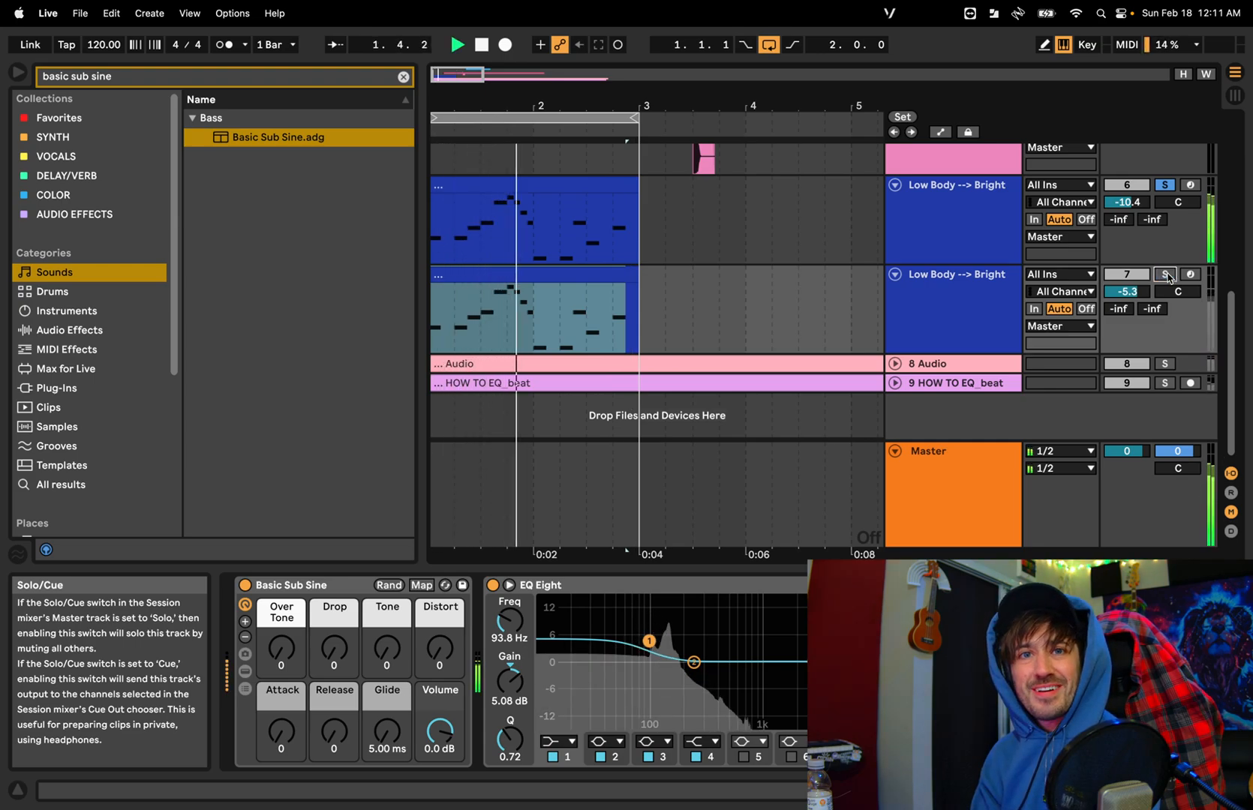
left_click(1165, 274)
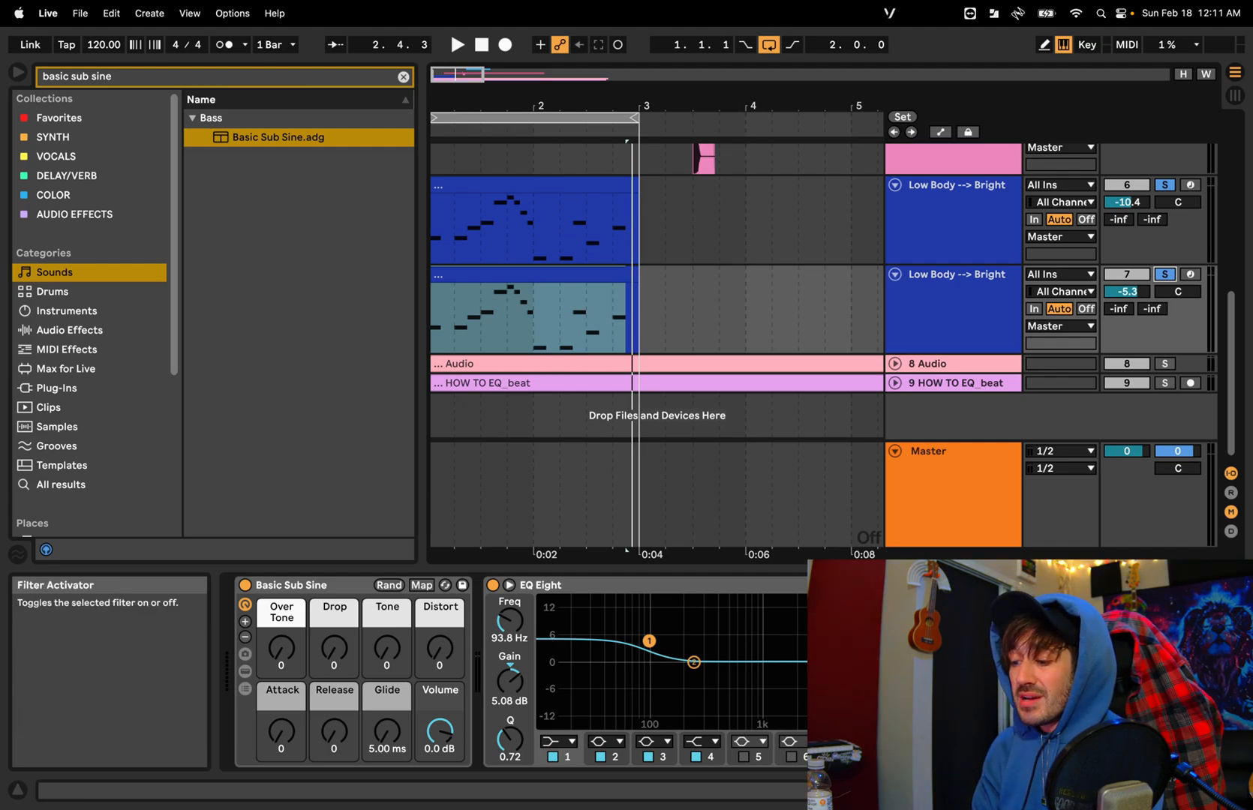
Add a high cut with filter 8 in the sub's EQ Eight and sweep it down to 240 Hz while playing
left_click(893, 741)
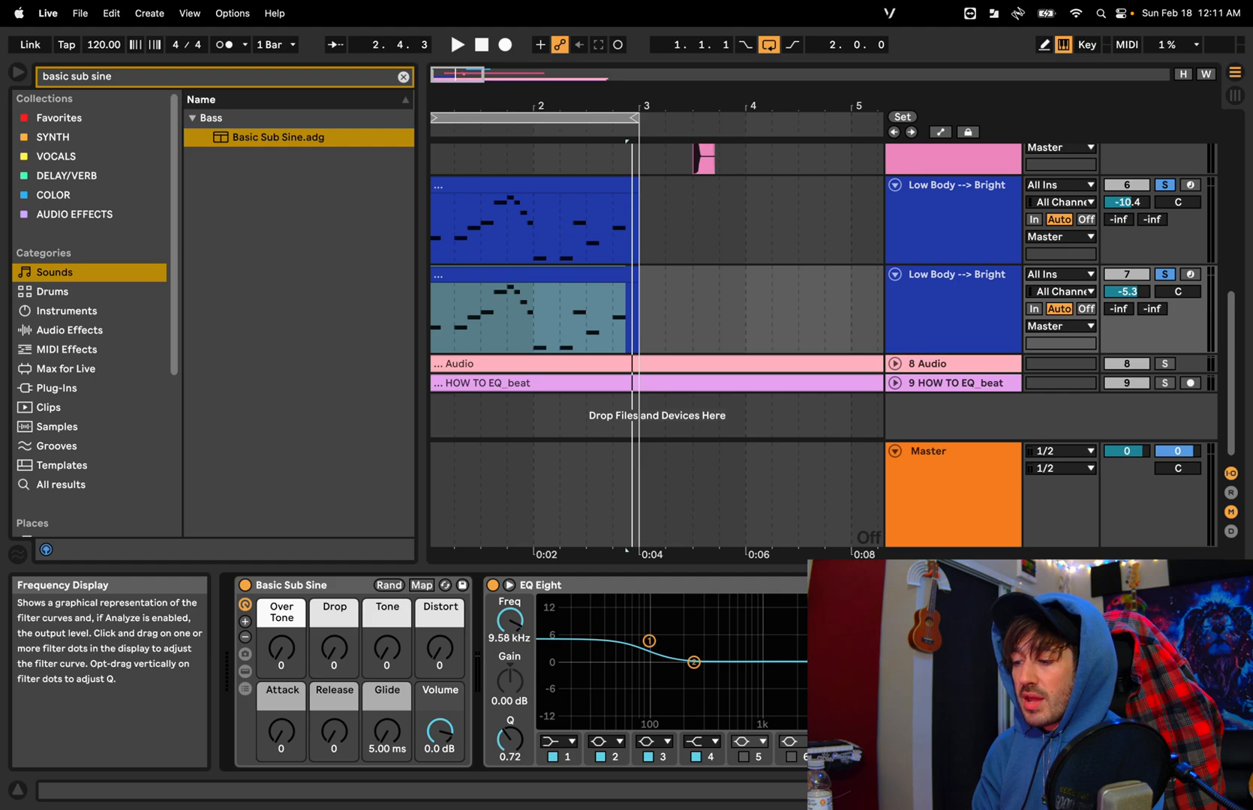
key("space")
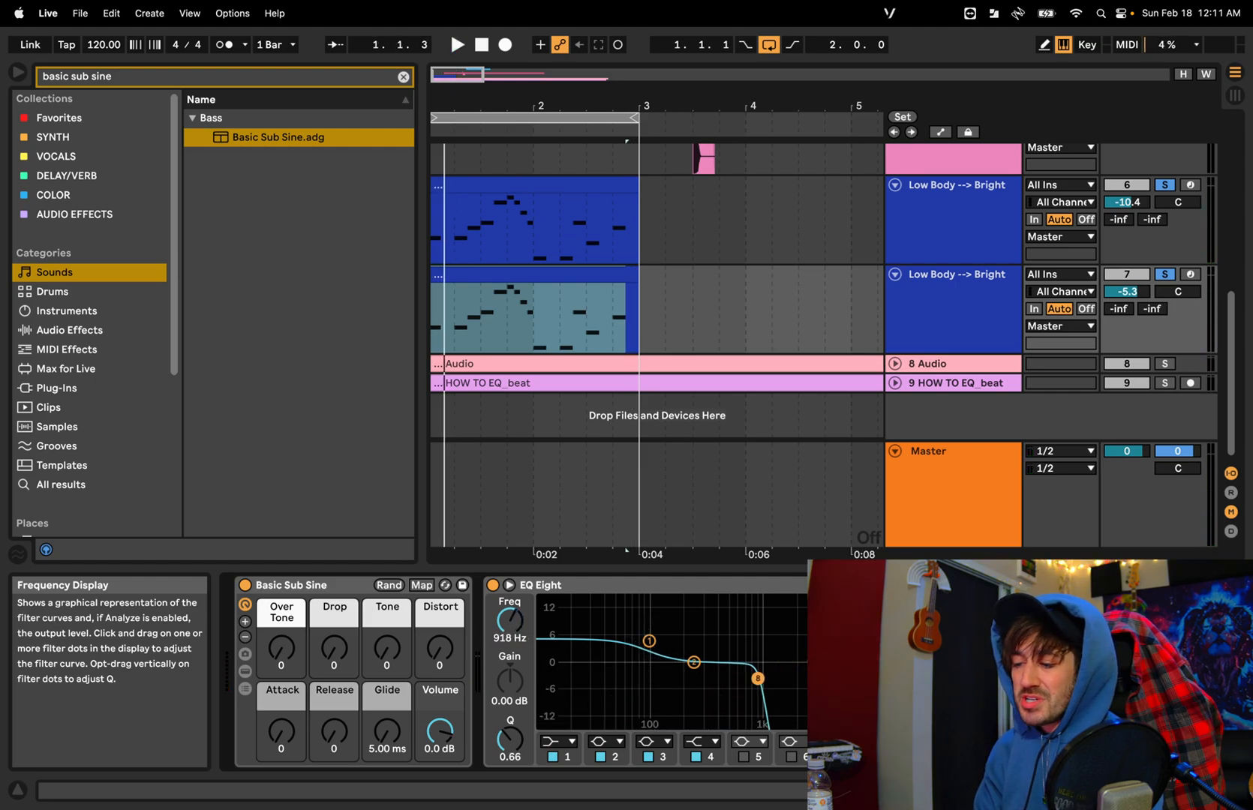
left_click_drag(727, 677, 694, 679)
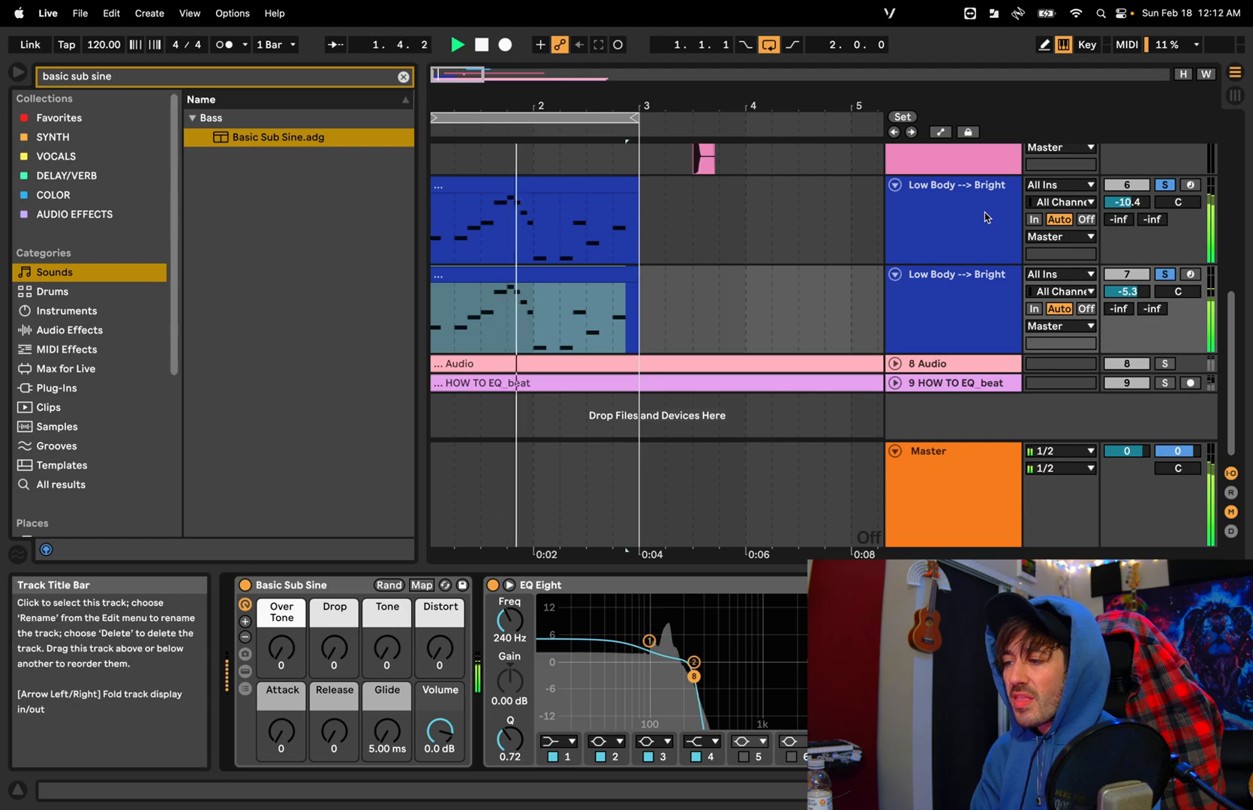
Compare the original Low Body --> Bright synth track on its own with its EQ Eight bypassed and re-enabled
left_click(953, 214)
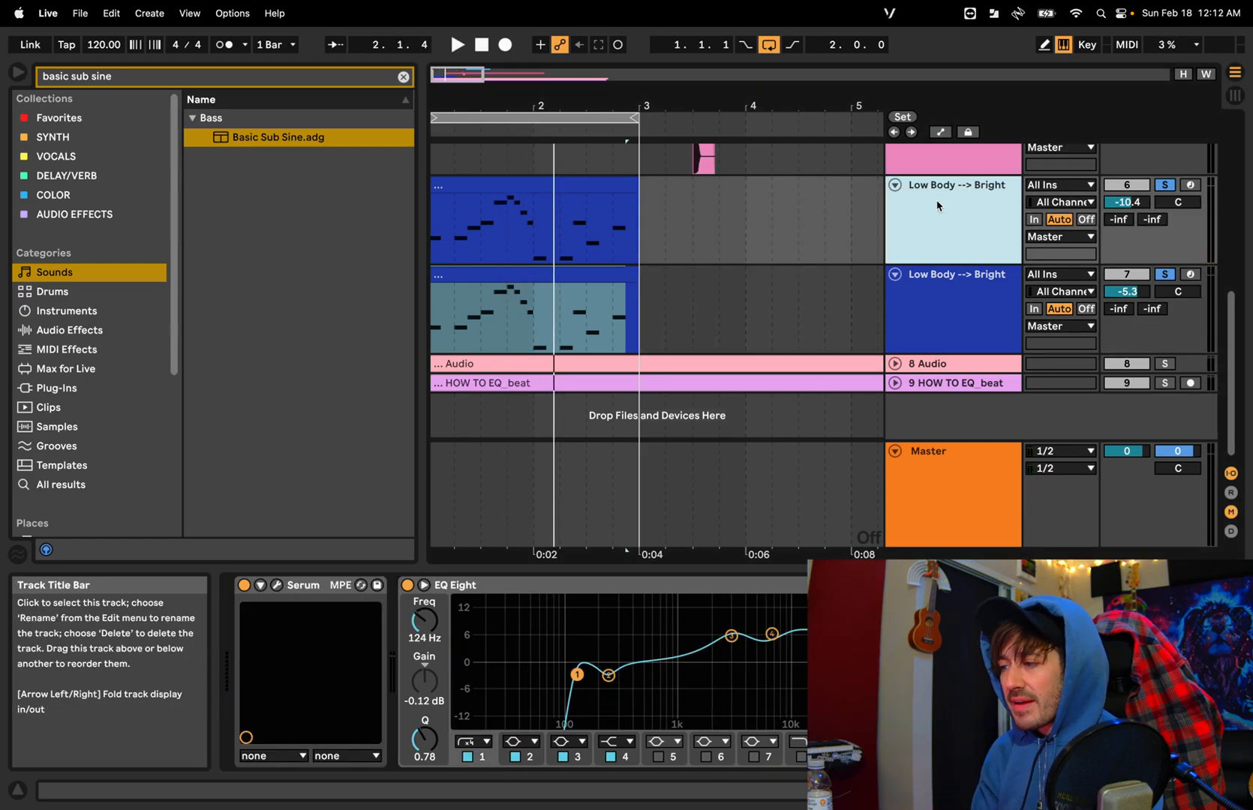
left_click(1165, 184)
left_click(589, 186)
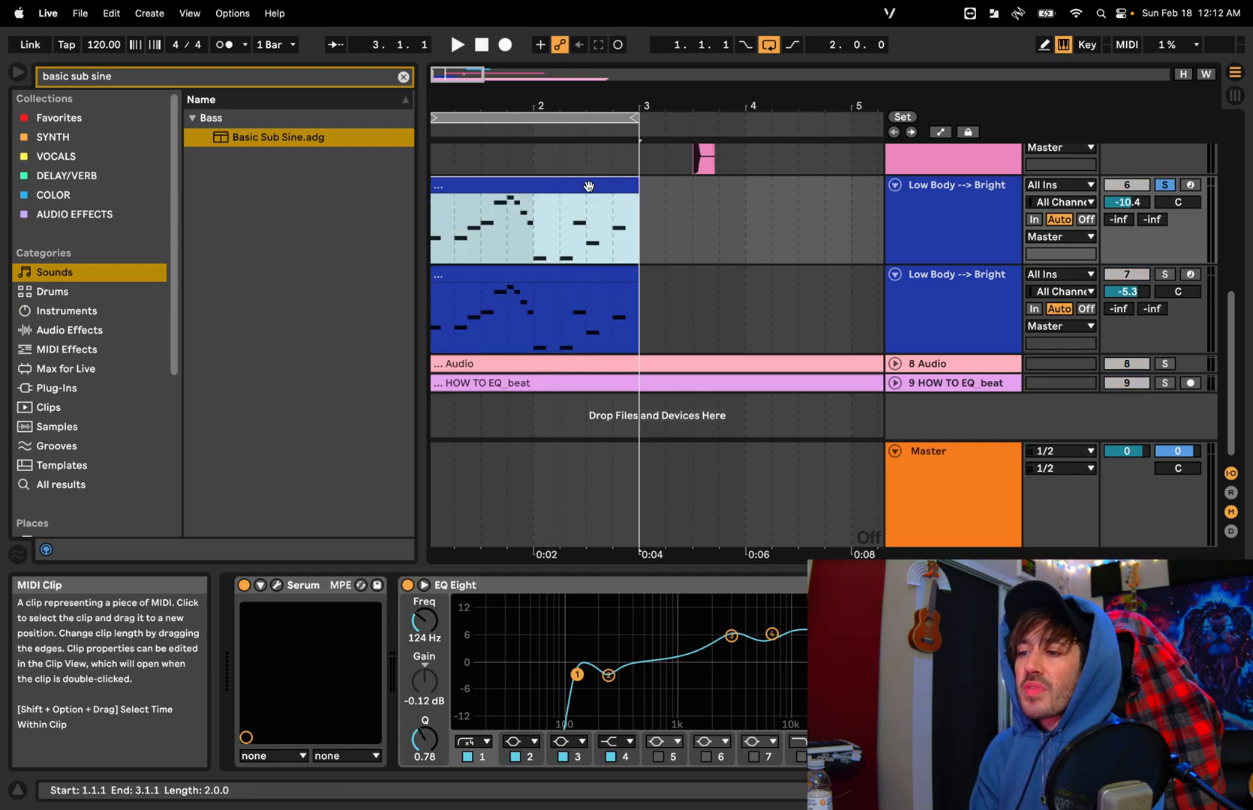
left_click(407, 586)
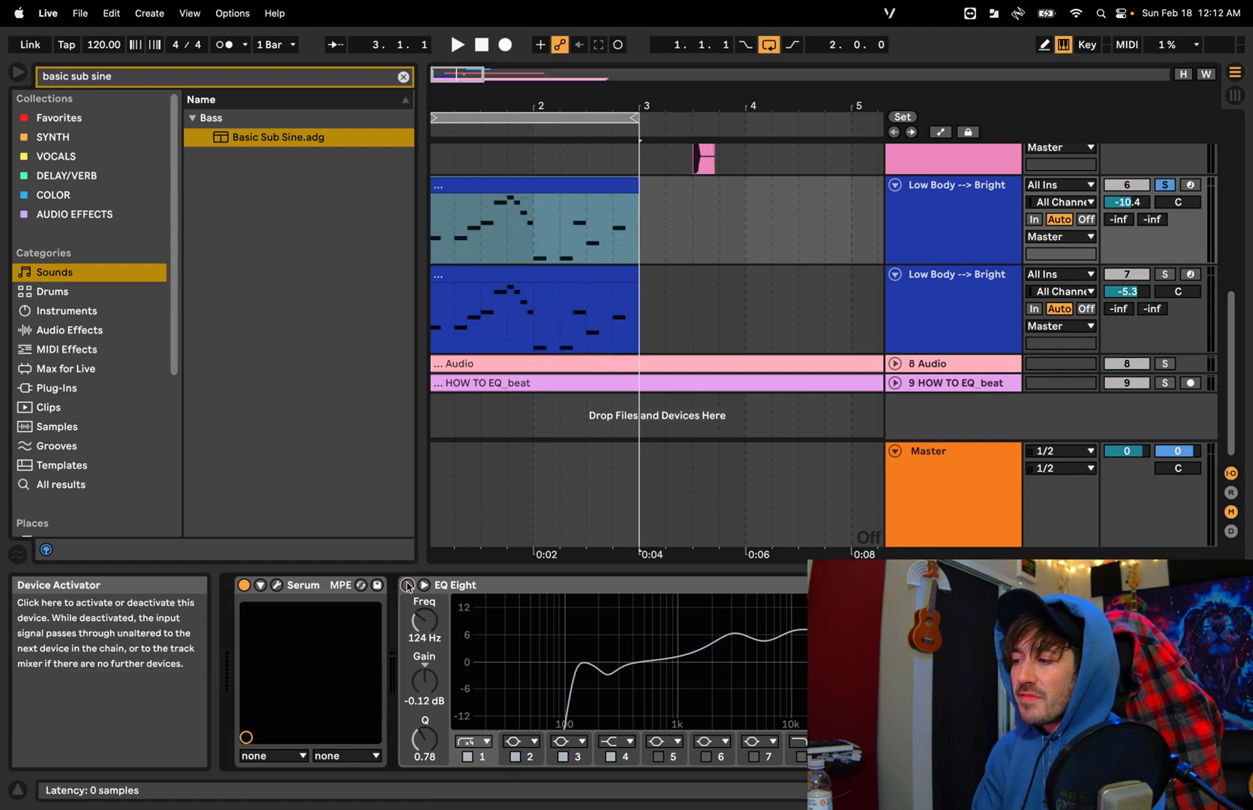
key("space")
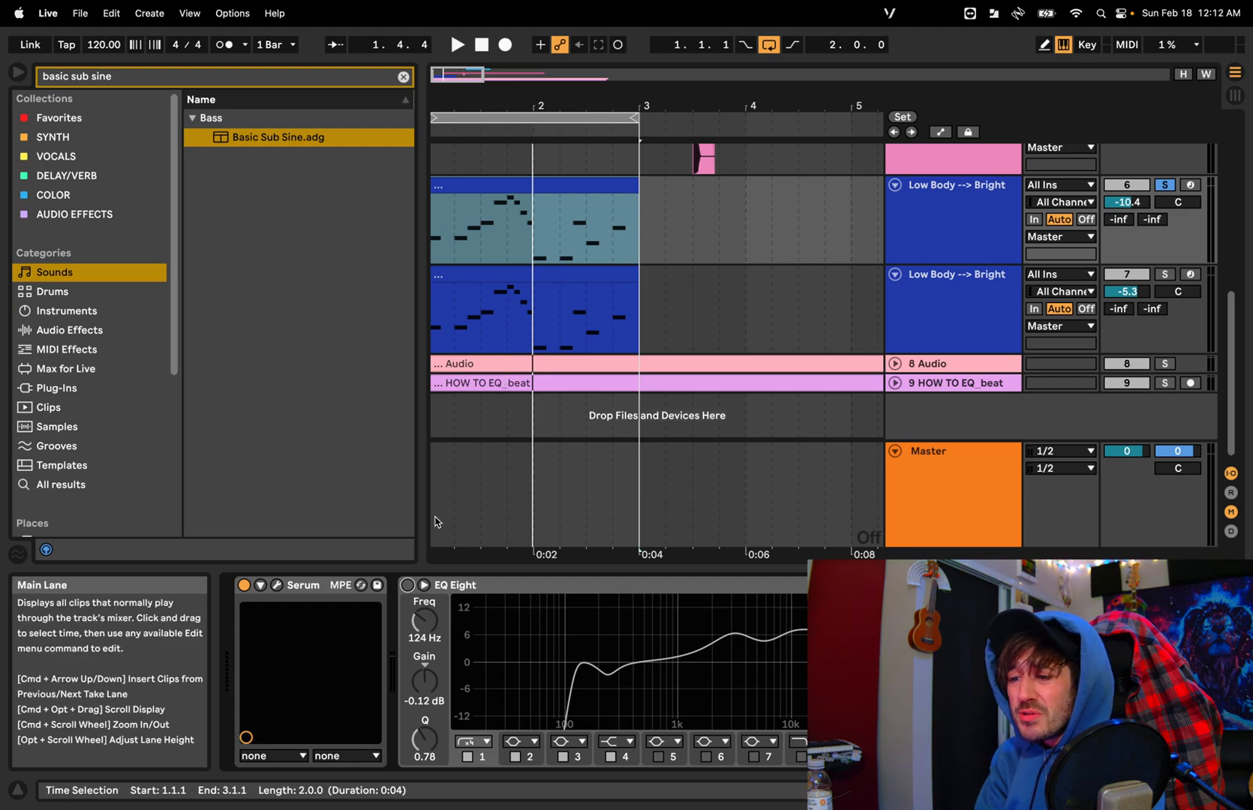
key("space")
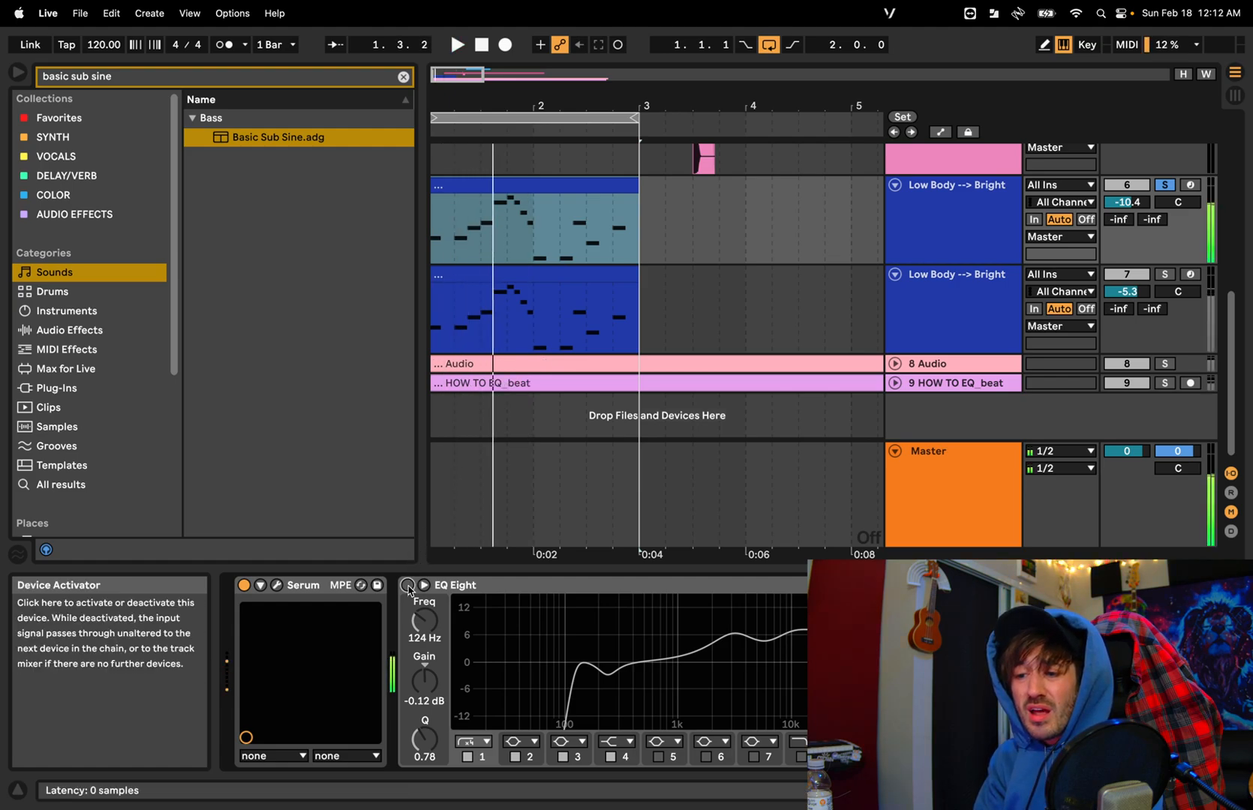
left_click(408, 588)
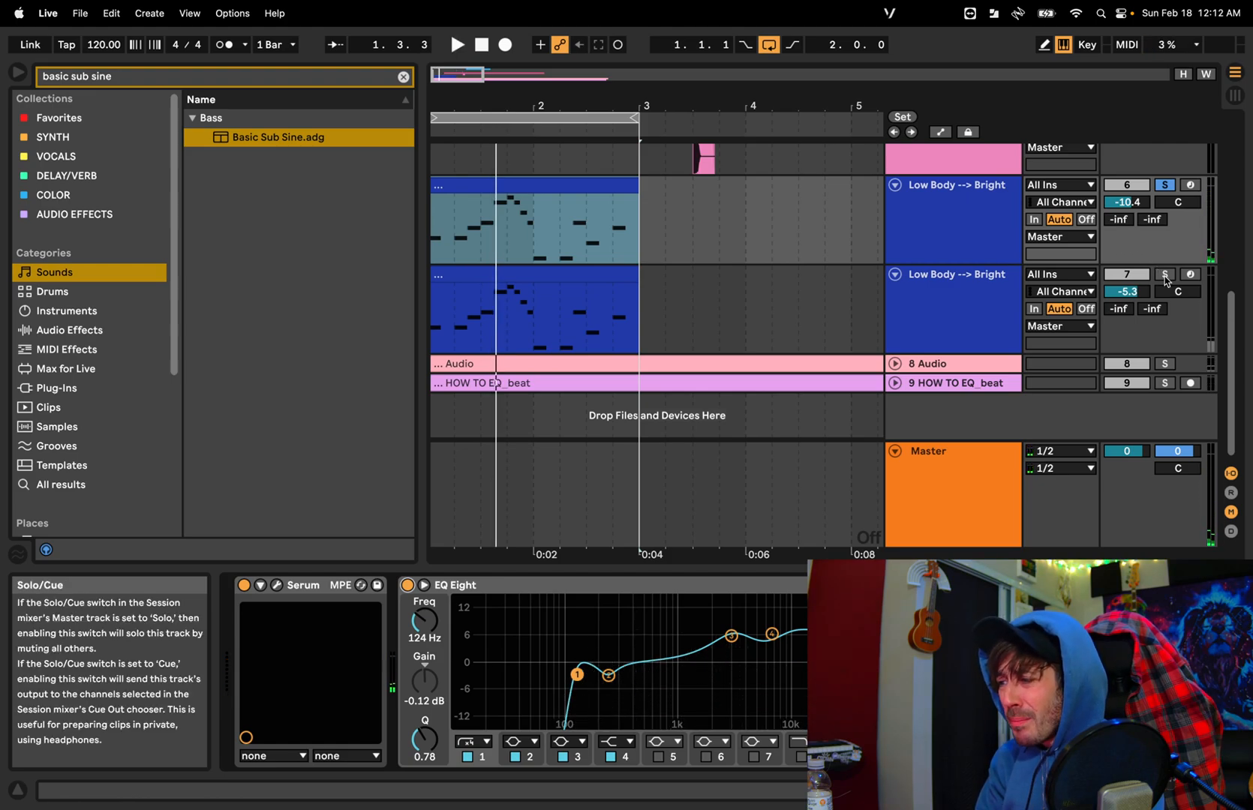
key("space")
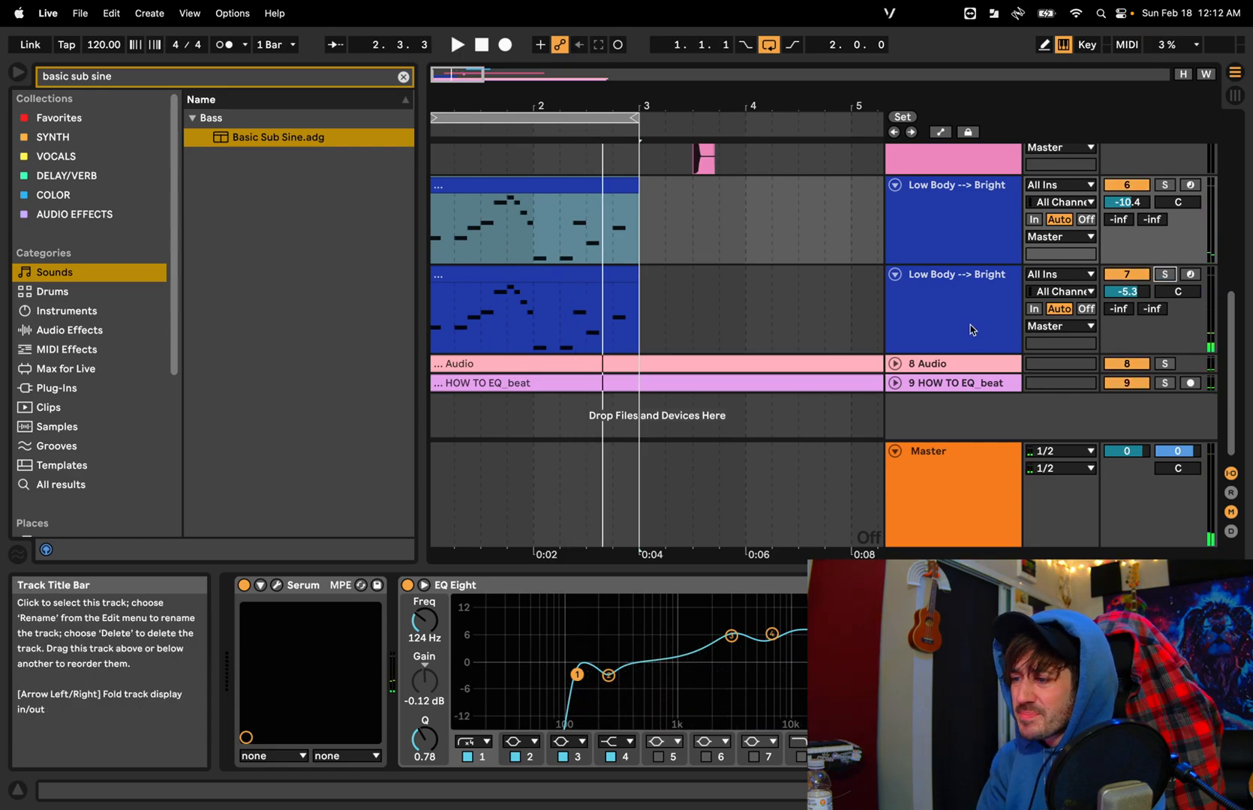
key("ctrl+Left")
key("ctrl+Left")
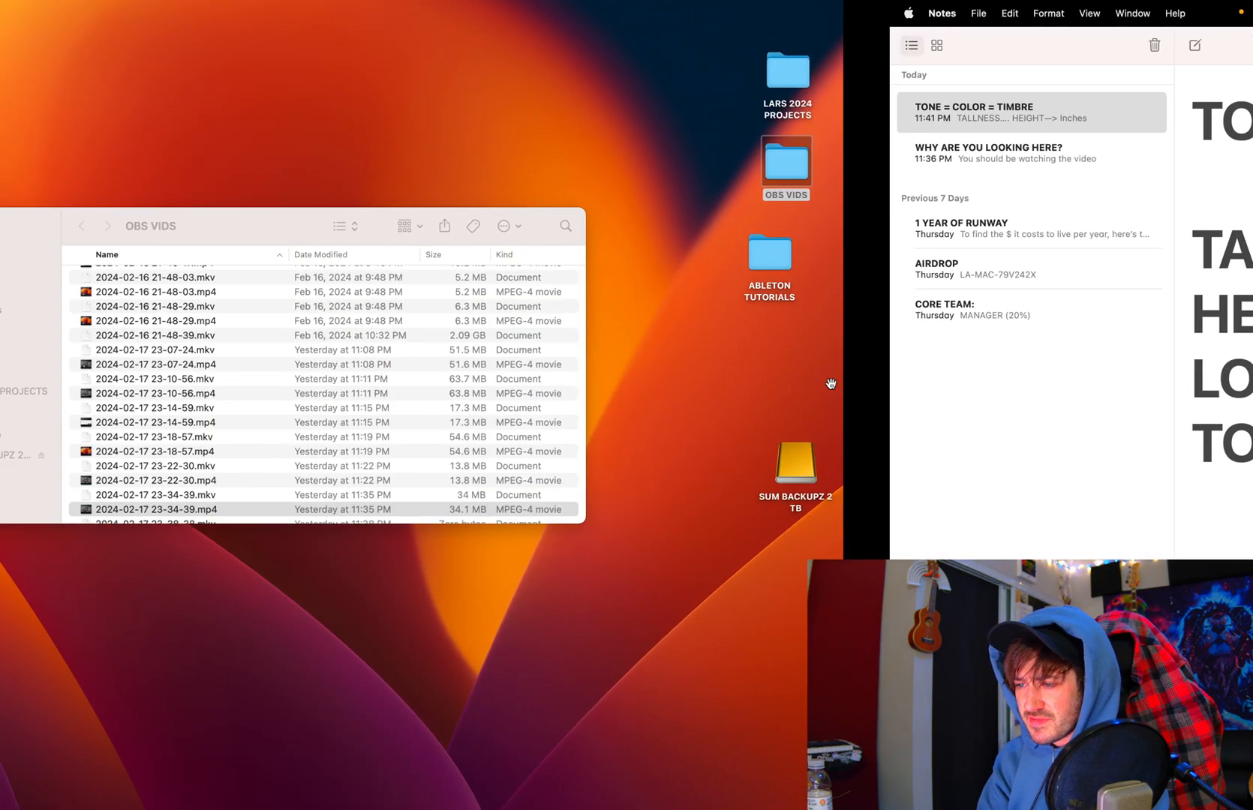
key("ctrl+Right")
key("ctrl+Right")
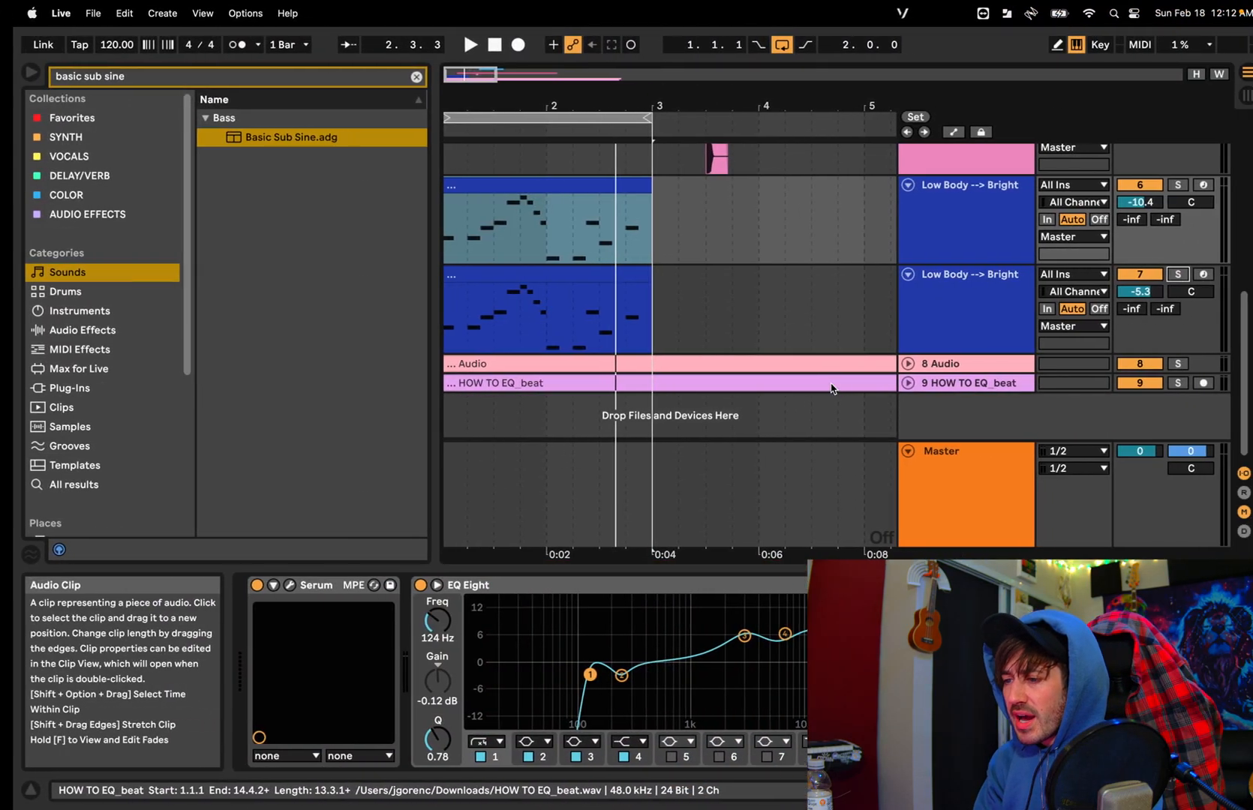
Unfold the 8 Audio and 9 HOW TO EQ_beat tracks and solo both of them
left_click(912, 365)
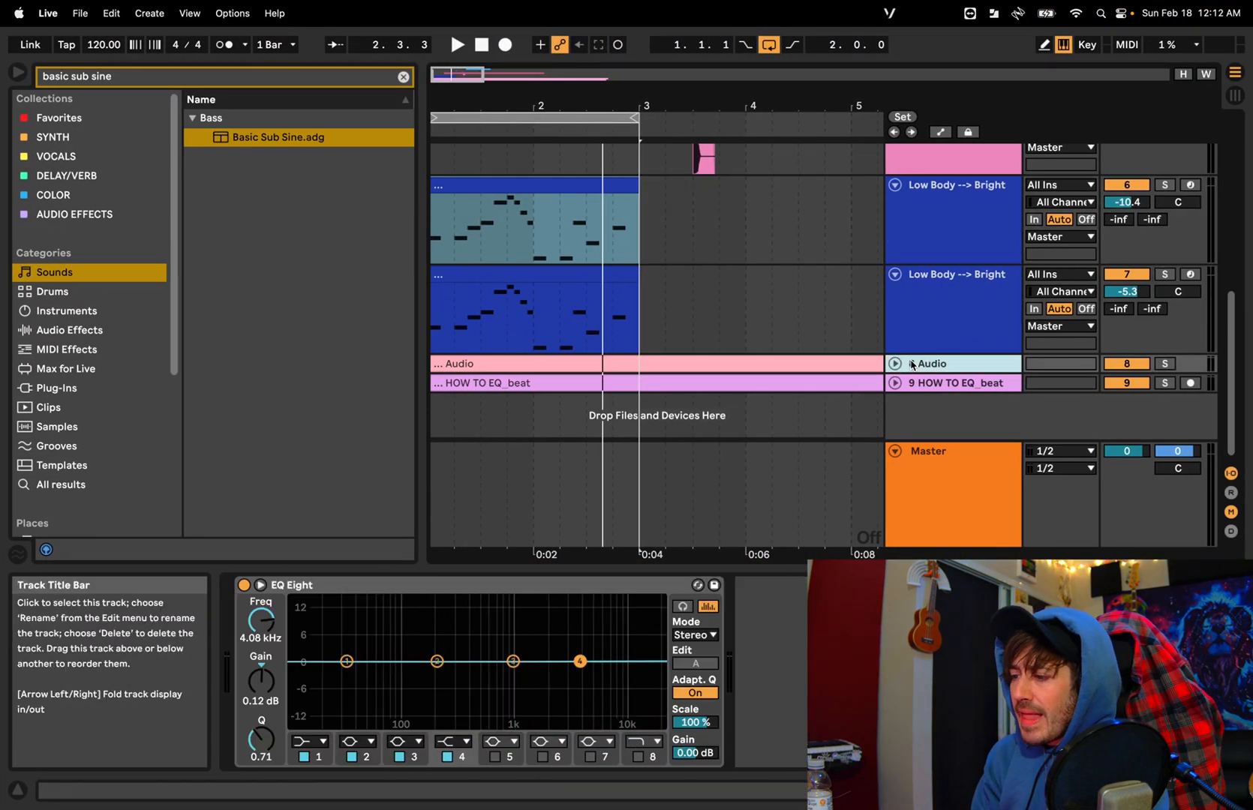
left_click(914, 384, "shift")
left_click(895, 382)
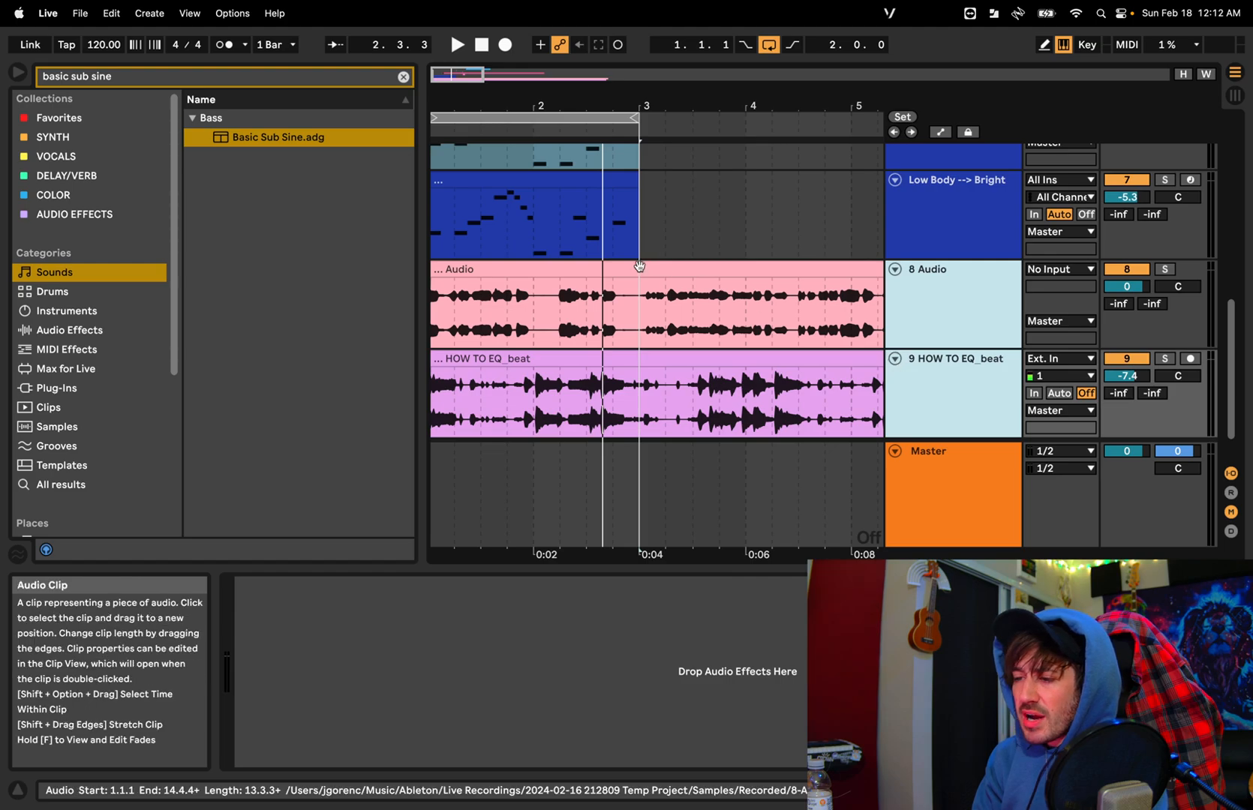
left_click_drag(459, 74, 459, 28)
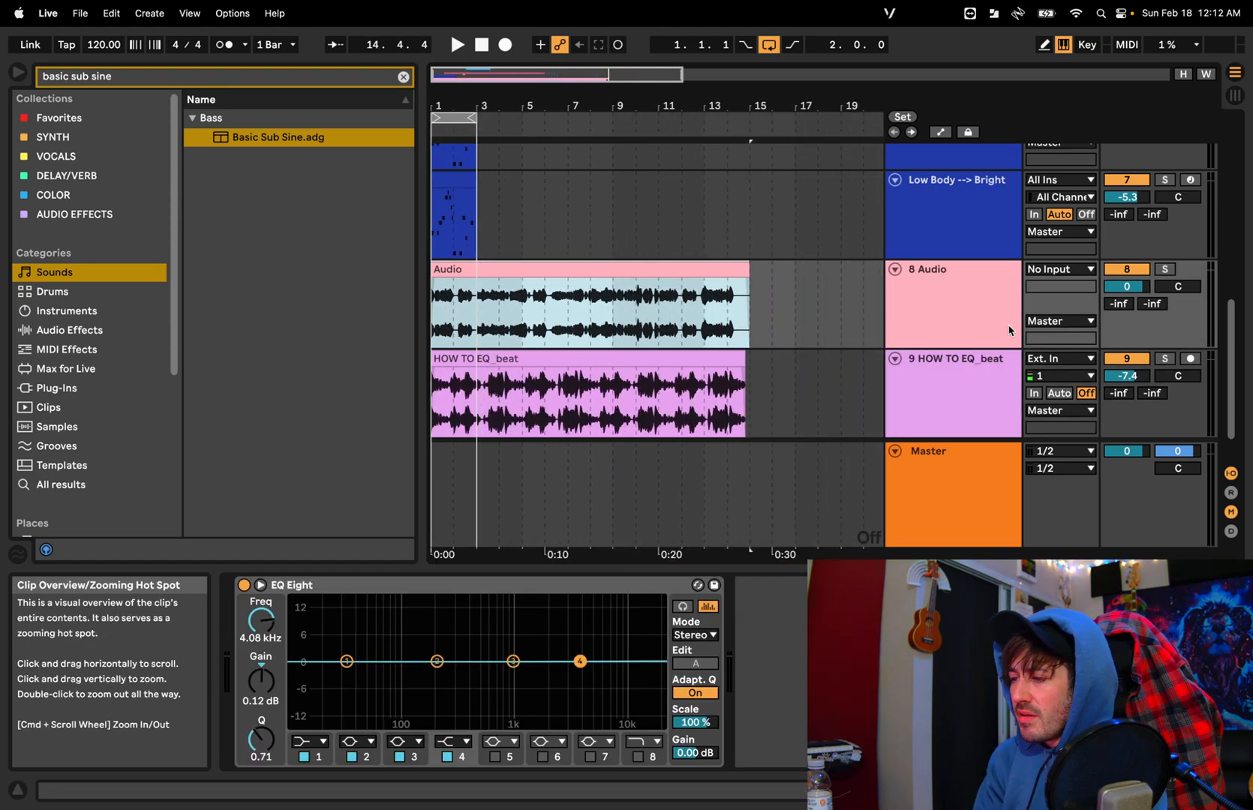
left_click(1163, 270)
left_click(1165, 359)
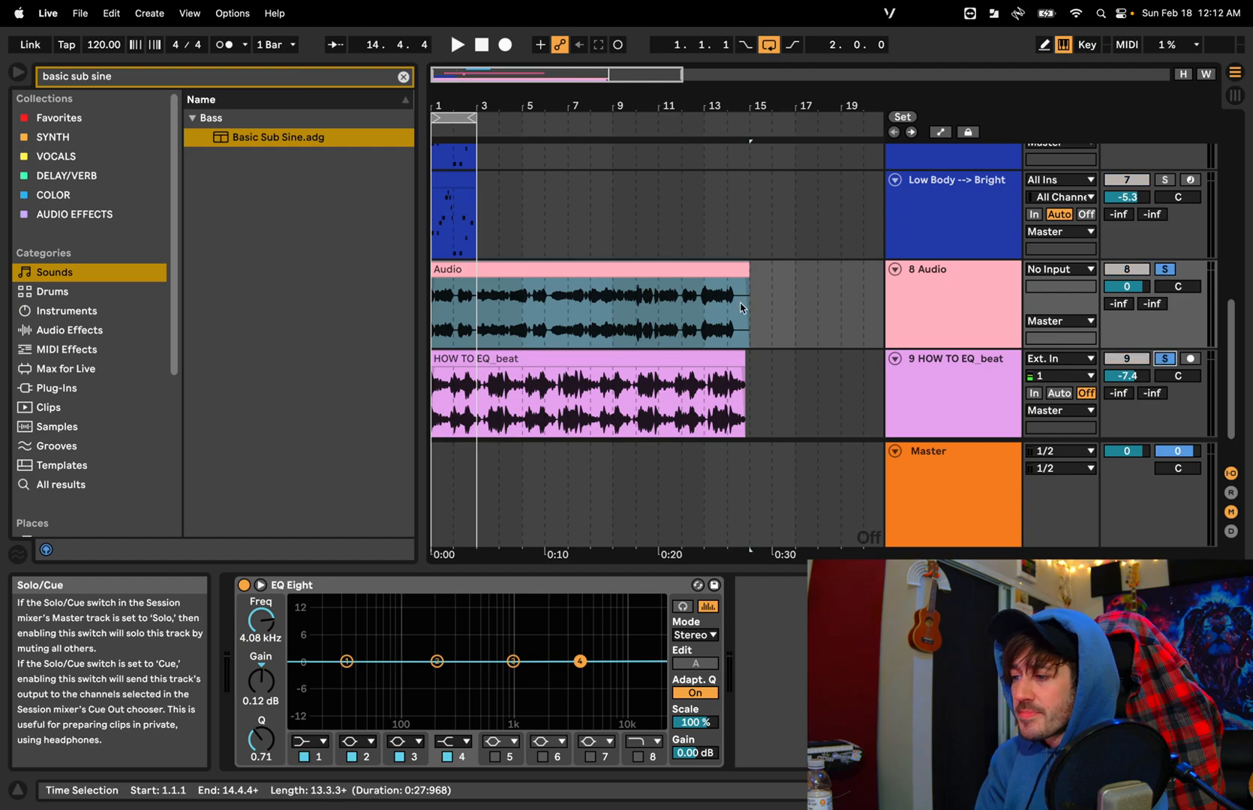
Extend the arrangement loop to 14 bars across the audio clips and audition both tracks with 8 Audio at 0 dB
left_click(582, 269)
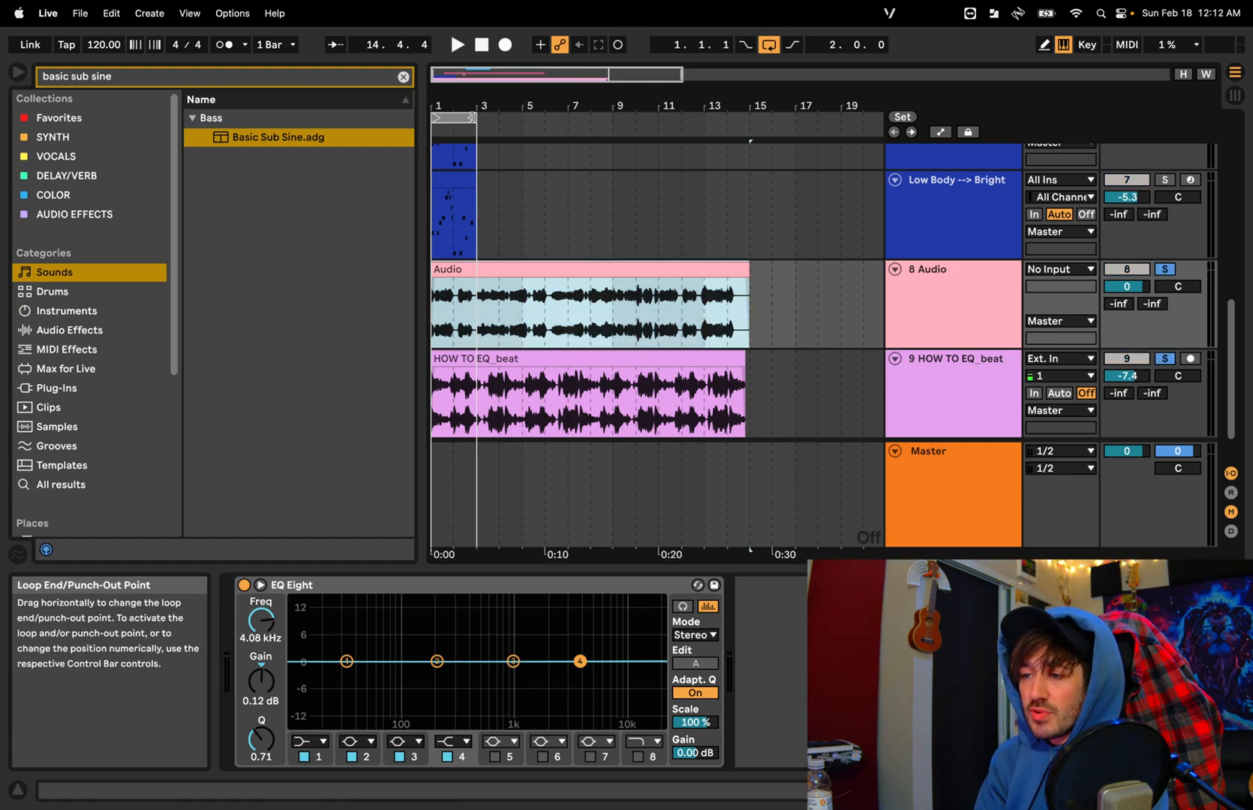
left_click_drag(475, 117, 746, 117)
left_click(546, 271)
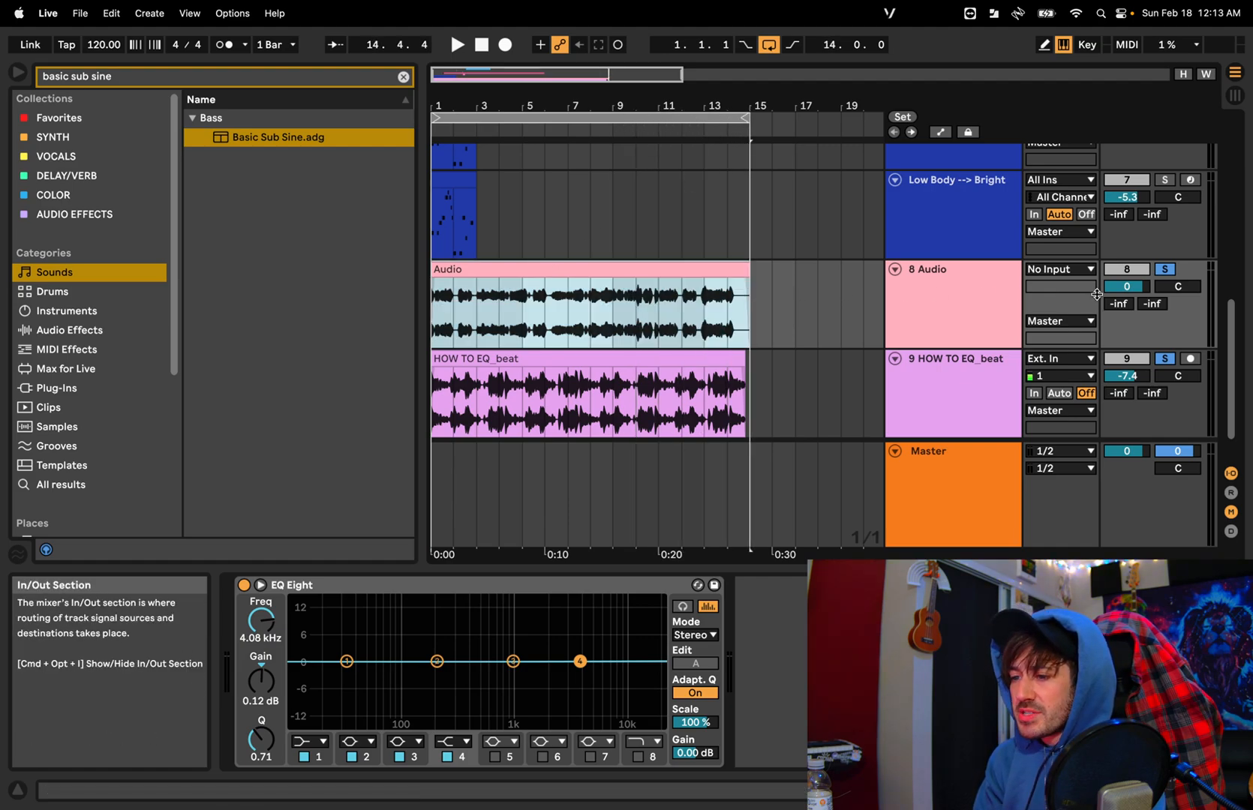
key("space")
left_click_drag(1126, 286, 1126, 272)
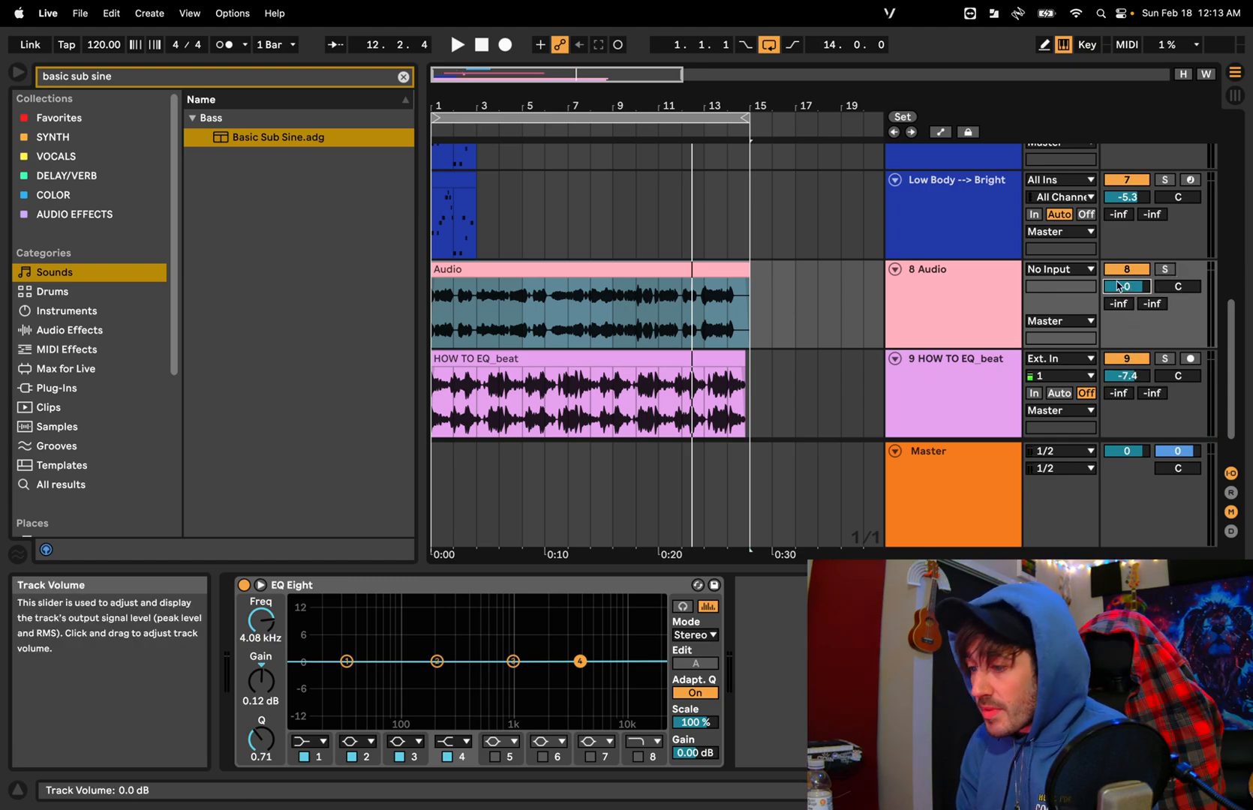
Solo only the 8 Audio track and audition its clip from the beginning
left_click(568, 275)
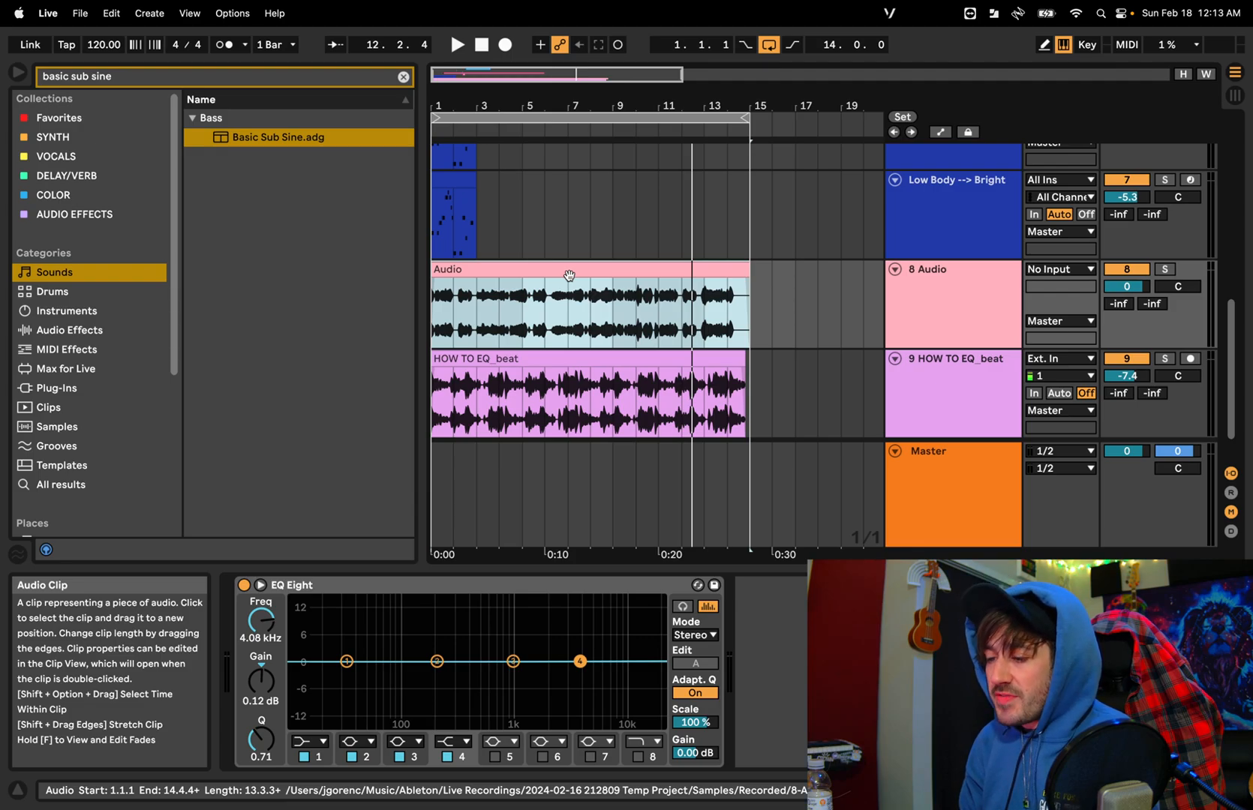
key("space")
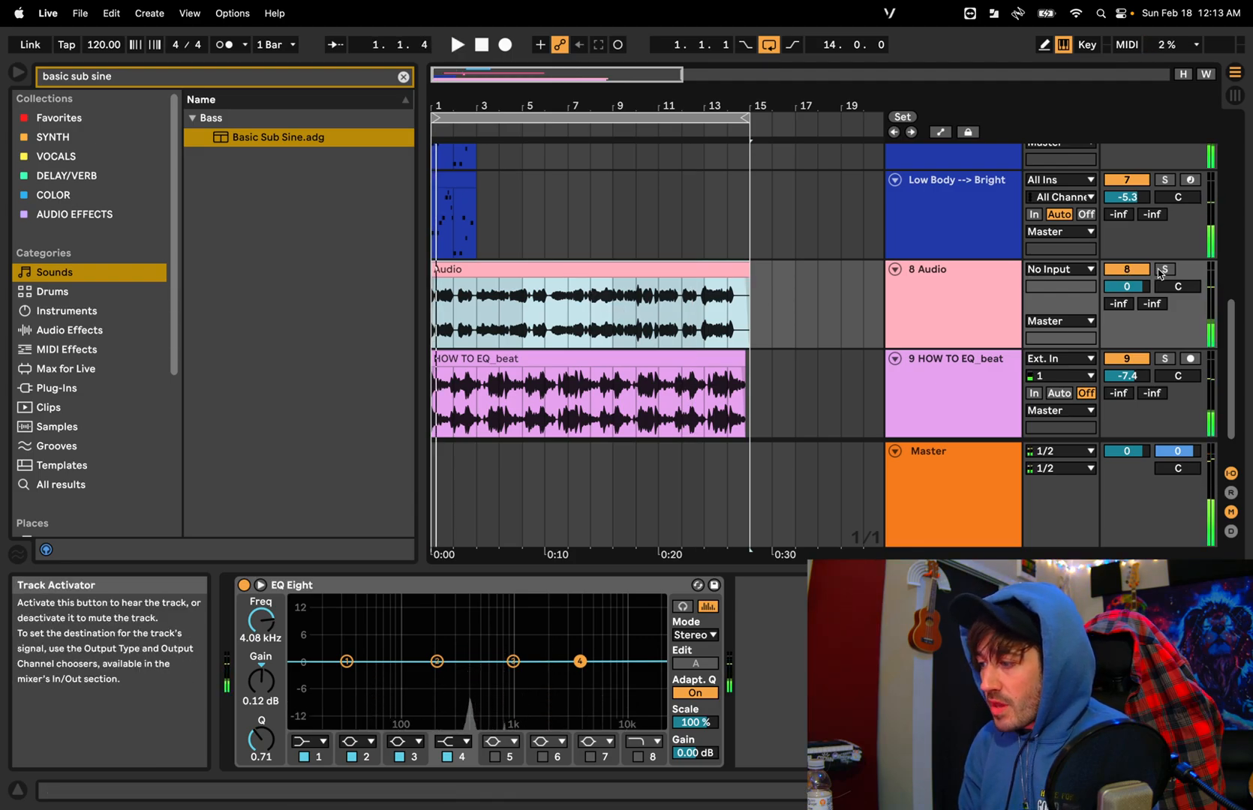
left_click(1164, 269)
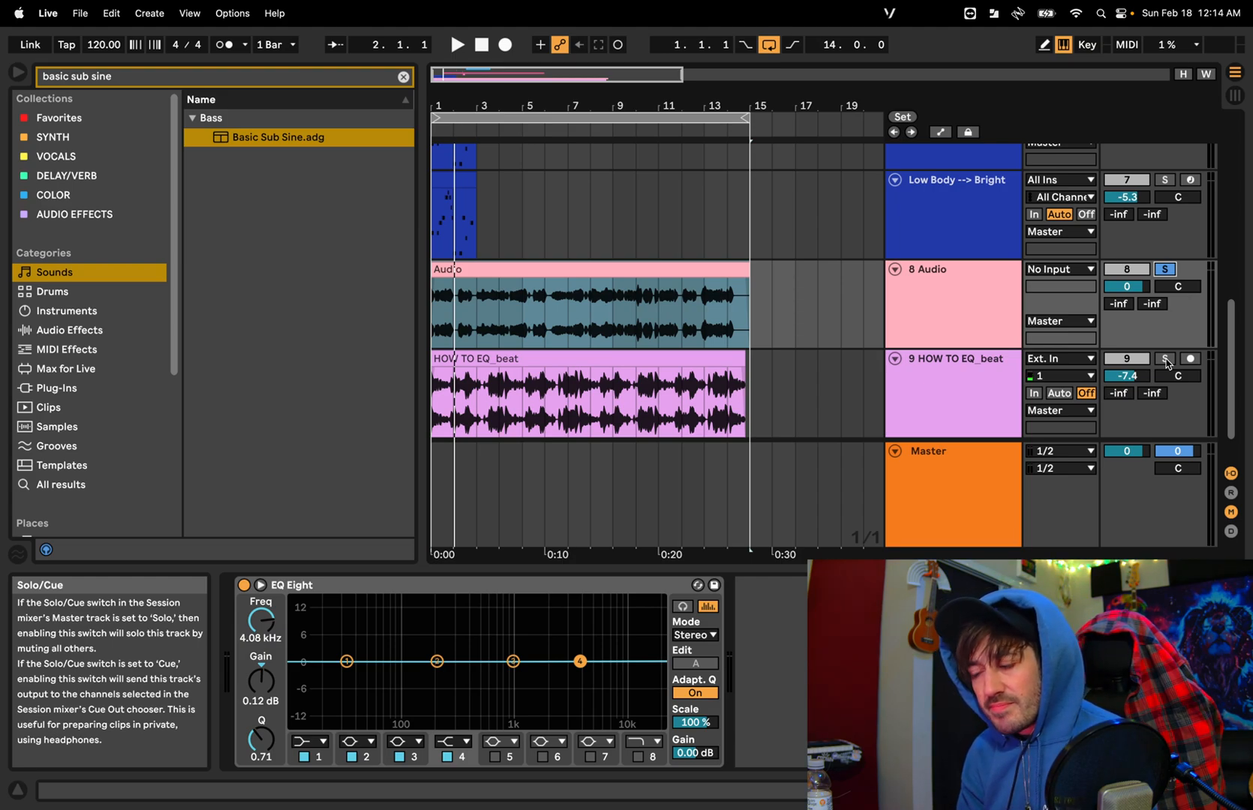
key("space")
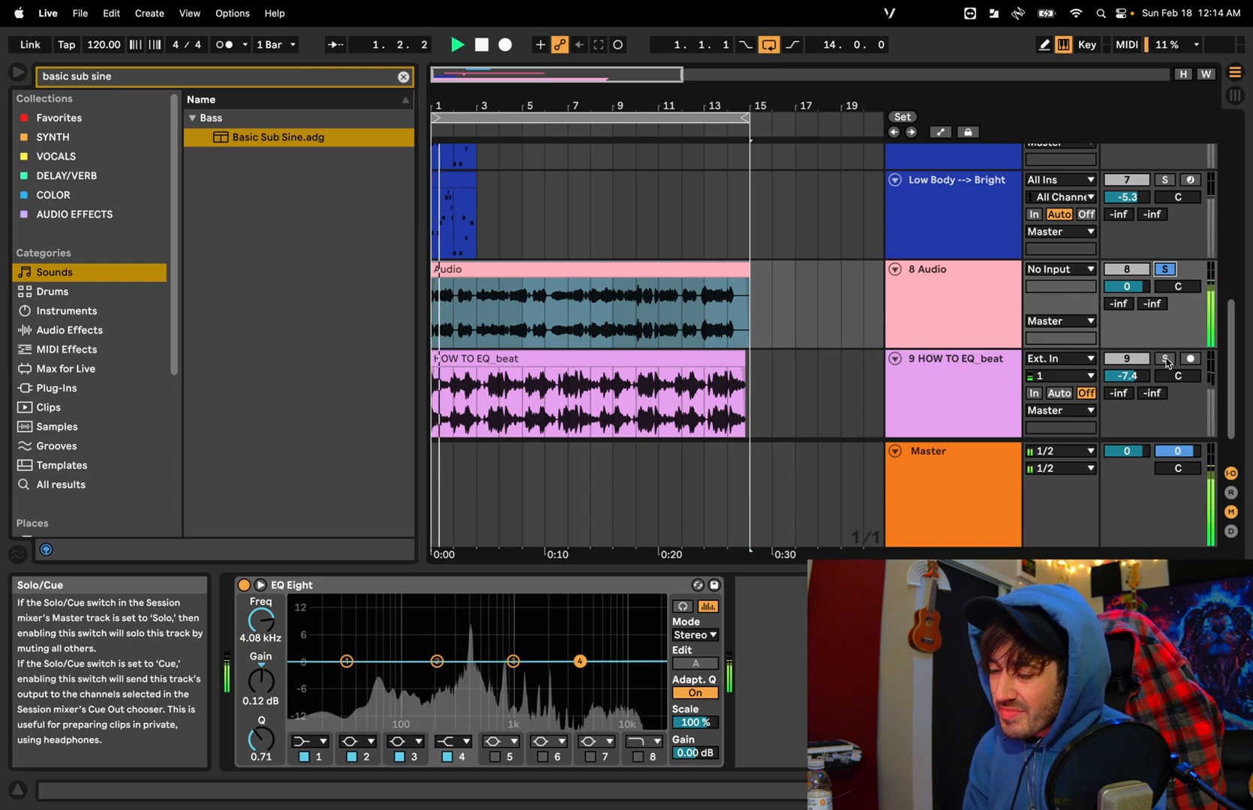
key("space")
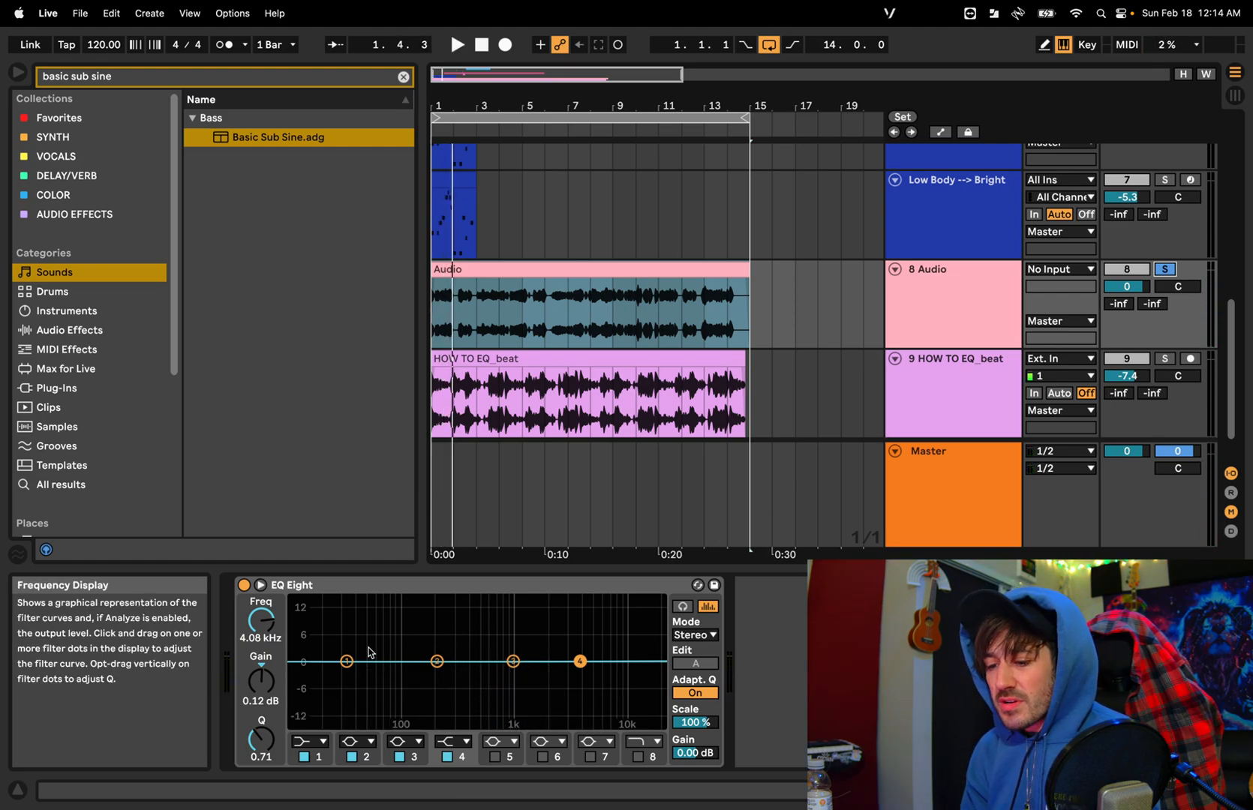
Try the steep low cut on filter 1 of 8 Audio's EQ Eight, and settle on the gentler low cut at 46.4 Hz
left_click(319, 743)
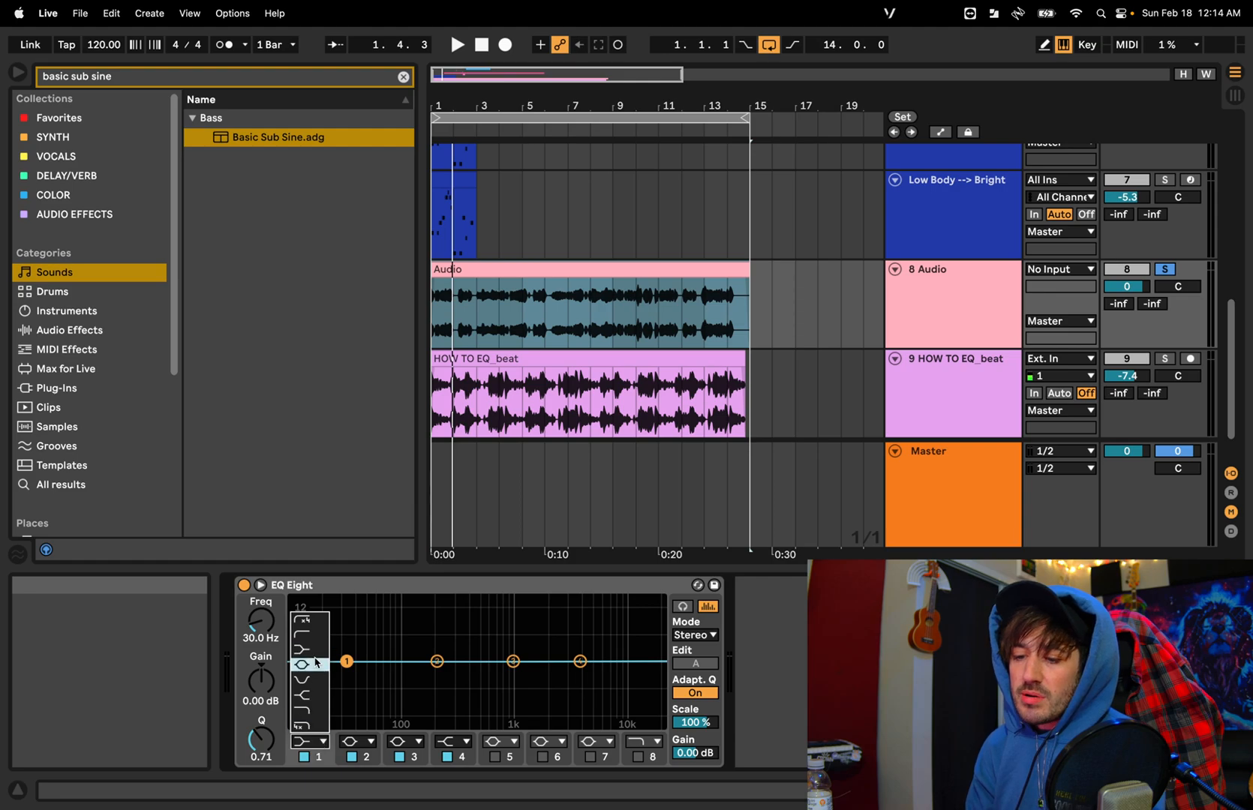
left_click(307, 620)
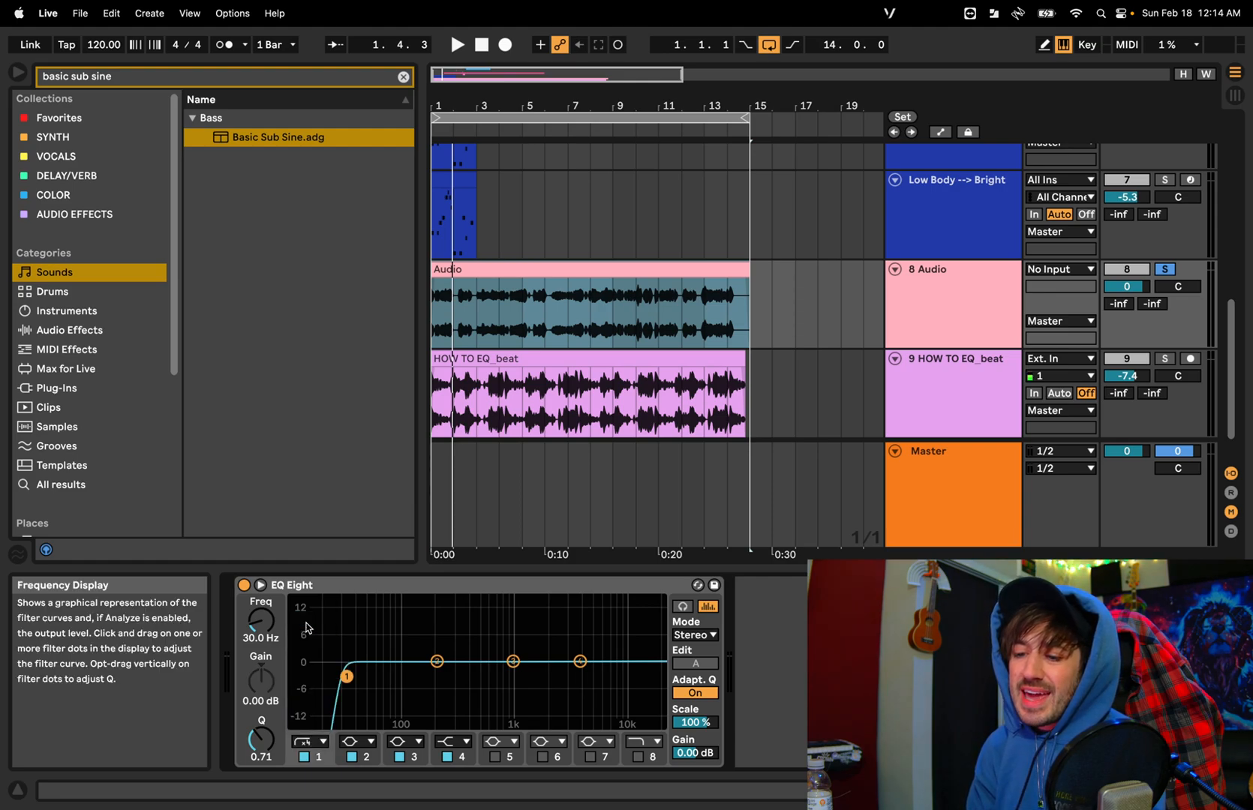
left_click(305, 743)
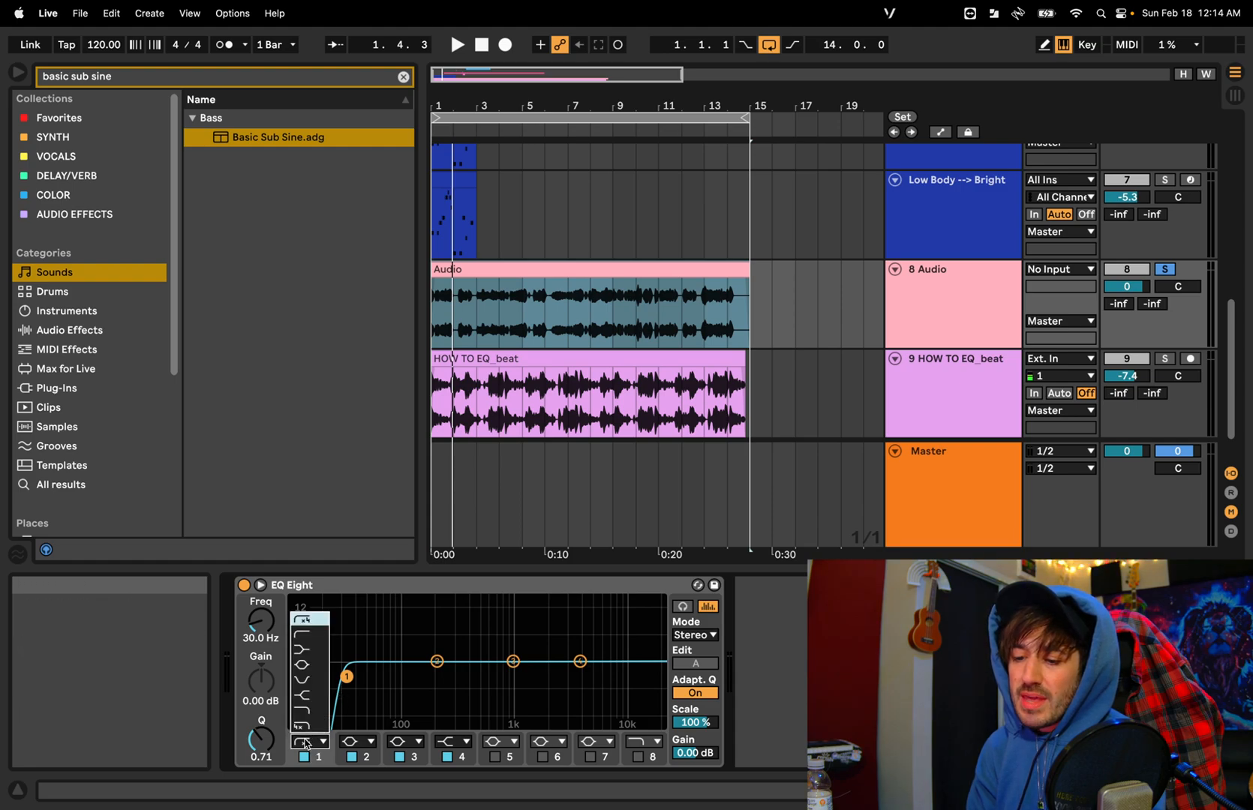
left_click(307, 638)
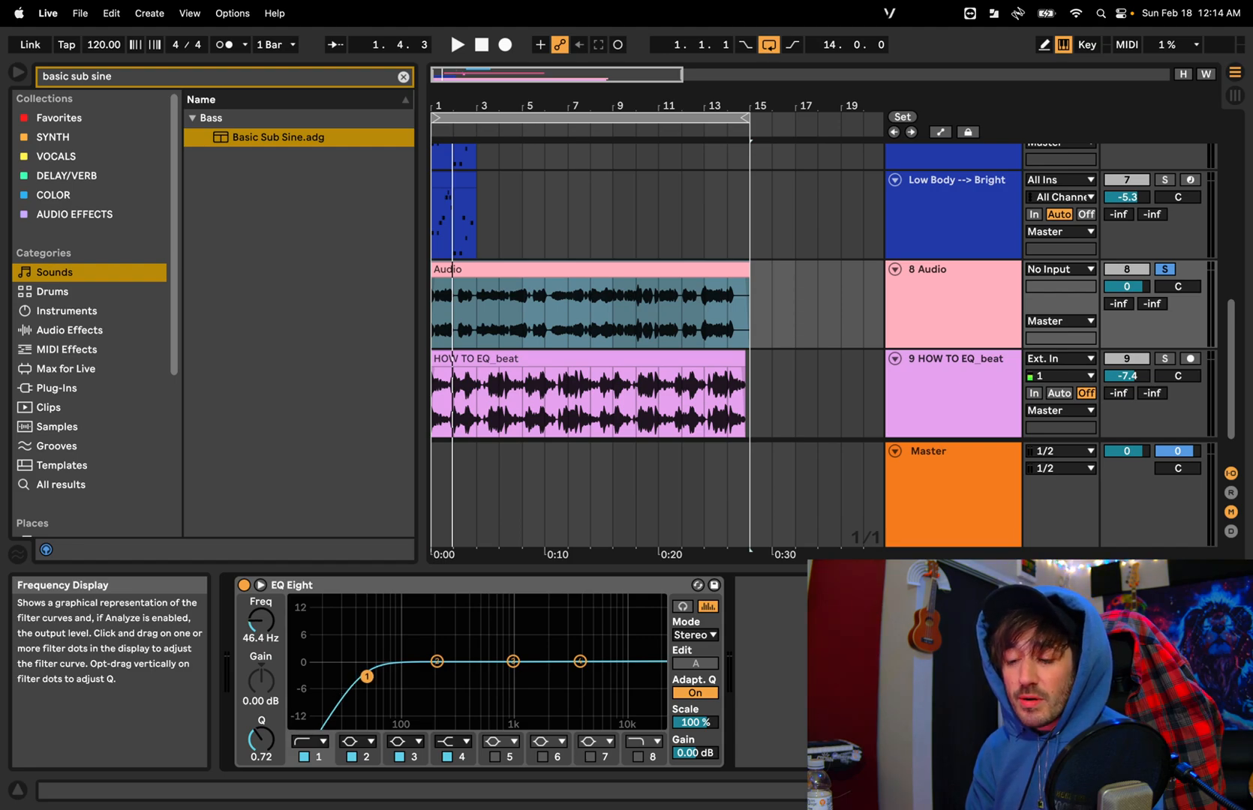
Raise the filter 1 low cut on 8 Audio to 186 Hz and compare the sound with EQ Eight bypassed and active
key("space")
left_click_drag(376, 676, 433, 676)
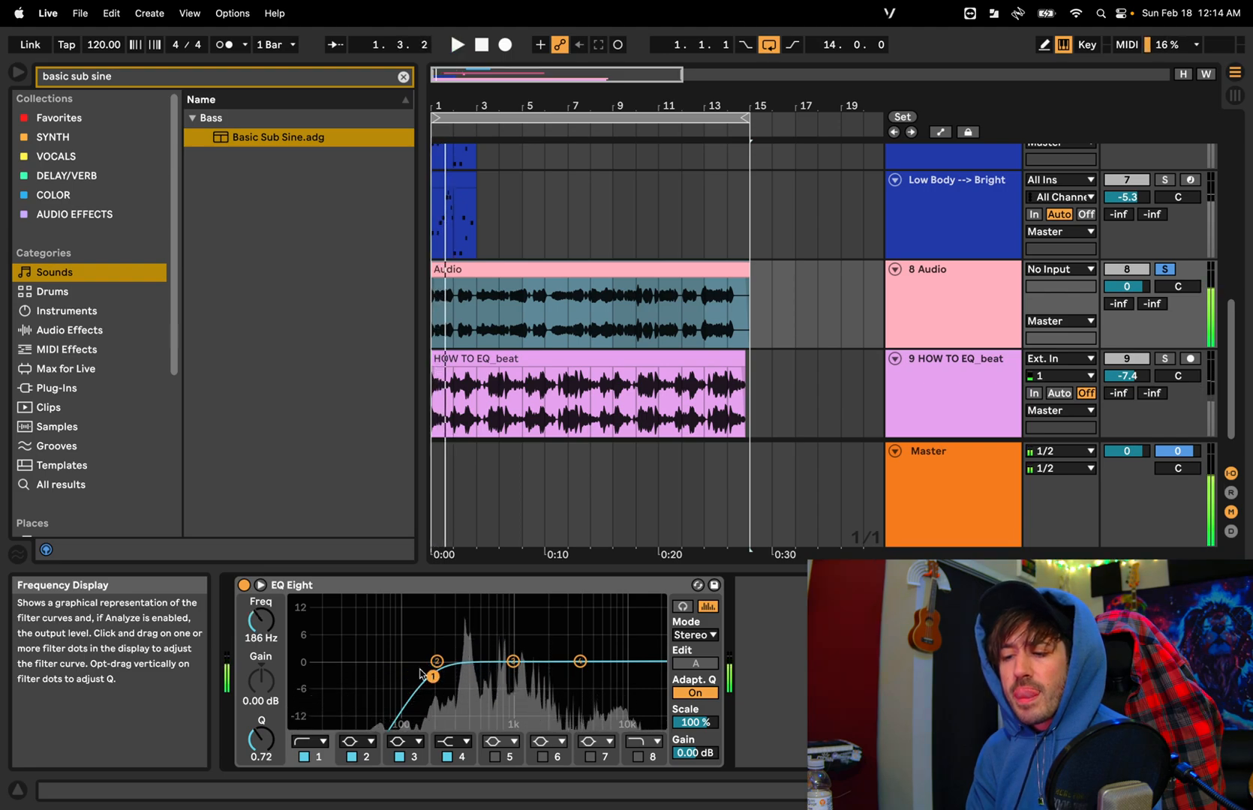
left_click(245, 586)
left_click(245, 586)
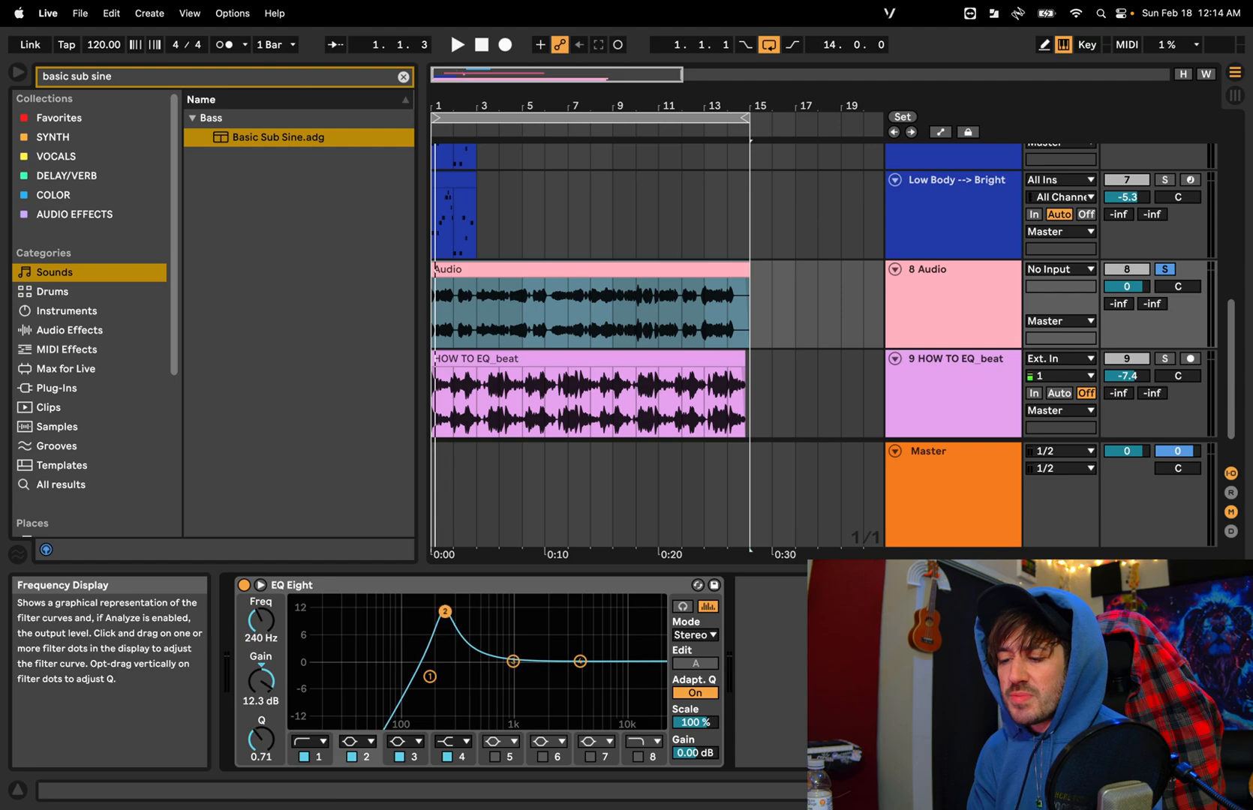
Sweep a filter 2 boost on 8 Audio up to 400 Hz at 7.56 dB while repeatedly auditioning the clip's opening
key("space")
key("space")
key("space")
key("space")
key("space")
key("space")
key("space")
left_click_drag(445, 610, 466, 632)
key("space")
key("space")
key("space")
key("space")
key("space")
key("space")
key("space")
key("space")
key("space")
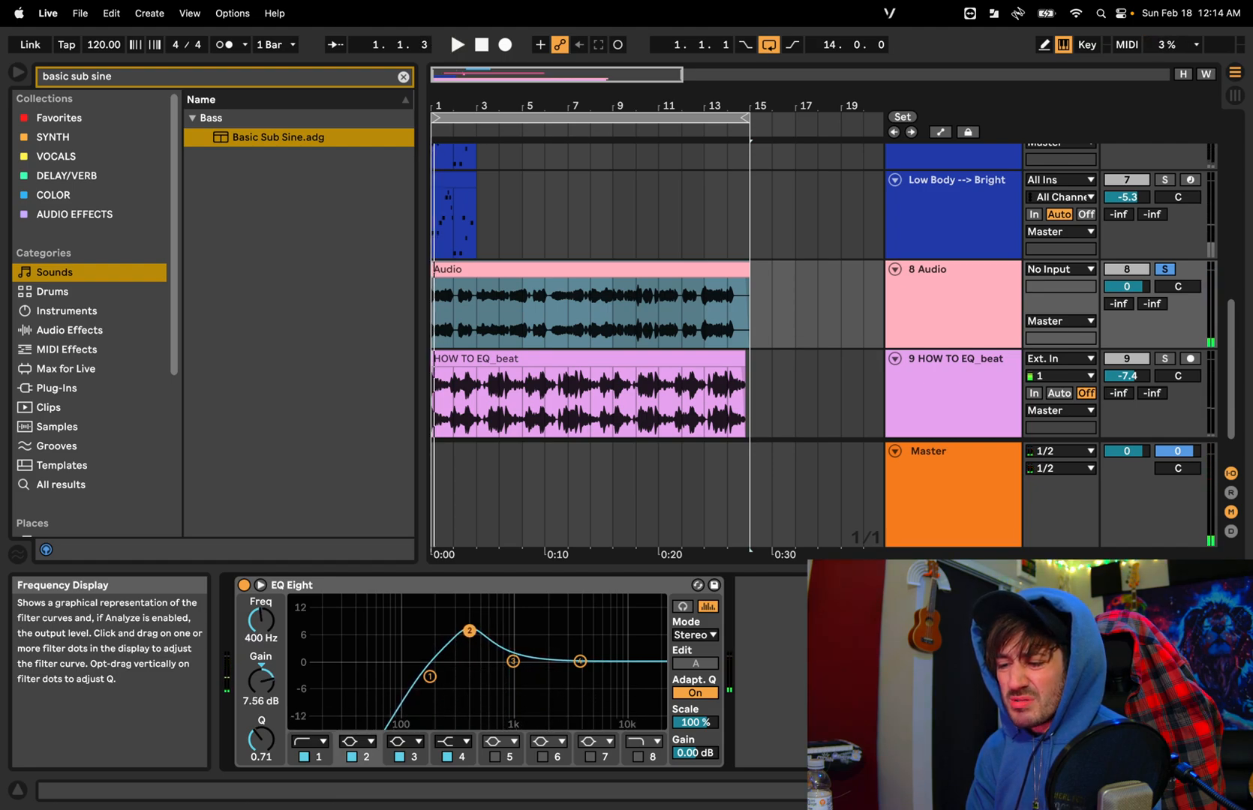
key("space")
Turn filter 2 into a cut of about 5 dB and set the filter 1 low cut to 194 Hz with Q 0.66
left_click_drag(467, 667, 434, 678)
key("space")
key("space")
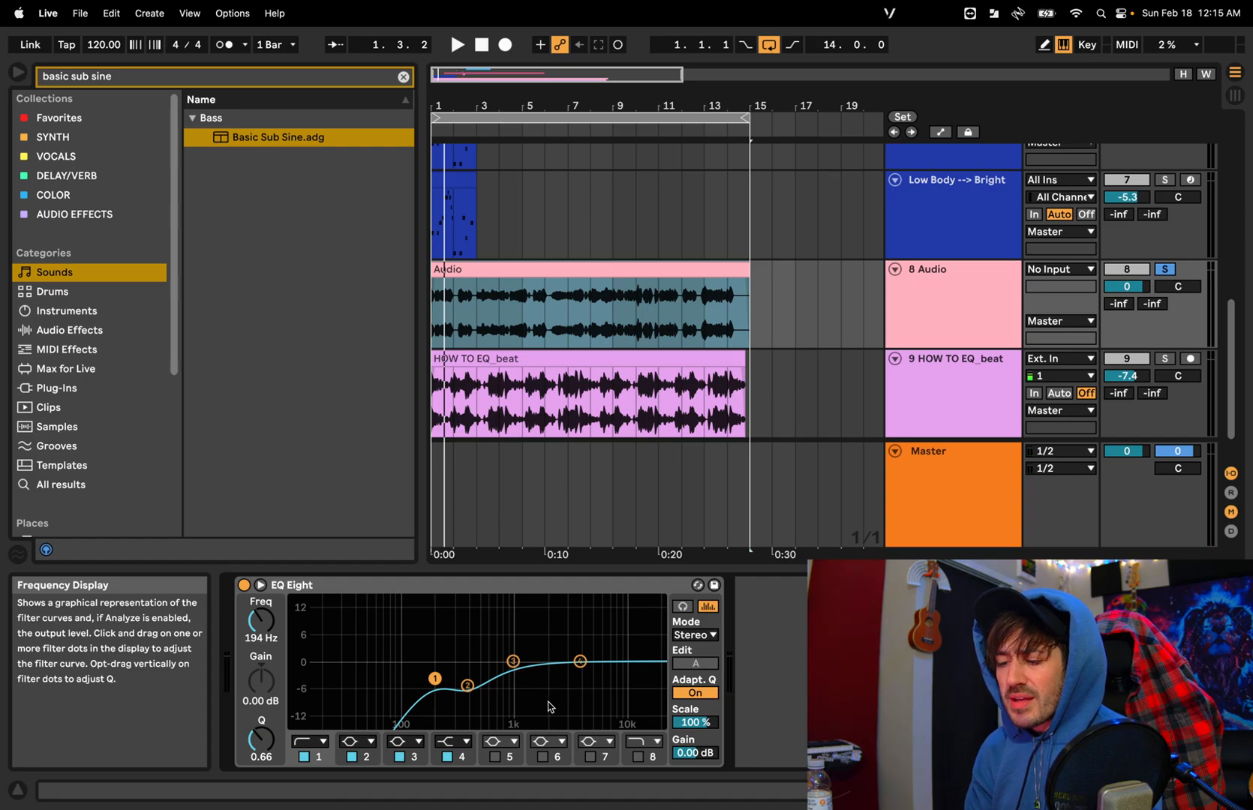
Boost filter 3 by 3.10 dB at 2.84 kHz and highlight BITE and GRIT under 2-4K on the Preview frequency chart
left_click_drag(513, 662, 513, 659)
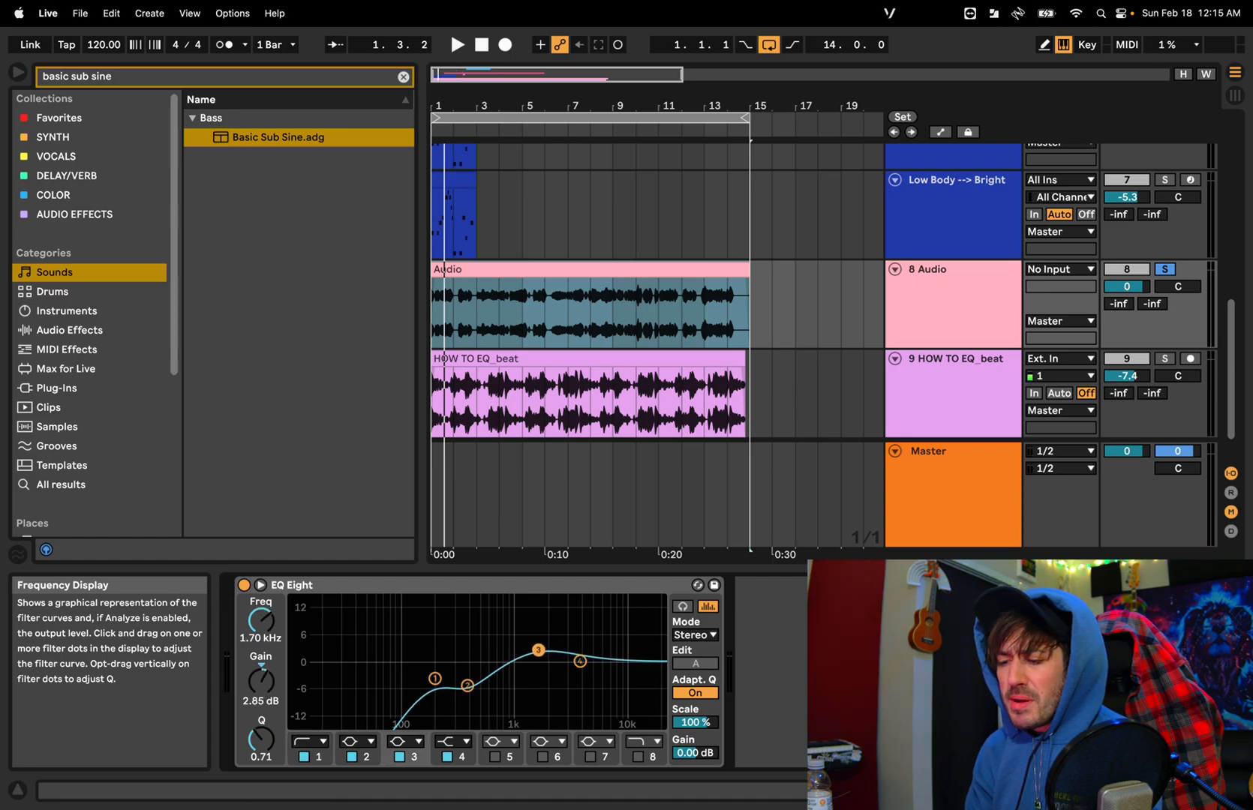
key("ctrl+Right")
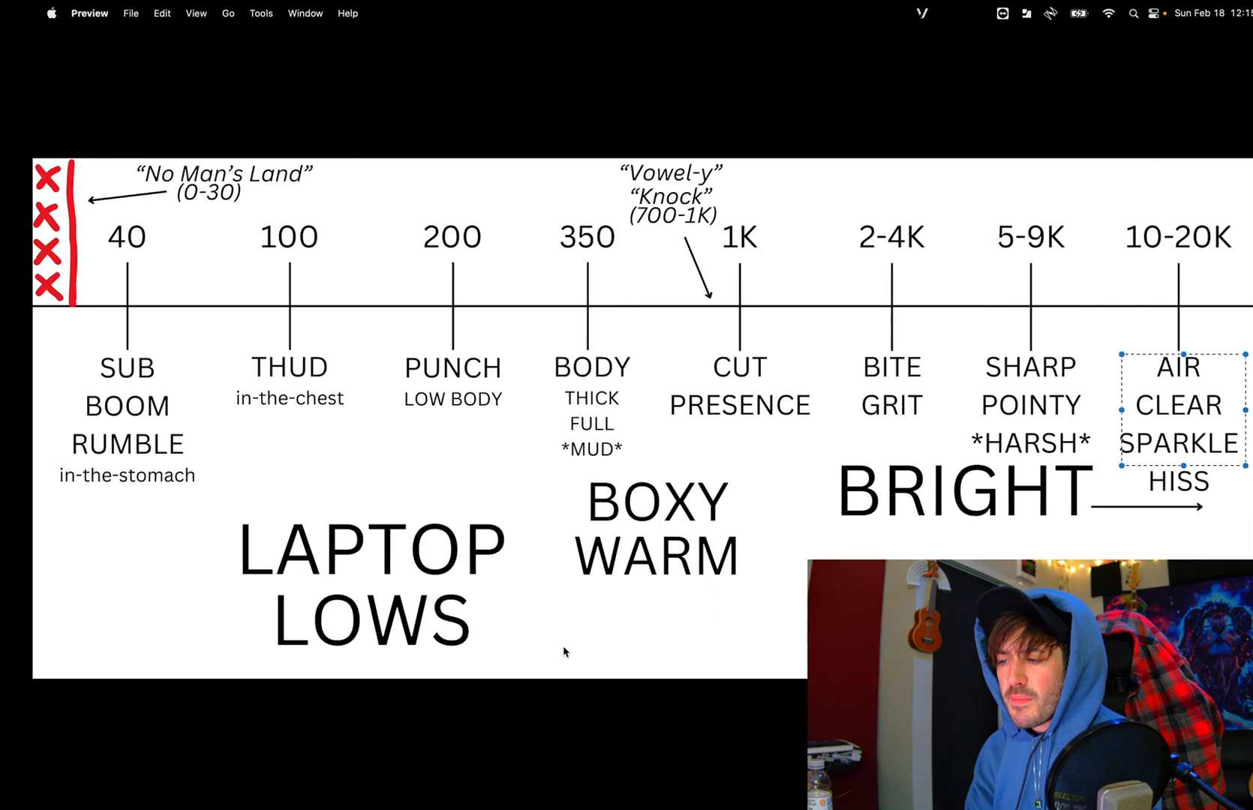
left_click_drag(817, 353, 899, 411)
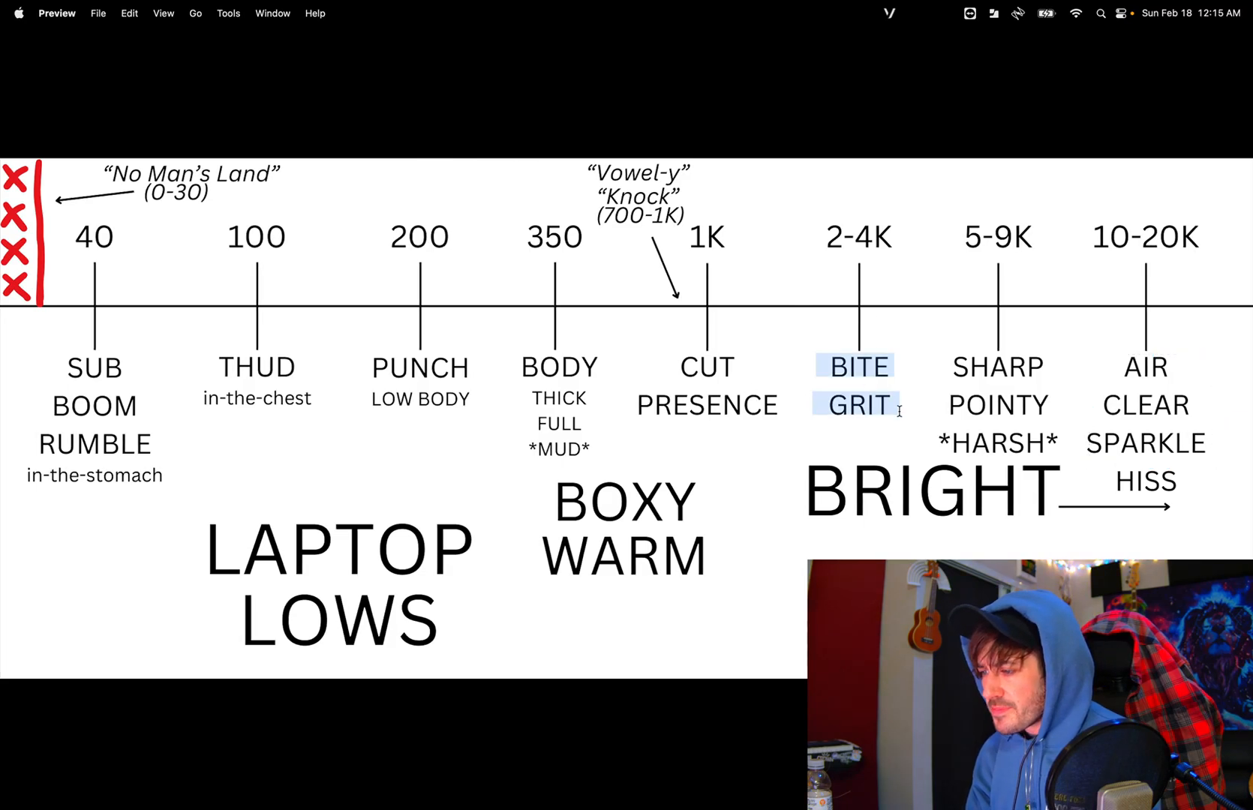
key("ctrl+Left")
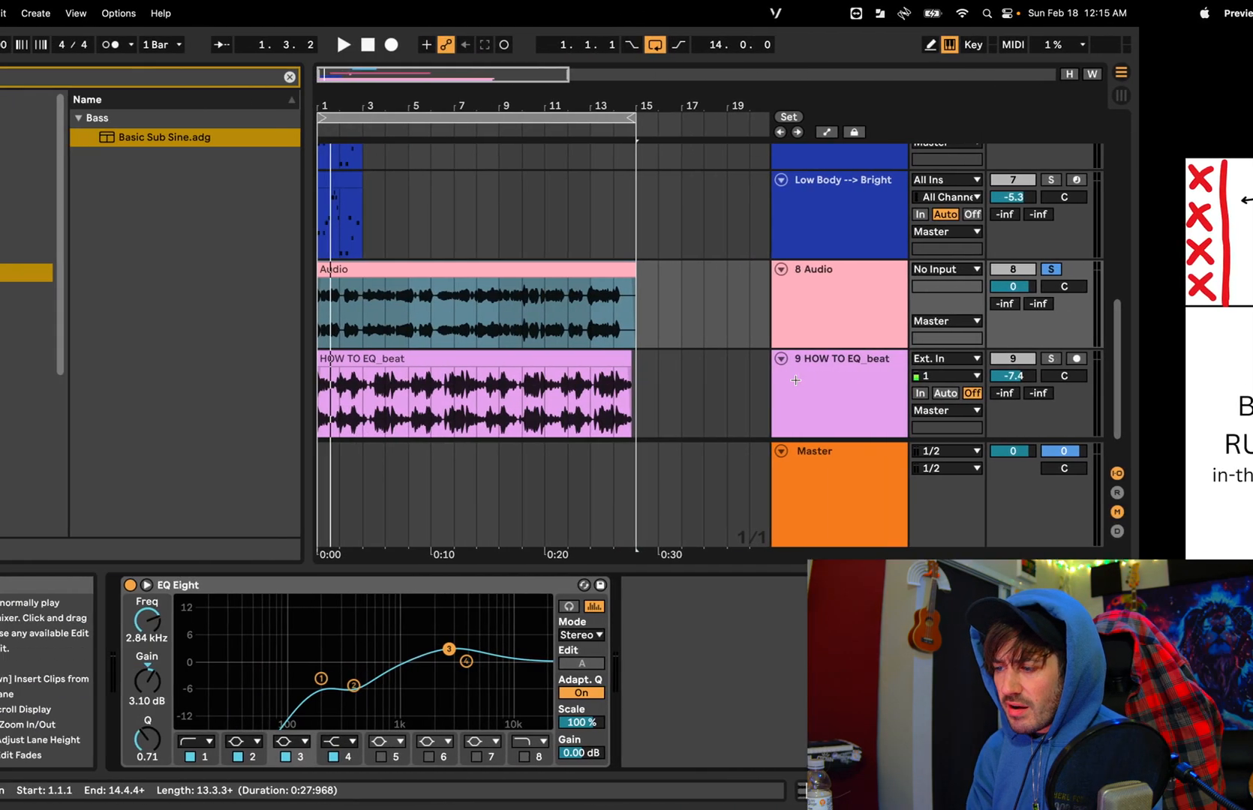
Audition 8 Audio and narrow the filter 3 boost to Q 3.76 at 3.52 kHz with 2.60 dB of gain
key("space")
mouse_move(563, 649)
left_mouse_down()
mouse_move(572, 610)
mouse_move(548, 604)
mouse_move(580, 608)
mouse_move(572, 649)
left_mouse_up()
key("space")
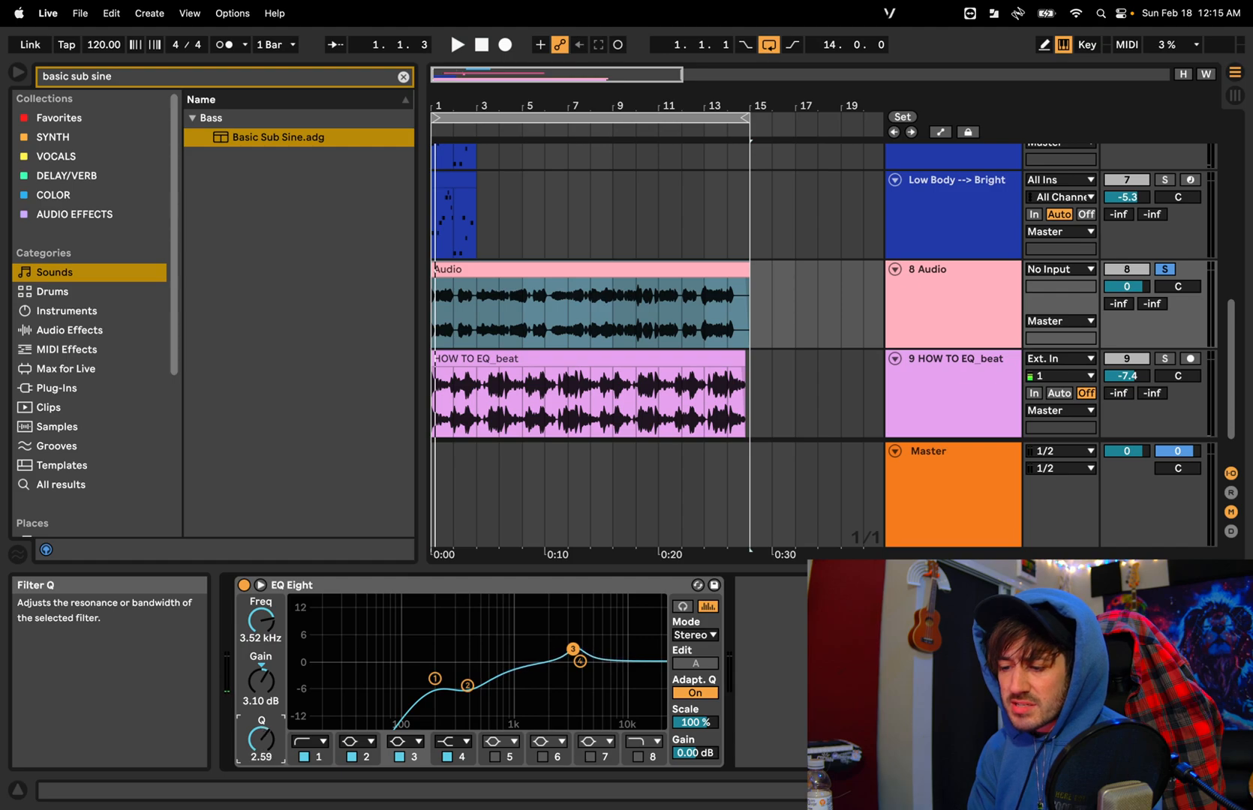
key("space")
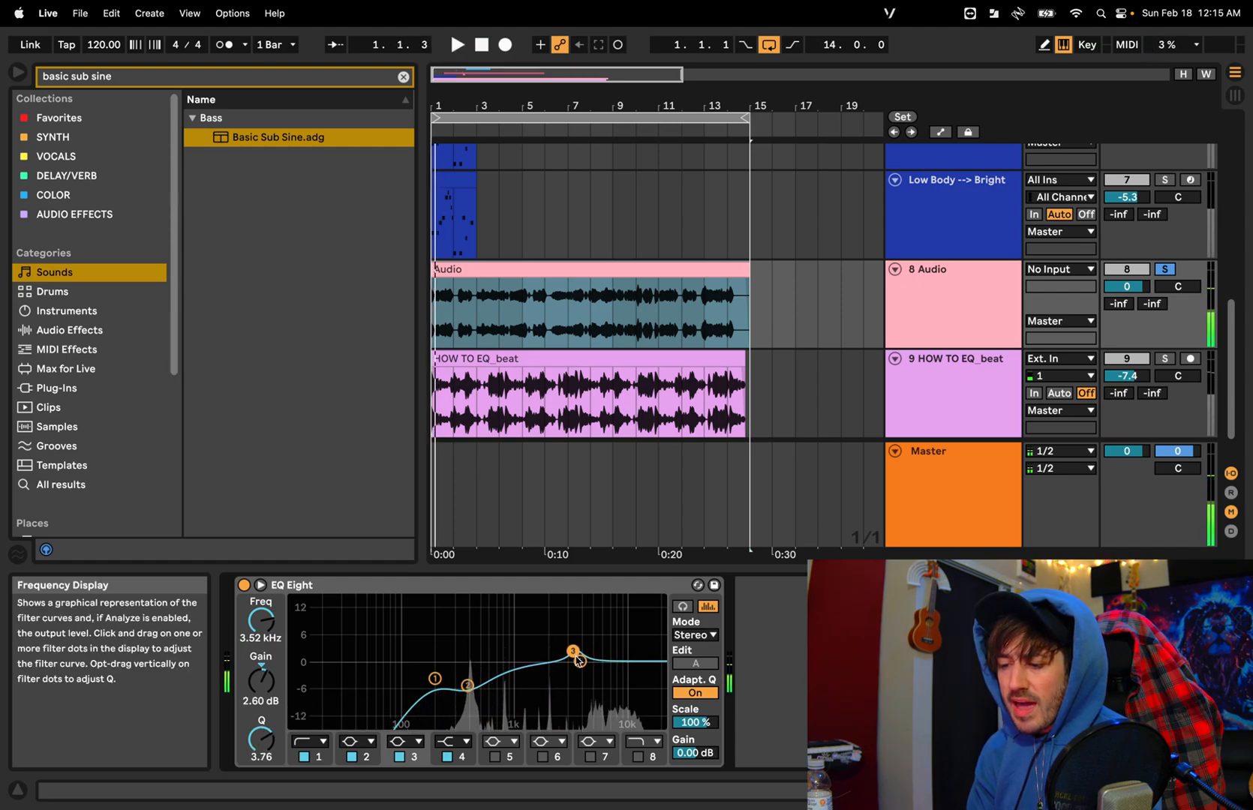
key("space")
key("space")
Boost the filter 4 high shelf by 7.56 dB at 5.05 kHz and audition 8 Audio from the beginning
mouse_move(590, 652)
left_mouse_down()
mouse_move(603, 630)
mouse_move(590, 630)
left_mouse_up()
key("space")
key("space")
key("space")
key("space")
key("space")
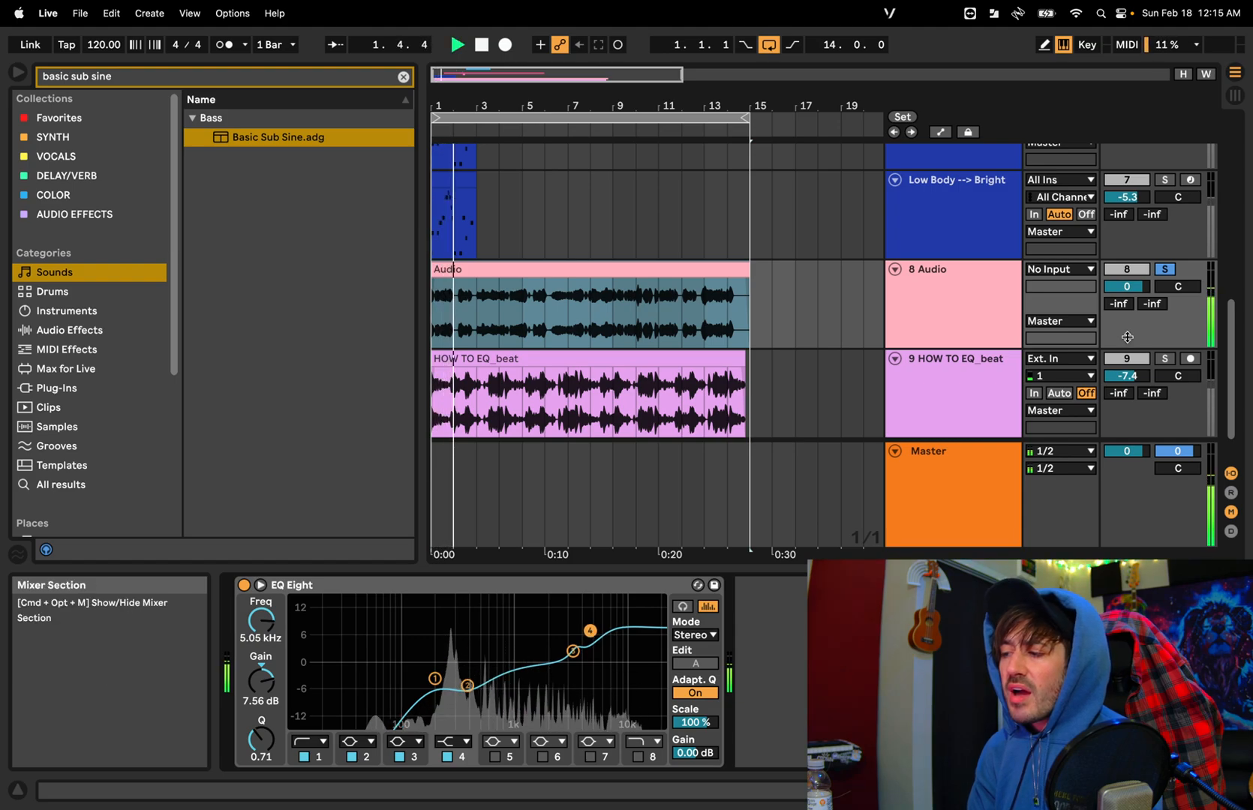
key("space")
key("space")
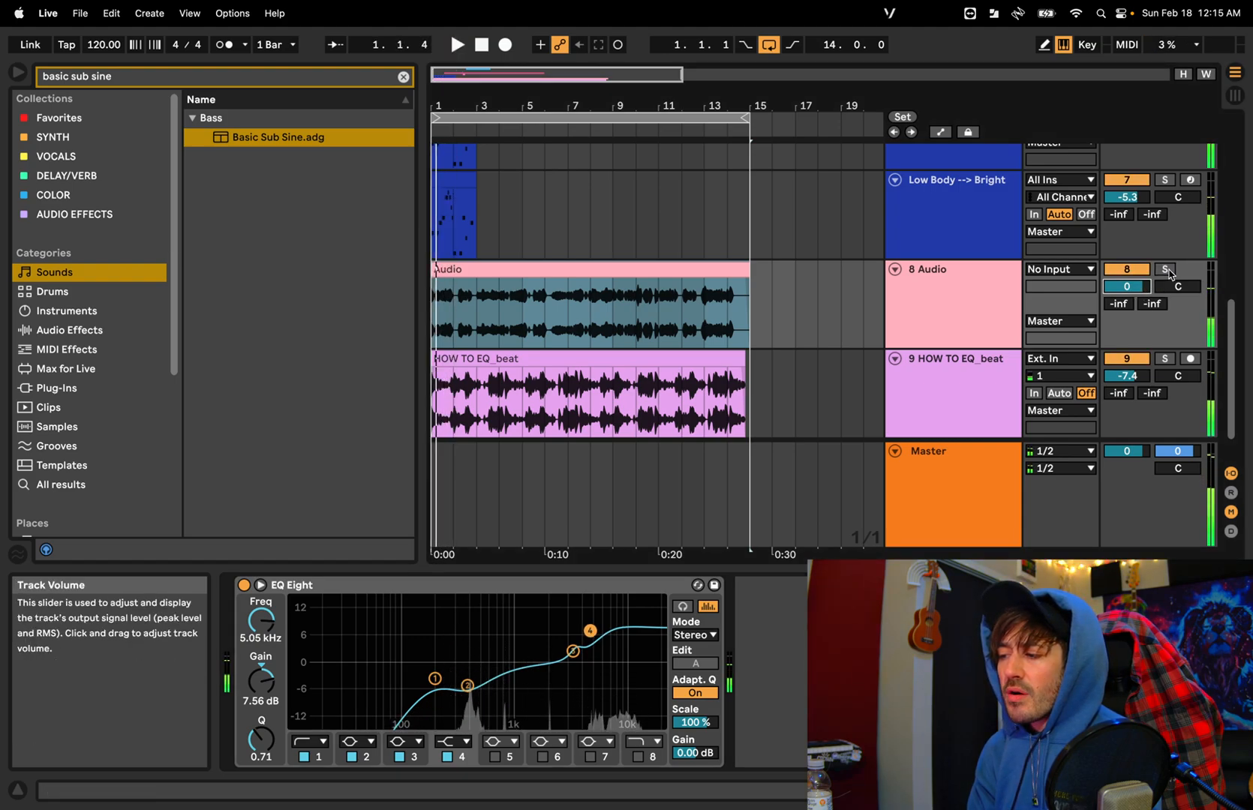
Solo 8 Audio together with HOW TO EQ_beat, setting 8 Audio's volume to 3.1 dB and filter 4's gain to 8.31 dB
left_click(1165, 271)
key("space")
left_click_drag(1126, 285, 1127, 276)
left_click_drag(590, 631, 591, 628)
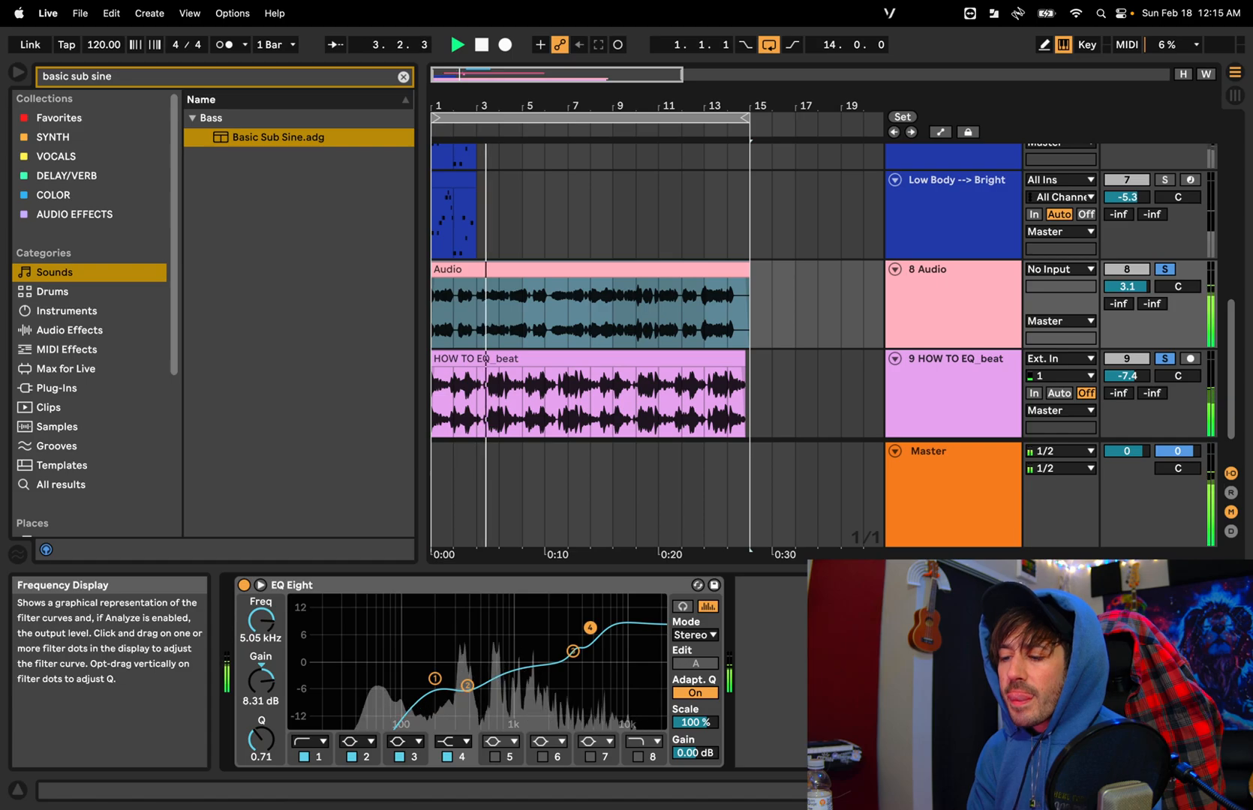
Set filter 1's Q to 0.63 and raise the 8 Audio clip's gain to 3.13 dB, returning to the device view
left_click(433, 680)
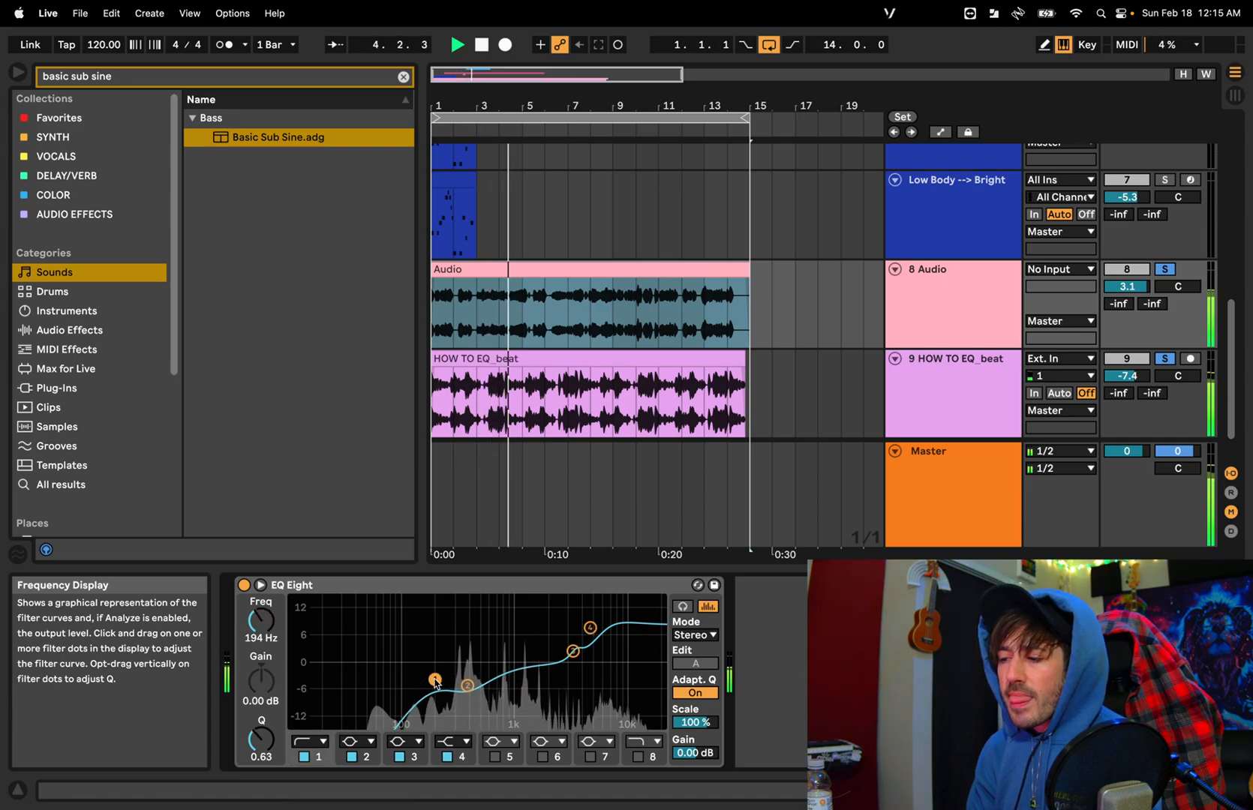
left_click(646, 268)
left_click_drag(544, 654, 545, 652)
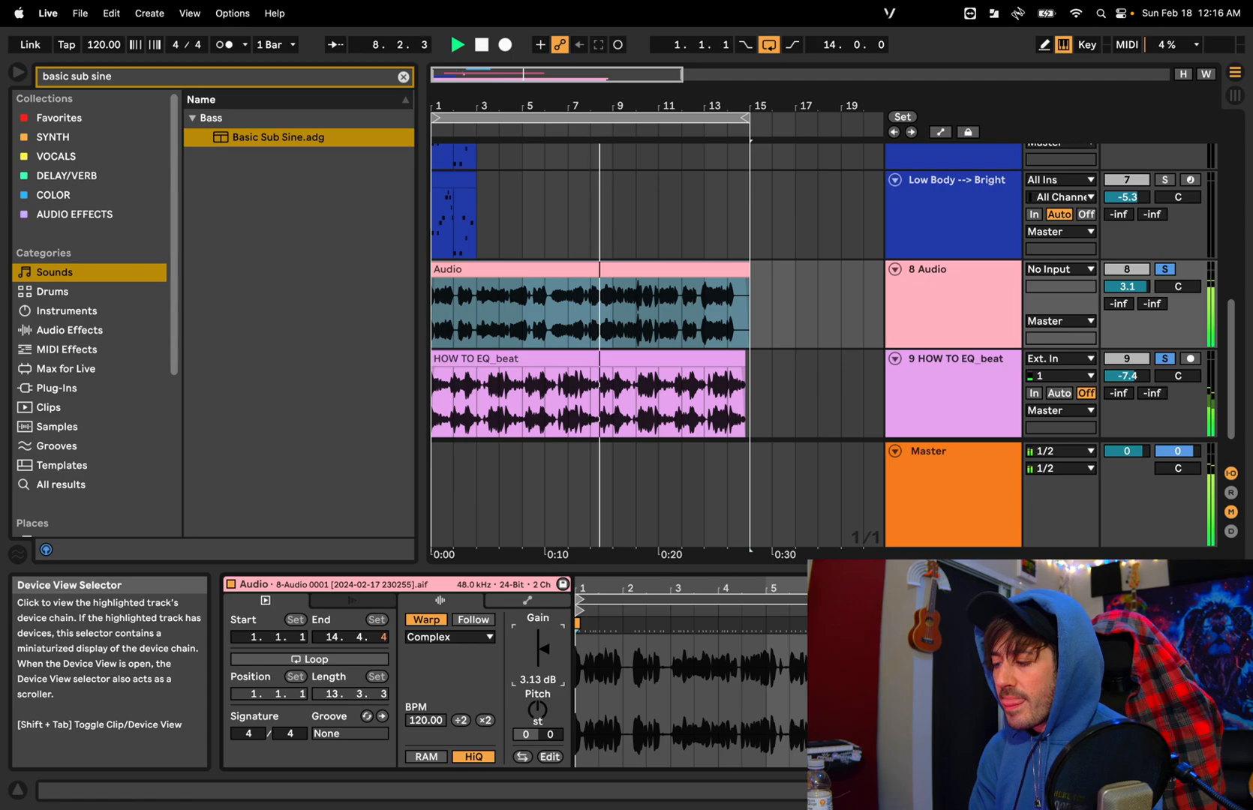
left_click(1125, 790)
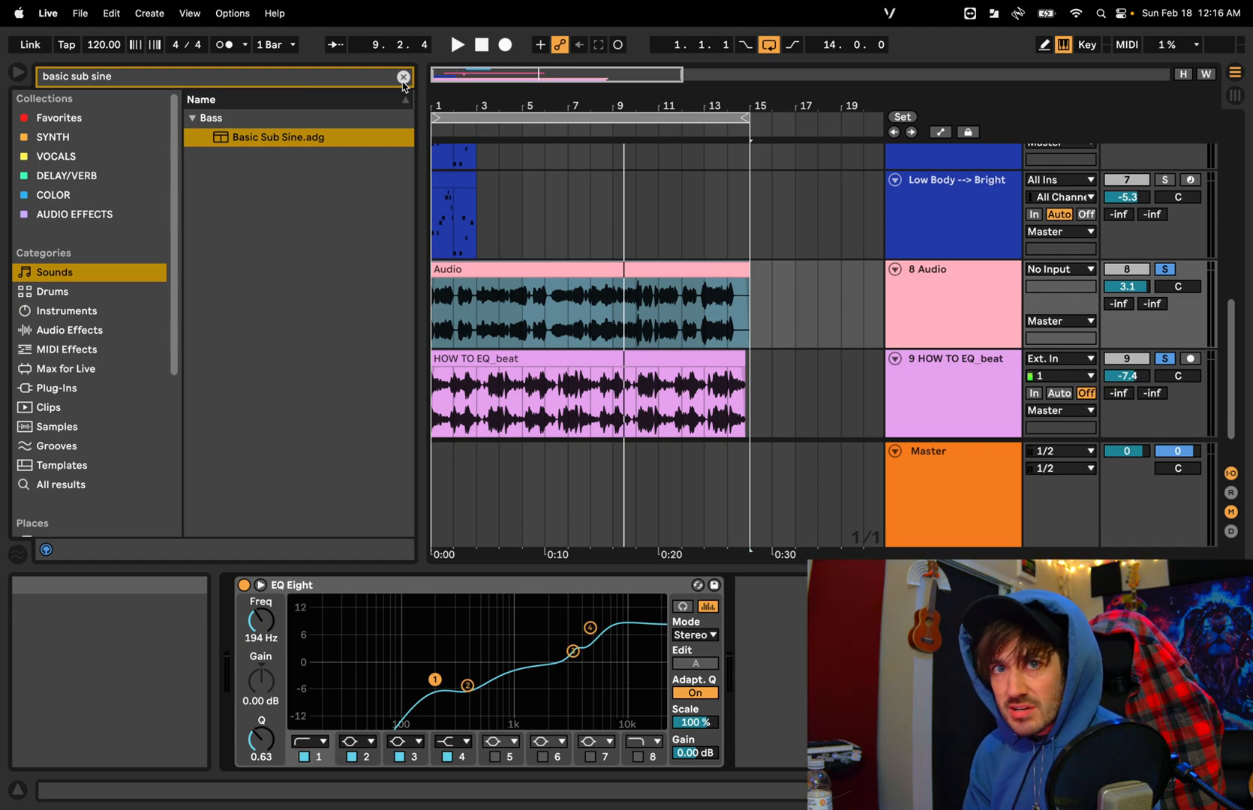
Compare 8 Audio over the beat with EQ Eight bypassed and active
left_click(244, 585)
key("space")
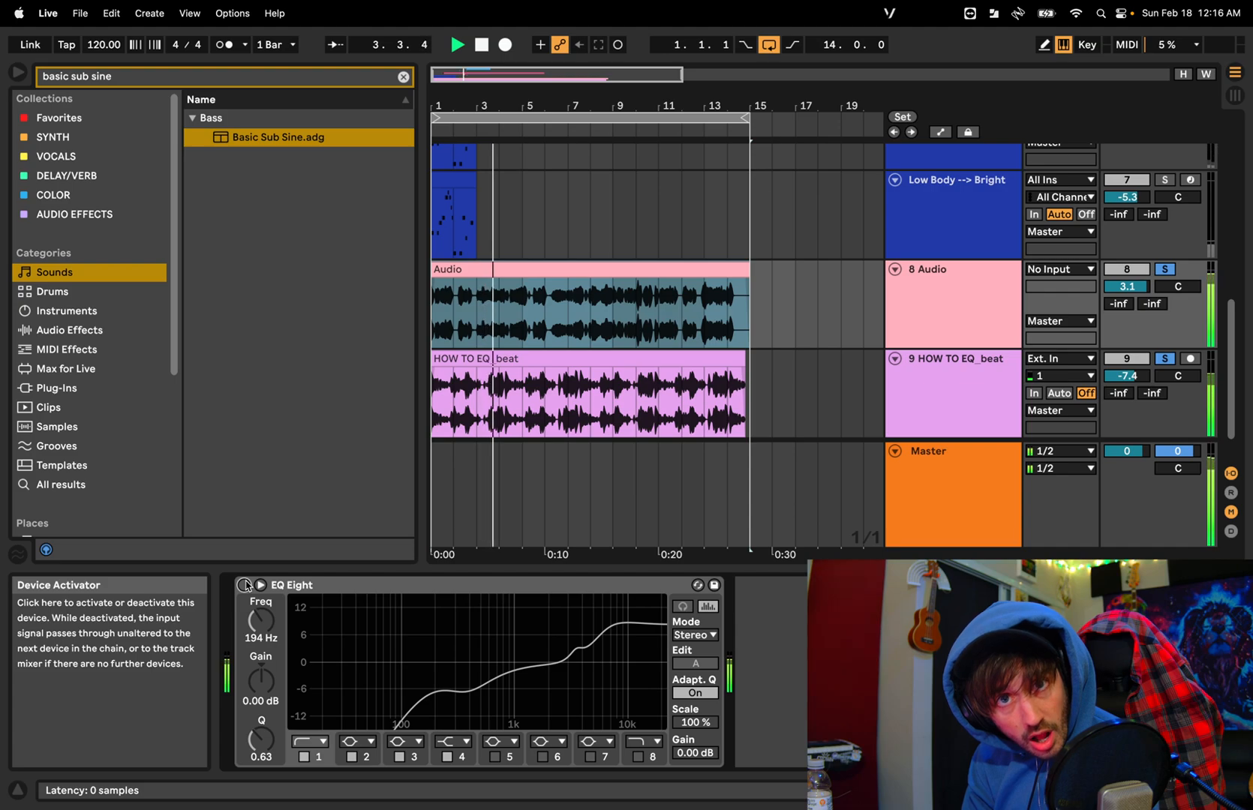
left_click(245, 585)
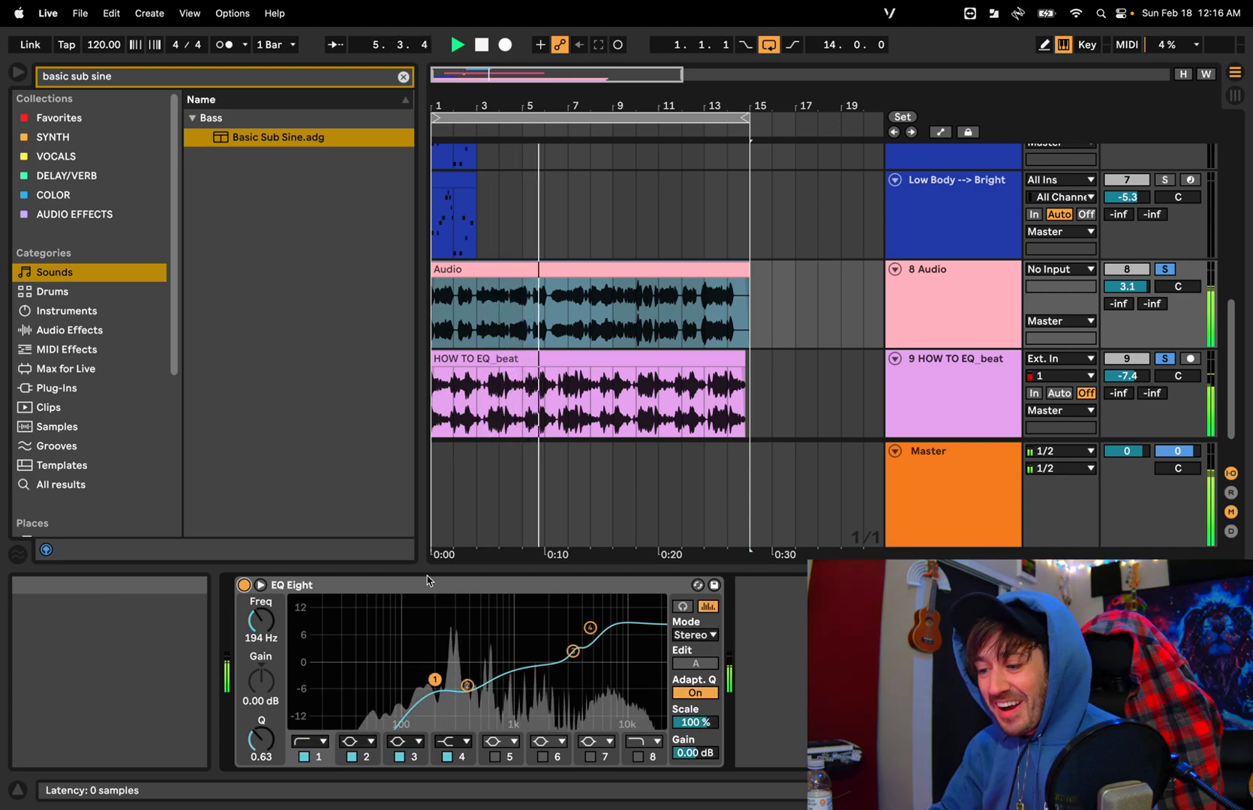
Raise filter 4's gain to 9.05 dB and enable filter 5 as a 1.36 dB boost at 667 Hz
left_click_drag(592, 627, 591, 625)
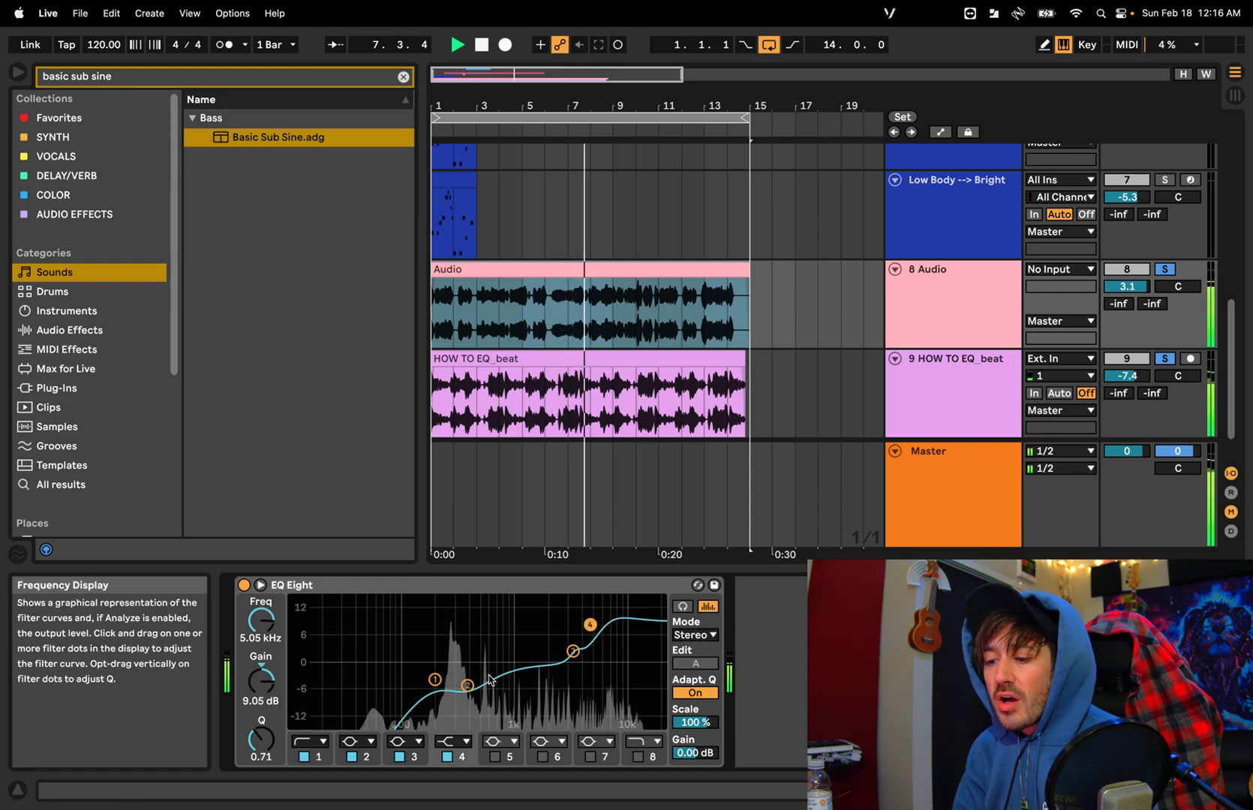
left_click(496, 758)
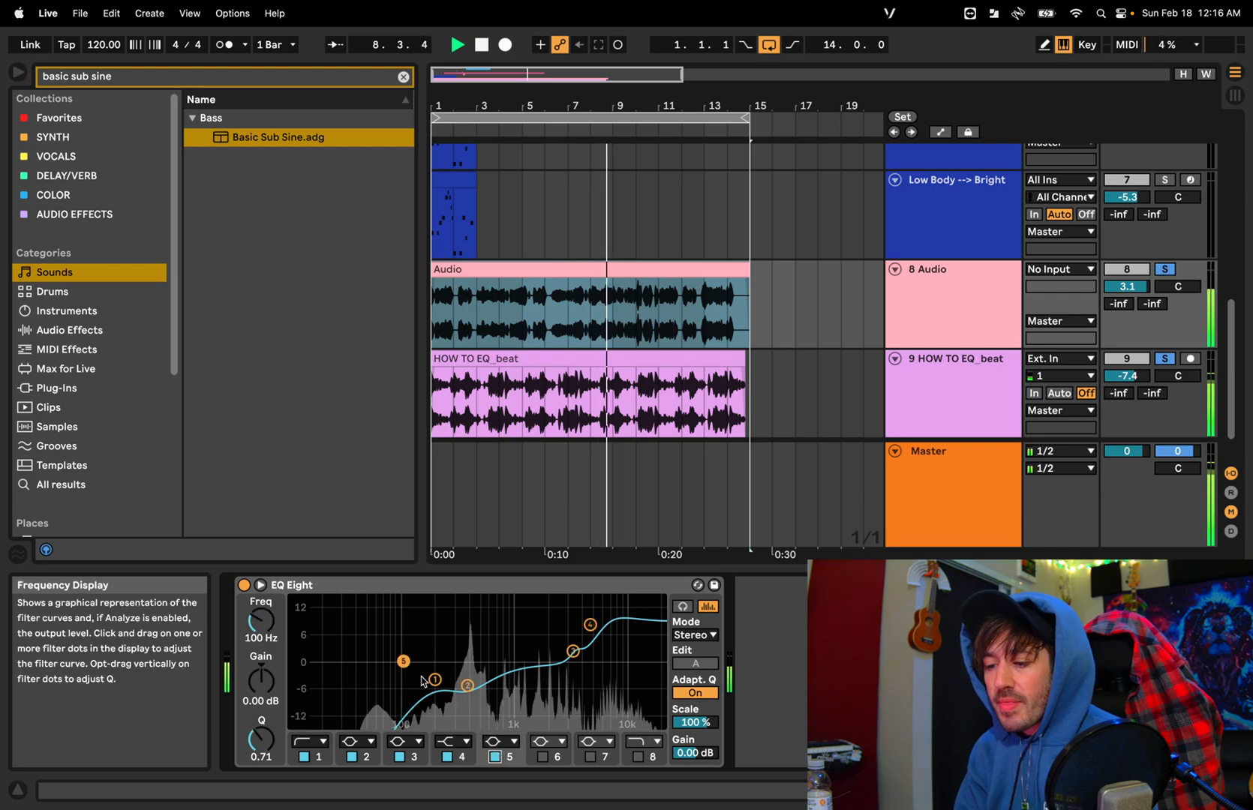
left_click_drag(403, 663, 494, 659)
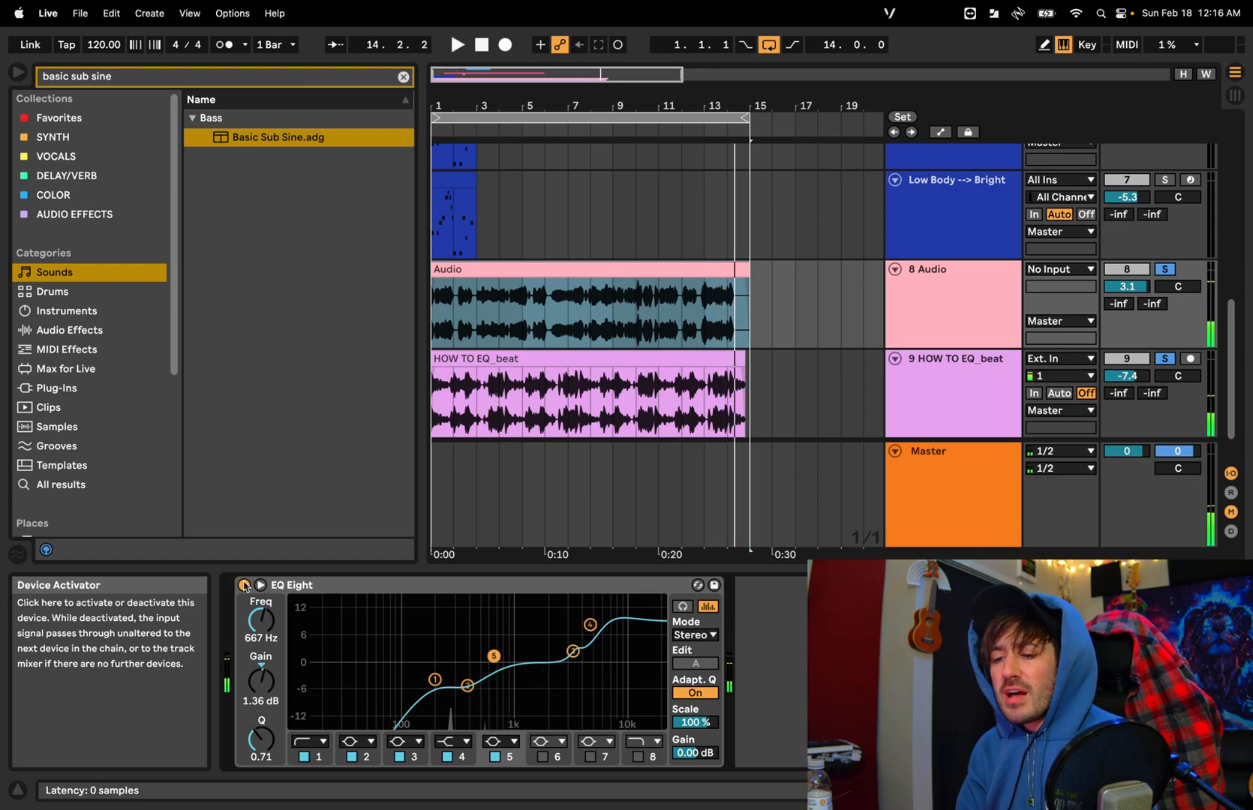
Bypass and re-enable EQ Eight during playback to judge the five-band curve, and replay both tracks from the beginning
left_click(244, 585)
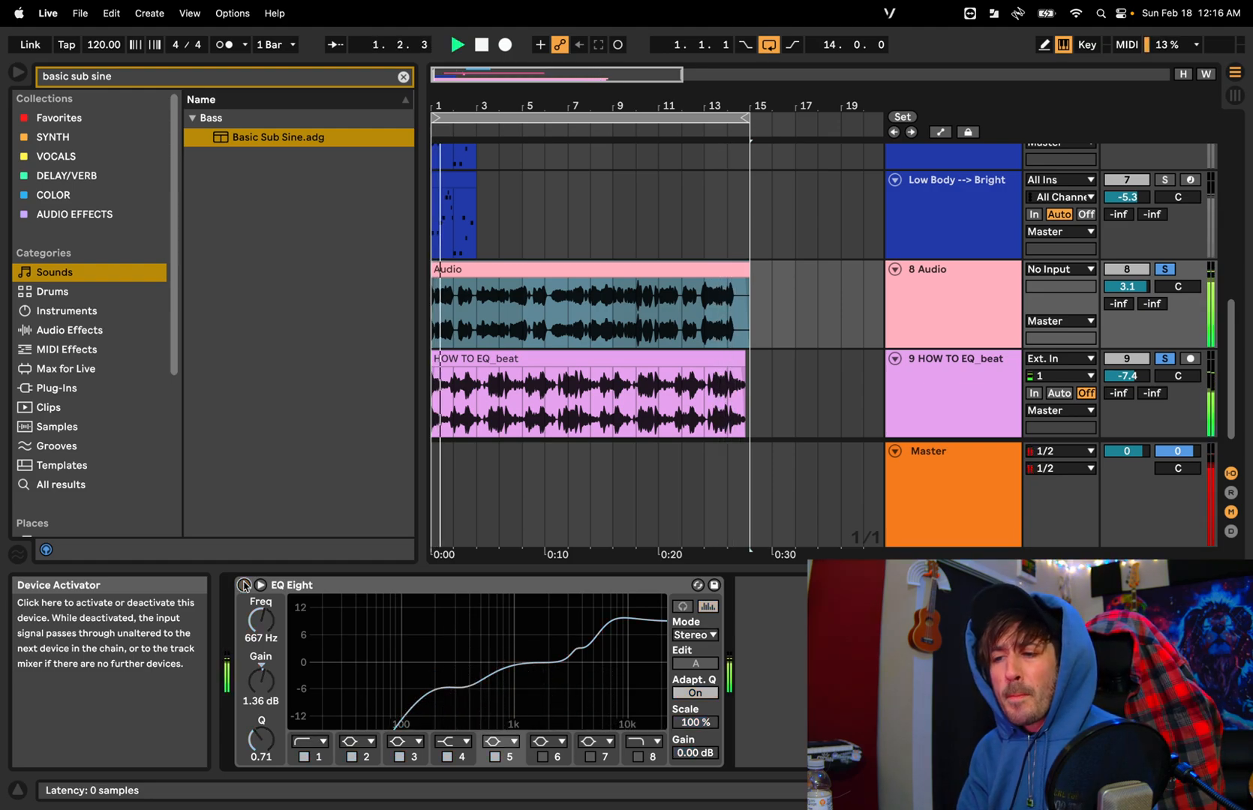
left_click(244, 585)
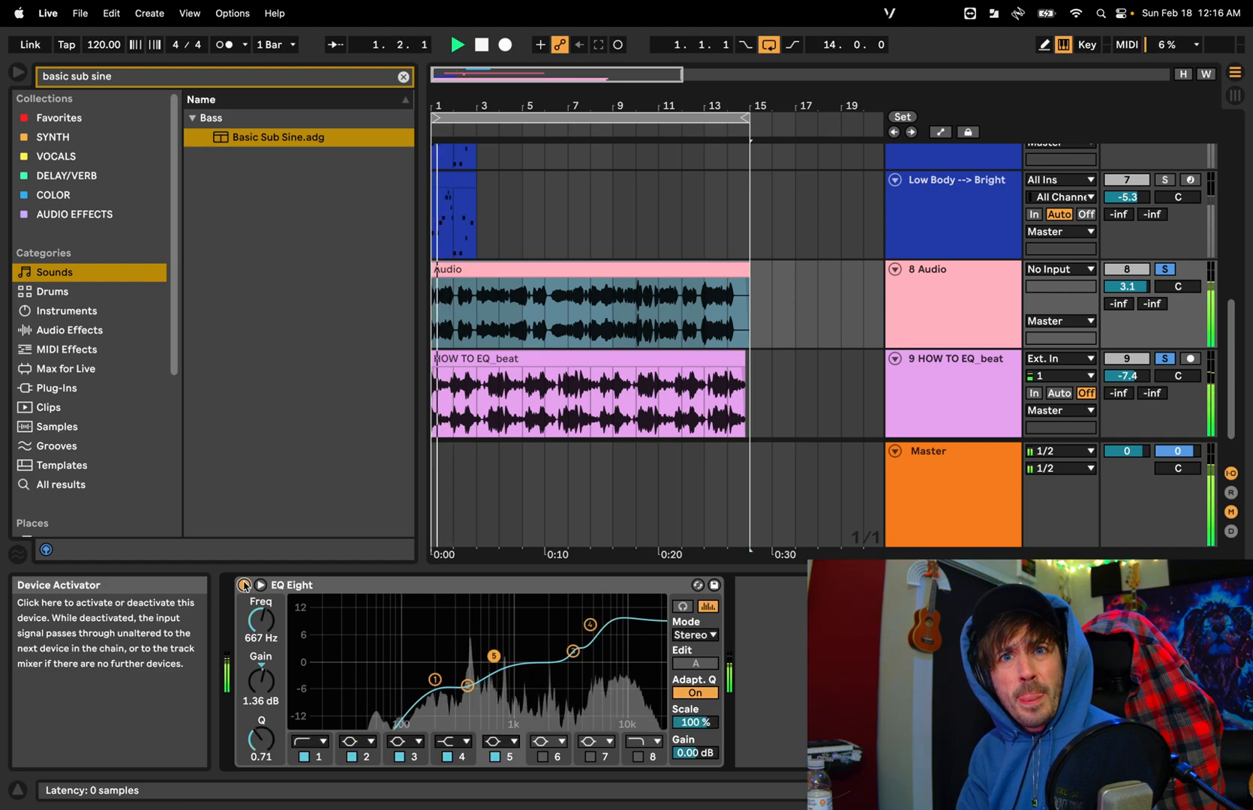
key("space")
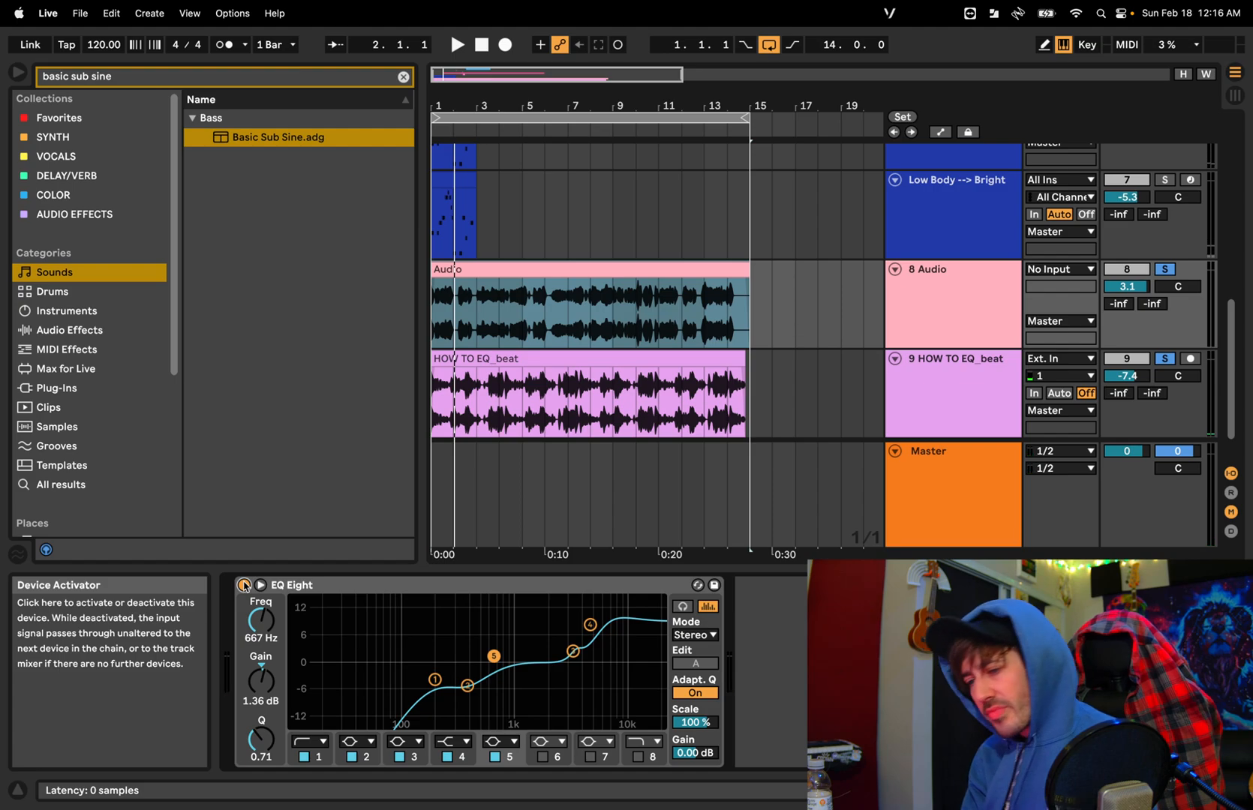
left_click(354, 590)
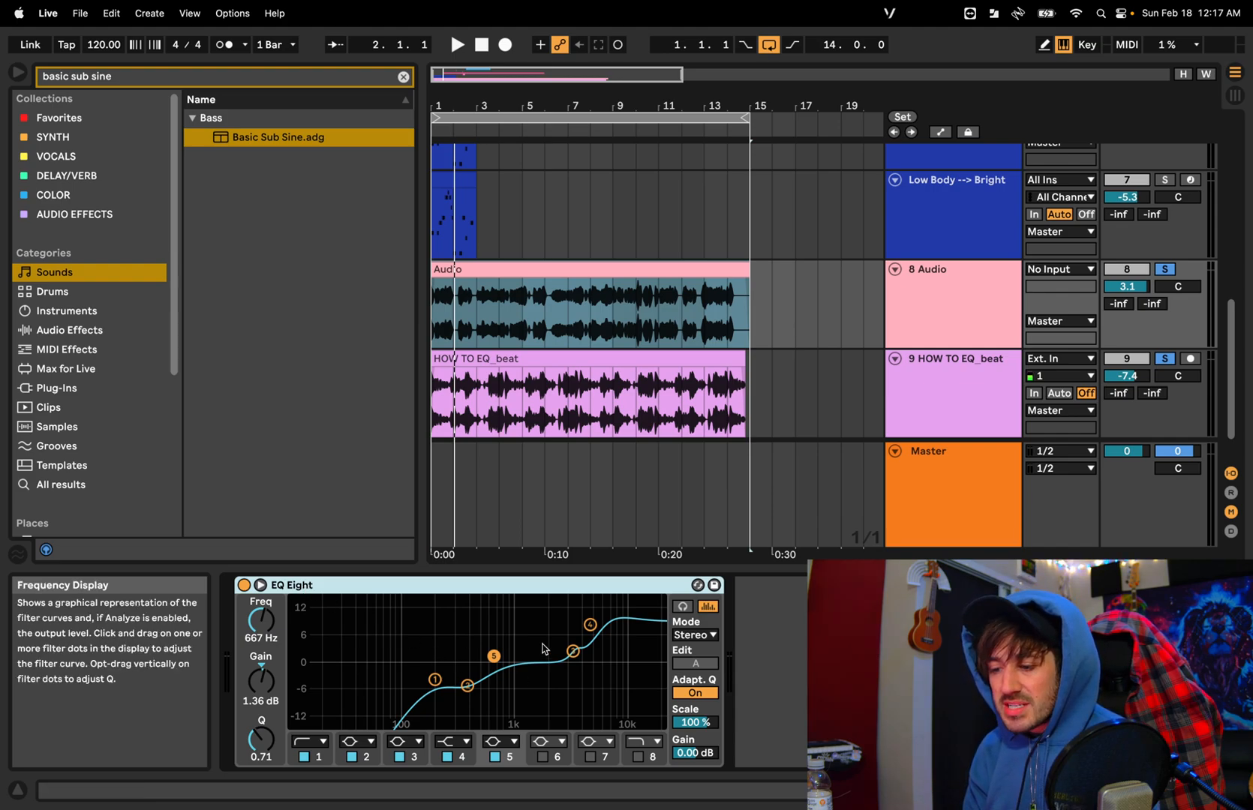
key("space")
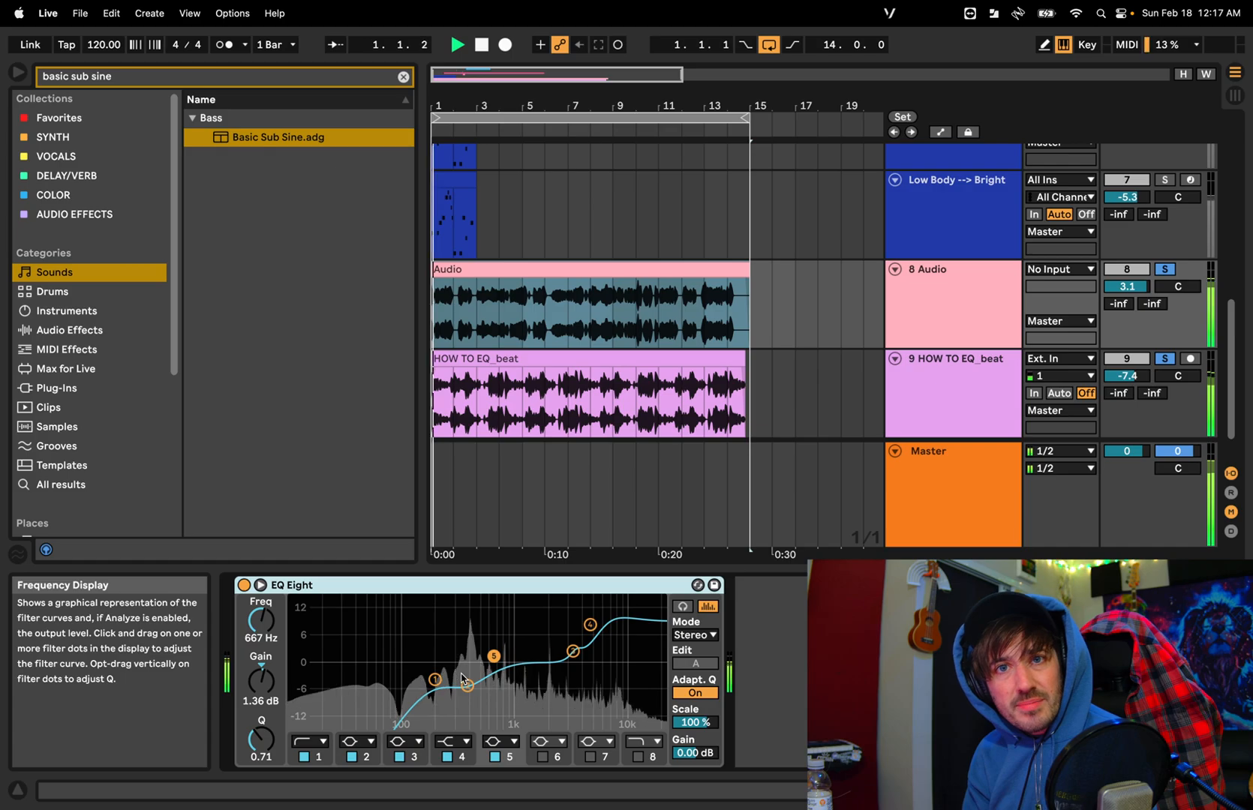
key("space")
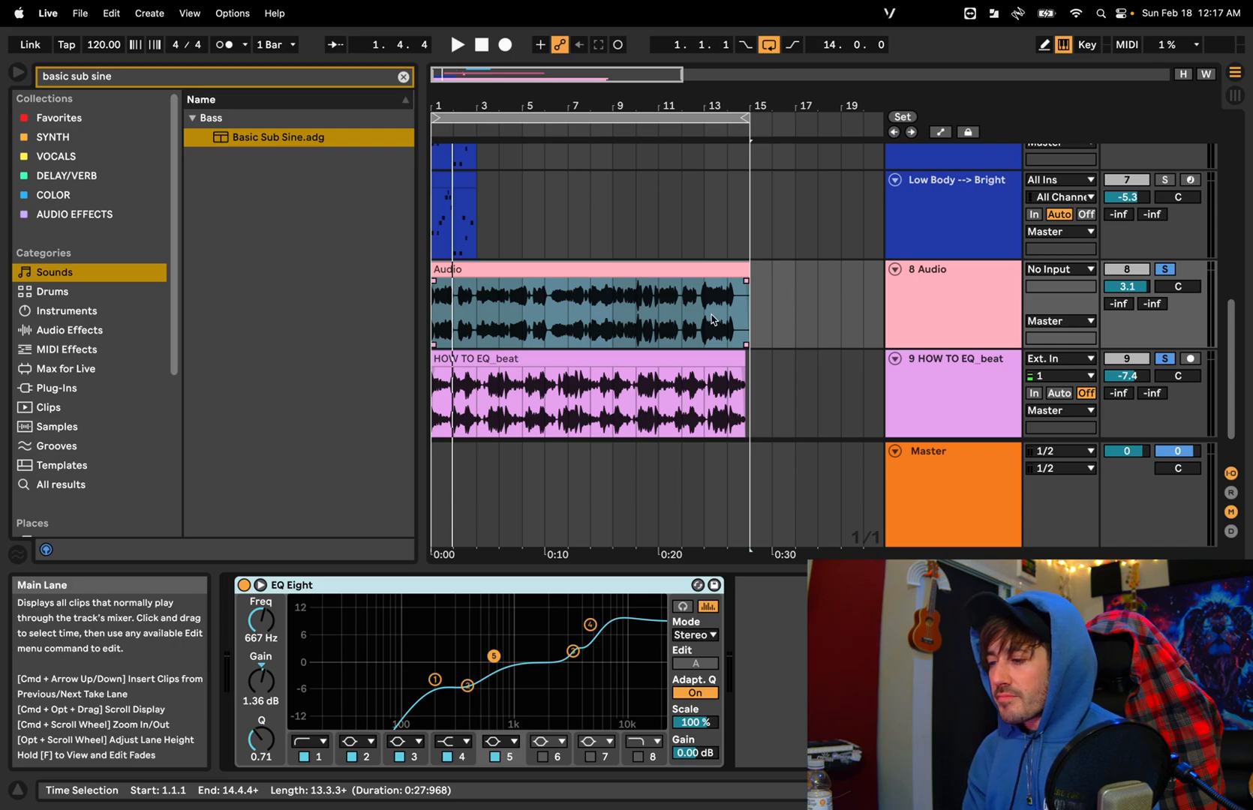
Place the insert marker at bar 10 of the Audio clip and select the Vowel-y Knock (700-1K) label on the Preview frequency chart
left_click(637, 312)
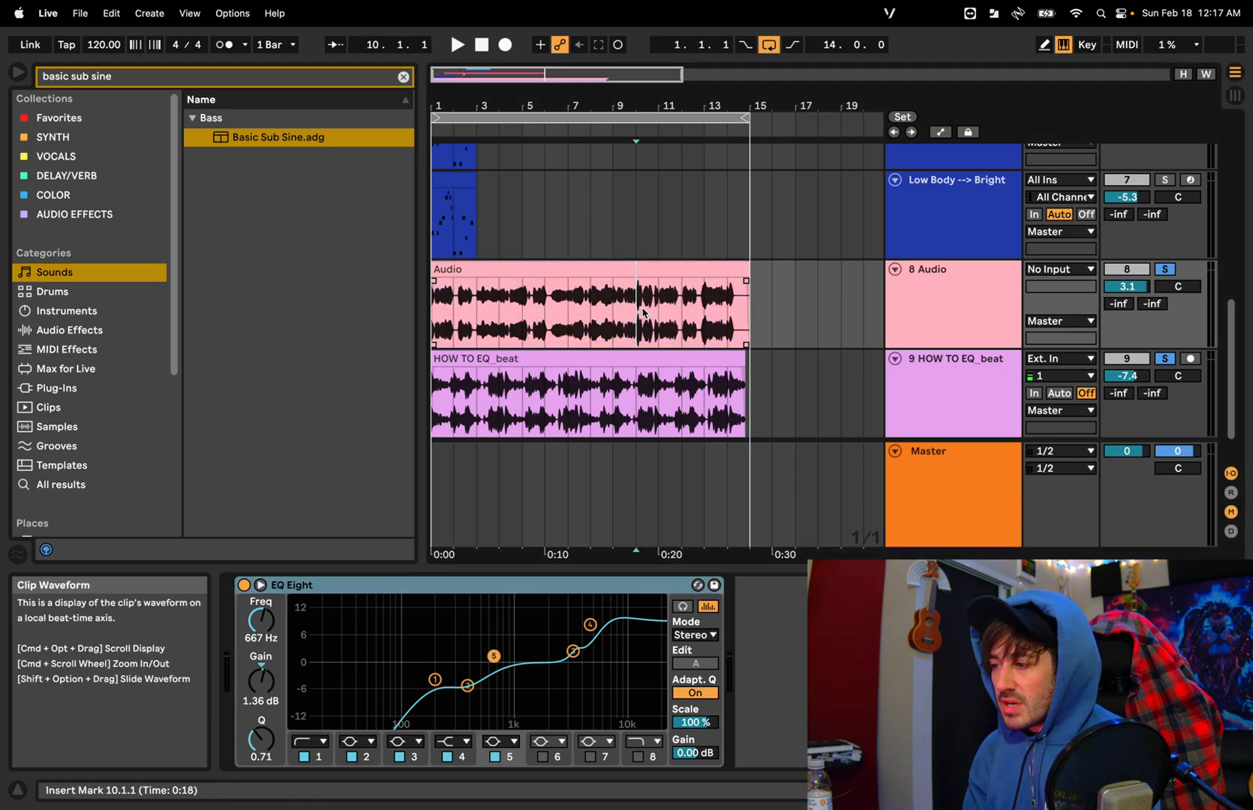
key("ctrl+Right")
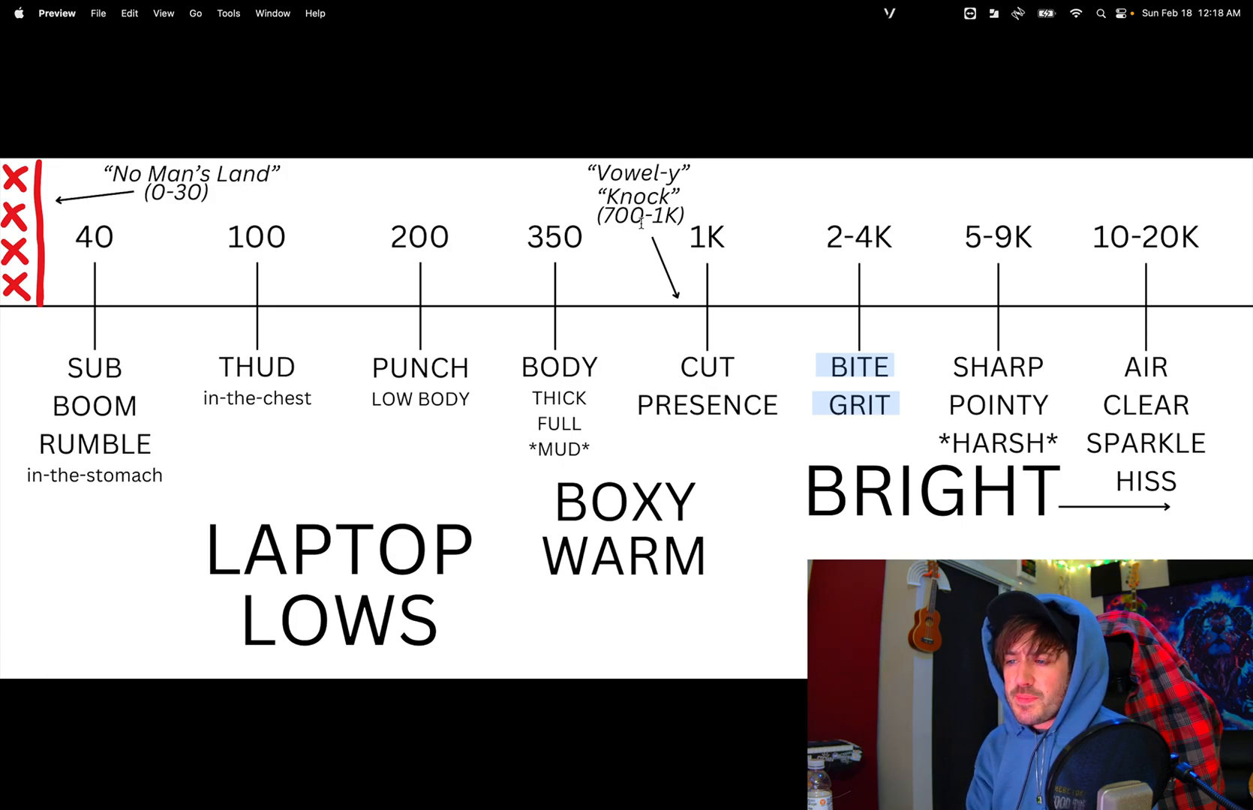
left_click_drag(579, 161, 714, 235)
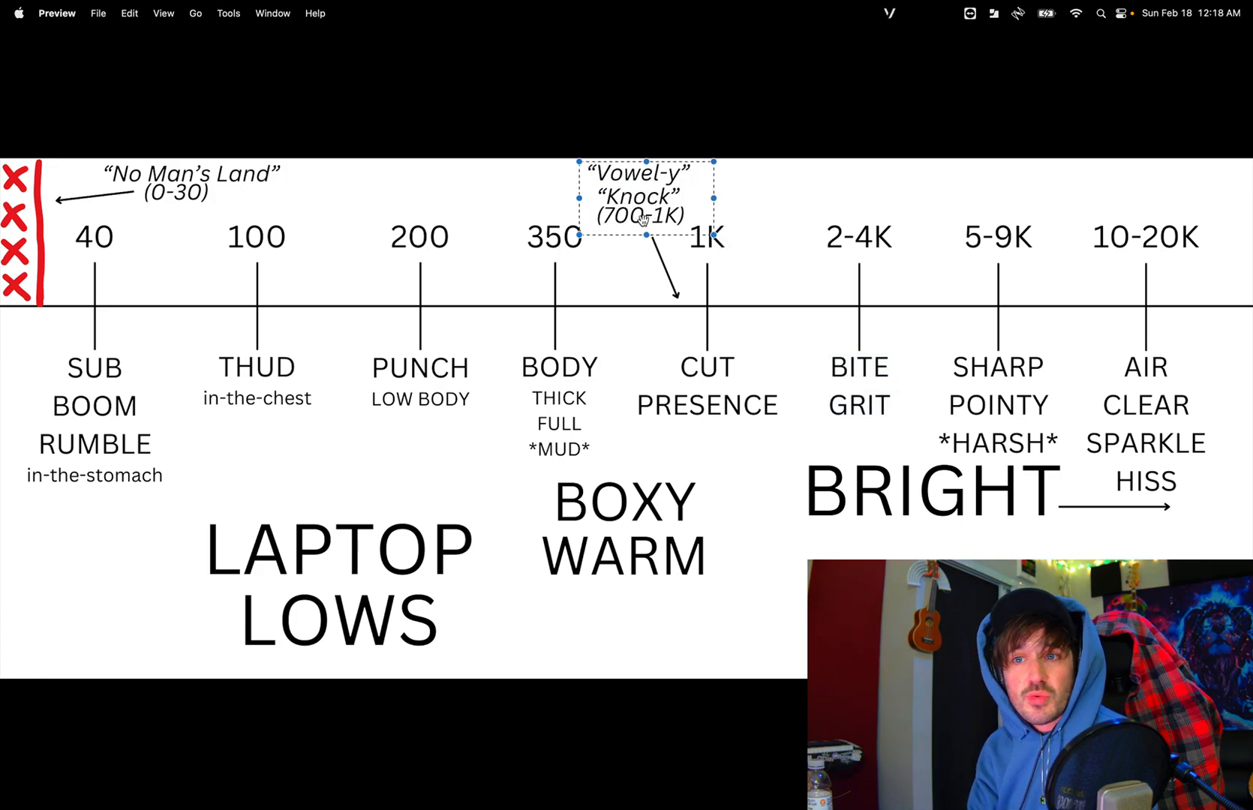
Switch back to Live, unsolo 8 Audio and solo the Low Body --> Bright synth on track 6
key("ctrl+Left")
left_click(523, 304)
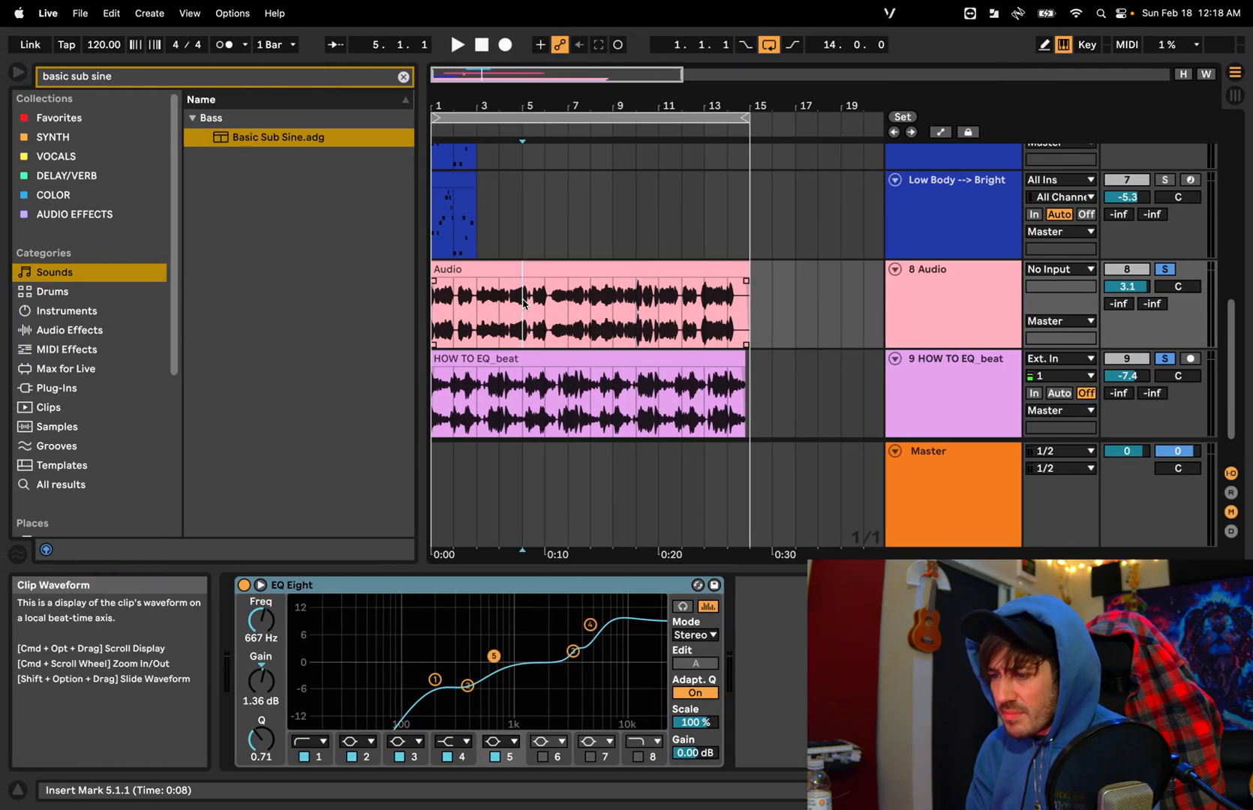
left_click(1164, 269)
scroll(622, 324, "up", 5)
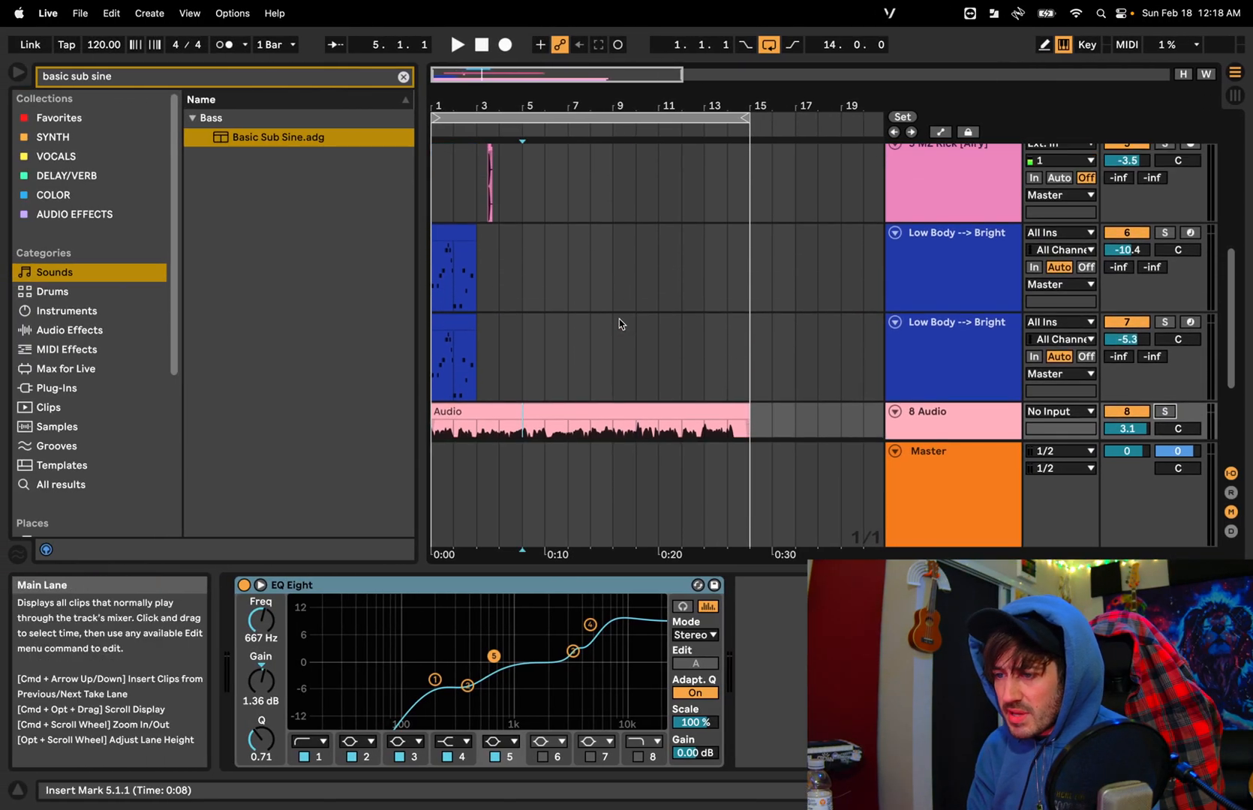
left_click(1165, 233)
Play the track 6 synth clip from the beginning and collapse its EQ Eight and Serum devices
left_click(453, 270)
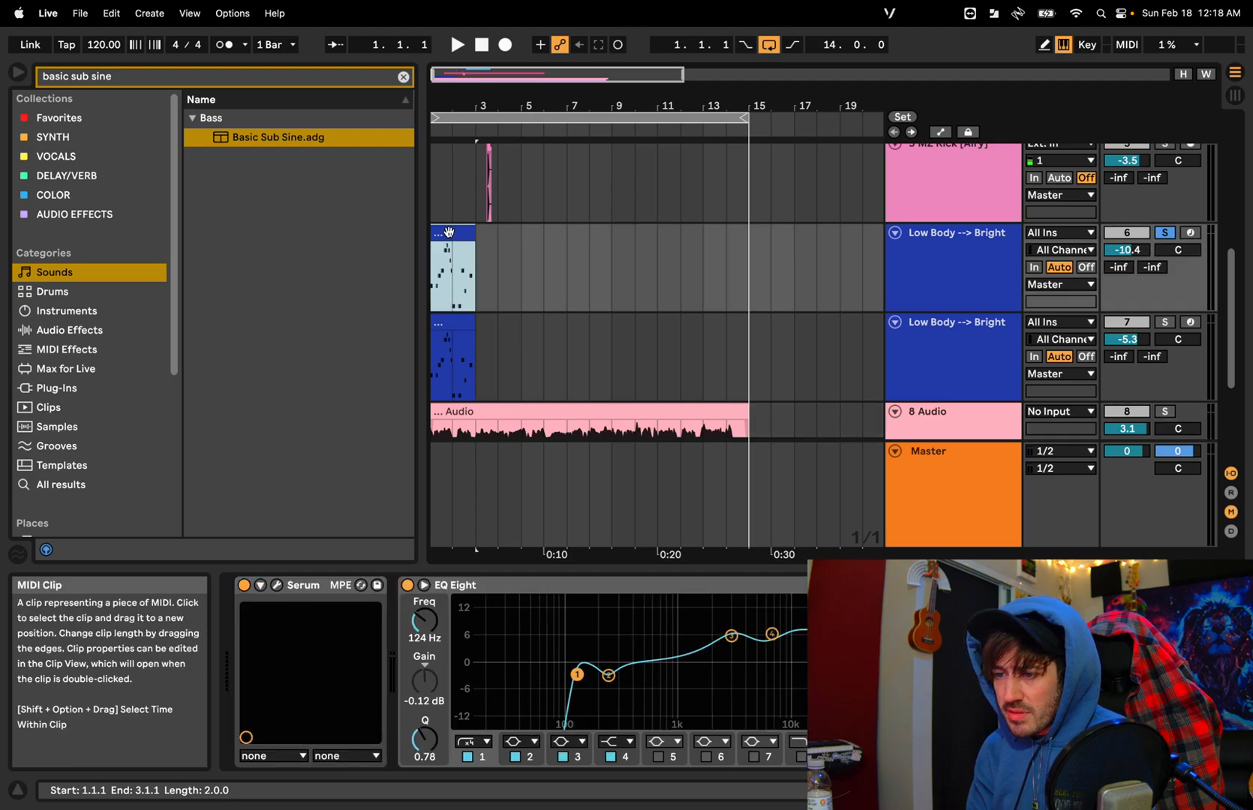
key("space")
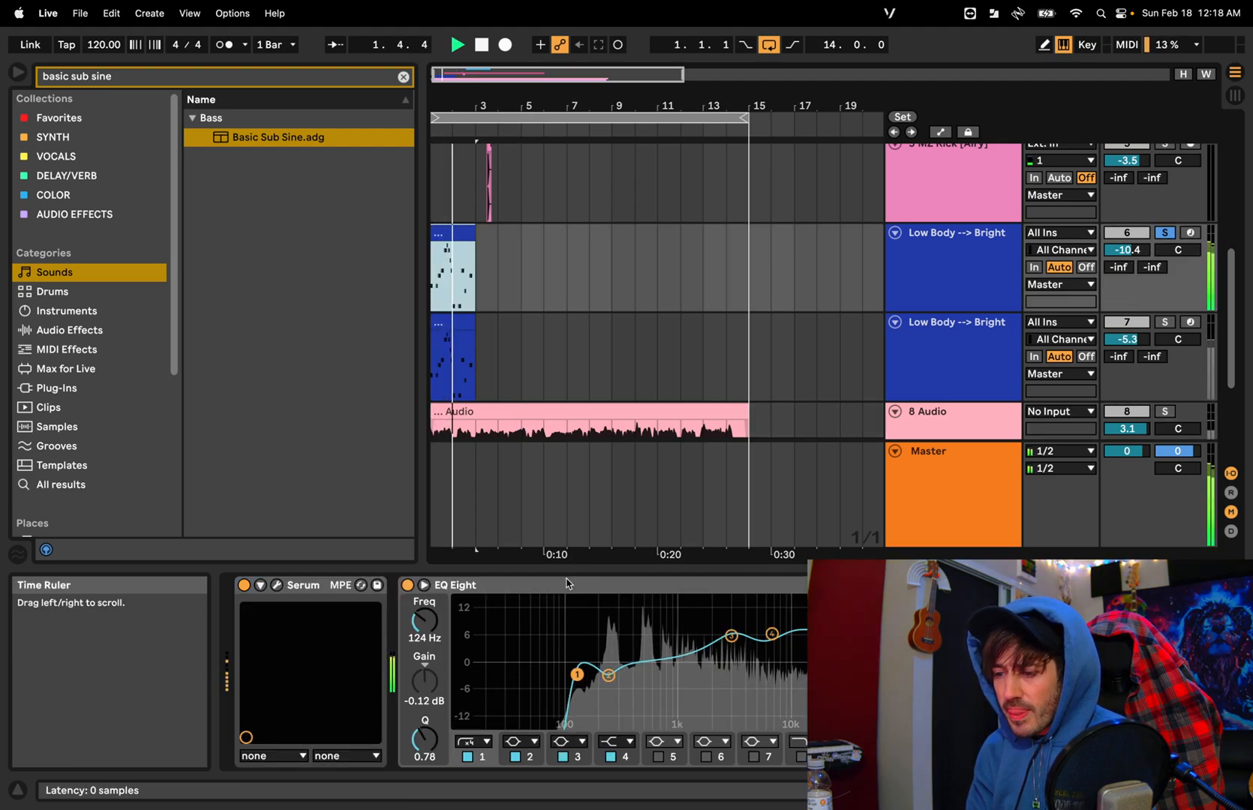
double_click(531, 584)
double_click(313, 589)
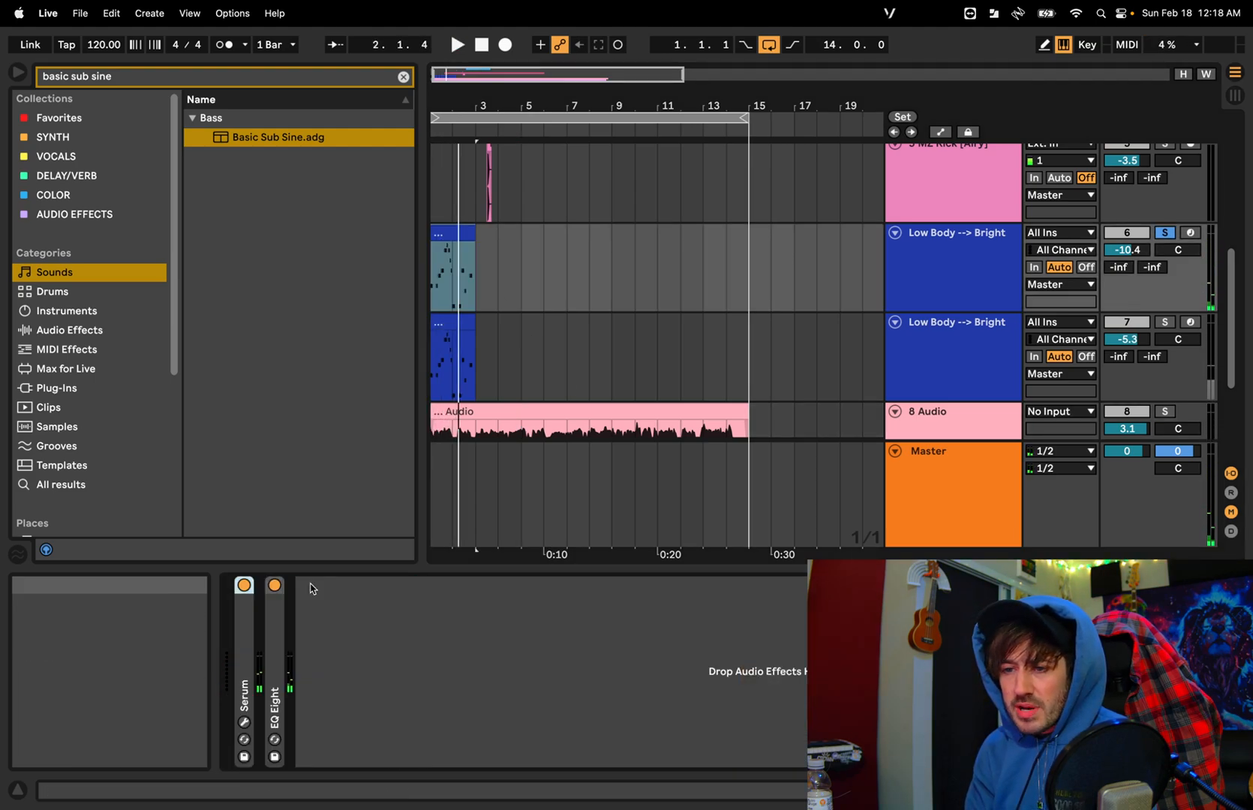
Clear the browser search and load EQ Eight from the EQ & Filters audio effects onto the track 6 synth
left_click(403, 76)
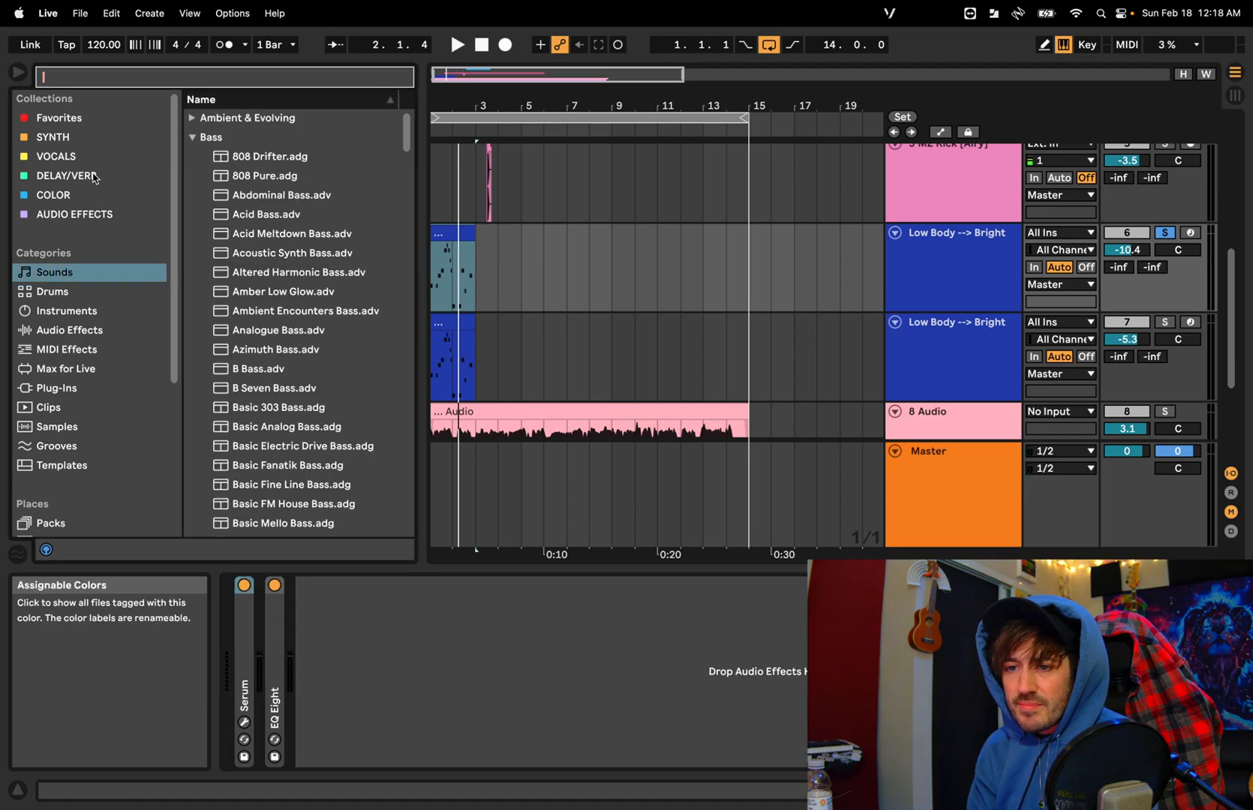
left_click(63, 331)
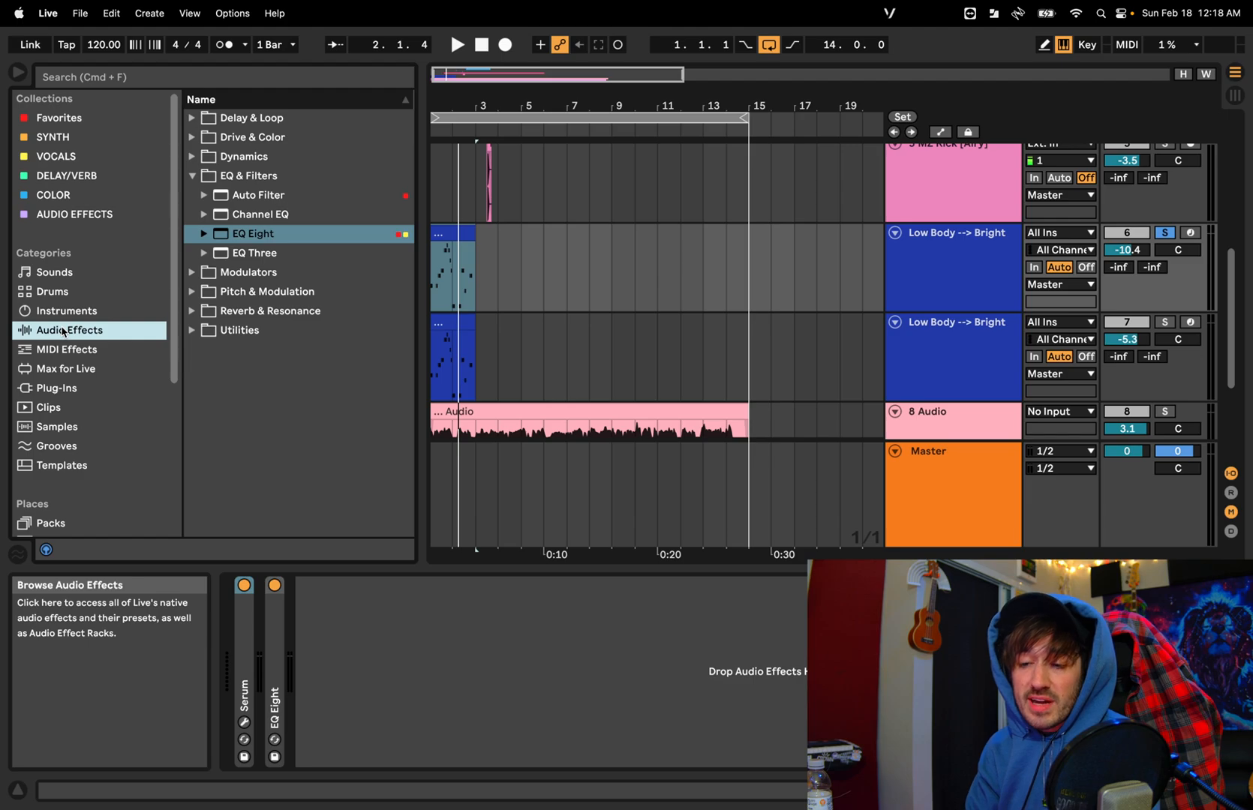
left_click(190, 176)
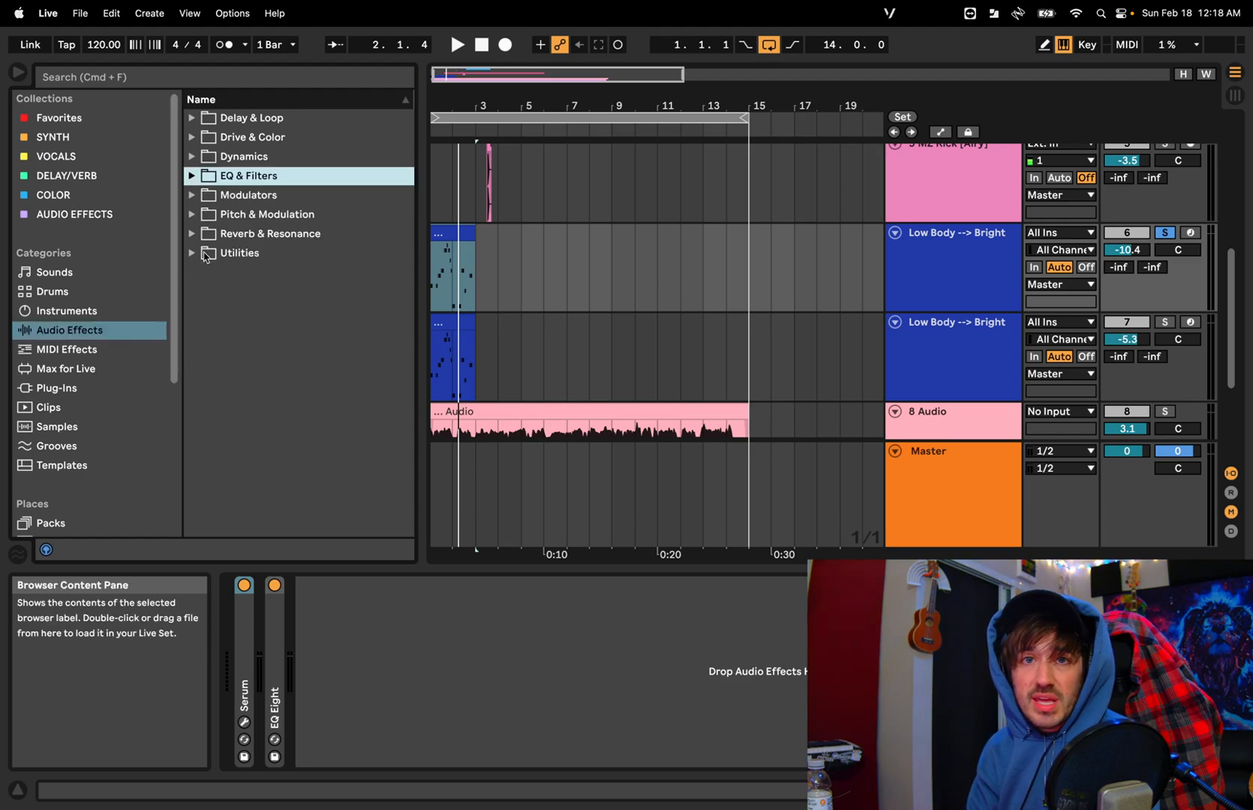
left_click(191, 177)
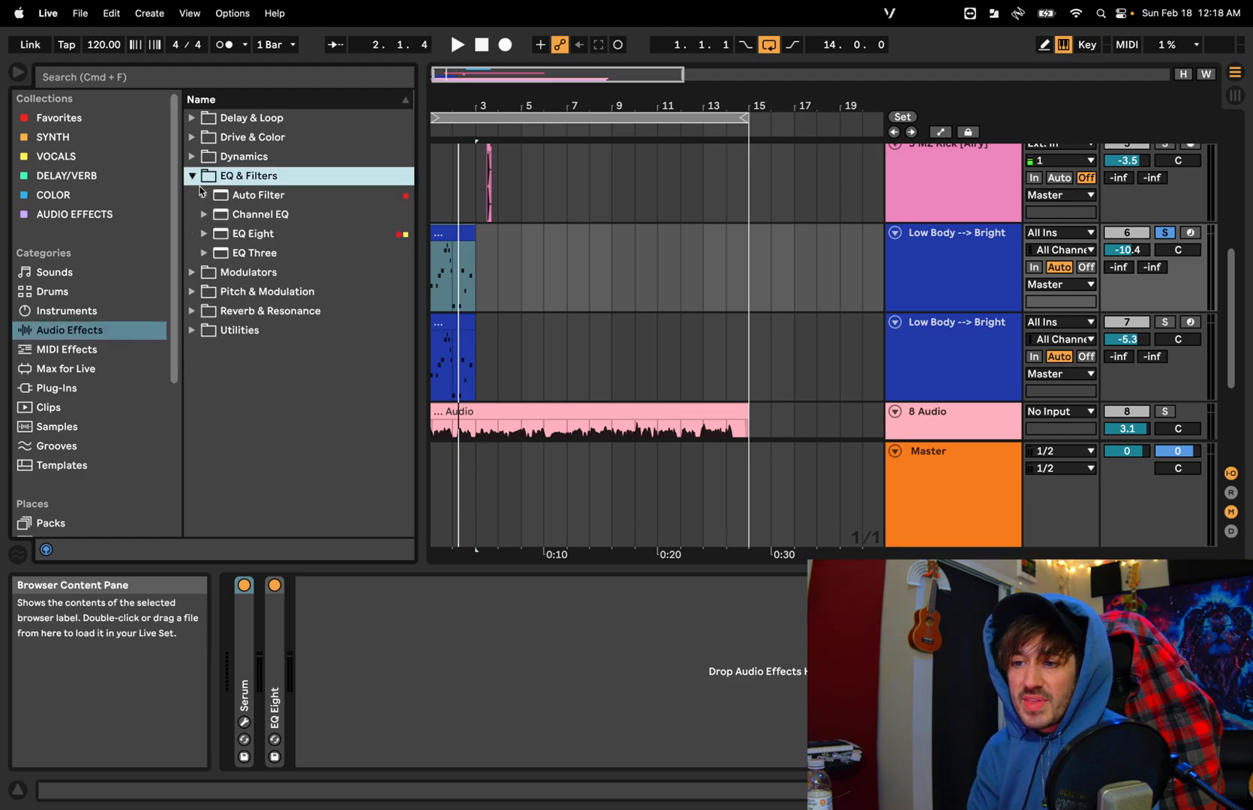
left_click(257, 235)
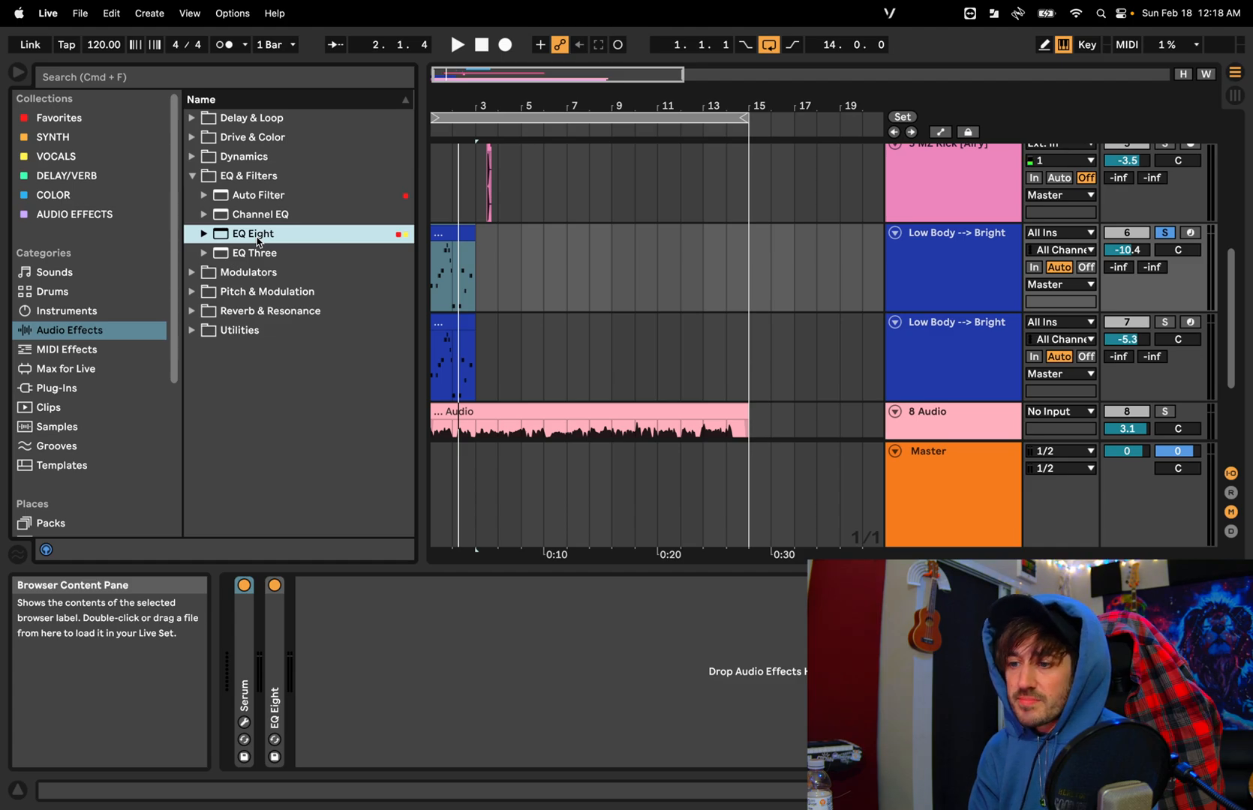
left_click_drag(452, 266, 454, 268)
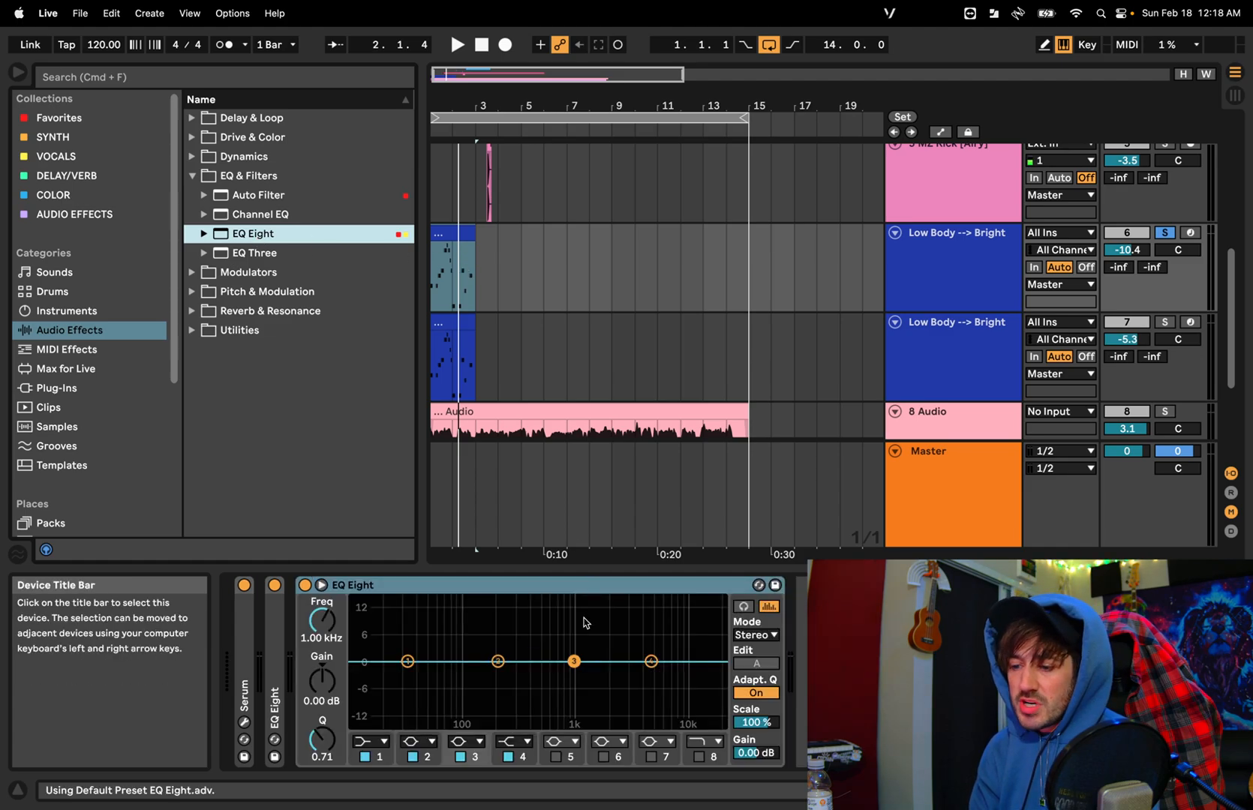
Audition the synth with the new EQ Eight's band 3 boosted to 14.8 dB at 843 Hz, and bring it back to -0.12 dB at 808 Hz
left_click_drag(573, 636, 569, 602)
key("space")
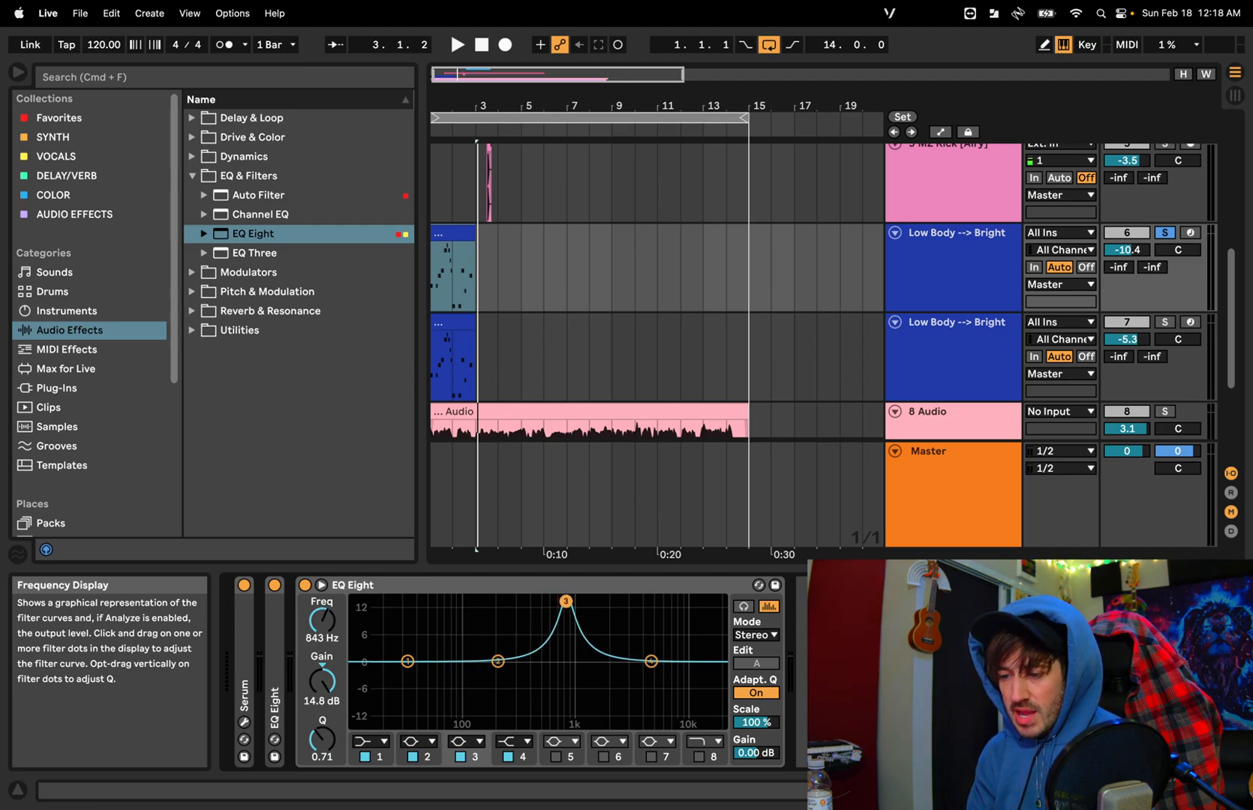
key("space")
left_click_drag(570, 602, 566, 635)
key("space")
key("space")
key("space")
key("space")
key("space")
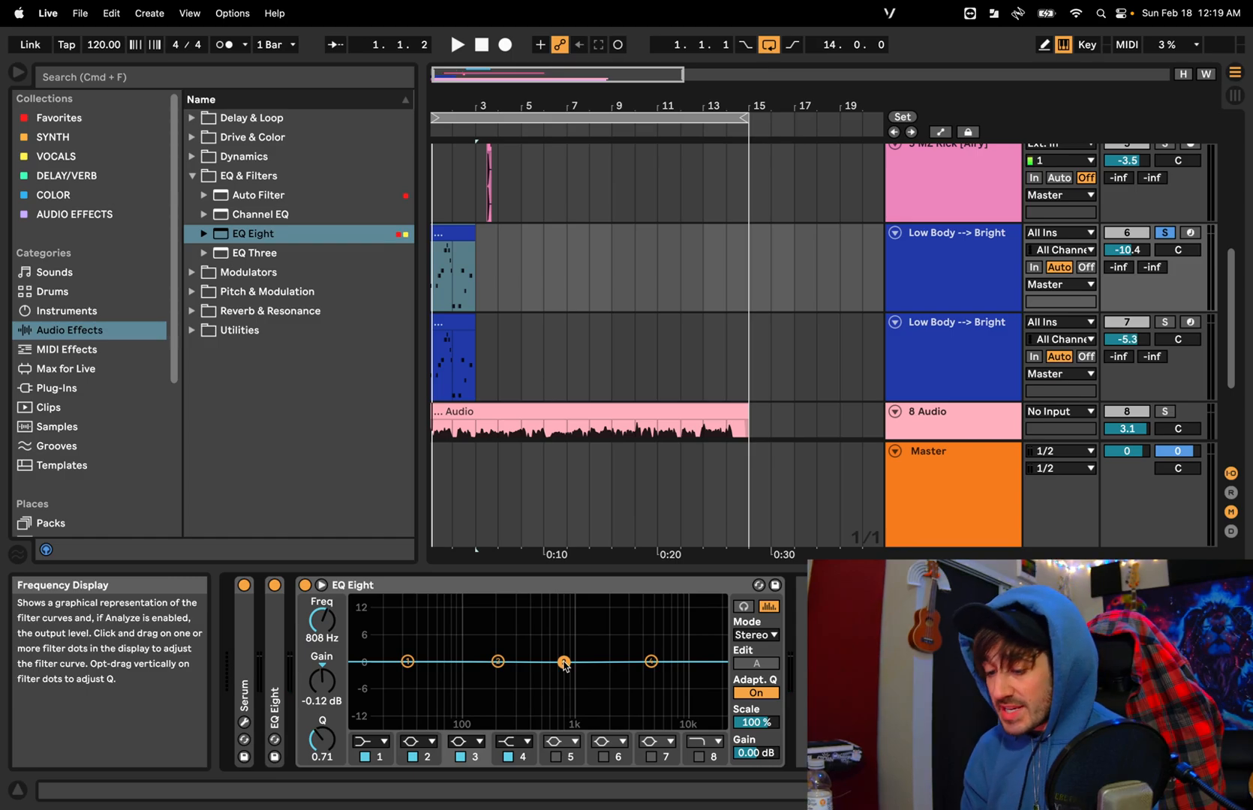
Check the frequency chart in Preview for the ranges around 1K and return to Live
key("ctrl+Right")
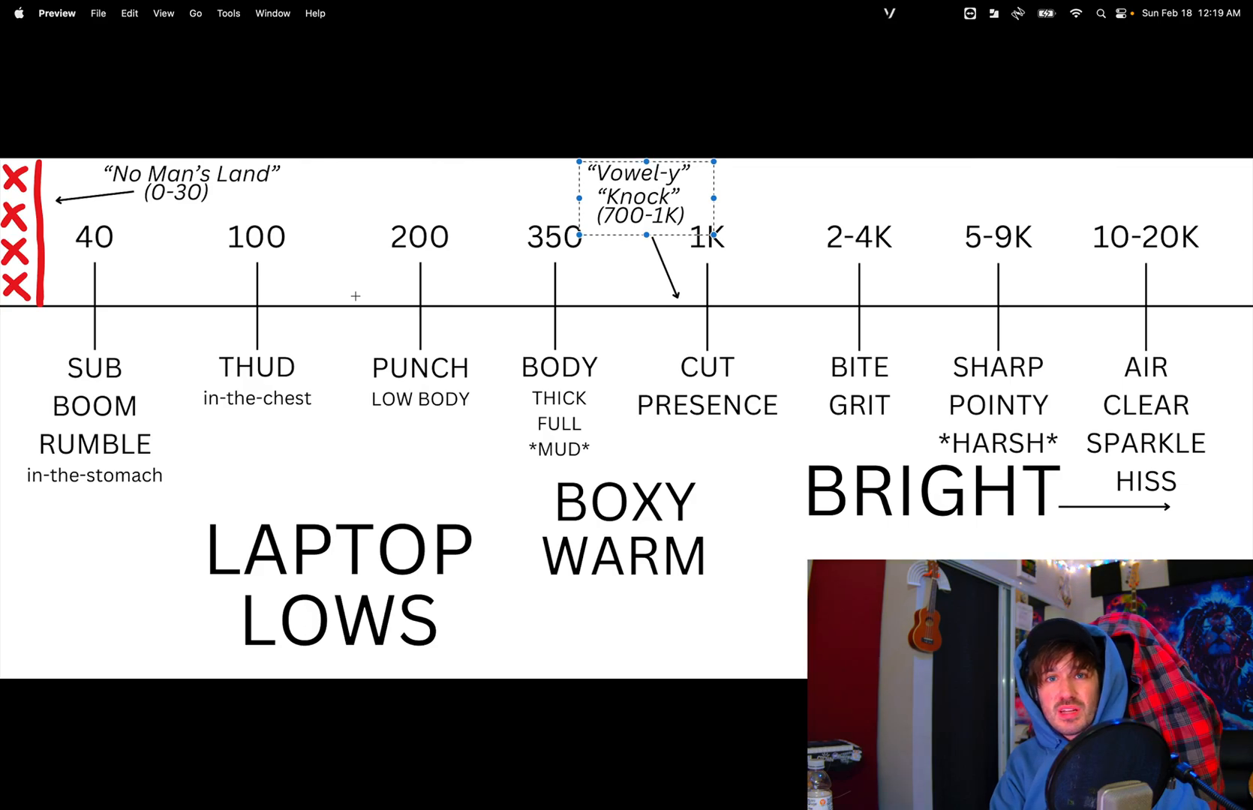
key("ctrl+Left")
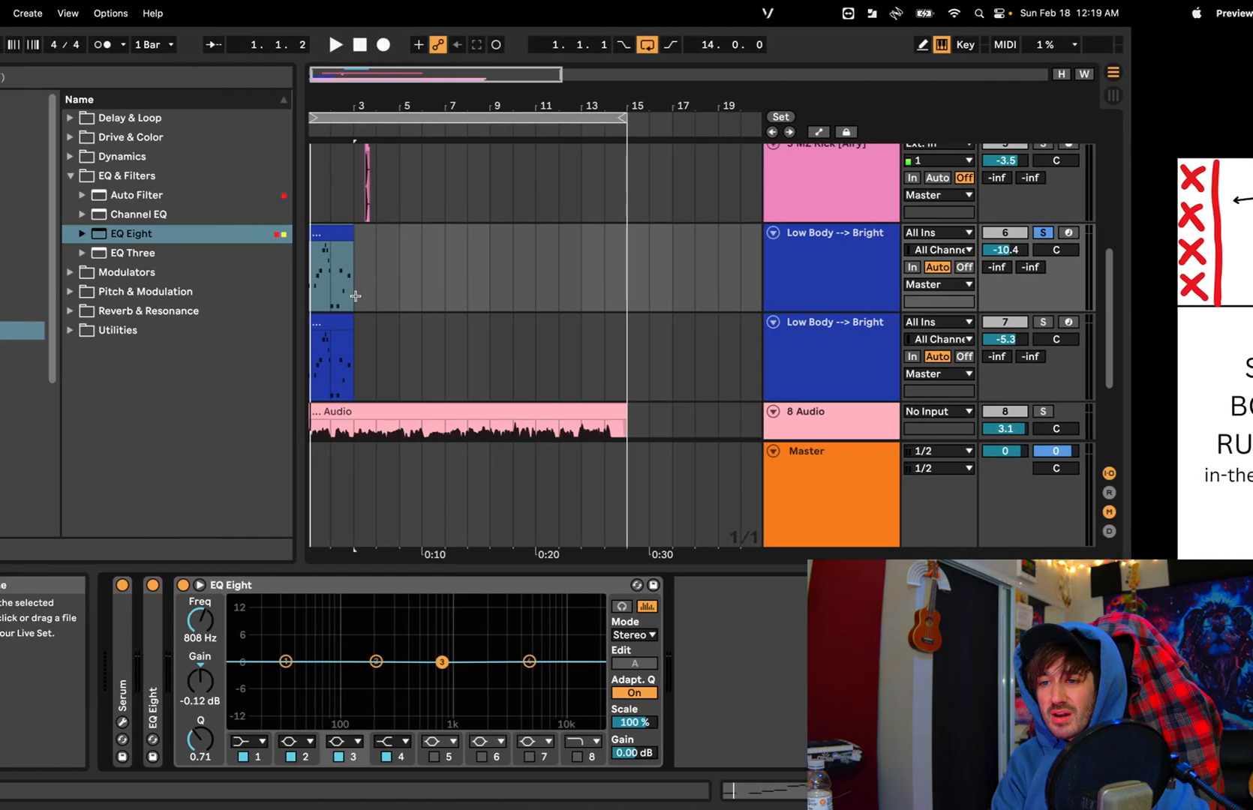